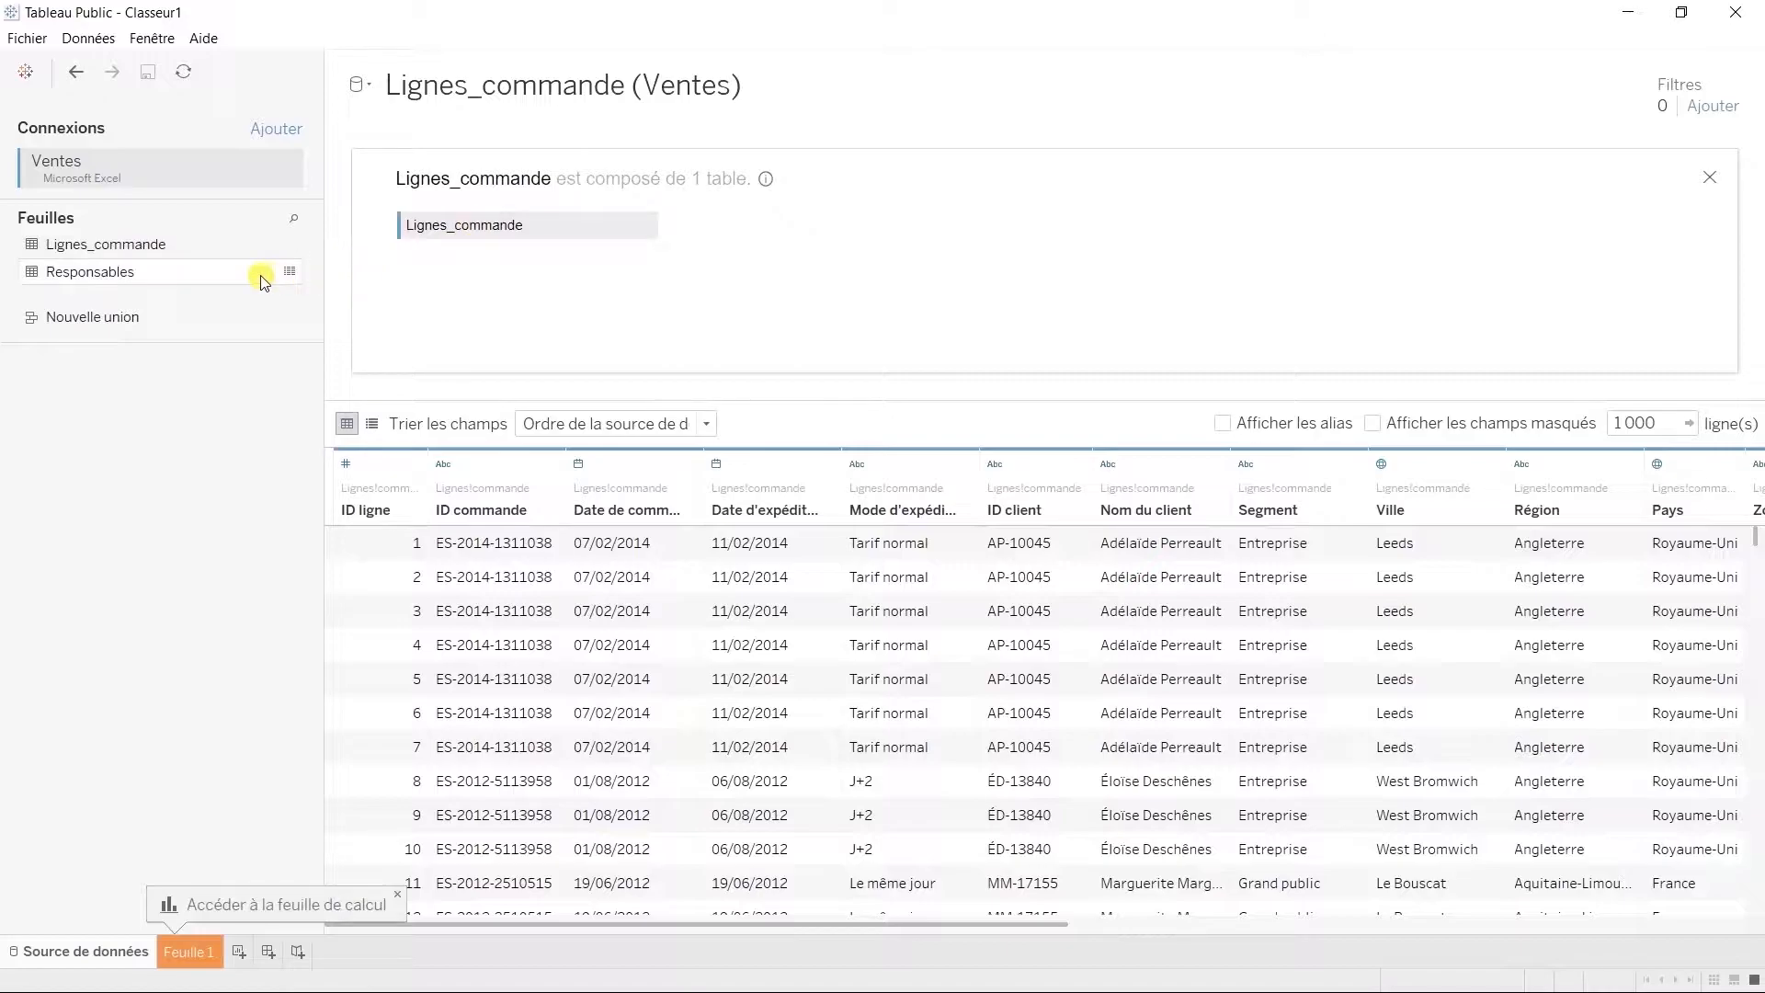
# Join the Responsables sheet to Lignes_commande and add the text file retours.csv as a second connection
pyautogui.moveTo(122, 279); pyautogui.dragTo(804, 228)
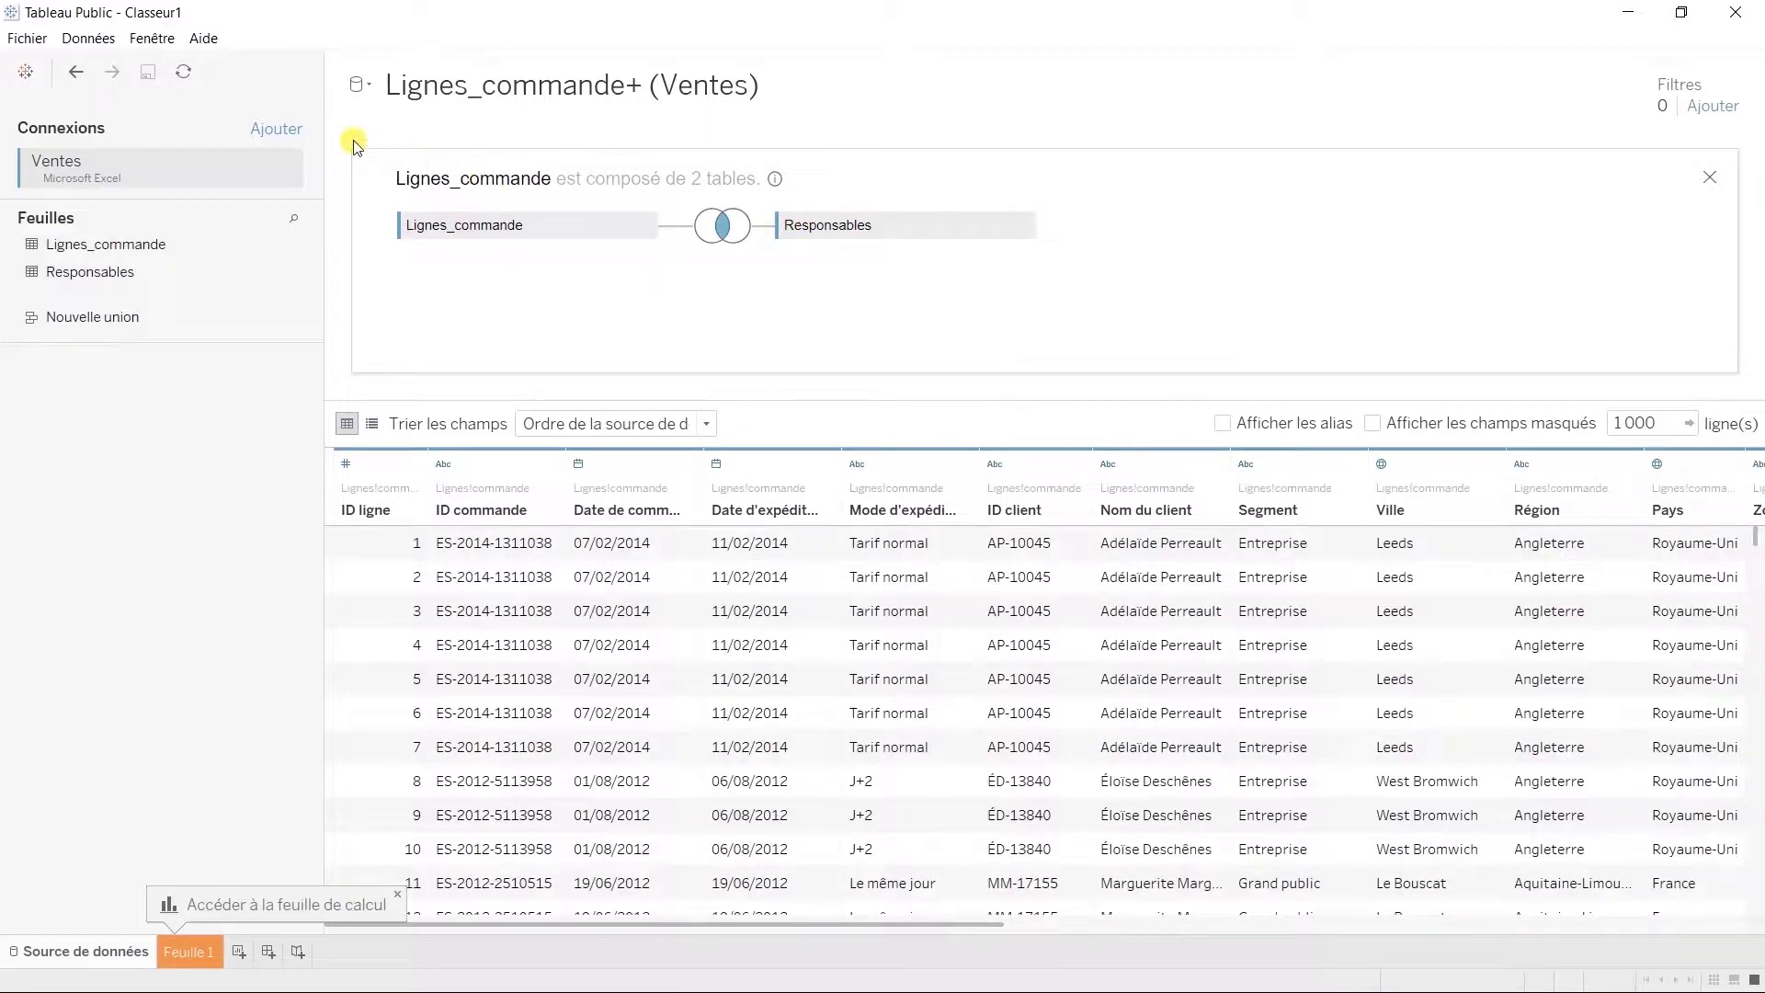
pyautogui.click(291, 144)
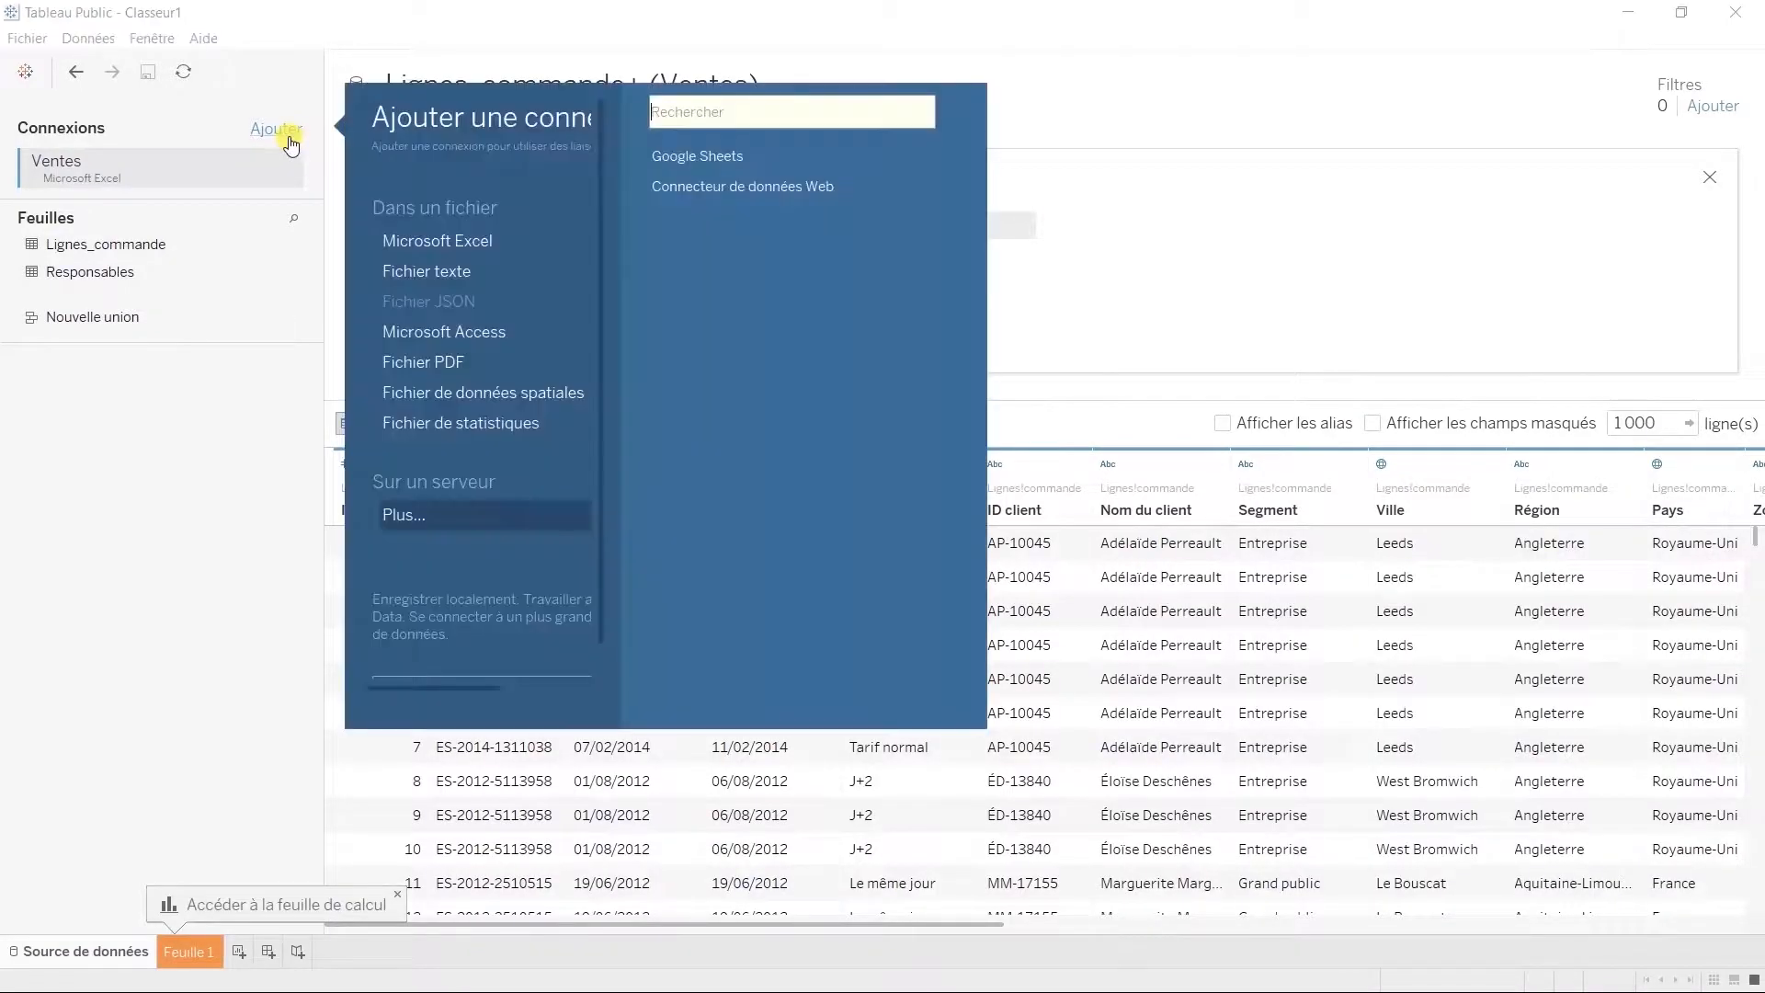
pyautogui.click(461, 270)
pyautogui.click(416, 187)
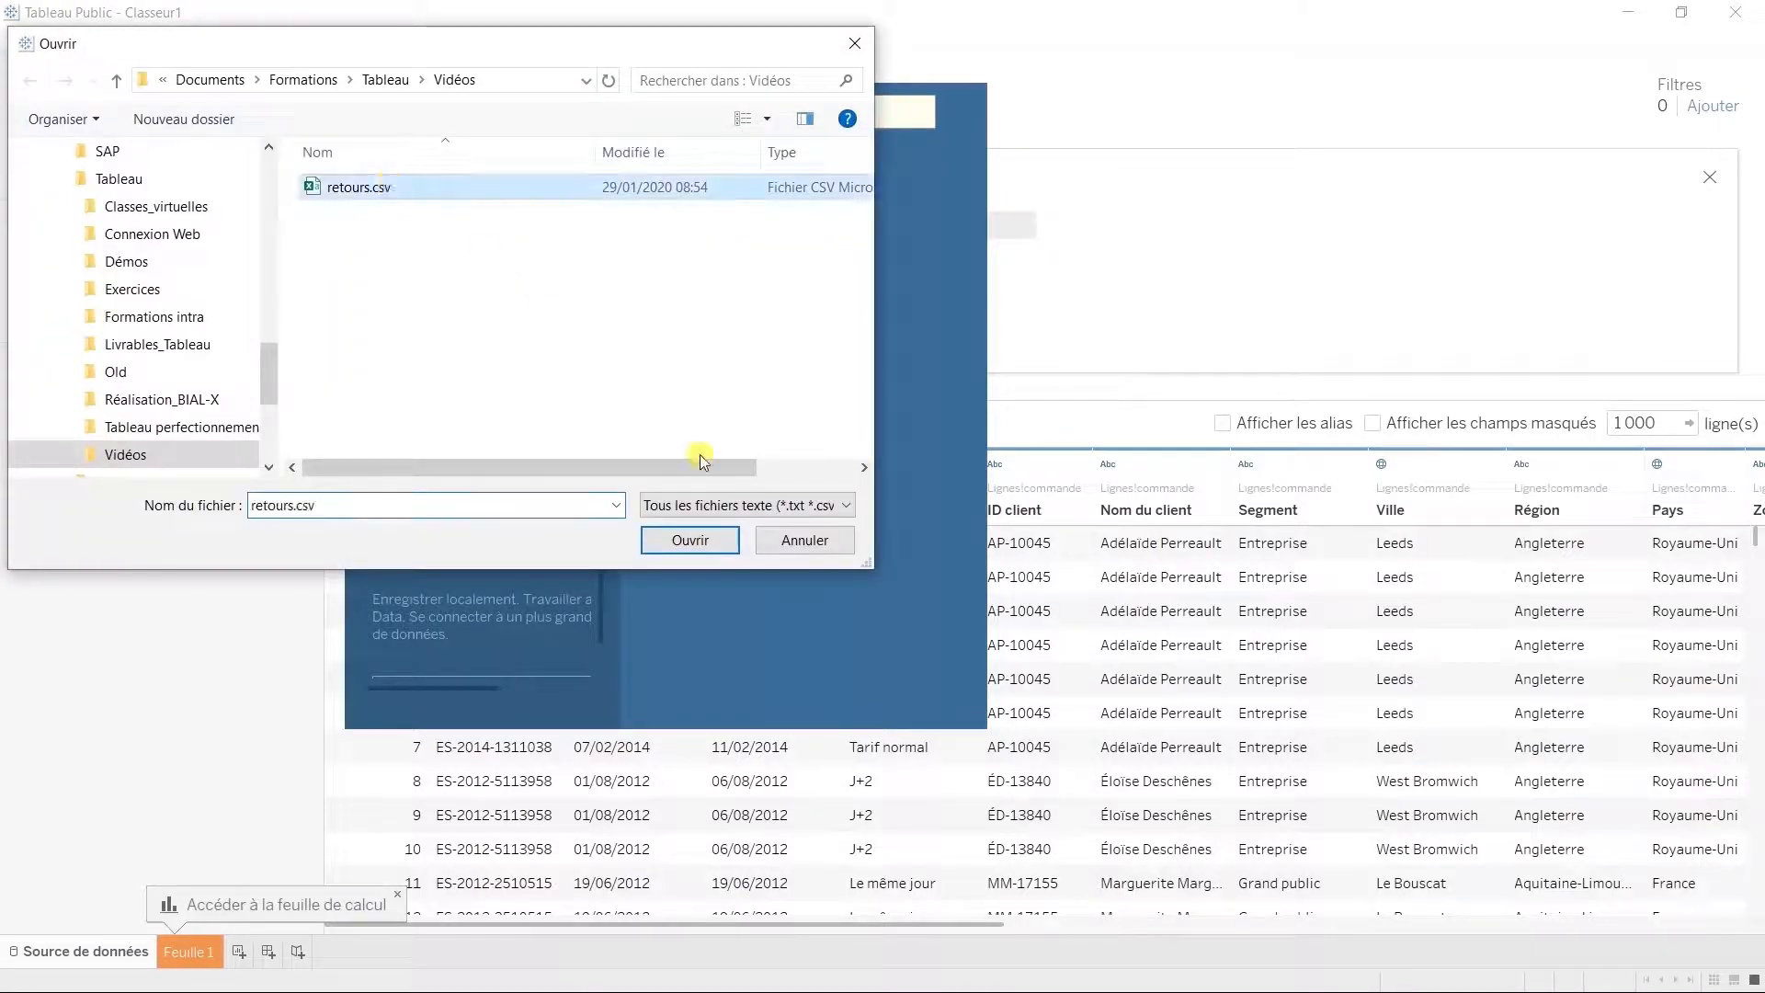
pyautogui.click(693, 538)
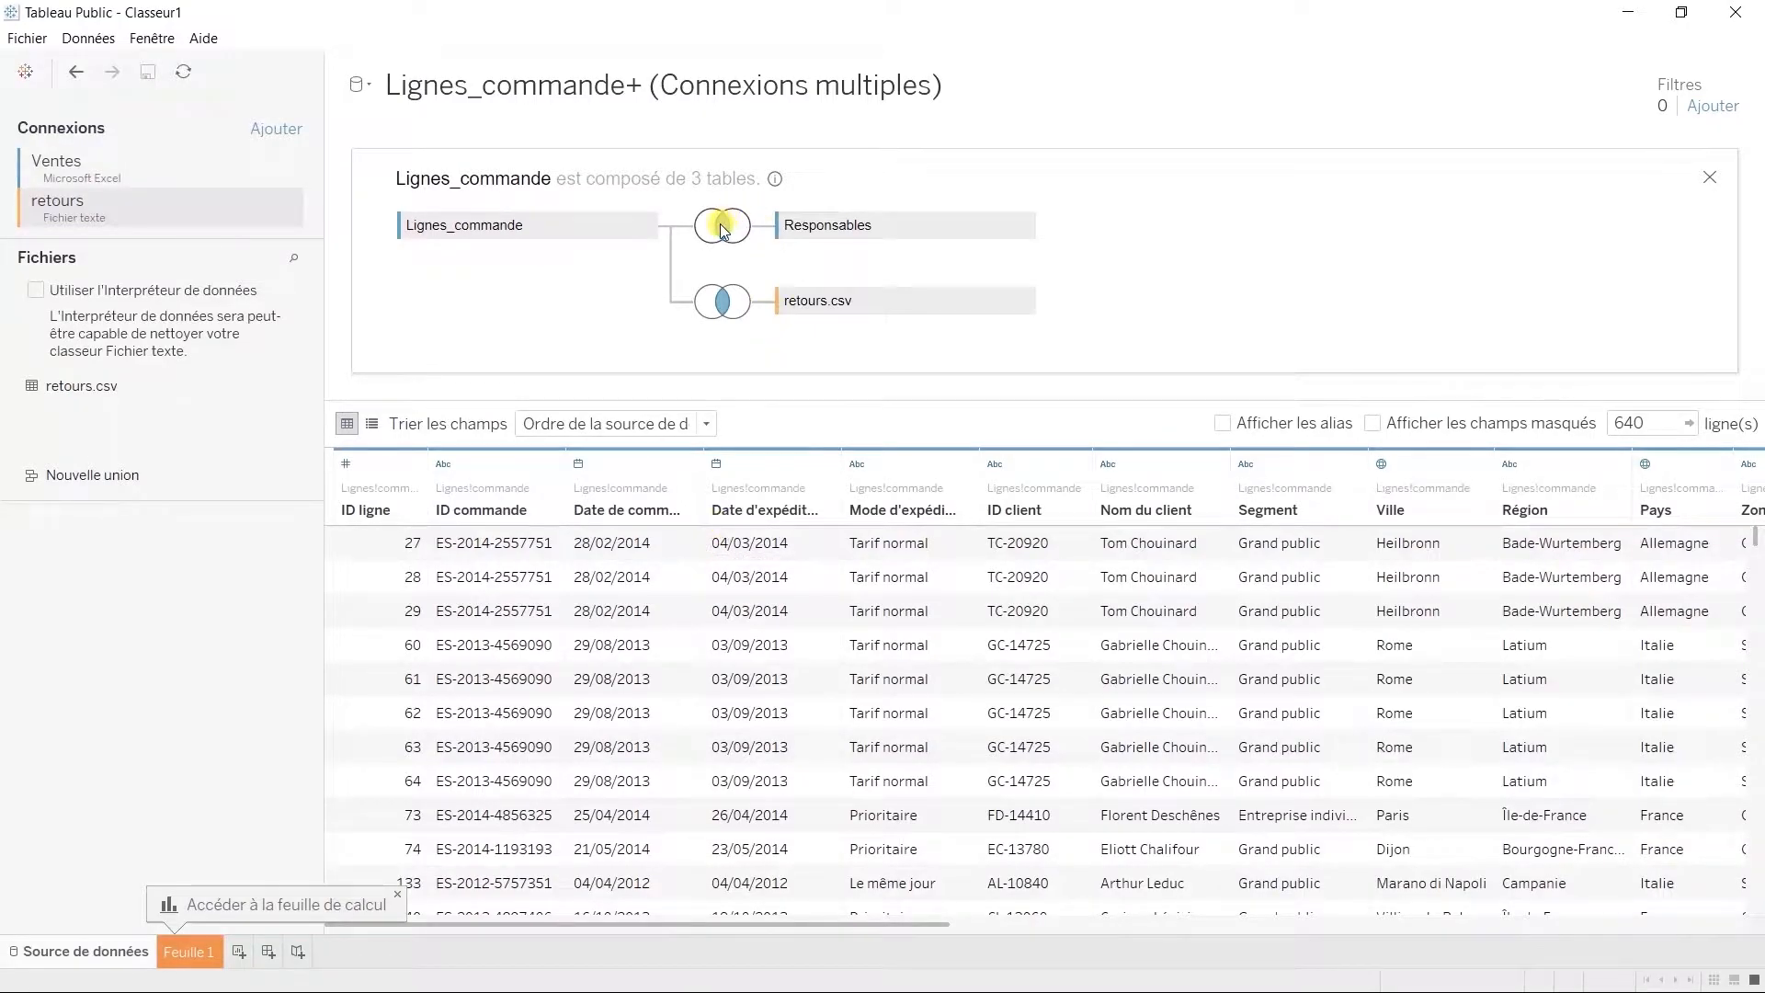
# Change the joins of Lignes_commande with Responsables and with retours.csv to left joins (Gauche)
pyautogui.click(723, 228)
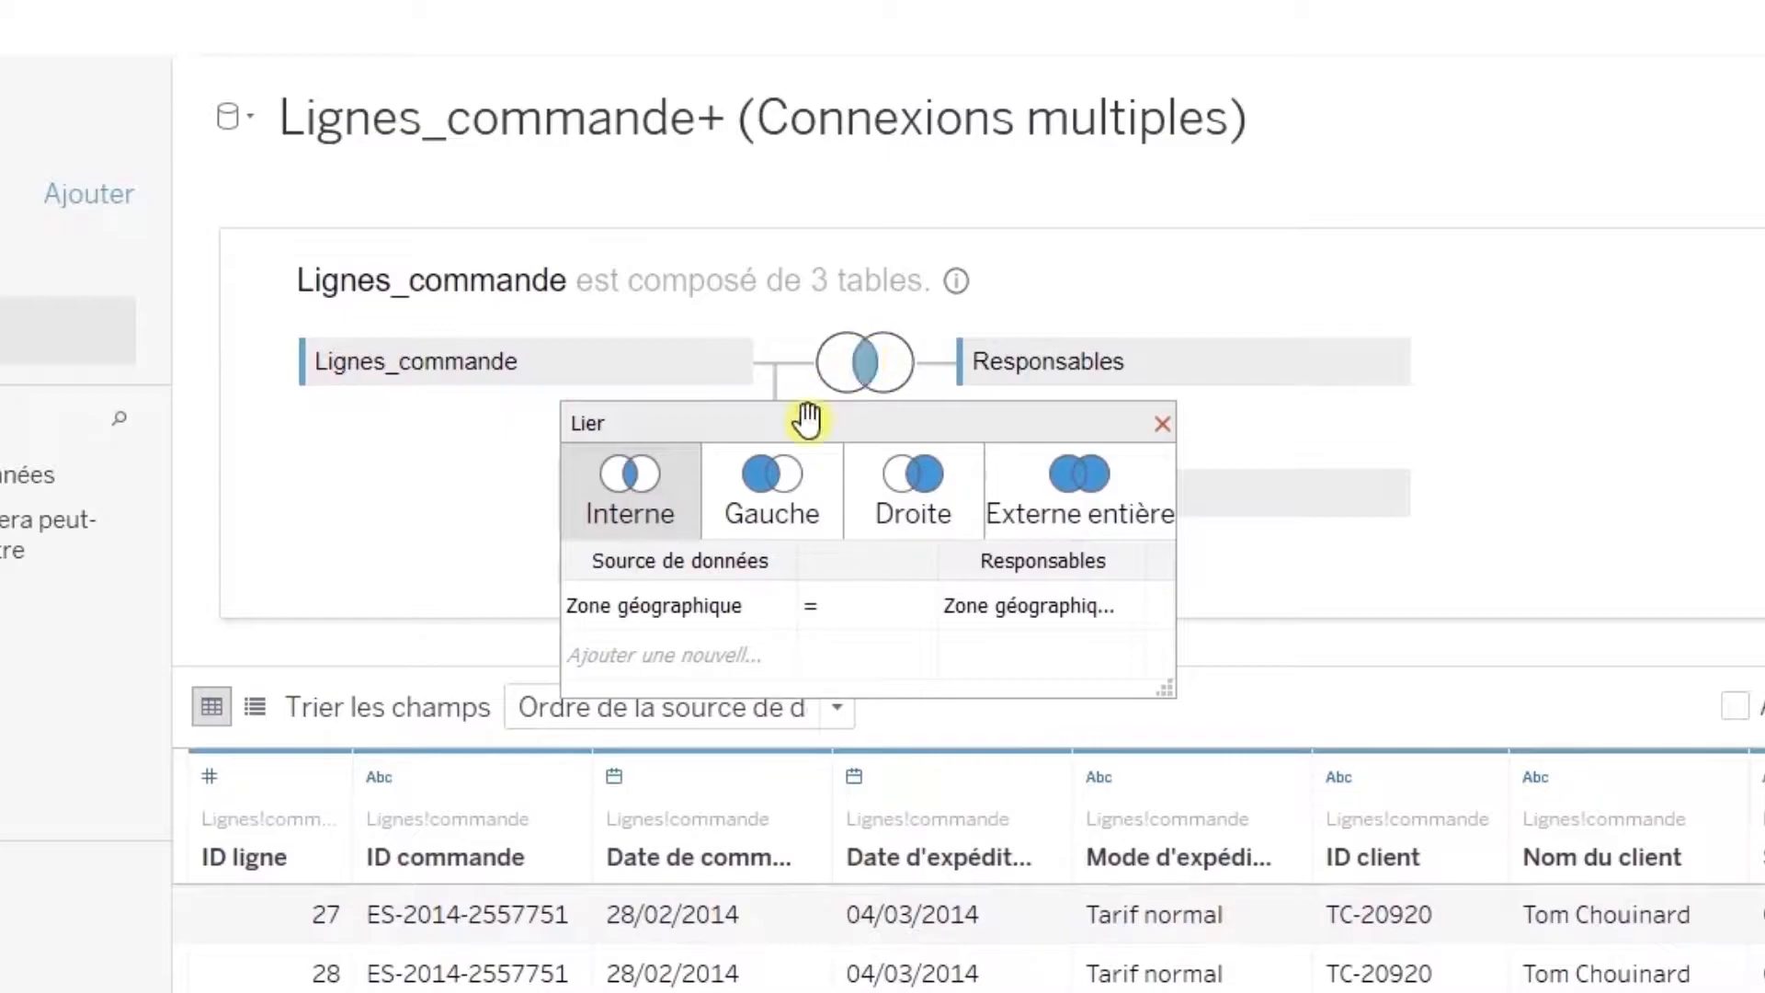
pyautogui.click(772, 484)
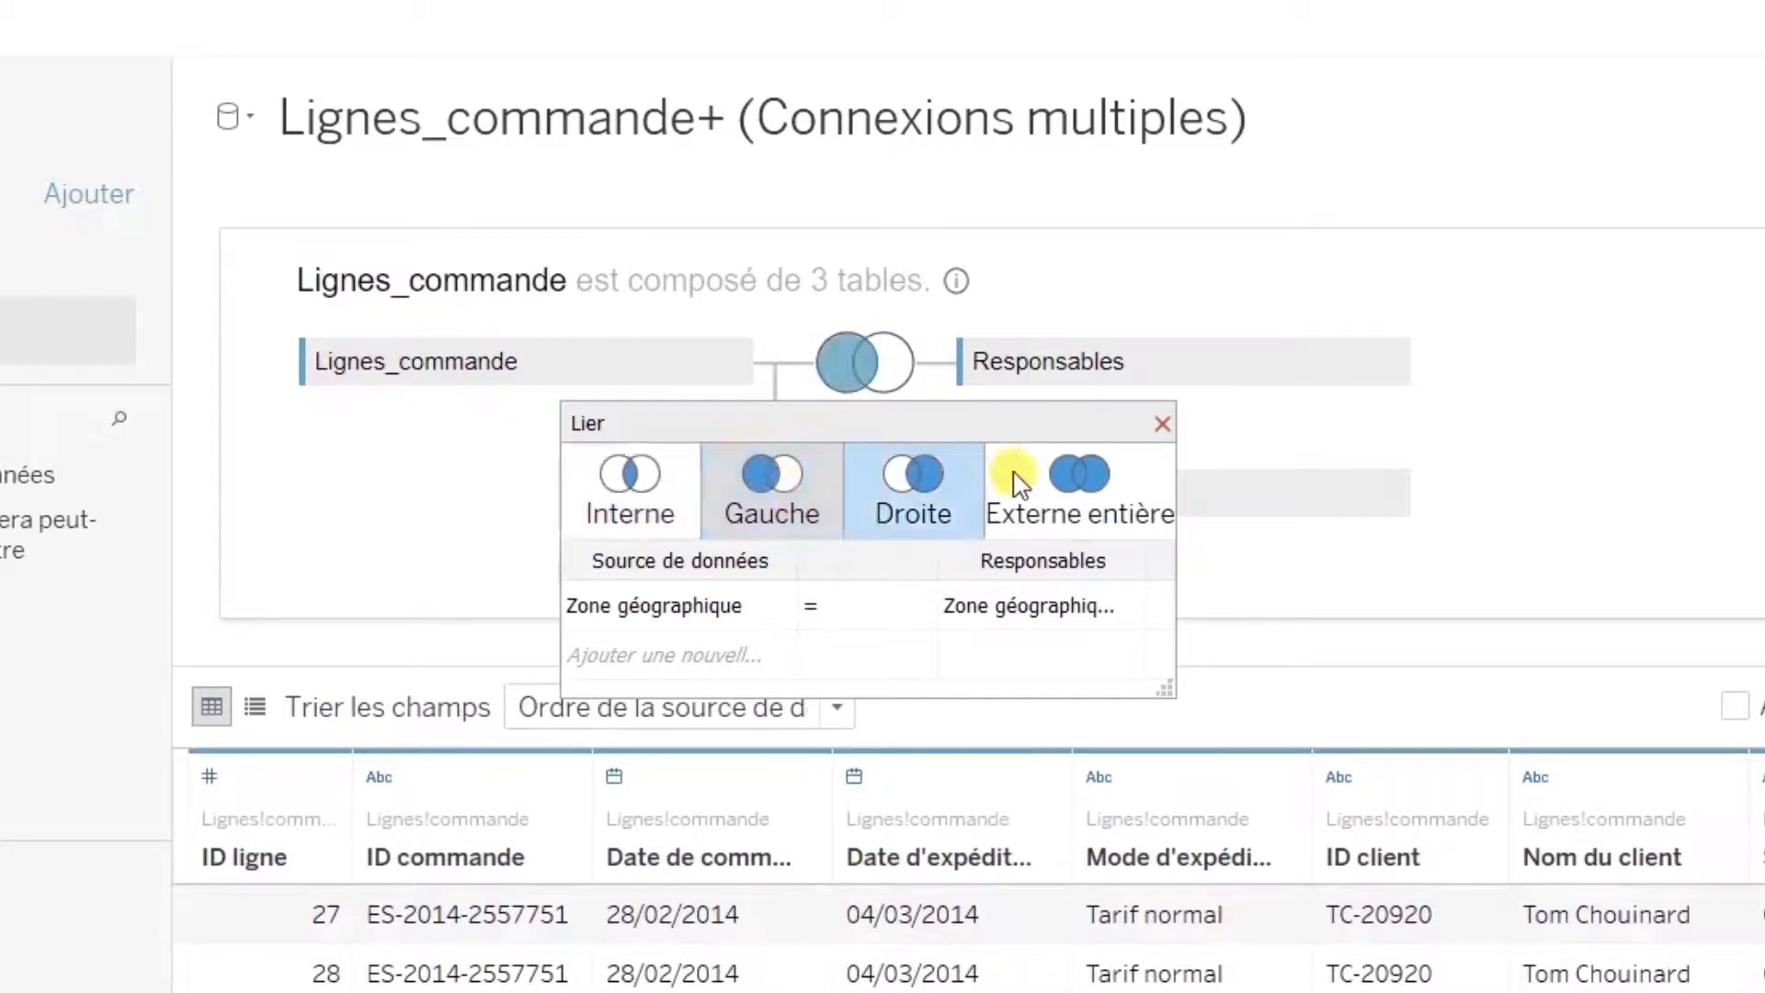
pyautogui.click(1162, 424)
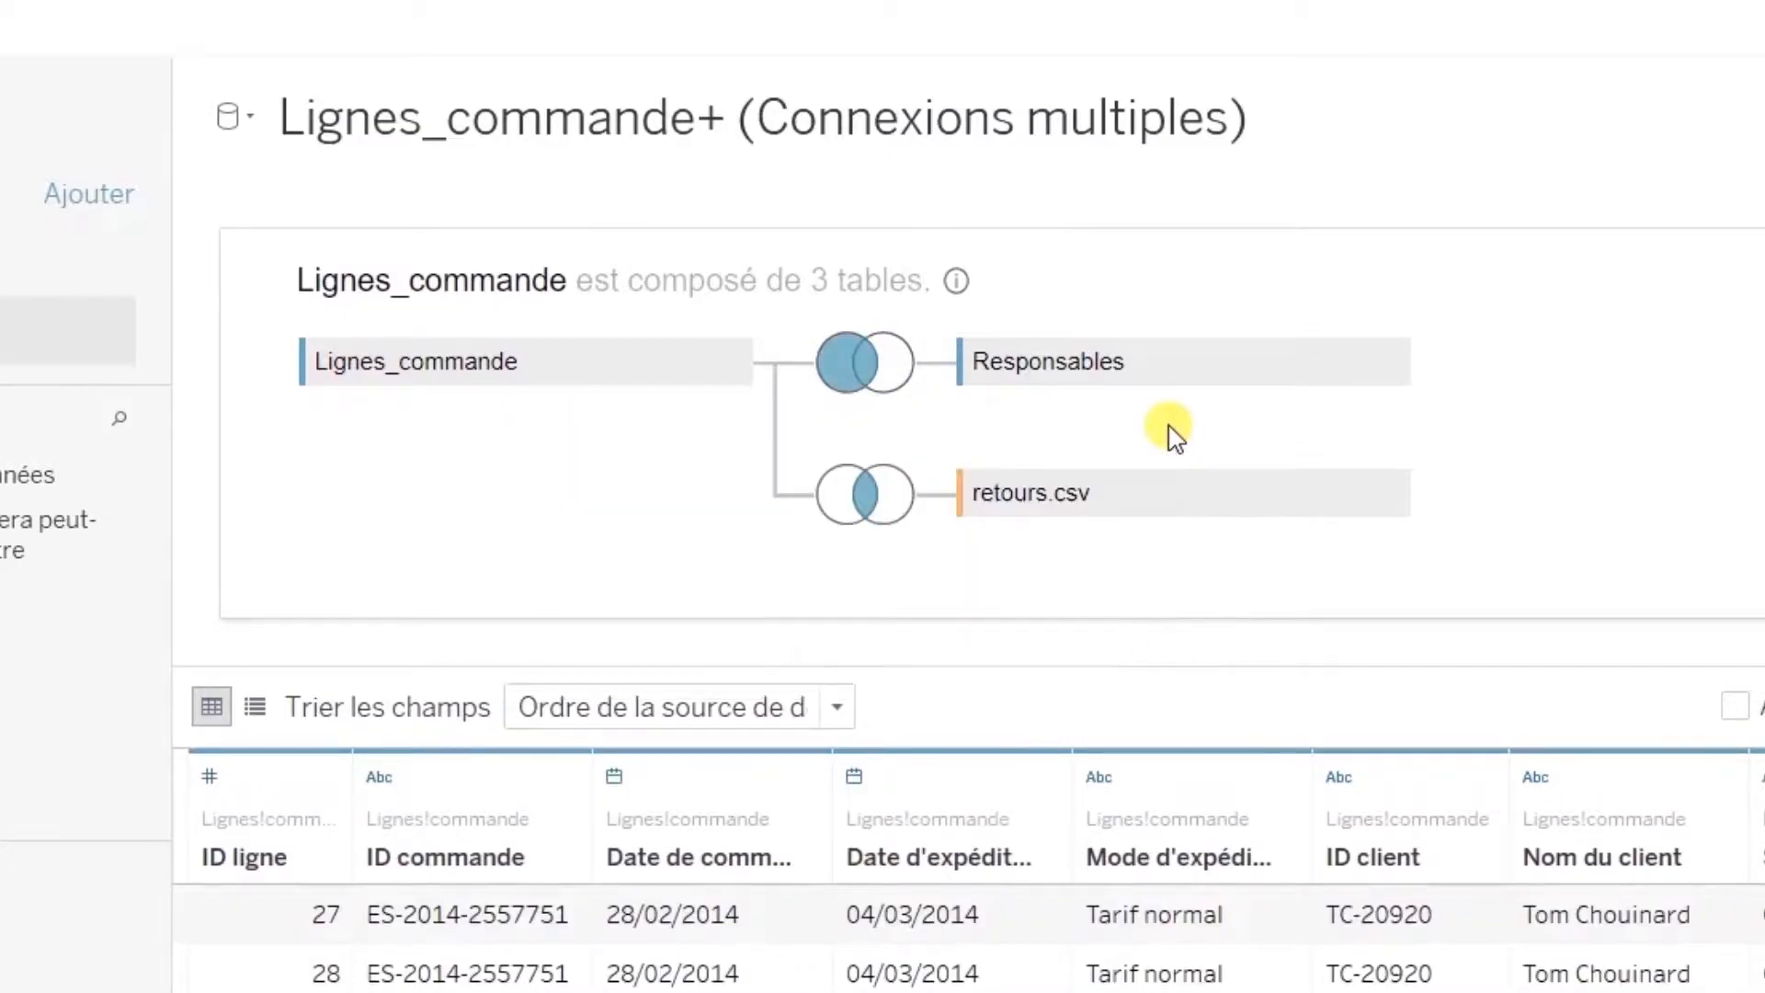
pyautogui.click(865, 501)
pyautogui.click(774, 618)
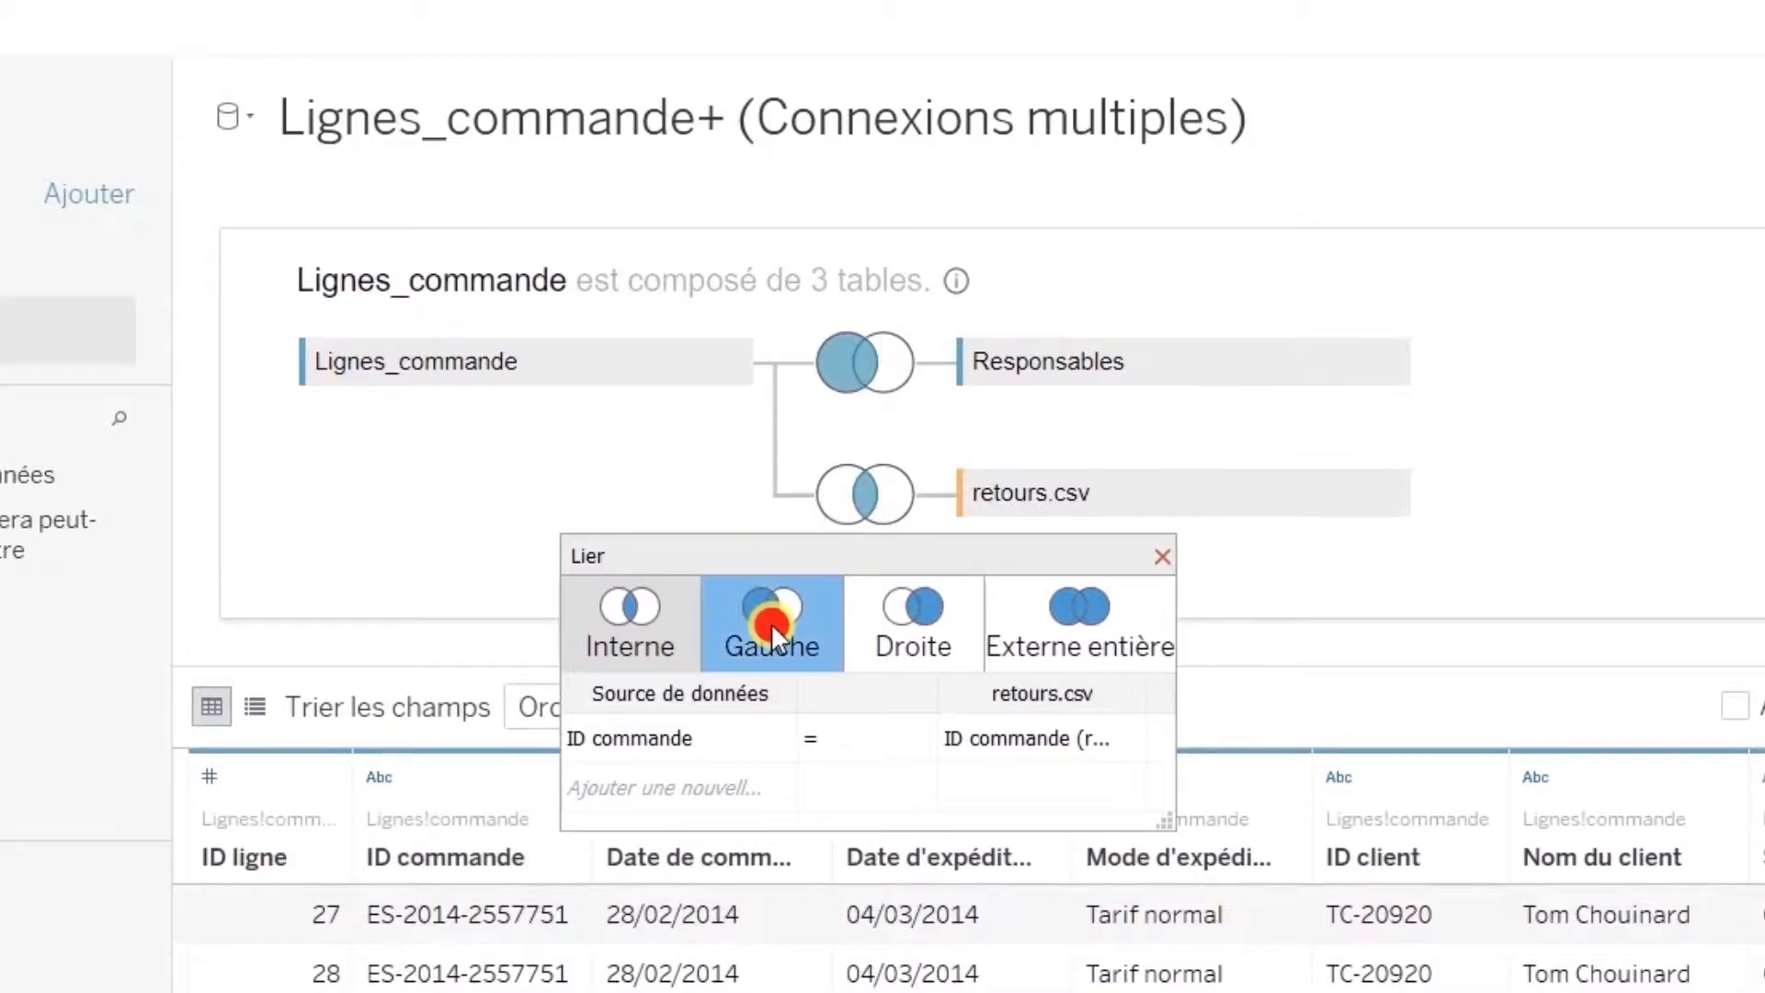
pyautogui.click(1162, 556)
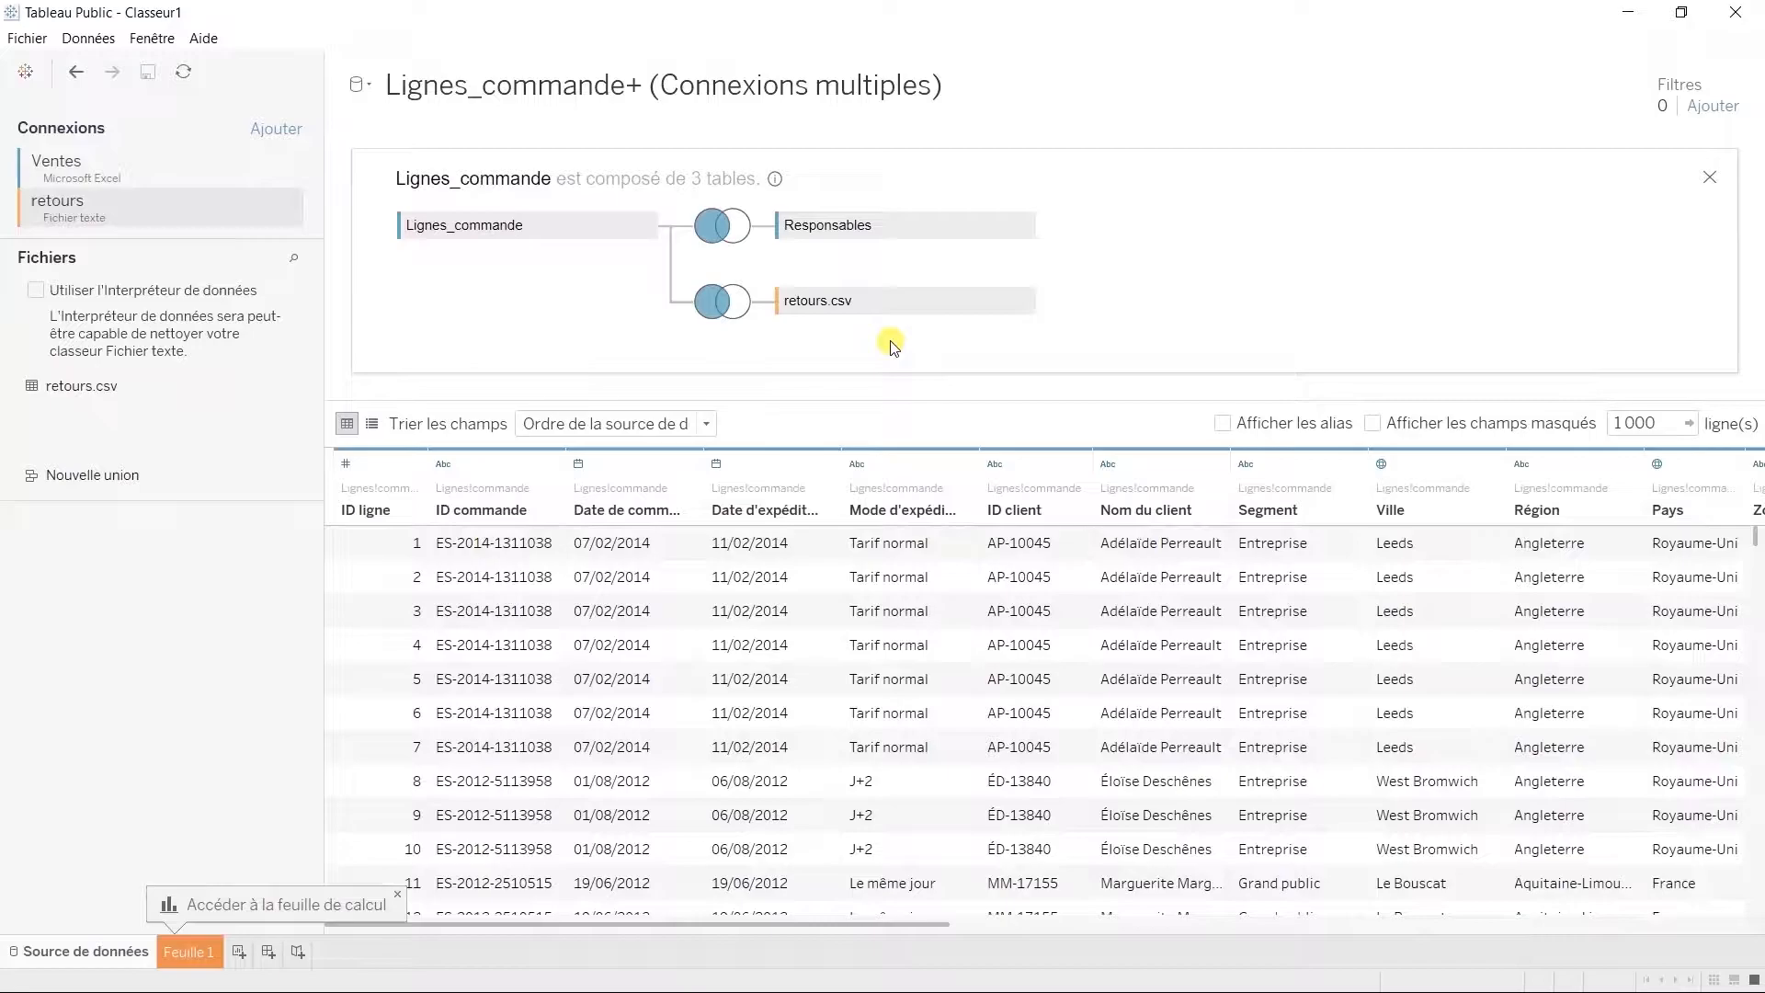
# On Feuille 1, lay out Catégorie and Segment as rows and Zone géographique as columns
pyautogui.click(203, 950)
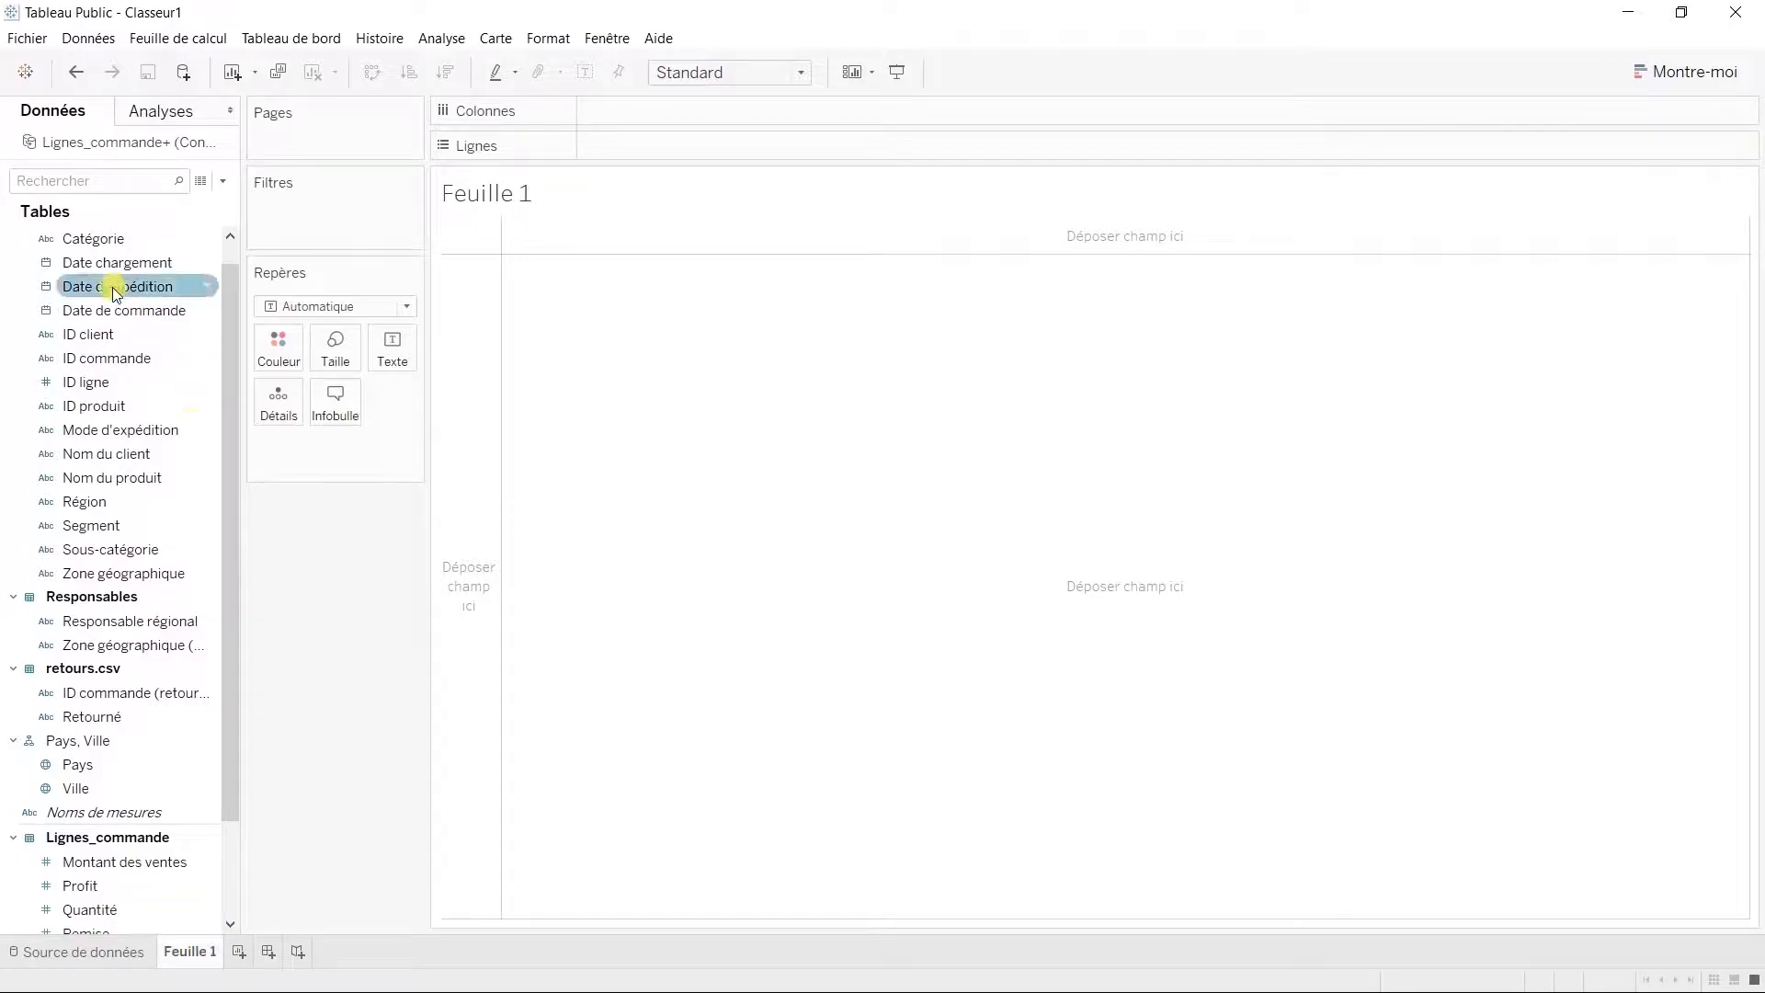
pyautogui.moveTo(99, 239); pyautogui.dragTo(625, 146)
pyautogui.moveTo(147, 572); pyautogui.dragTo(704, 121)
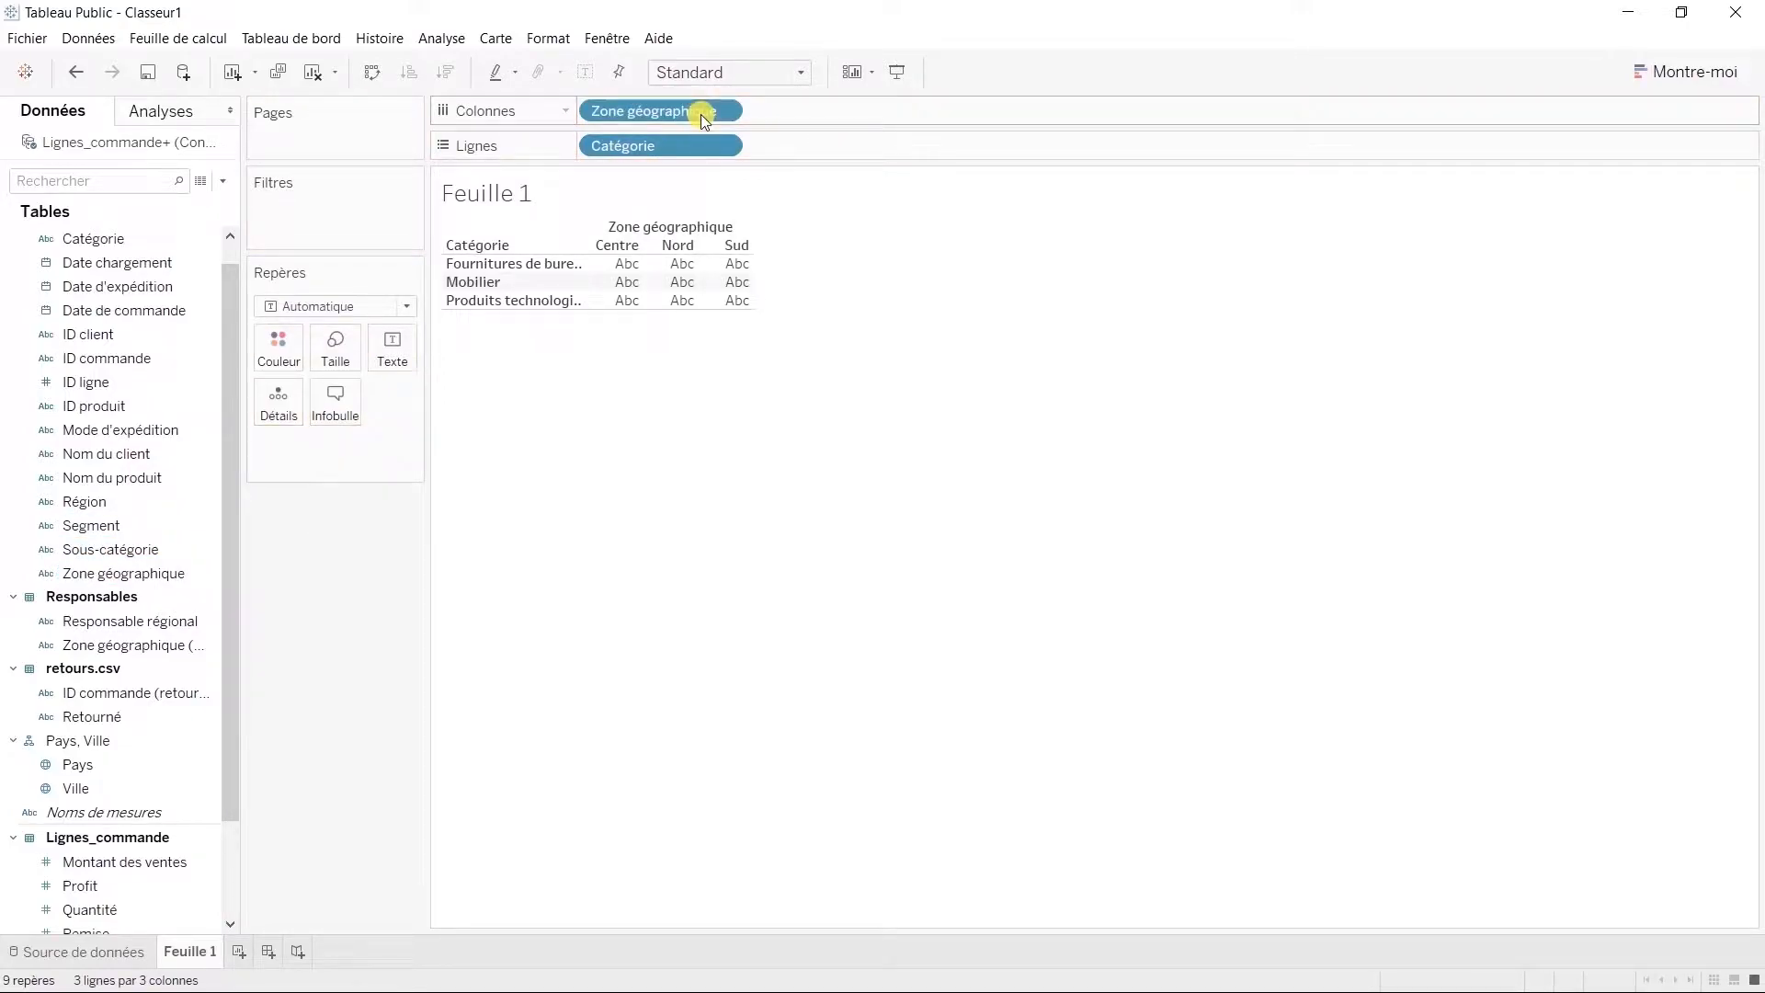
pyautogui.moveTo(96, 525); pyautogui.dragTo(855, 147)
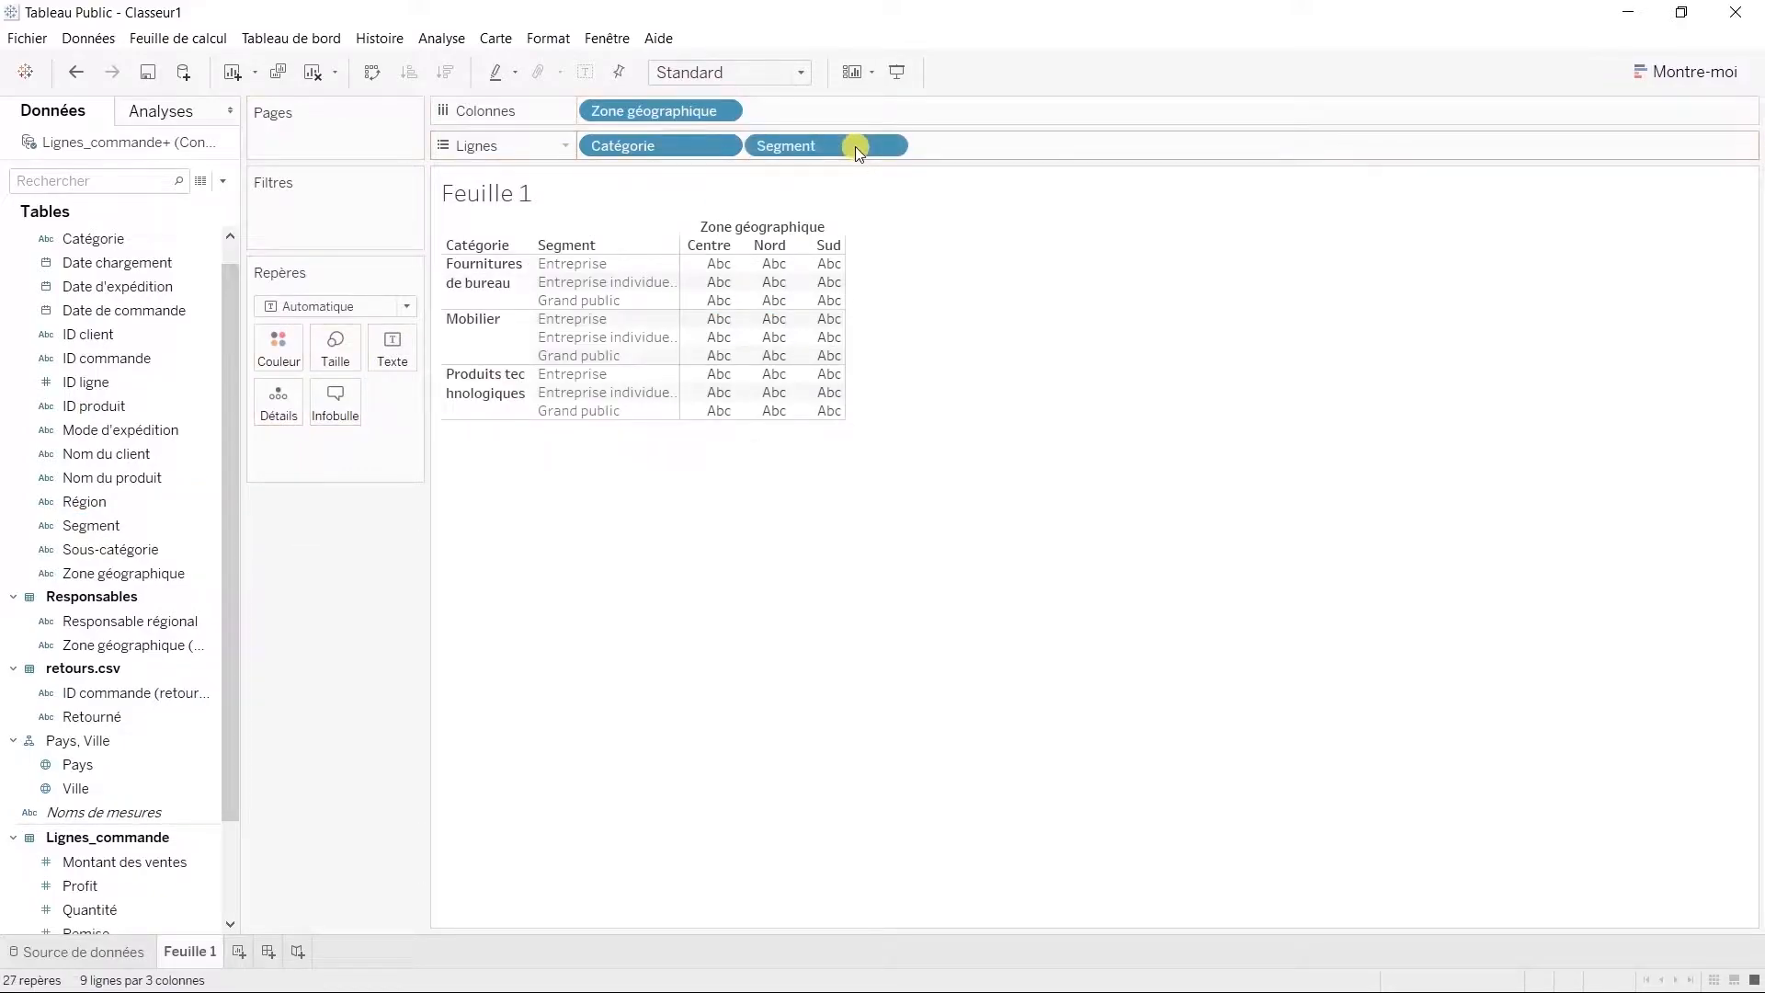
# Add Quantité to the columns as bars and colour the bars by Zone géographique
pyautogui.click(75, 915)
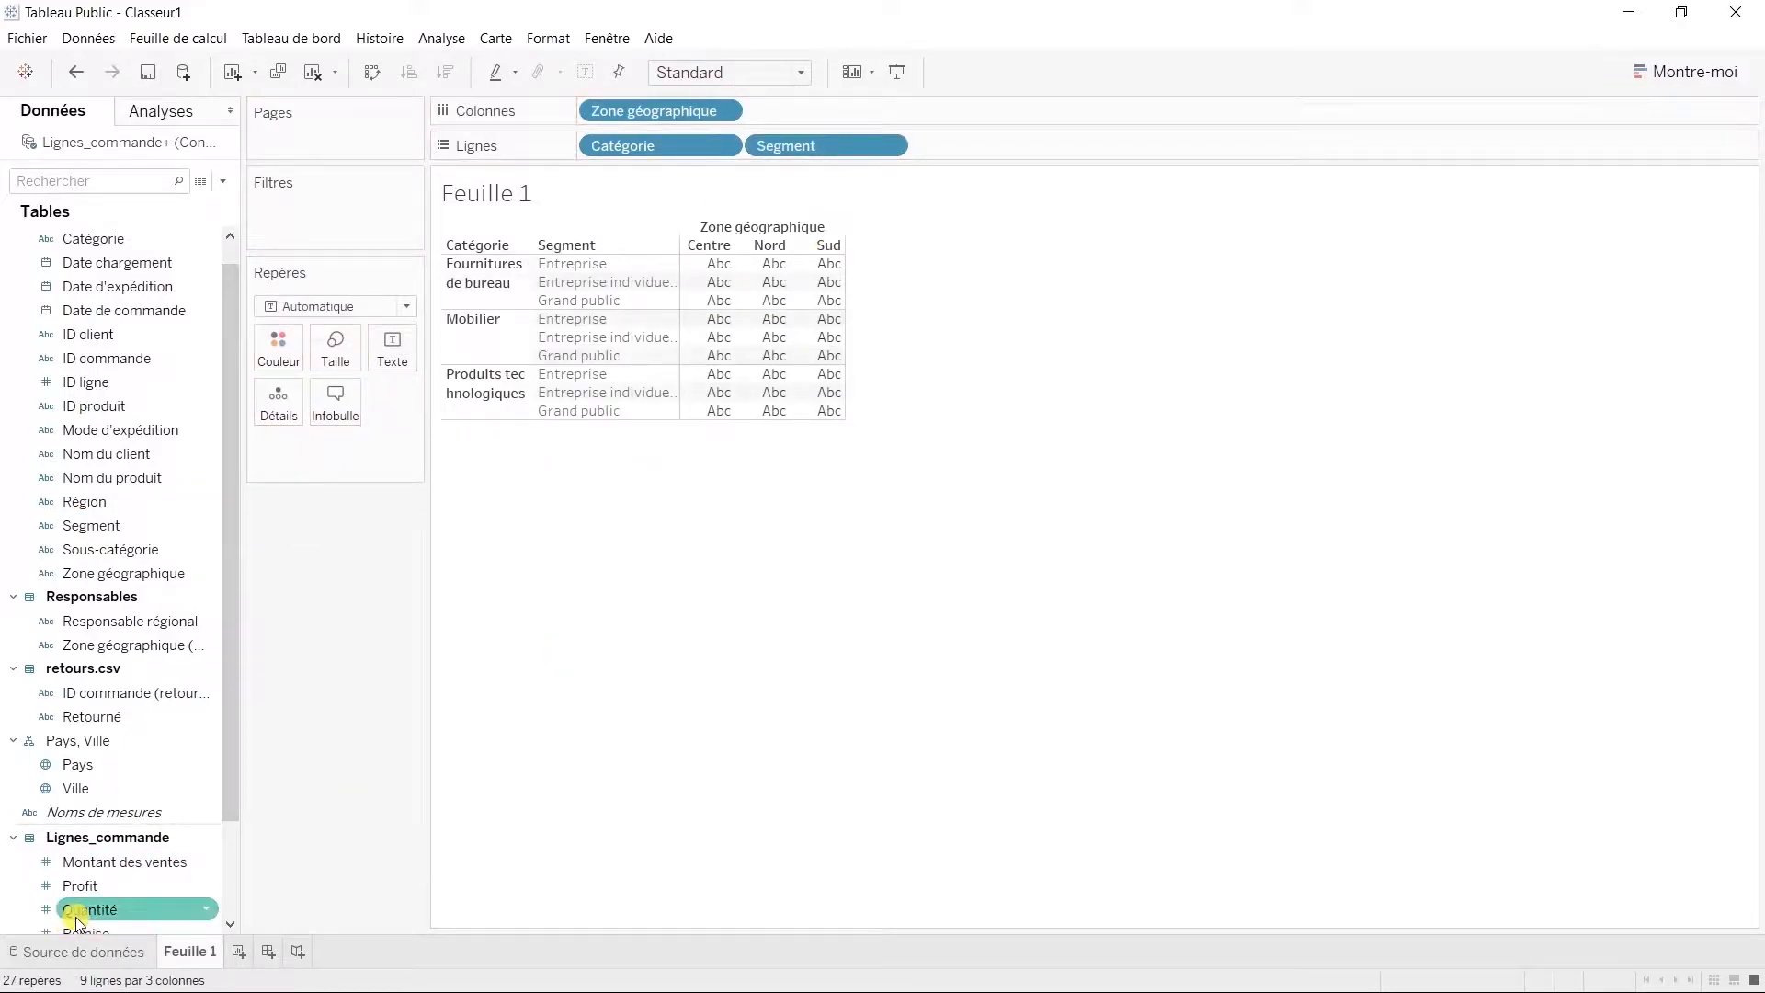
pyautogui.moveTo(78, 919); pyautogui.dragTo(780, 122)
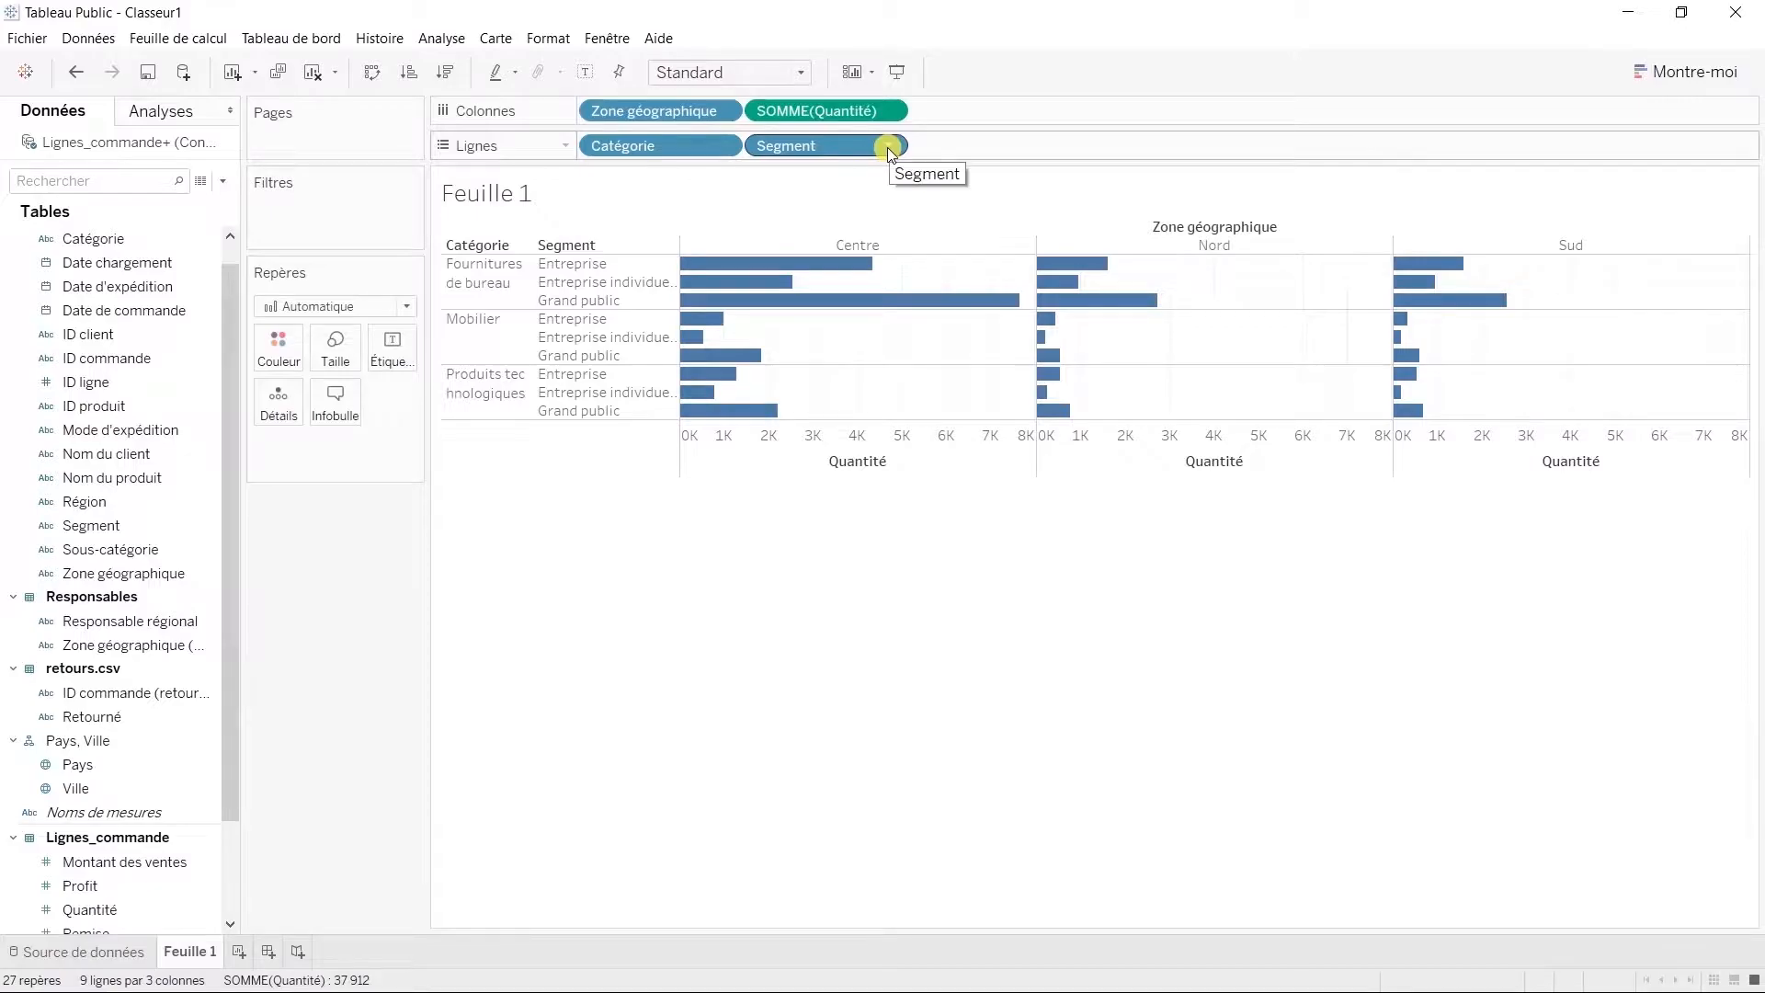
pyautogui.moveTo(138, 574); pyautogui.dragTo(307, 356)
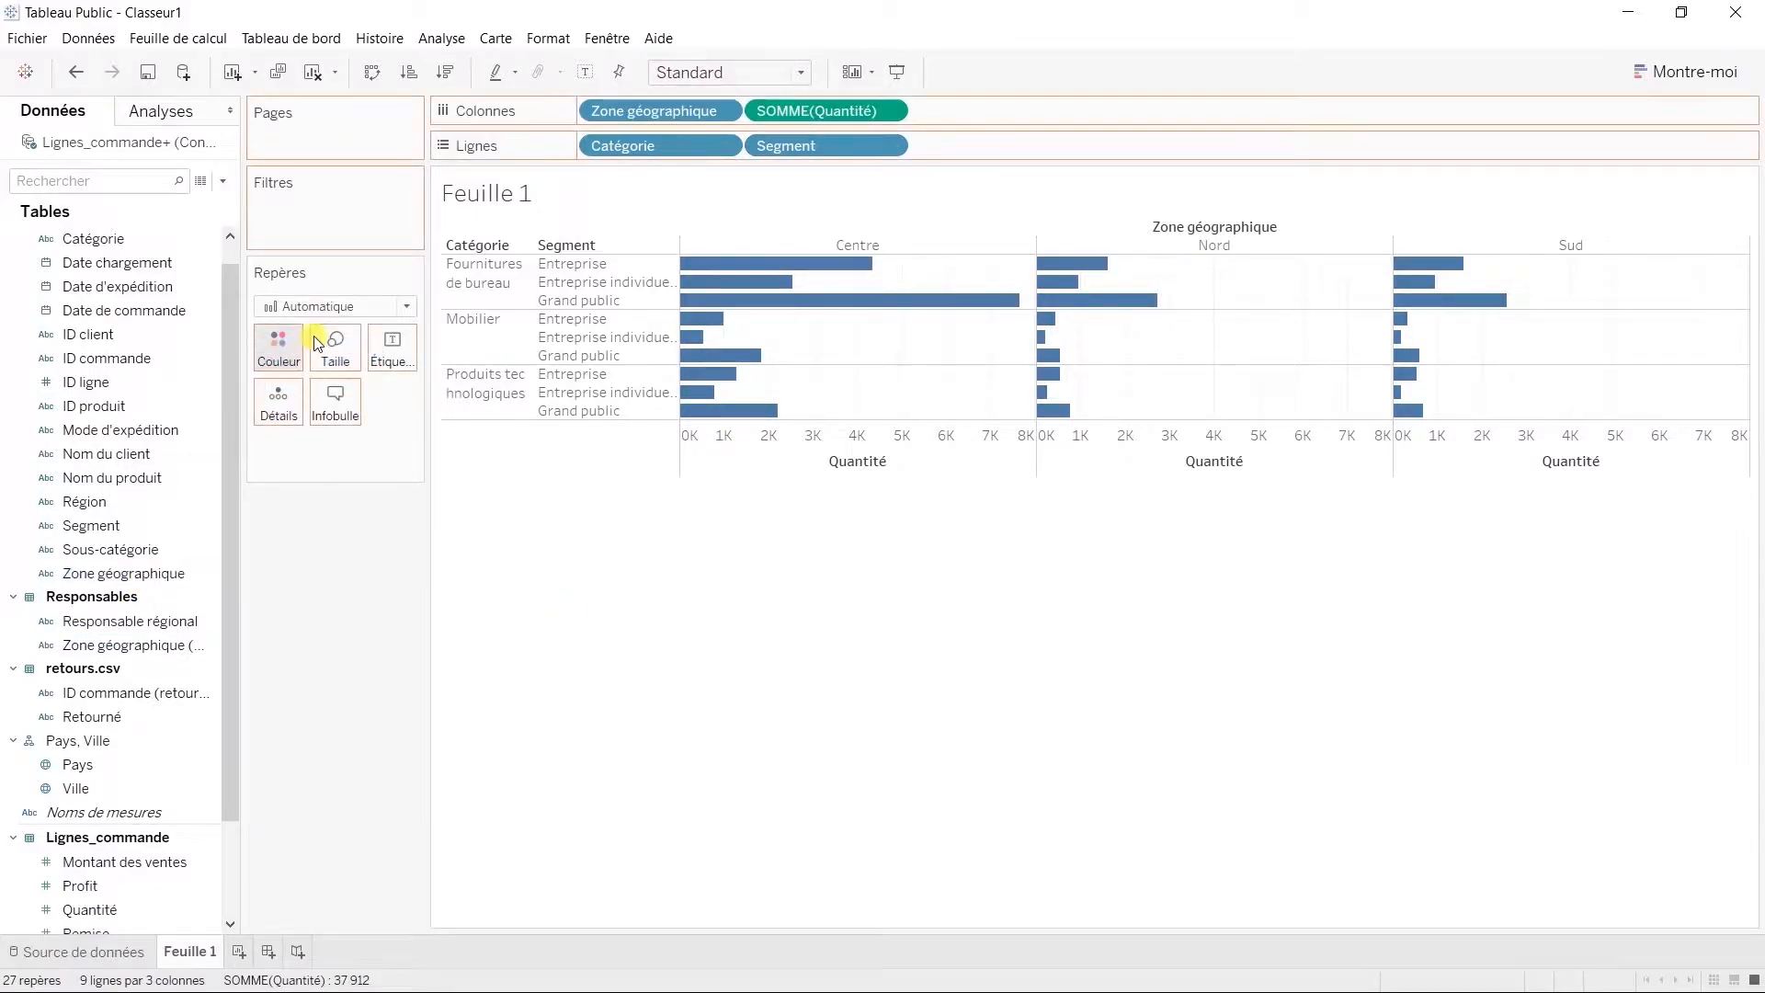
# Sort Segment by the field Quantité in descending order
pyautogui.click(890, 147)
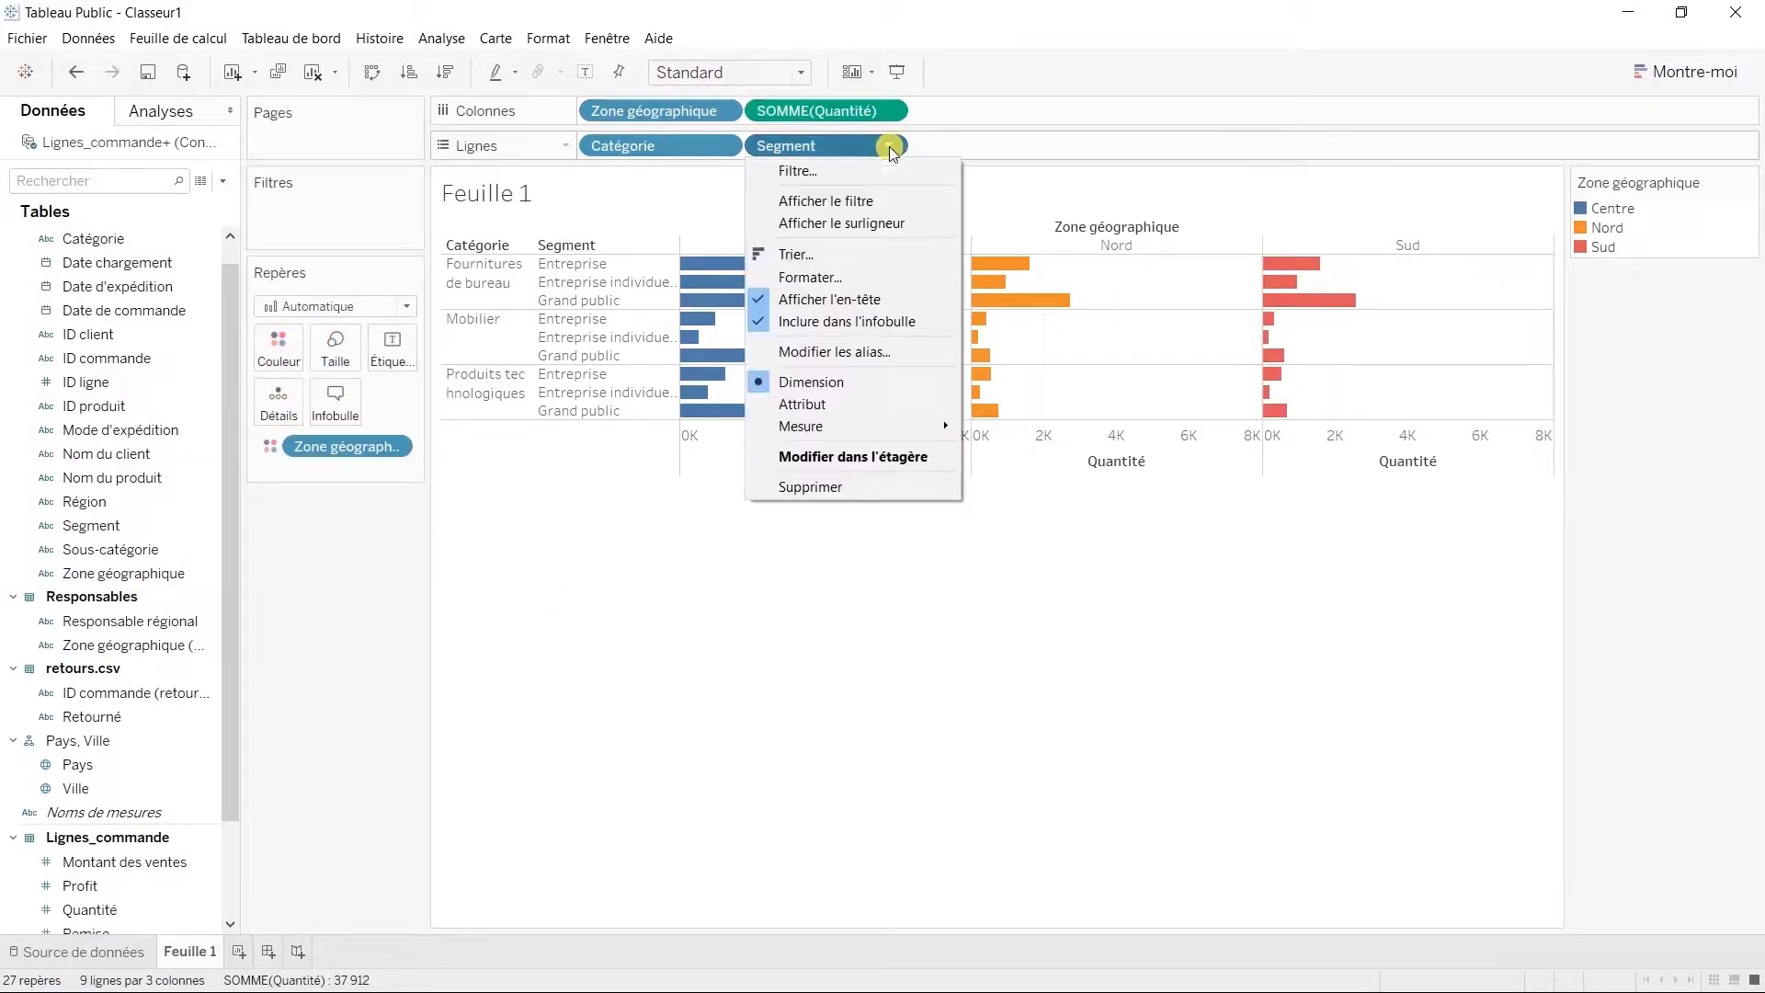
pyautogui.click(863, 255)
pyautogui.click(947, 436)
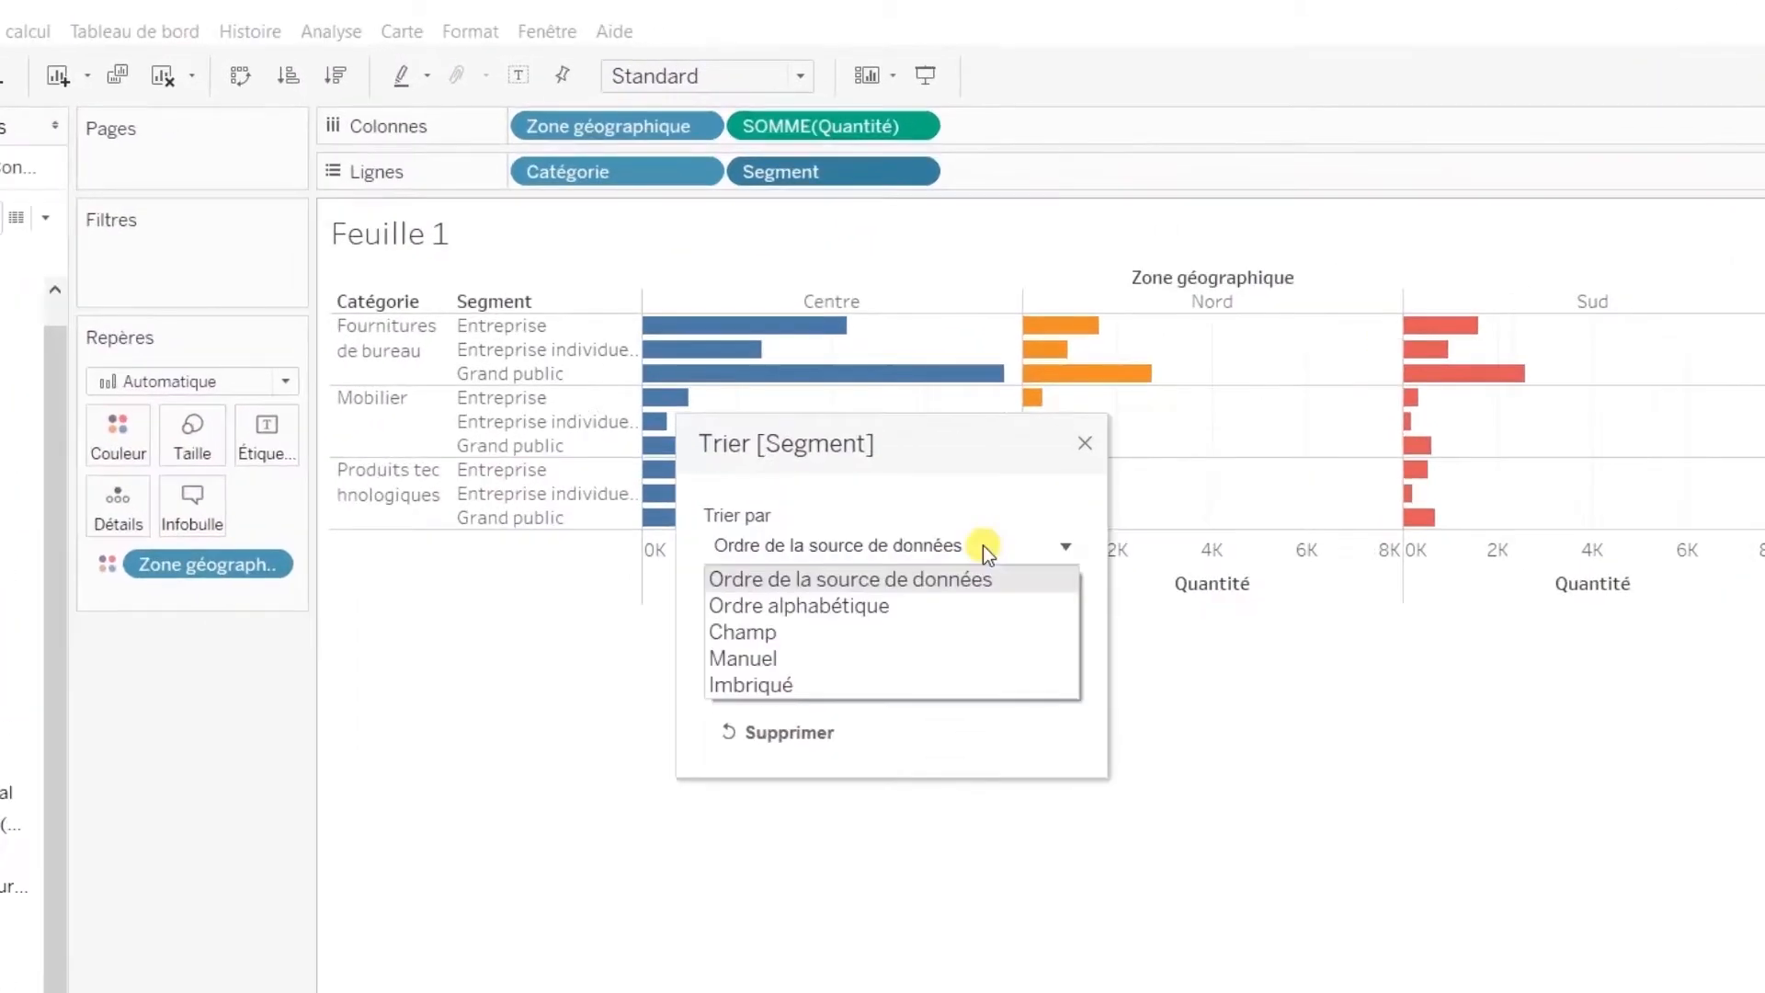
pyautogui.click(905, 512)
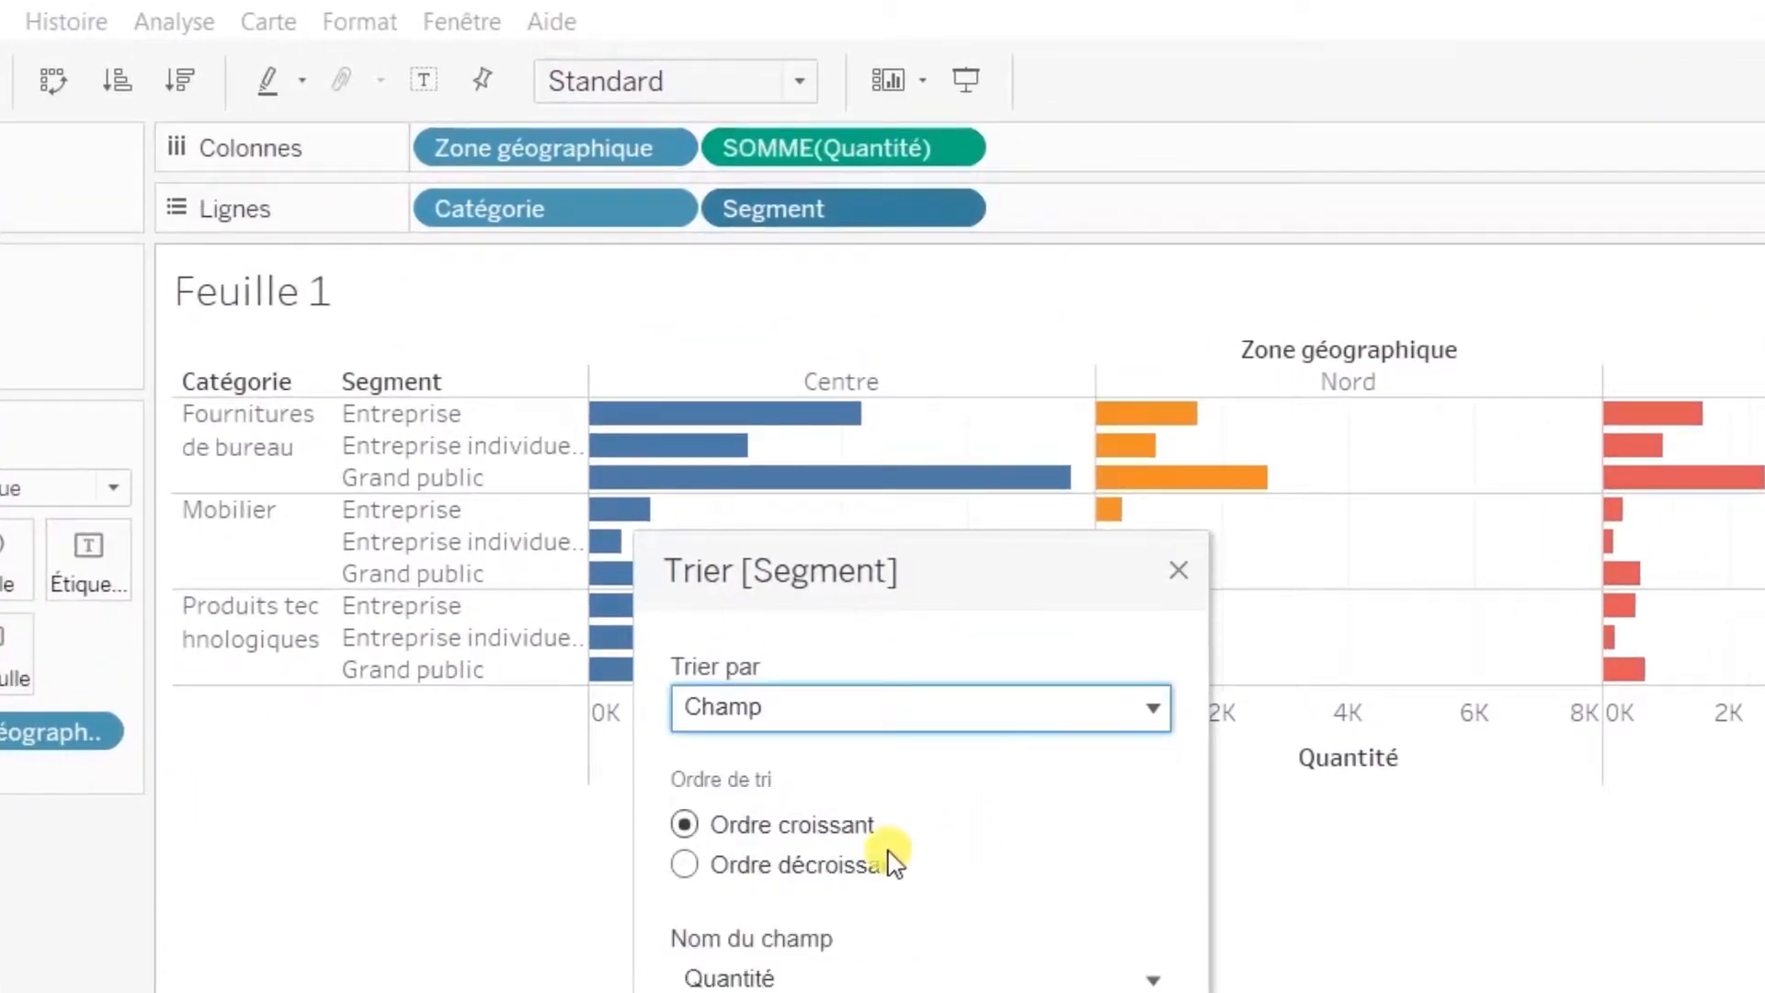
pyautogui.click(869, 864)
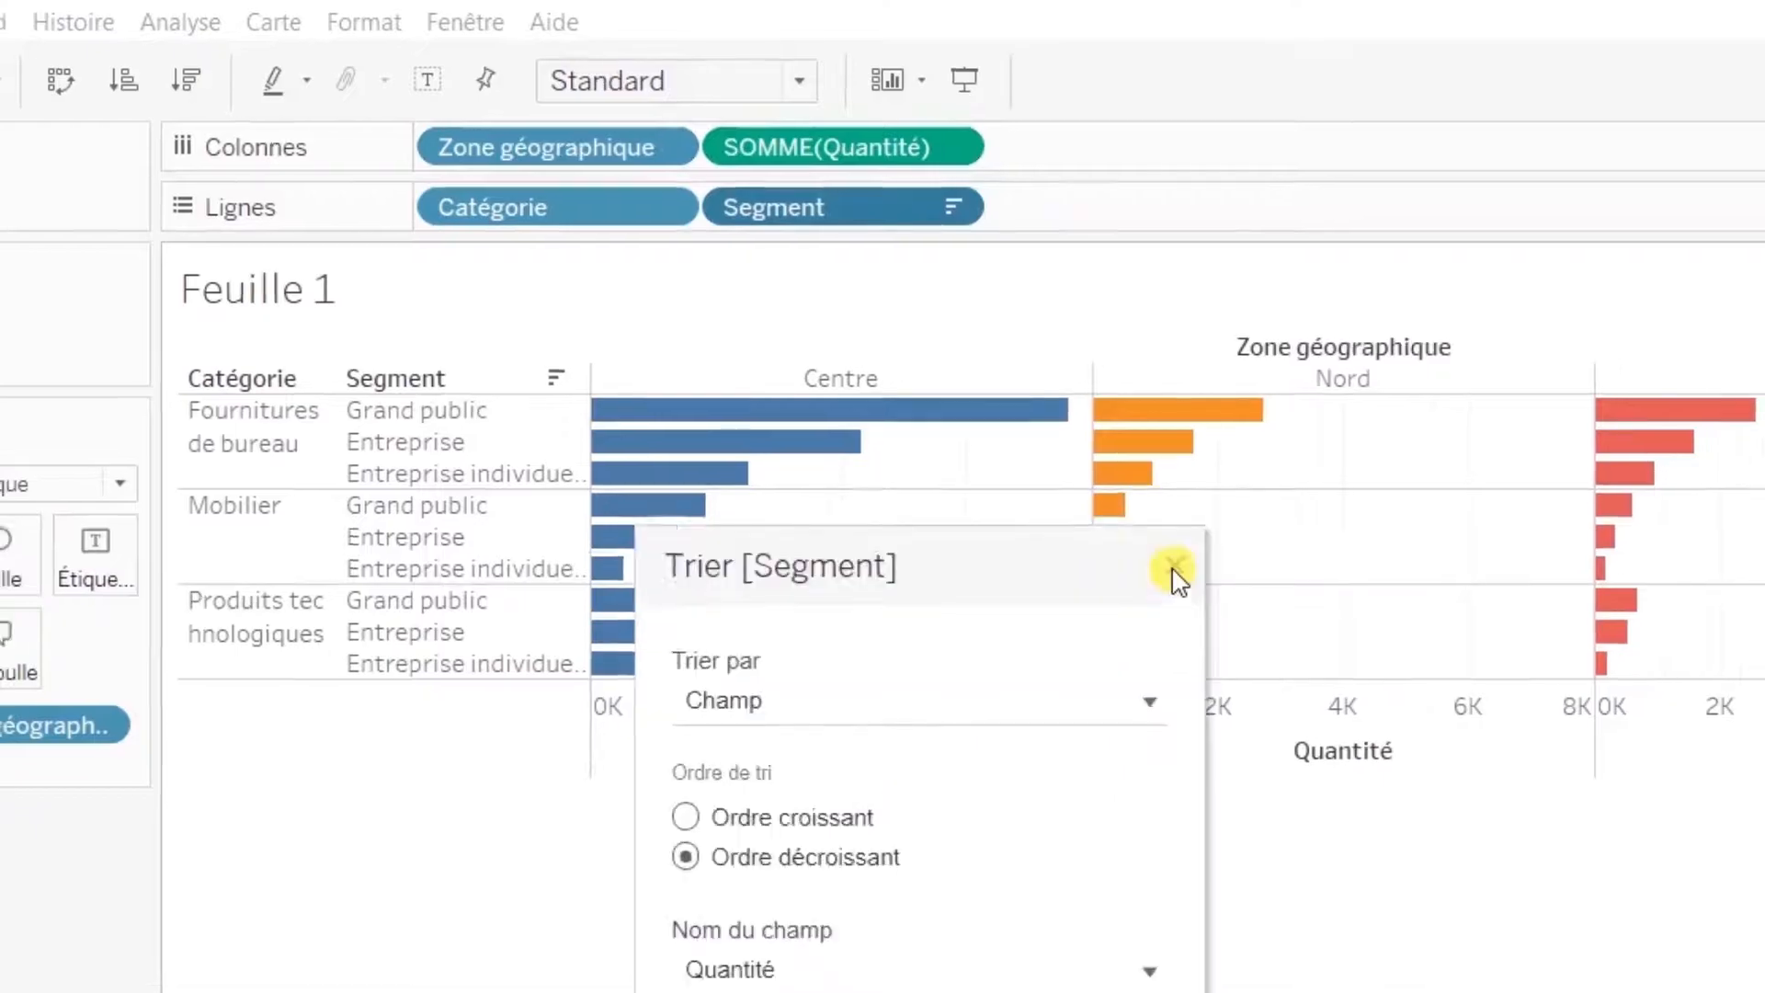
pyautogui.click(1175, 567)
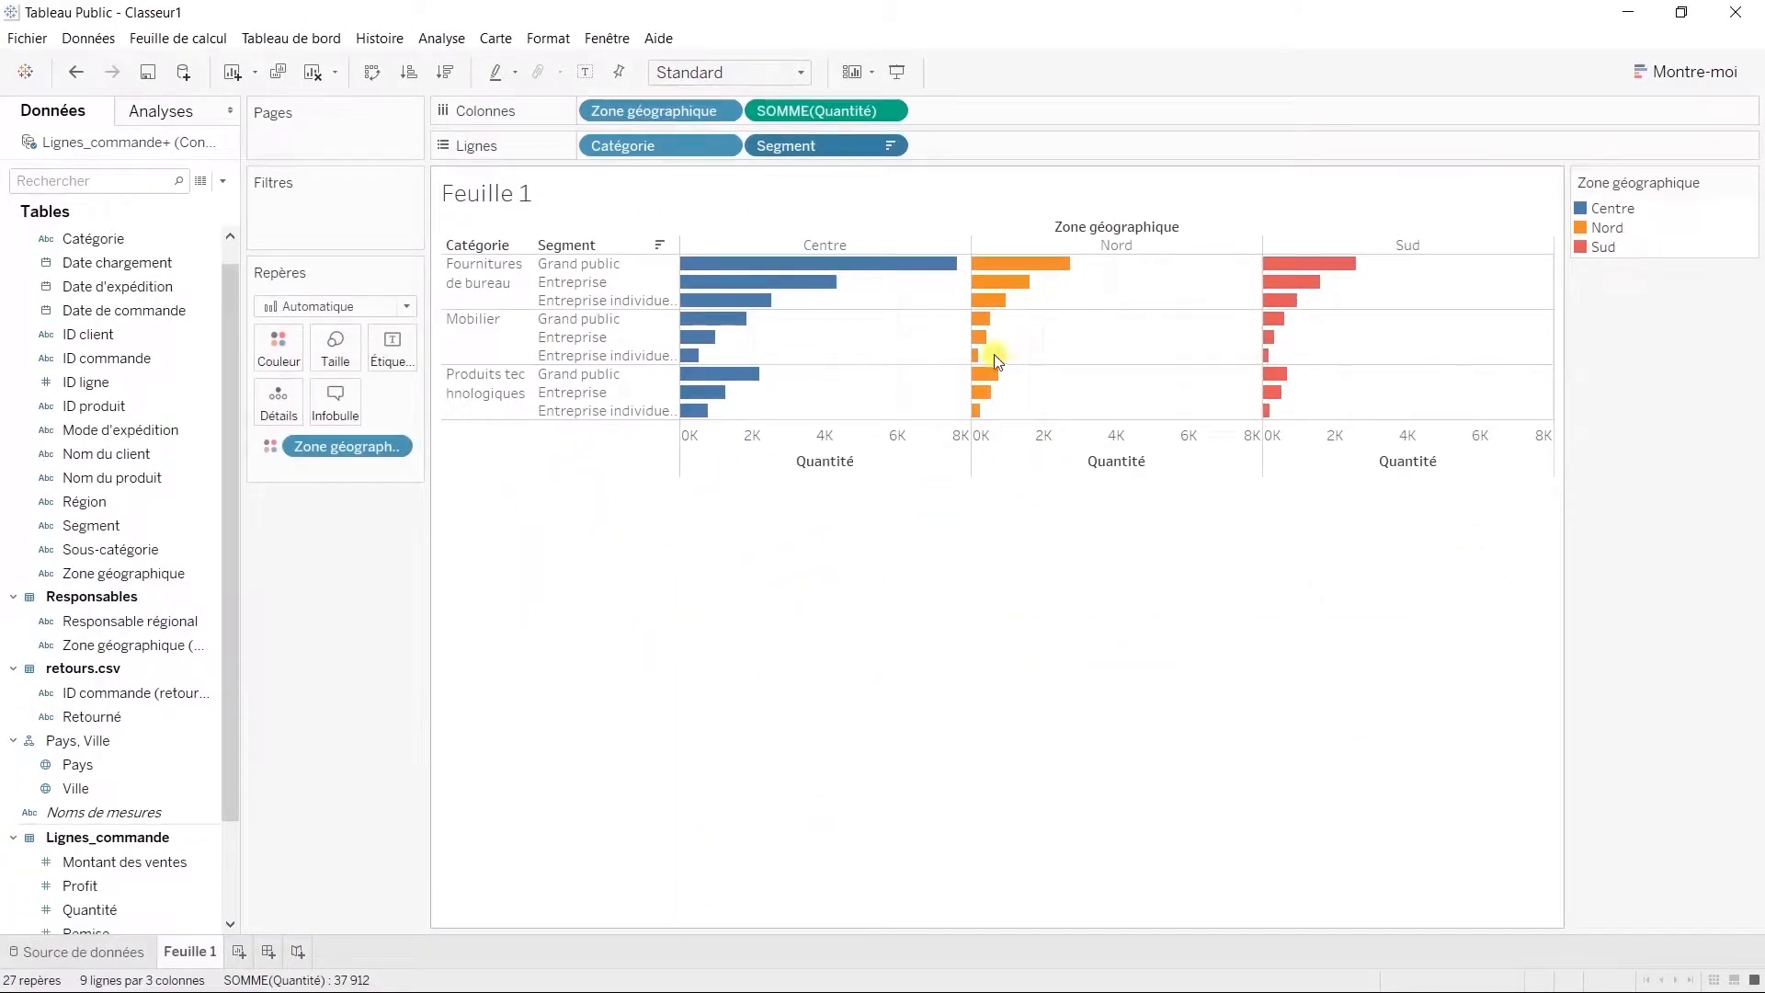
# Show the column grand totals and display the mark labels on the bars
pyautogui.click(436, 40)
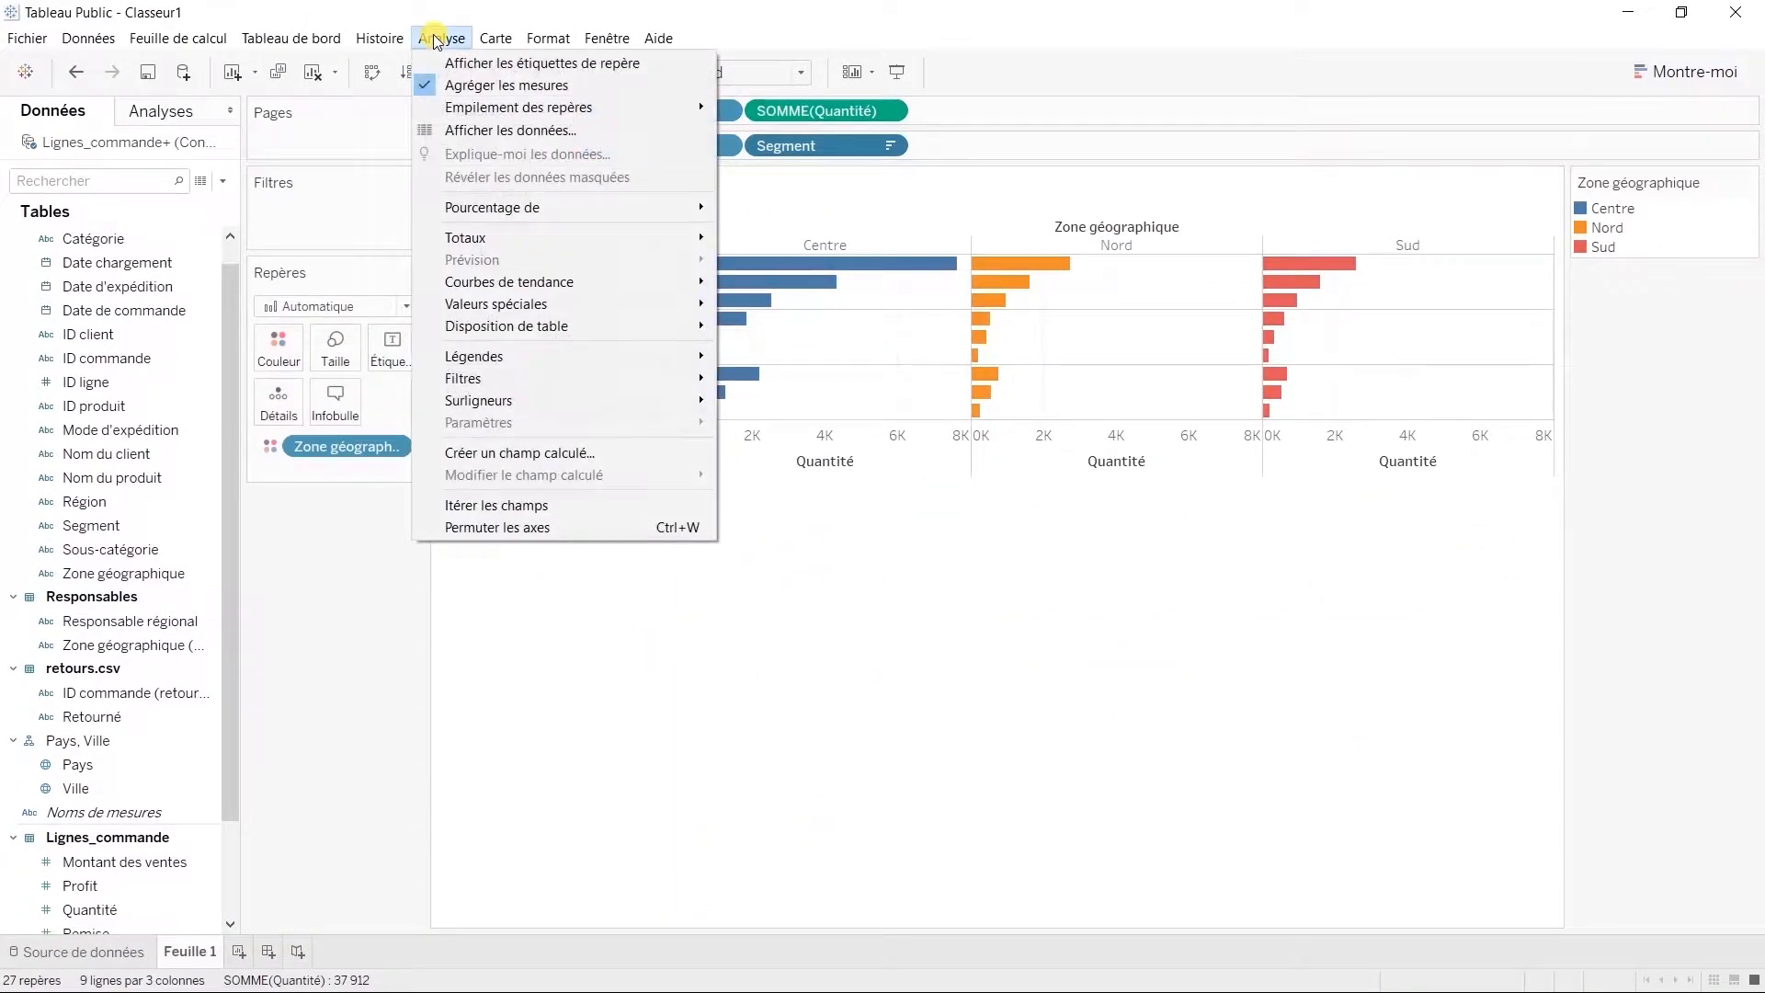
pyautogui.moveTo(454, 241)
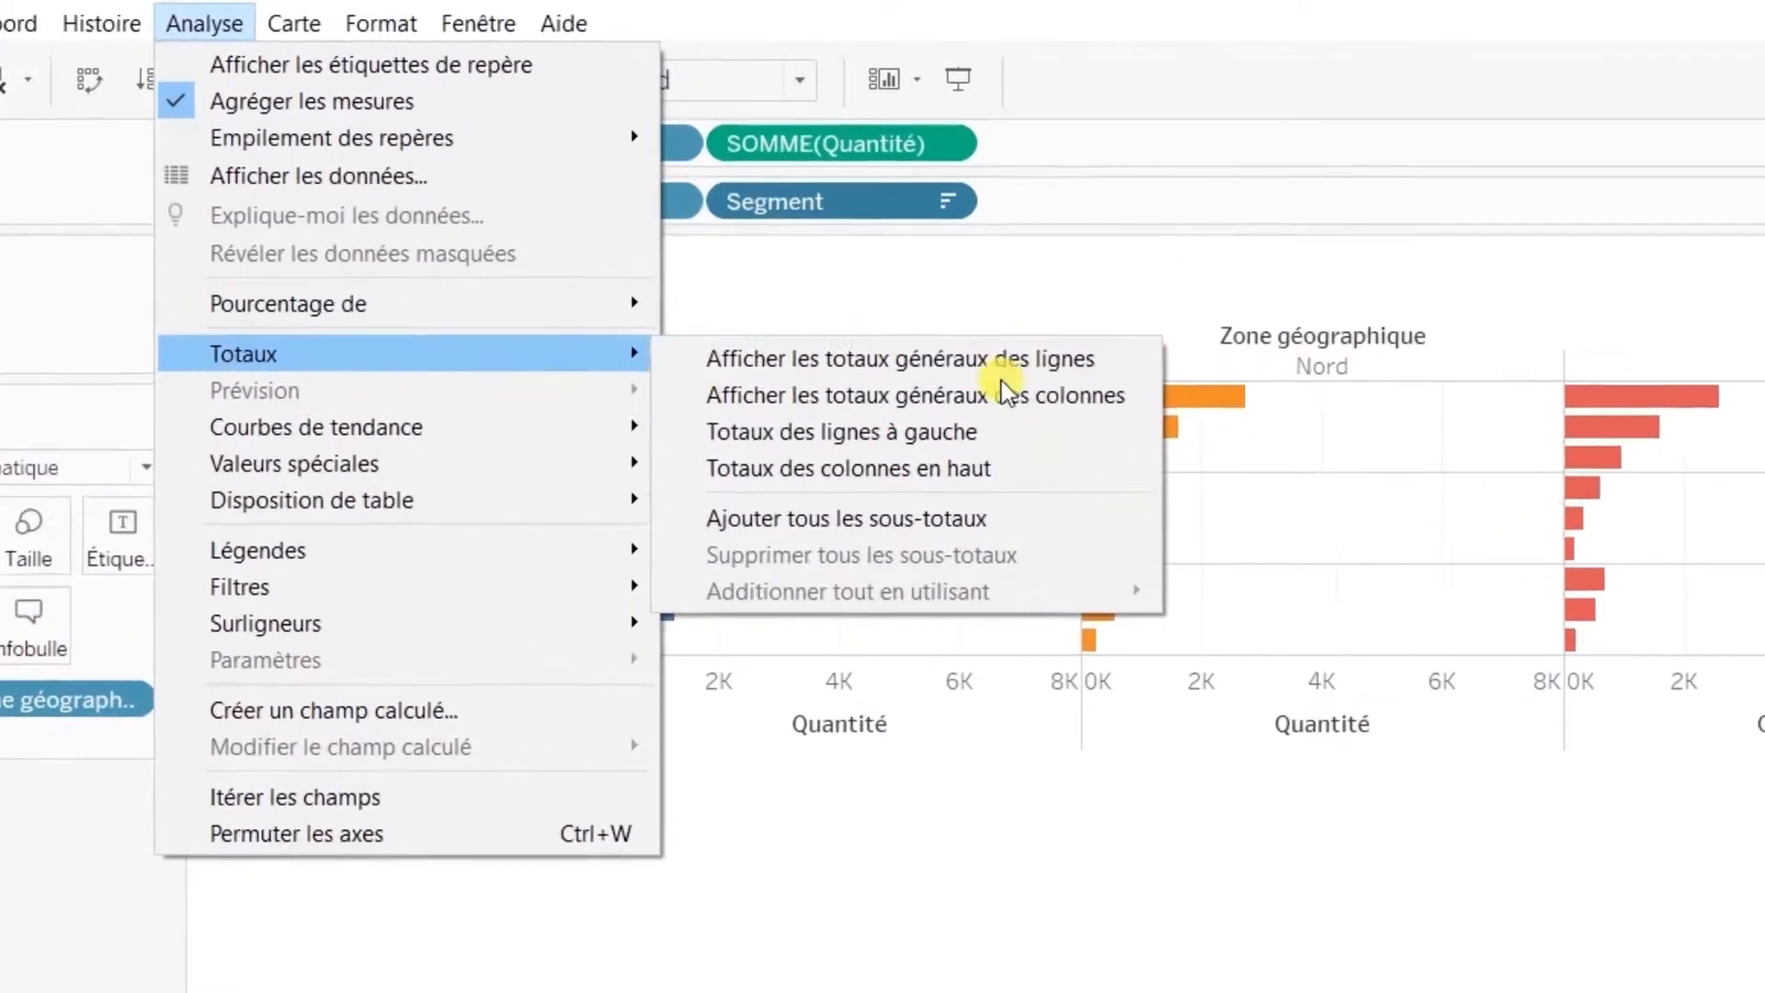
pyautogui.click(1012, 410)
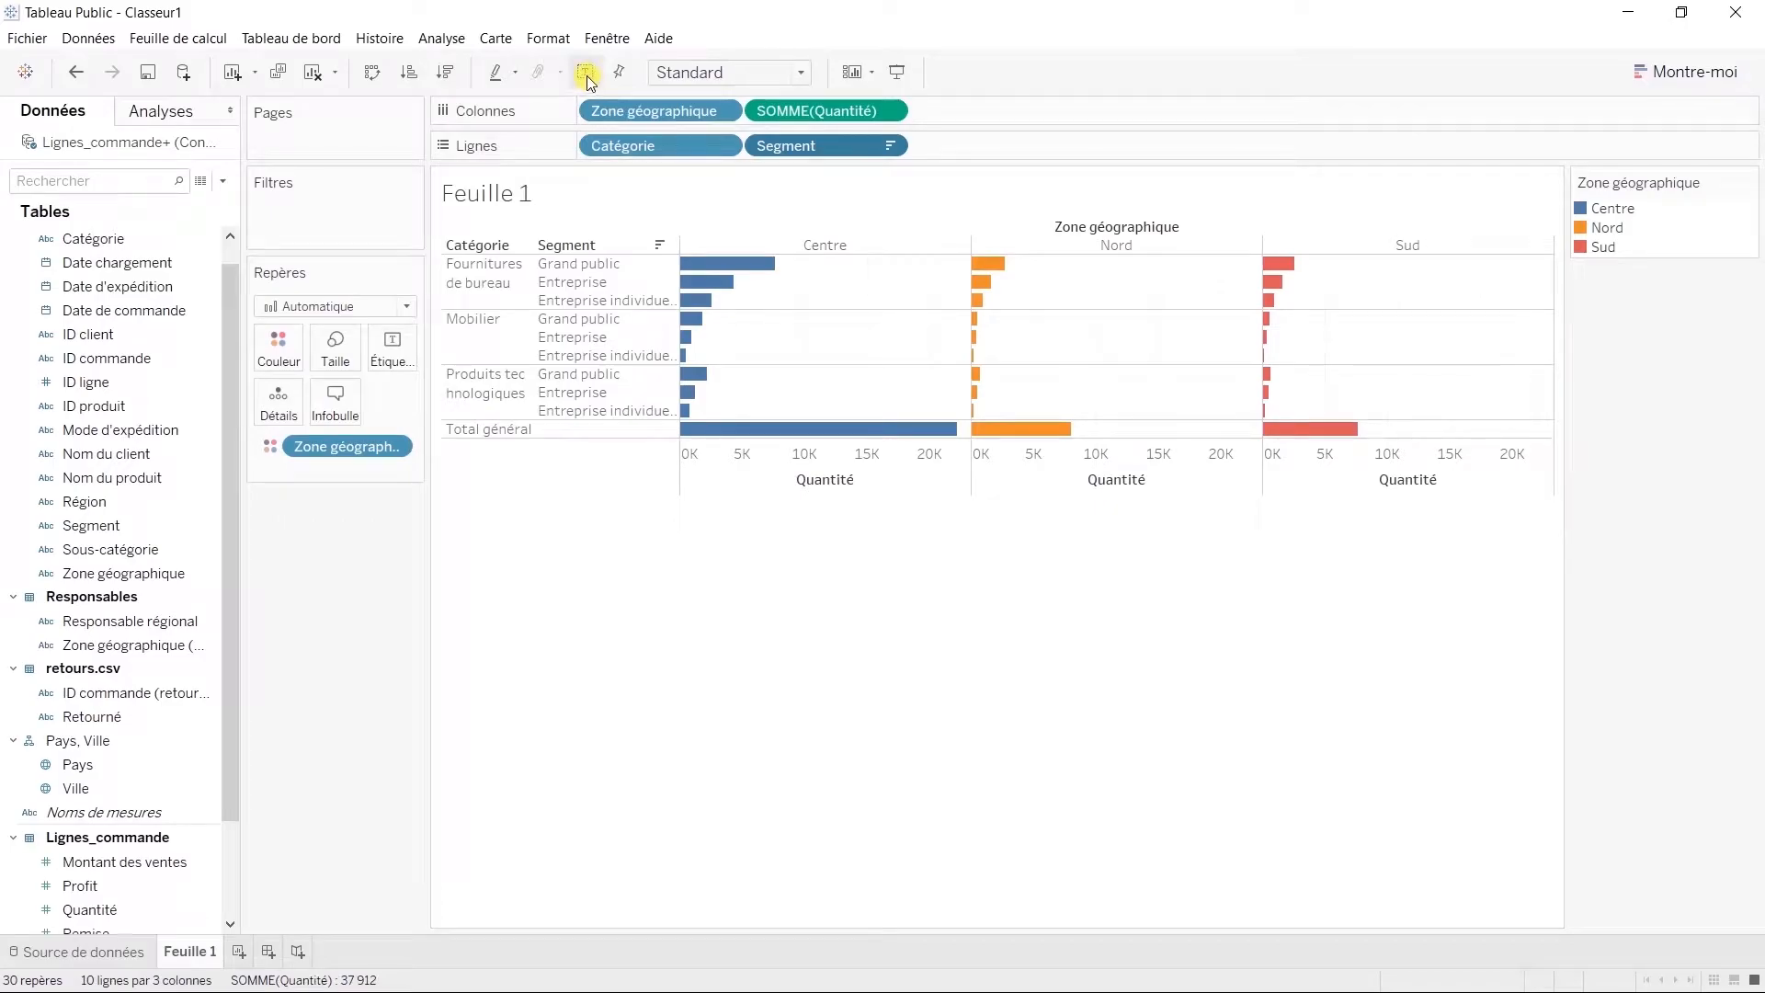
pyautogui.click(589, 80)
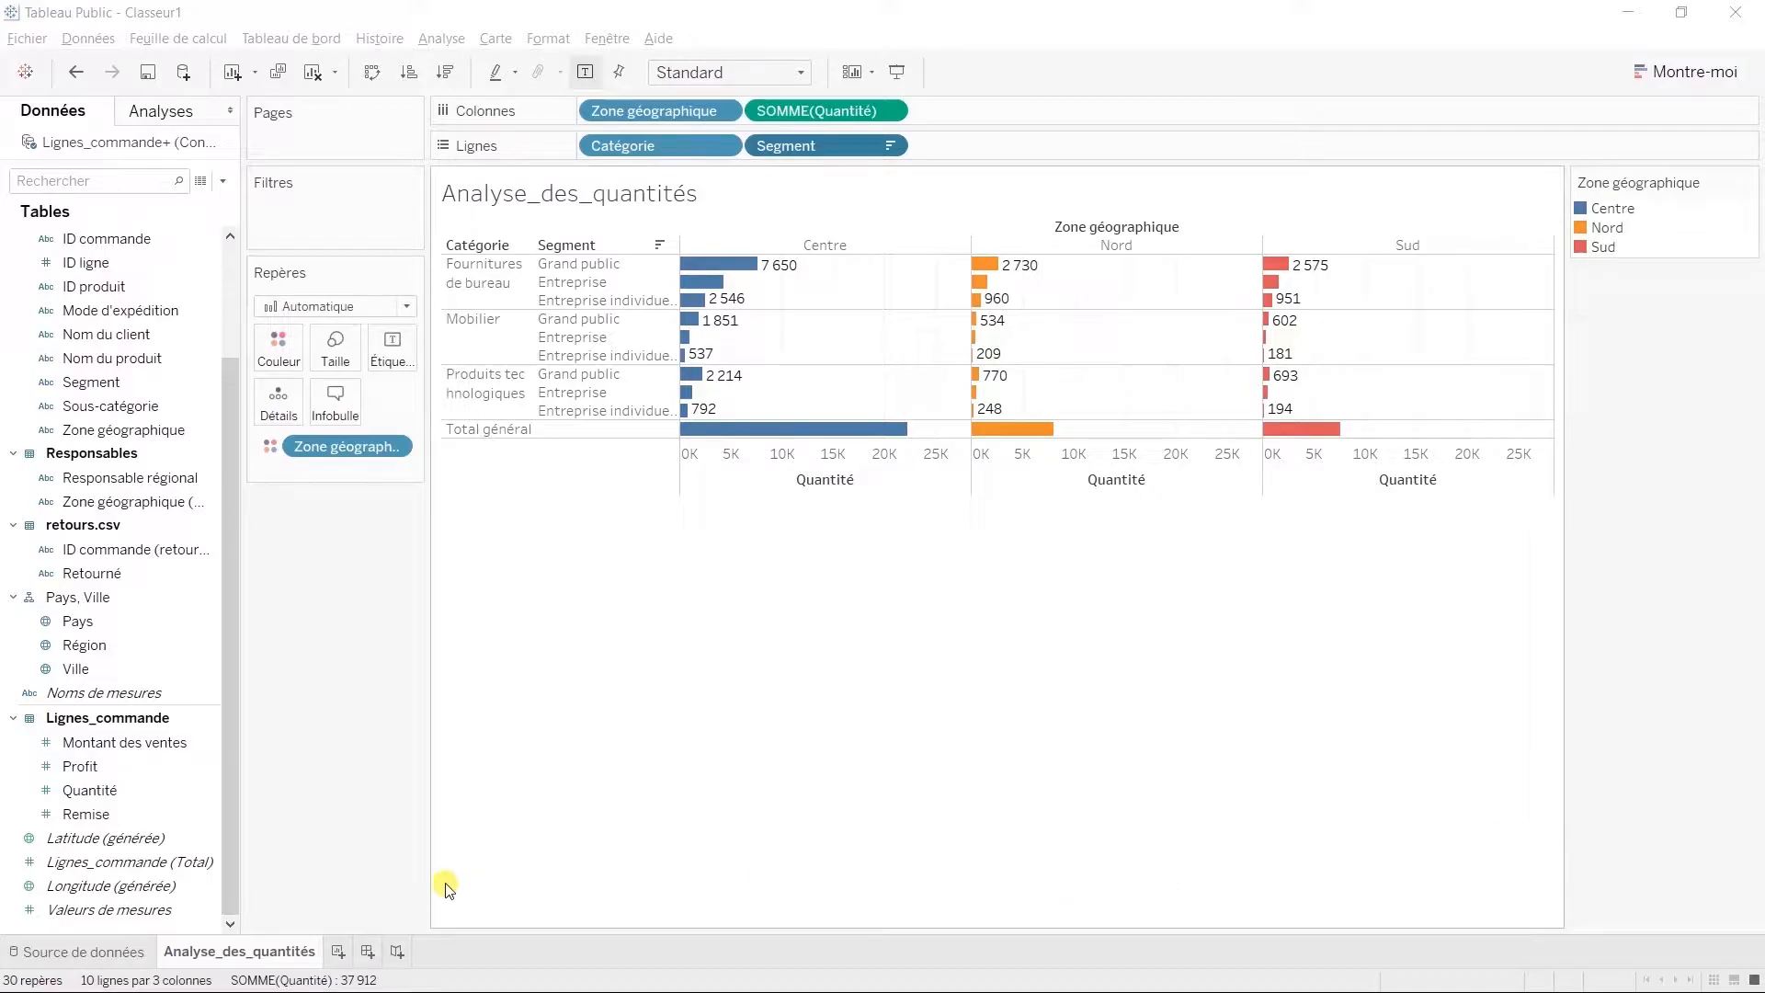
# Create a new worksheet charting Montant des ventes in rows against Date de commande in columns
pyautogui.click(338, 951)
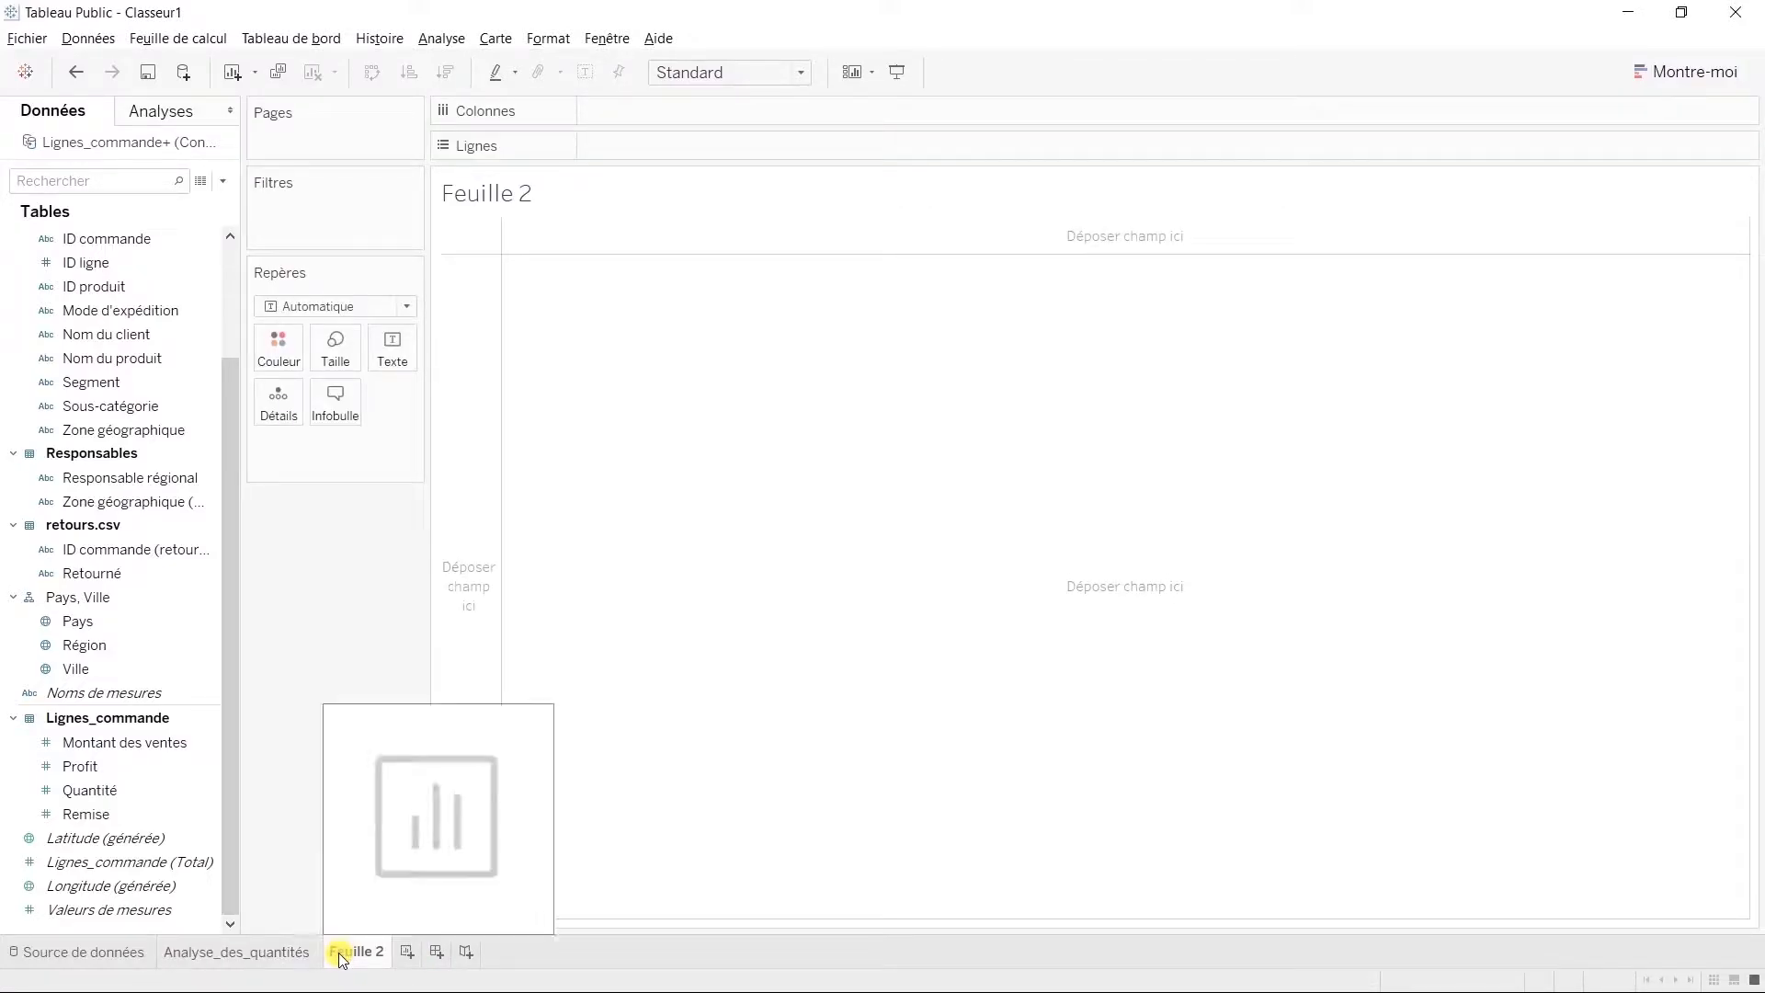
pyautogui.scroll(3, 140, 372)
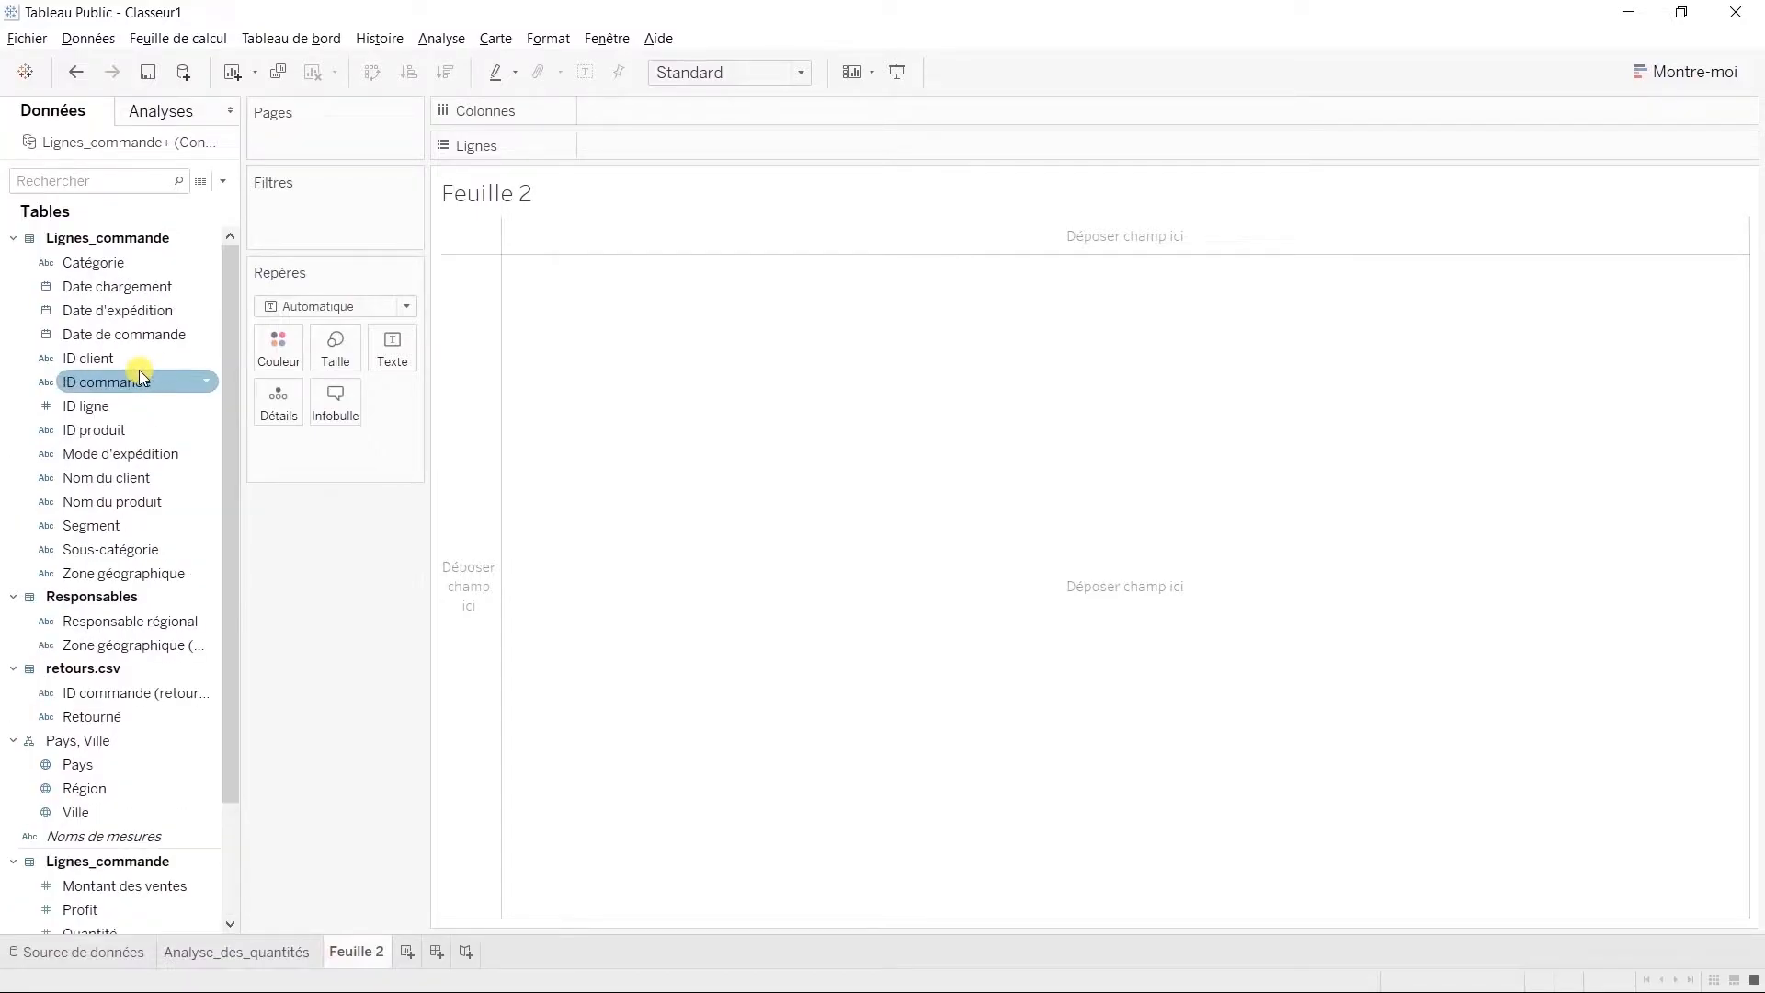
pyautogui.moveTo(123, 331); pyautogui.dragTo(653, 107)
pyautogui.moveTo(175, 884); pyautogui.dragTo(703, 146)
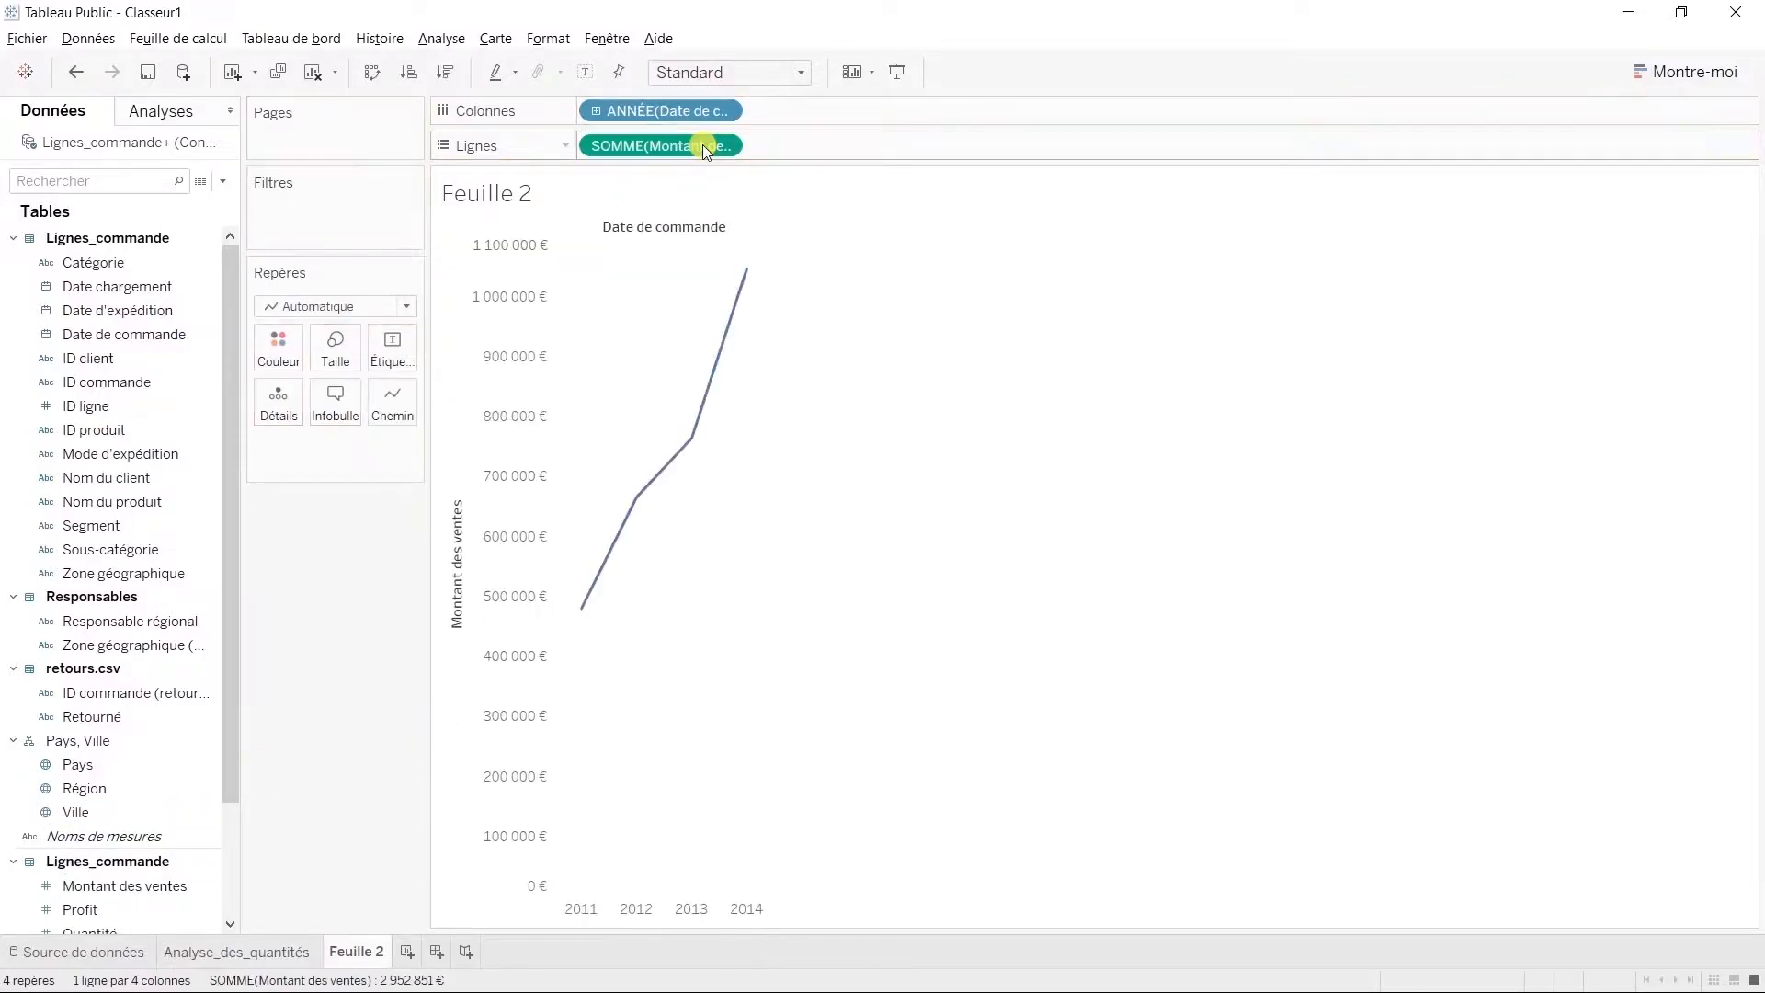
# Drill down Date de commande so the year colours the lines and the columns show the month (Mois)
pyautogui.click(593, 110)
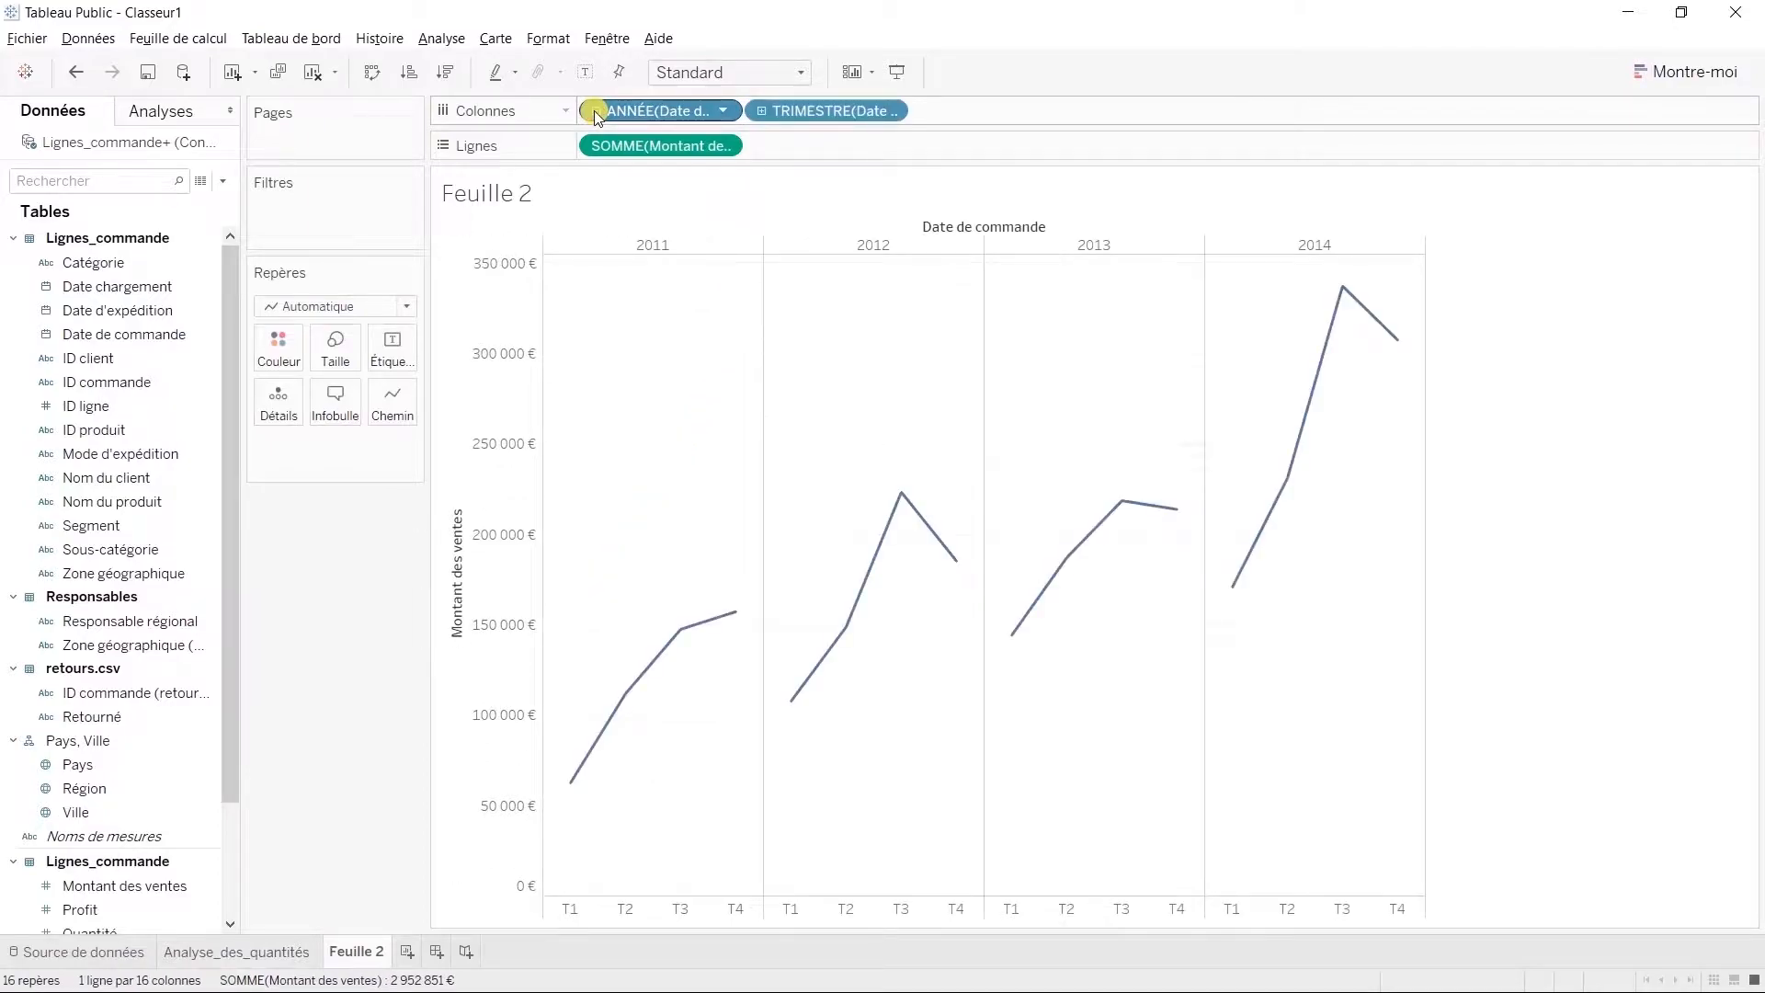
pyautogui.moveTo(641, 109); pyautogui.dragTo(288, 348)
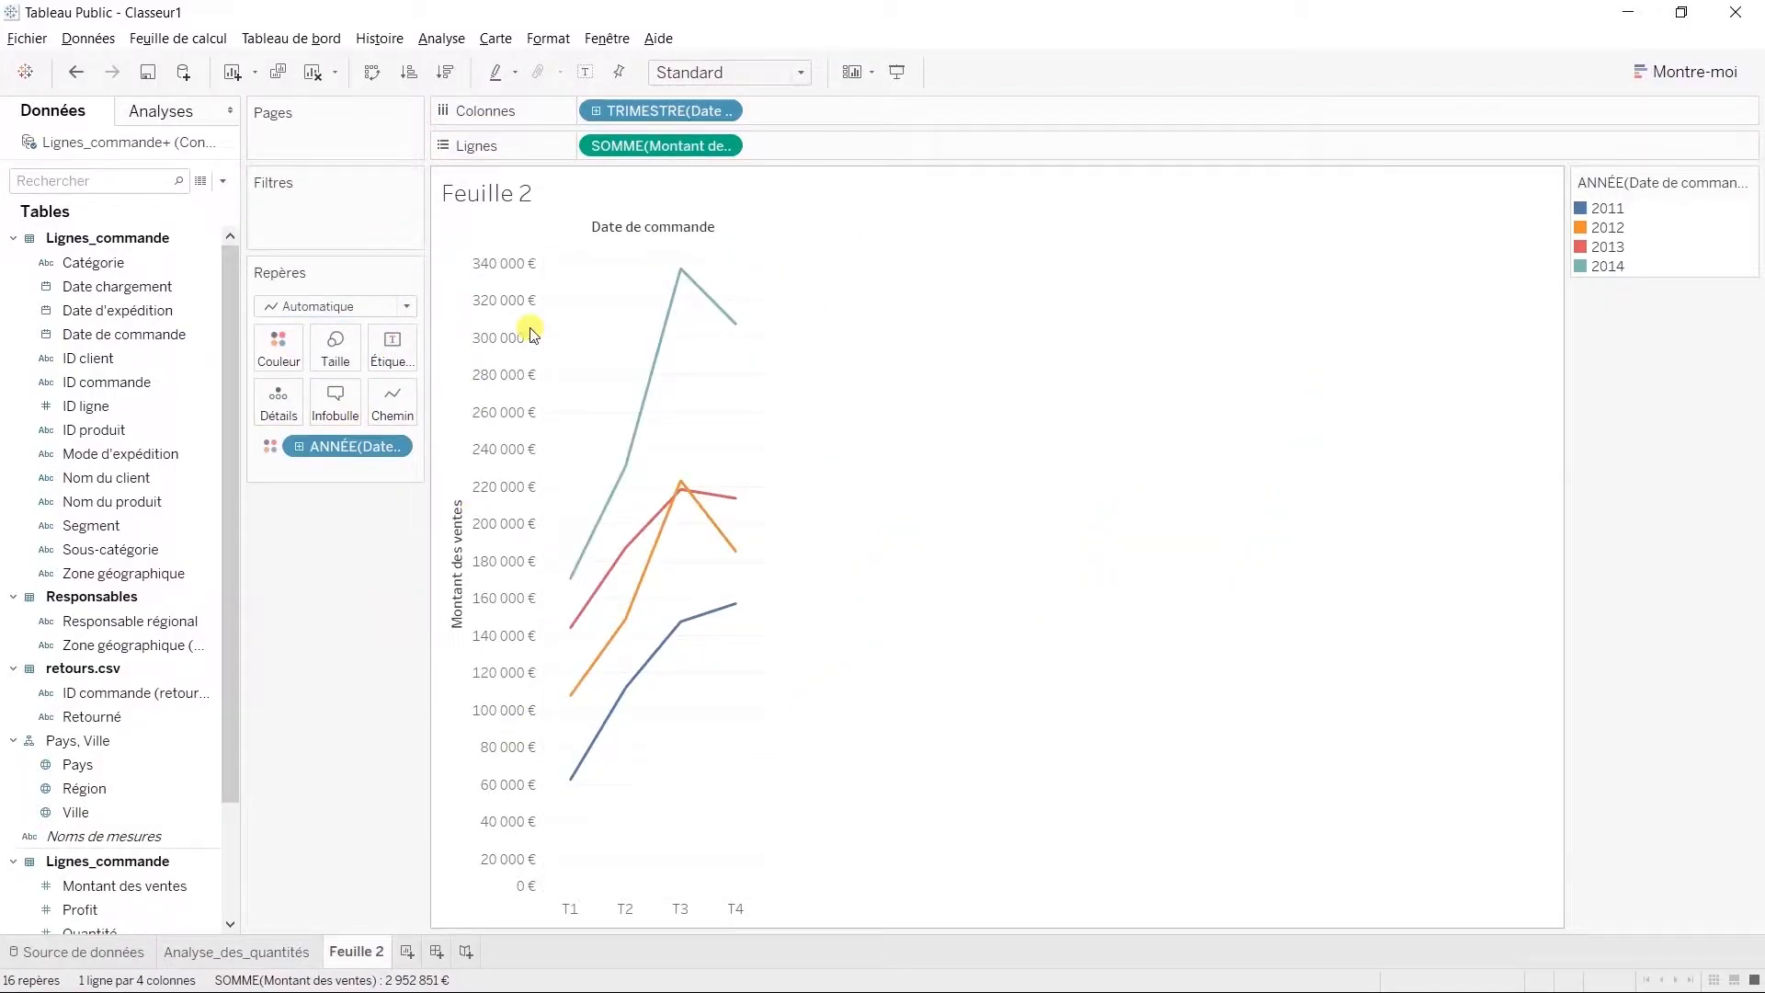
pyautogui.moveTo(634, 700)
pyautogui.click(724, 112)
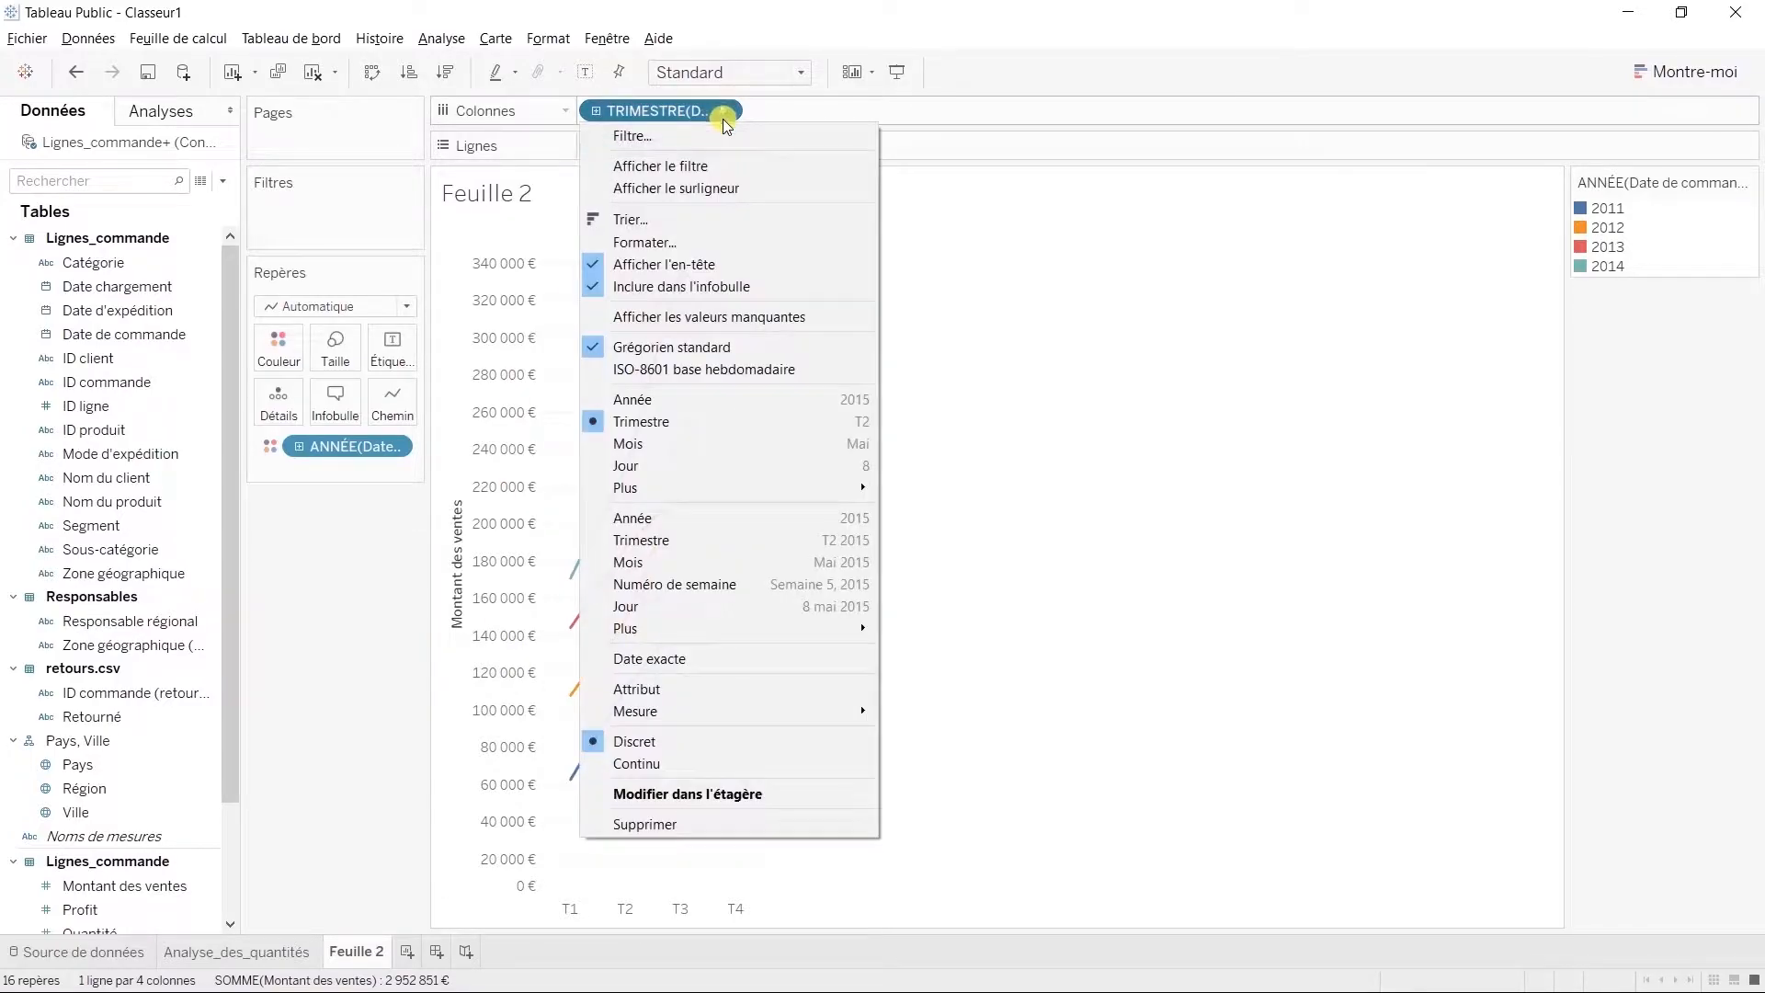
pyautogui.click(721, 443)
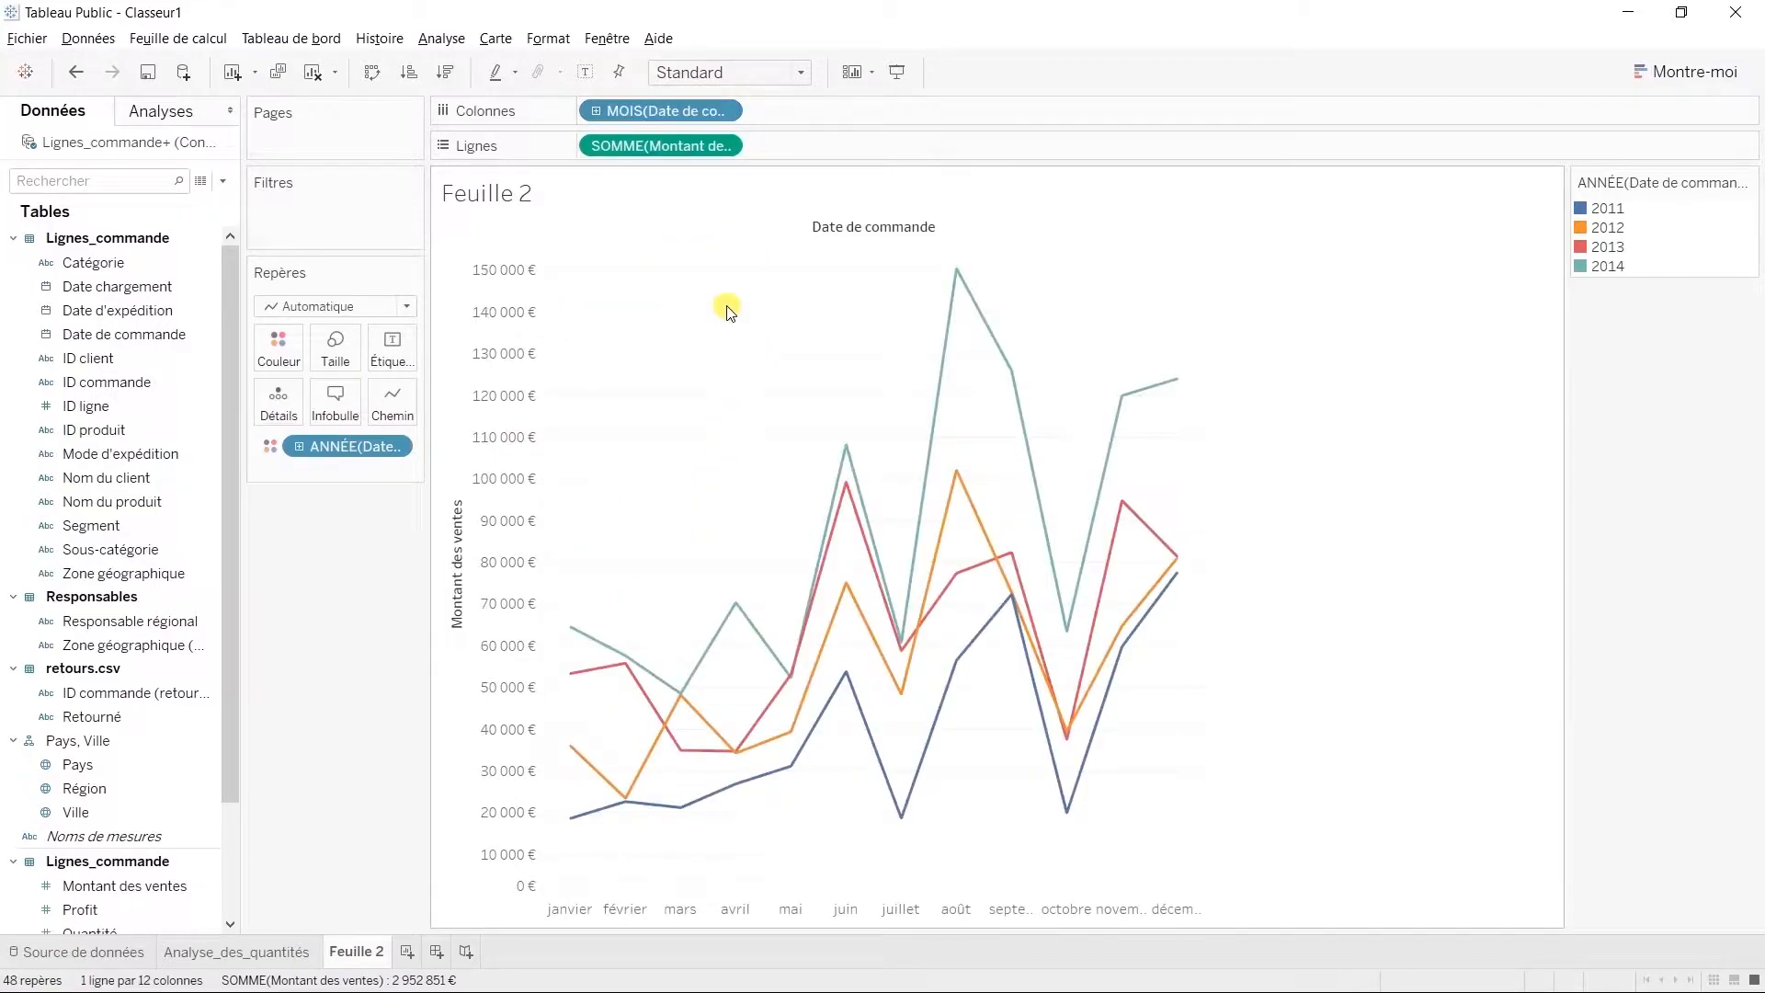
# Apply the quick table calculation "Croissance d'une année sur l'autre" to Montant des ventes
pyautogui.click(726, 149)
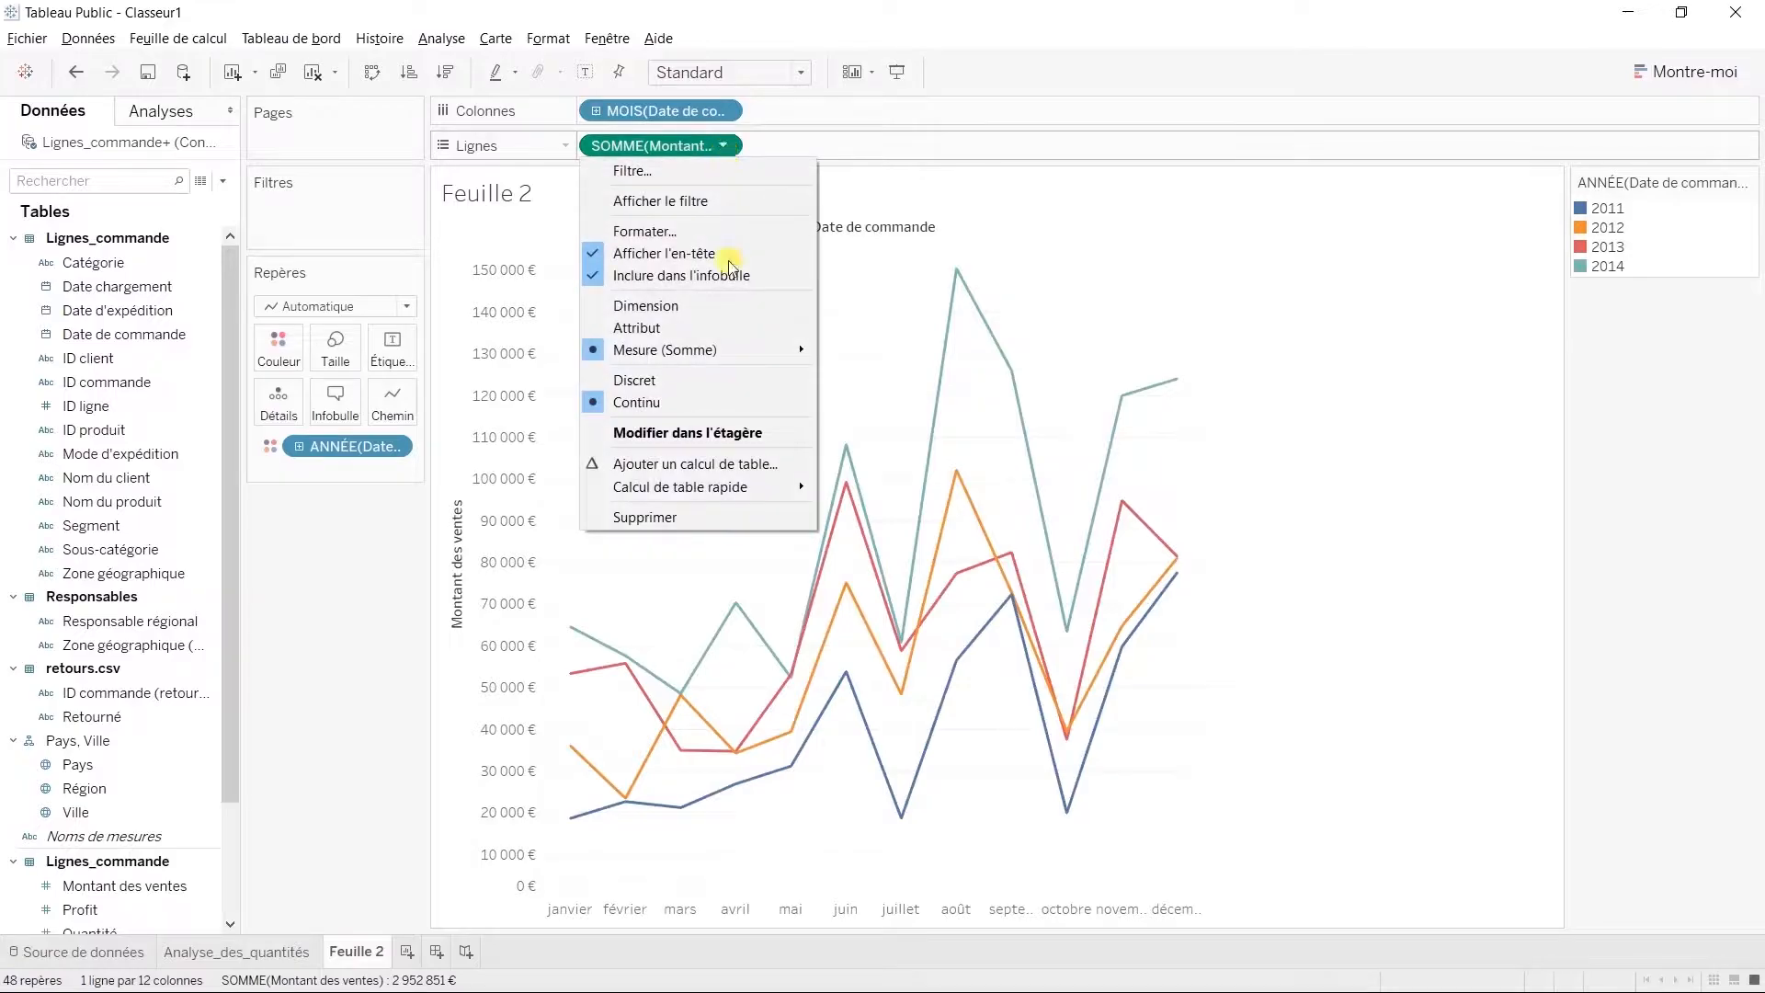
pyautogui.moveTo(736, 489)
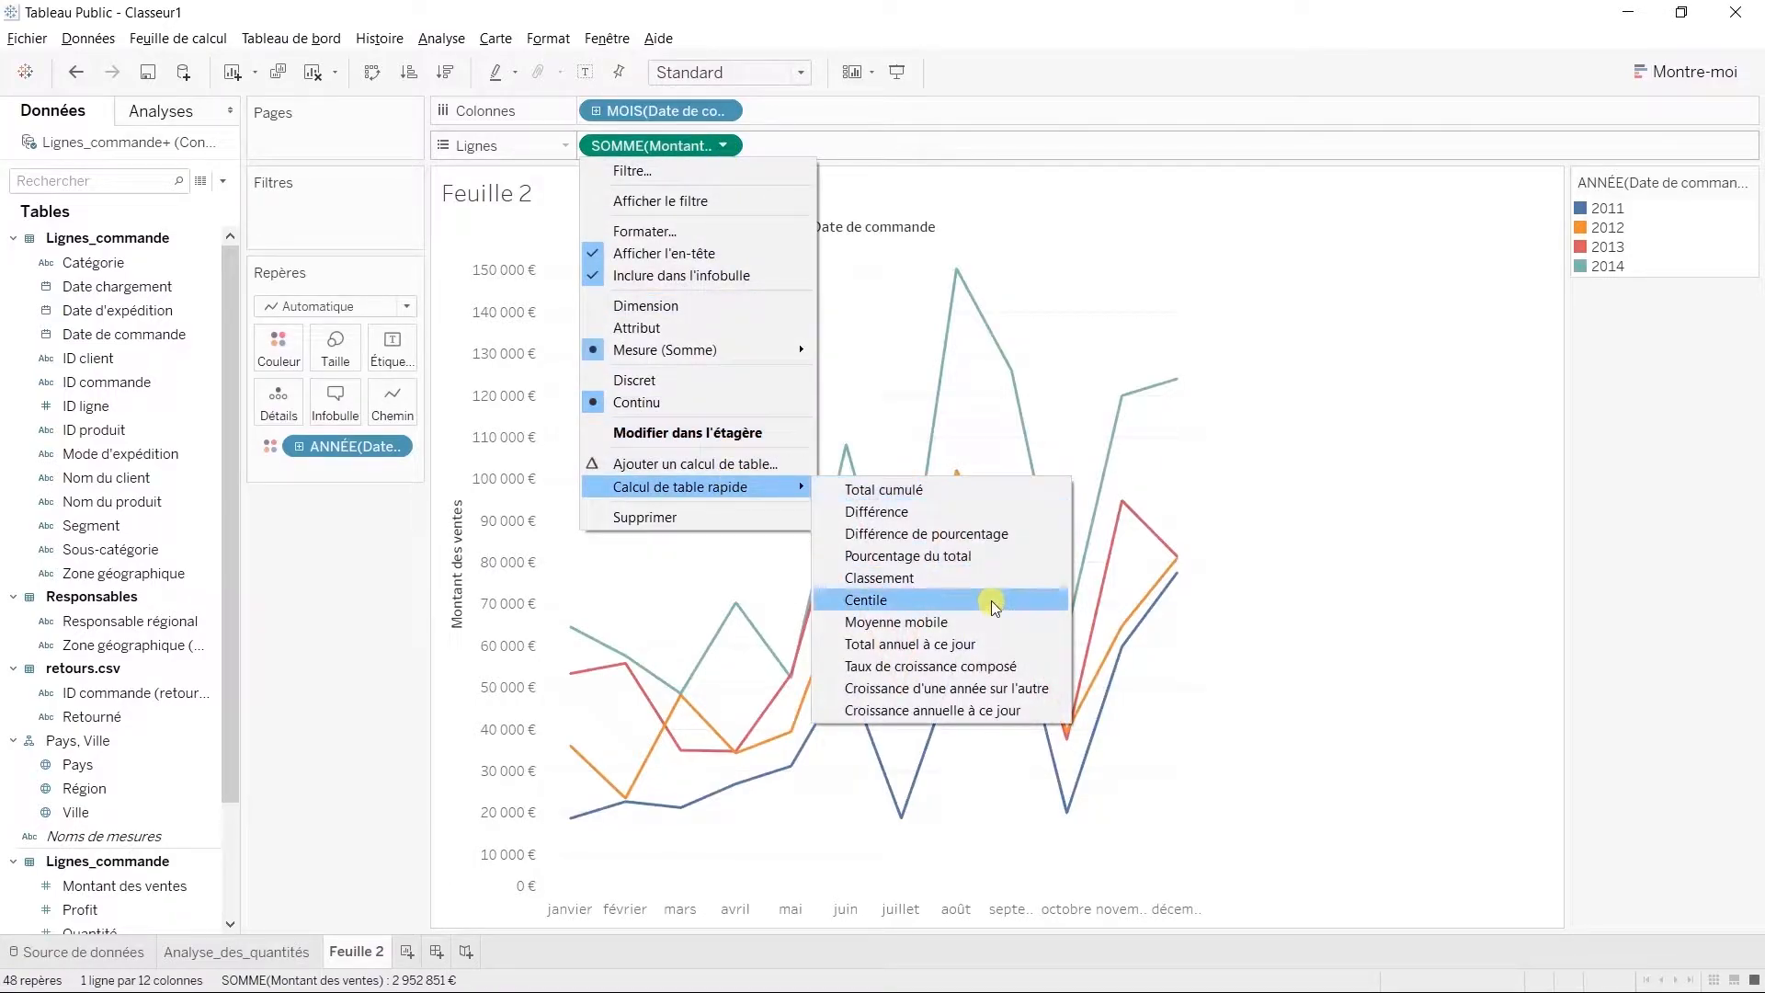
pyautogui.click(996, 690)
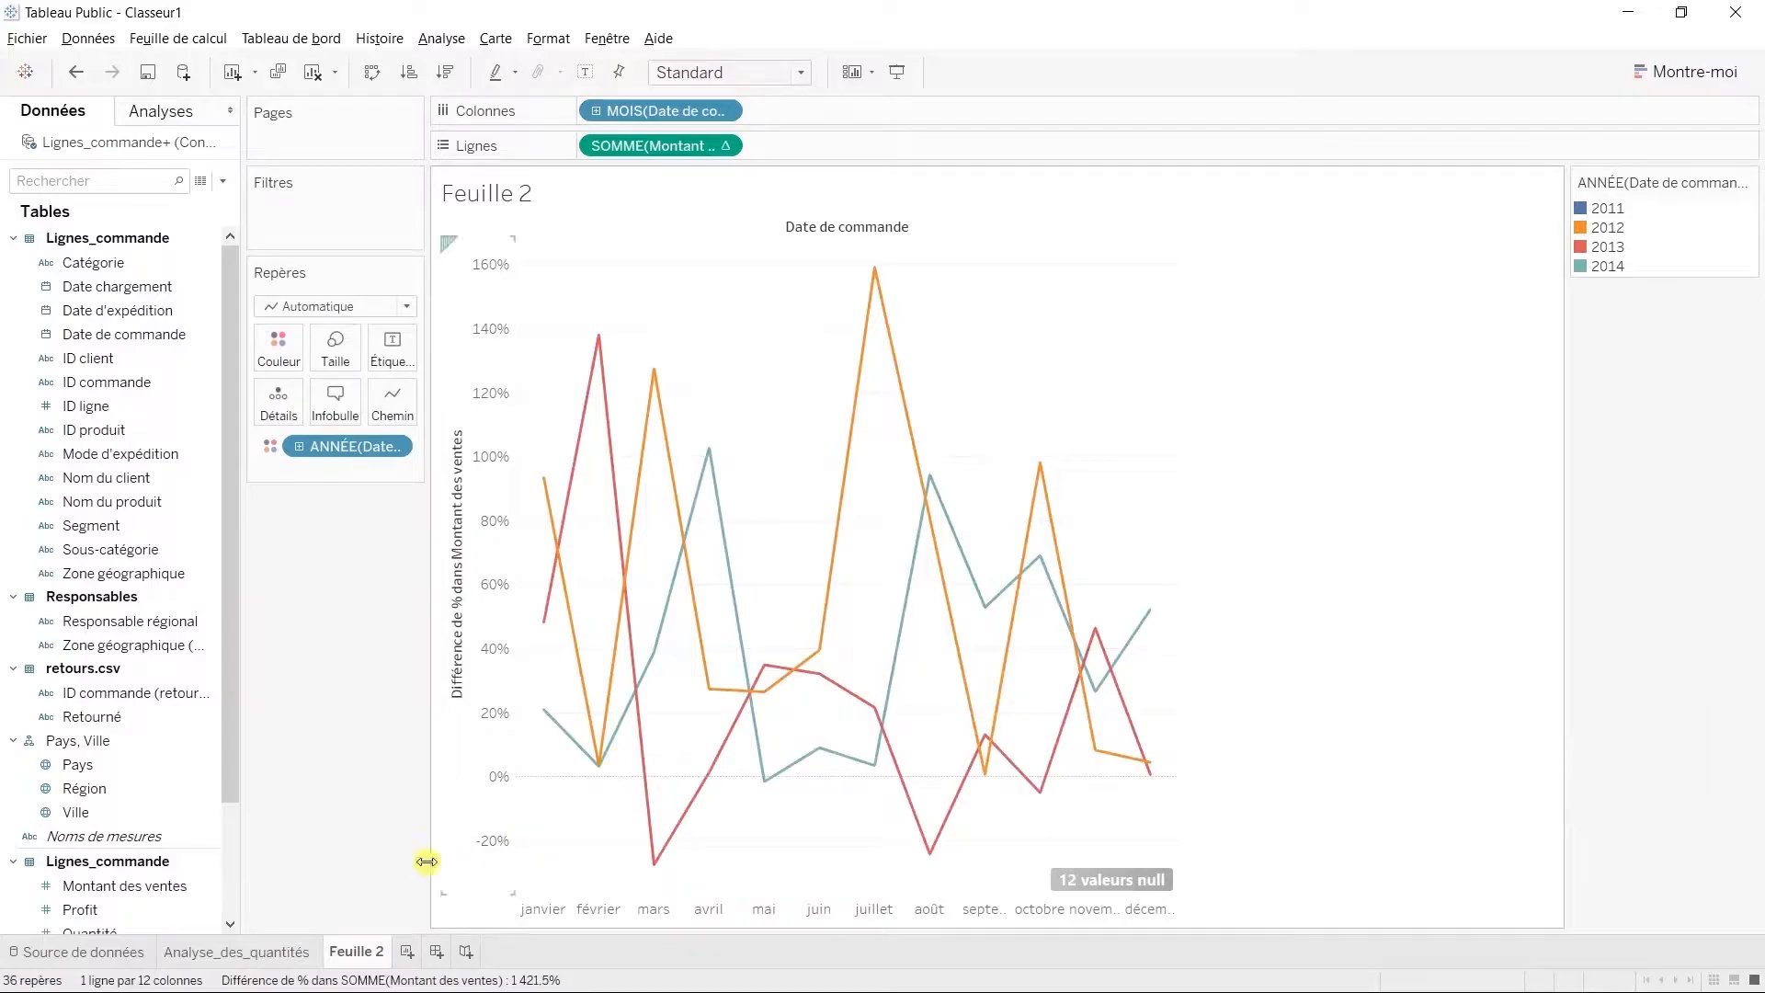
# Plot plain Montant des ventes in rows and move its year-over-year growth calculation to the tooltip
pyautogui.moveTo(169, 881); pyautogui.dragTo(879, 147)
pyautogui.moveTo(661, 147); pyautogui.dragTo(334, 439)
# Replace the percentage difference label in the tooltip text with "Variation annuelle :"
pyautogui.click(332, 410)
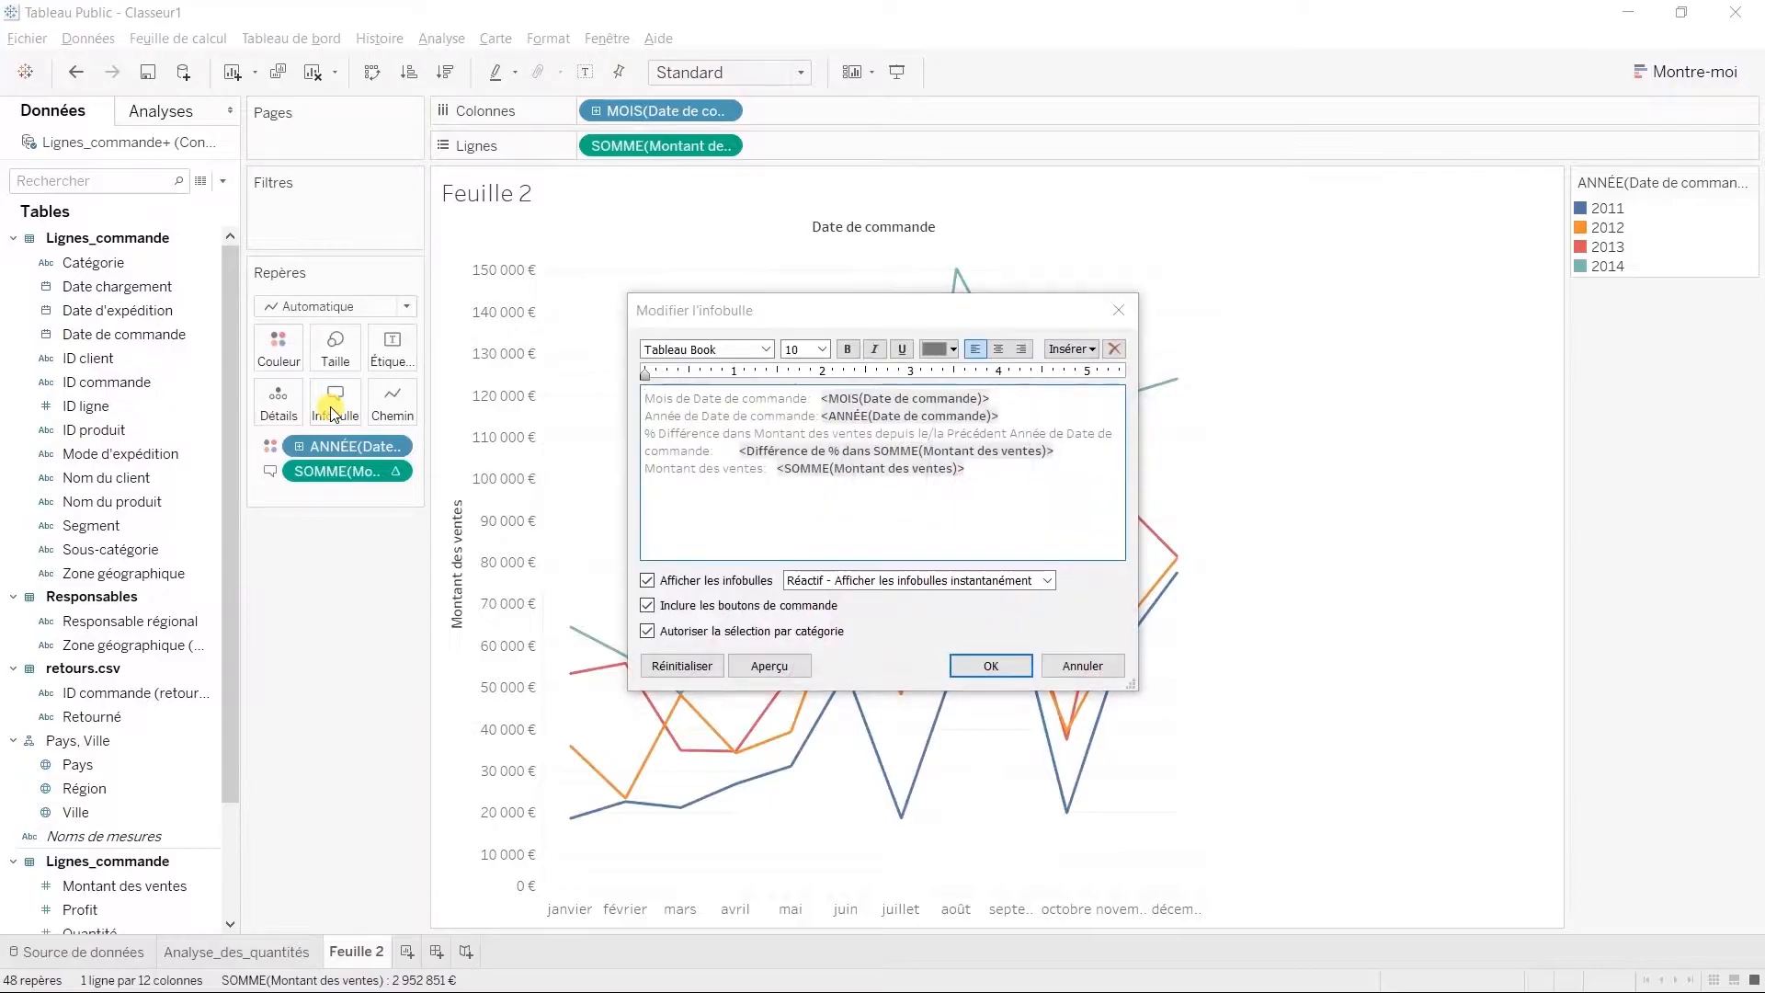
pyautogui.moveTo(645, 428); pyautogui.dragTo(682, 417)
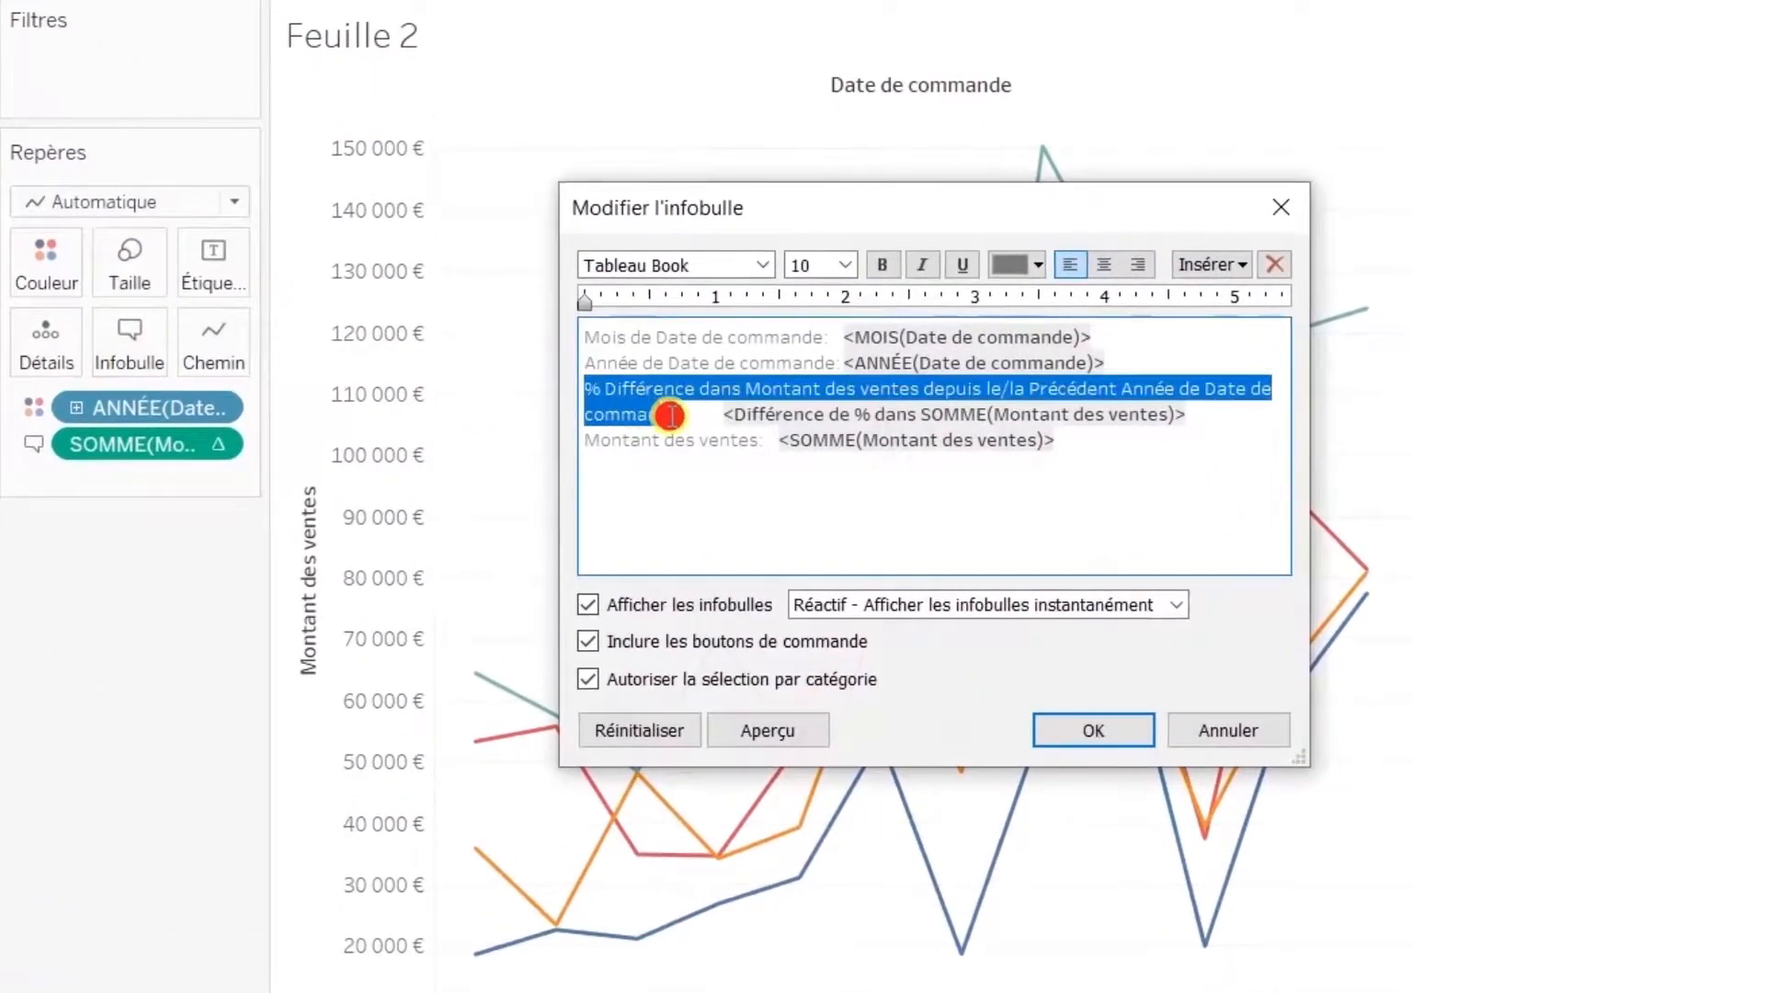
pyautogui.write('Variation annuelle')
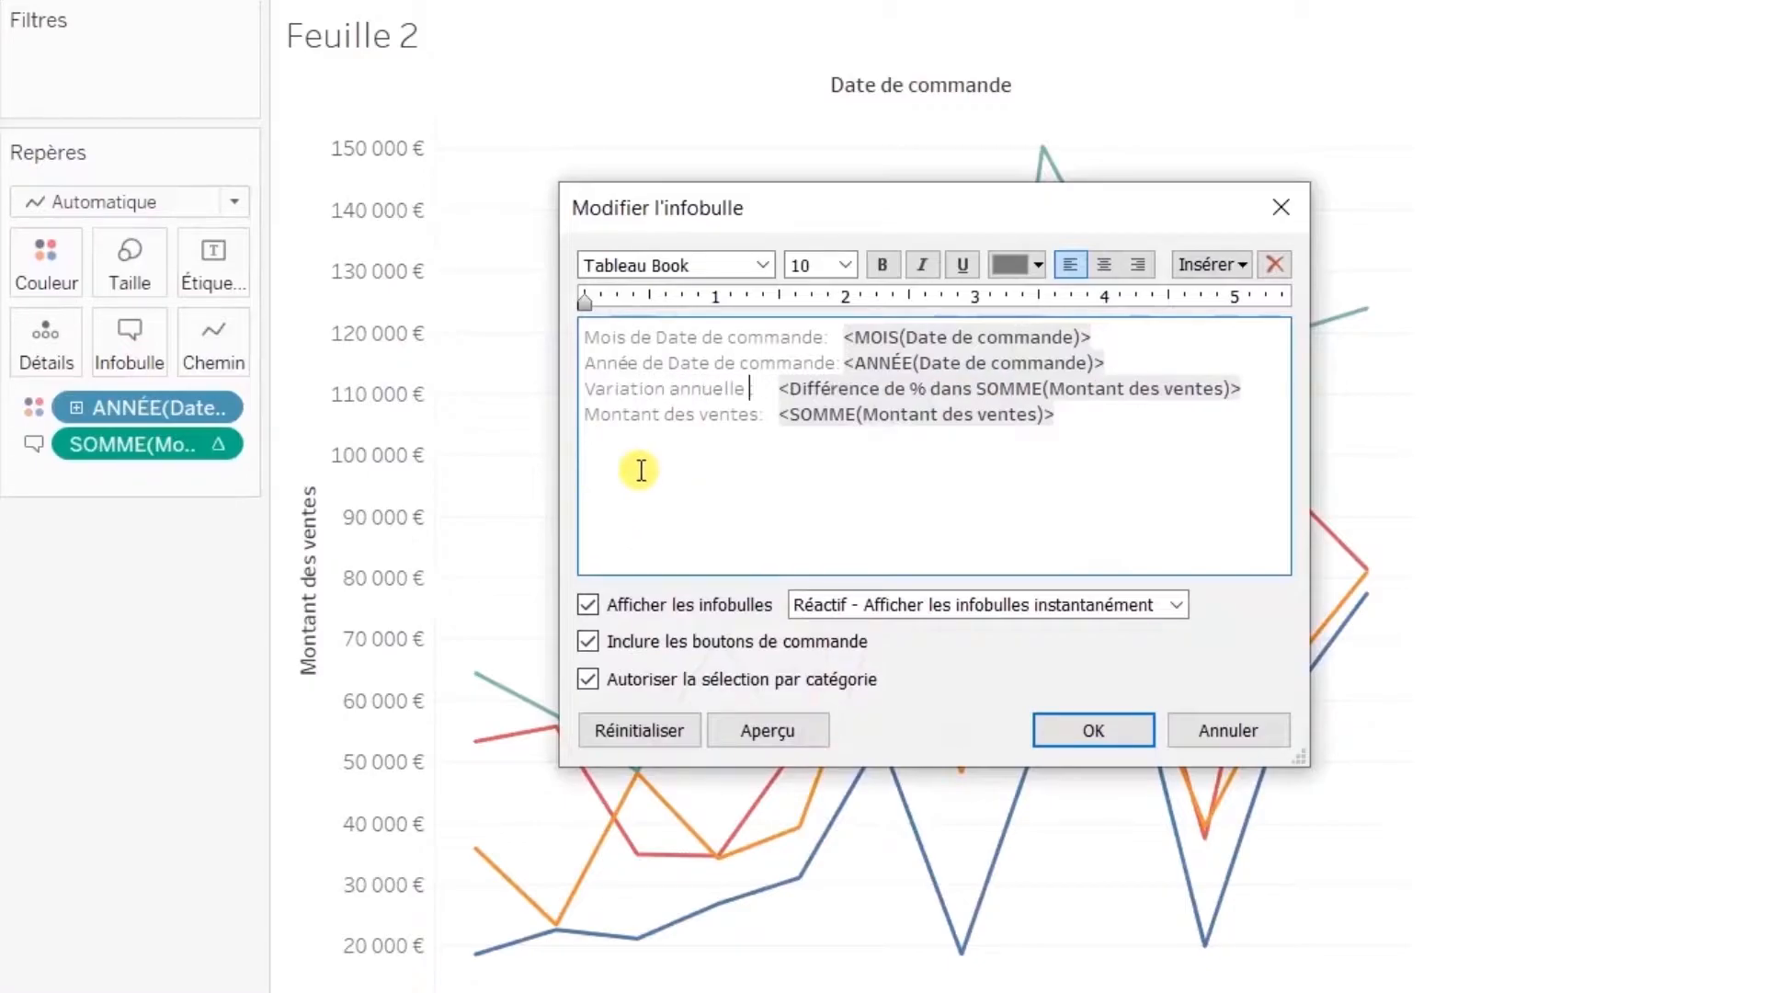
pyautogui.moveTo(755, 389); pyautogui.dragTo(566, 394)
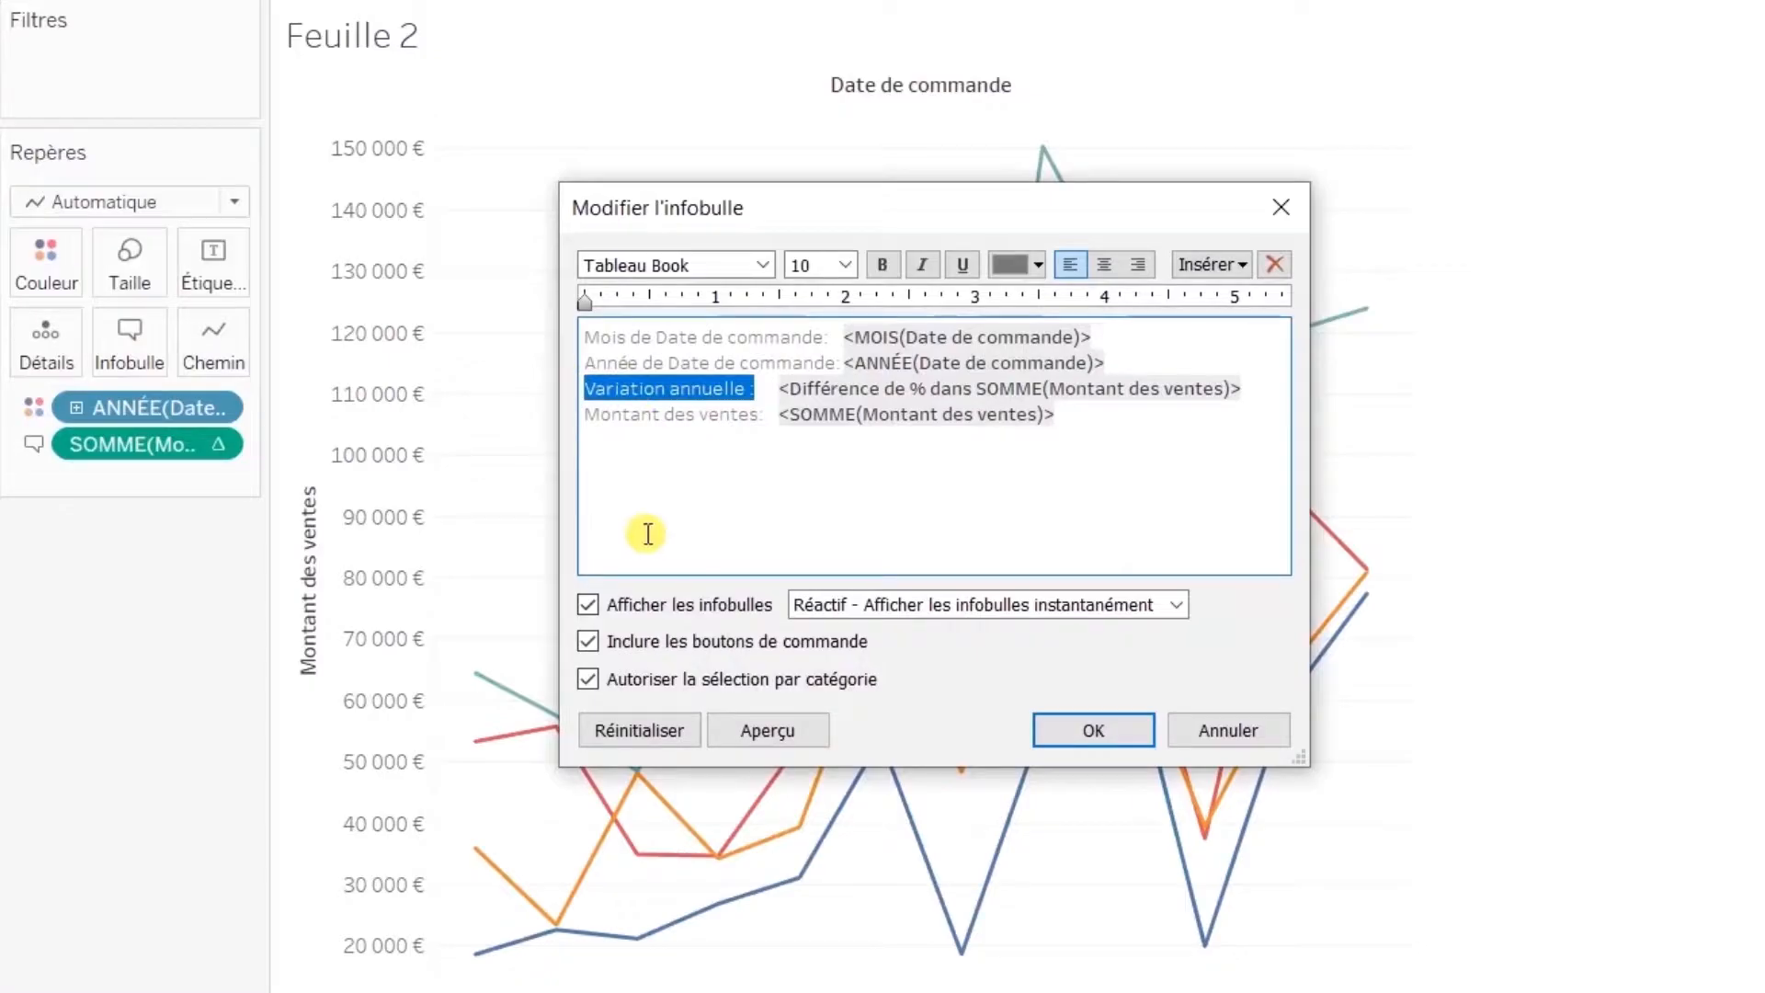
pyautogui.click(1093, 730)
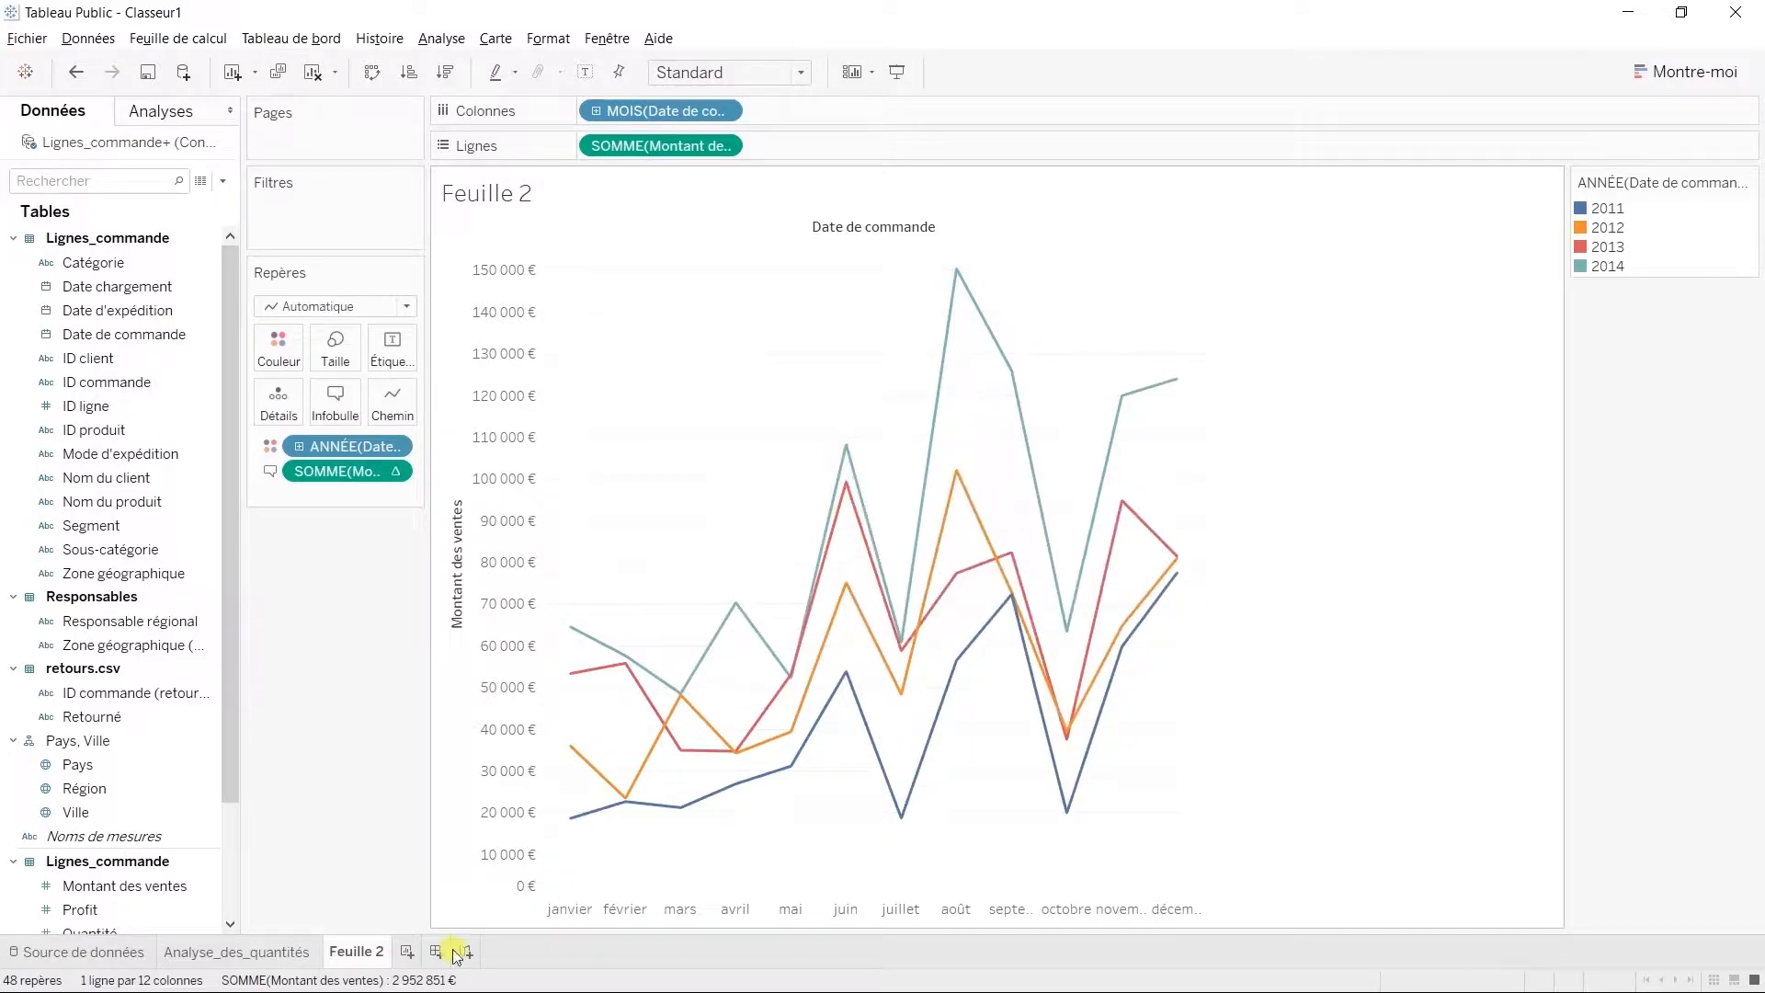
# Rename the sales line chart worksheet as "Variation saisionnieres"
pyautogui.rightClick(363, 952)
pyautogui.click(467, 736)
pyautogui.write('Variation saisionnieres')
pyautogui.press('Return')
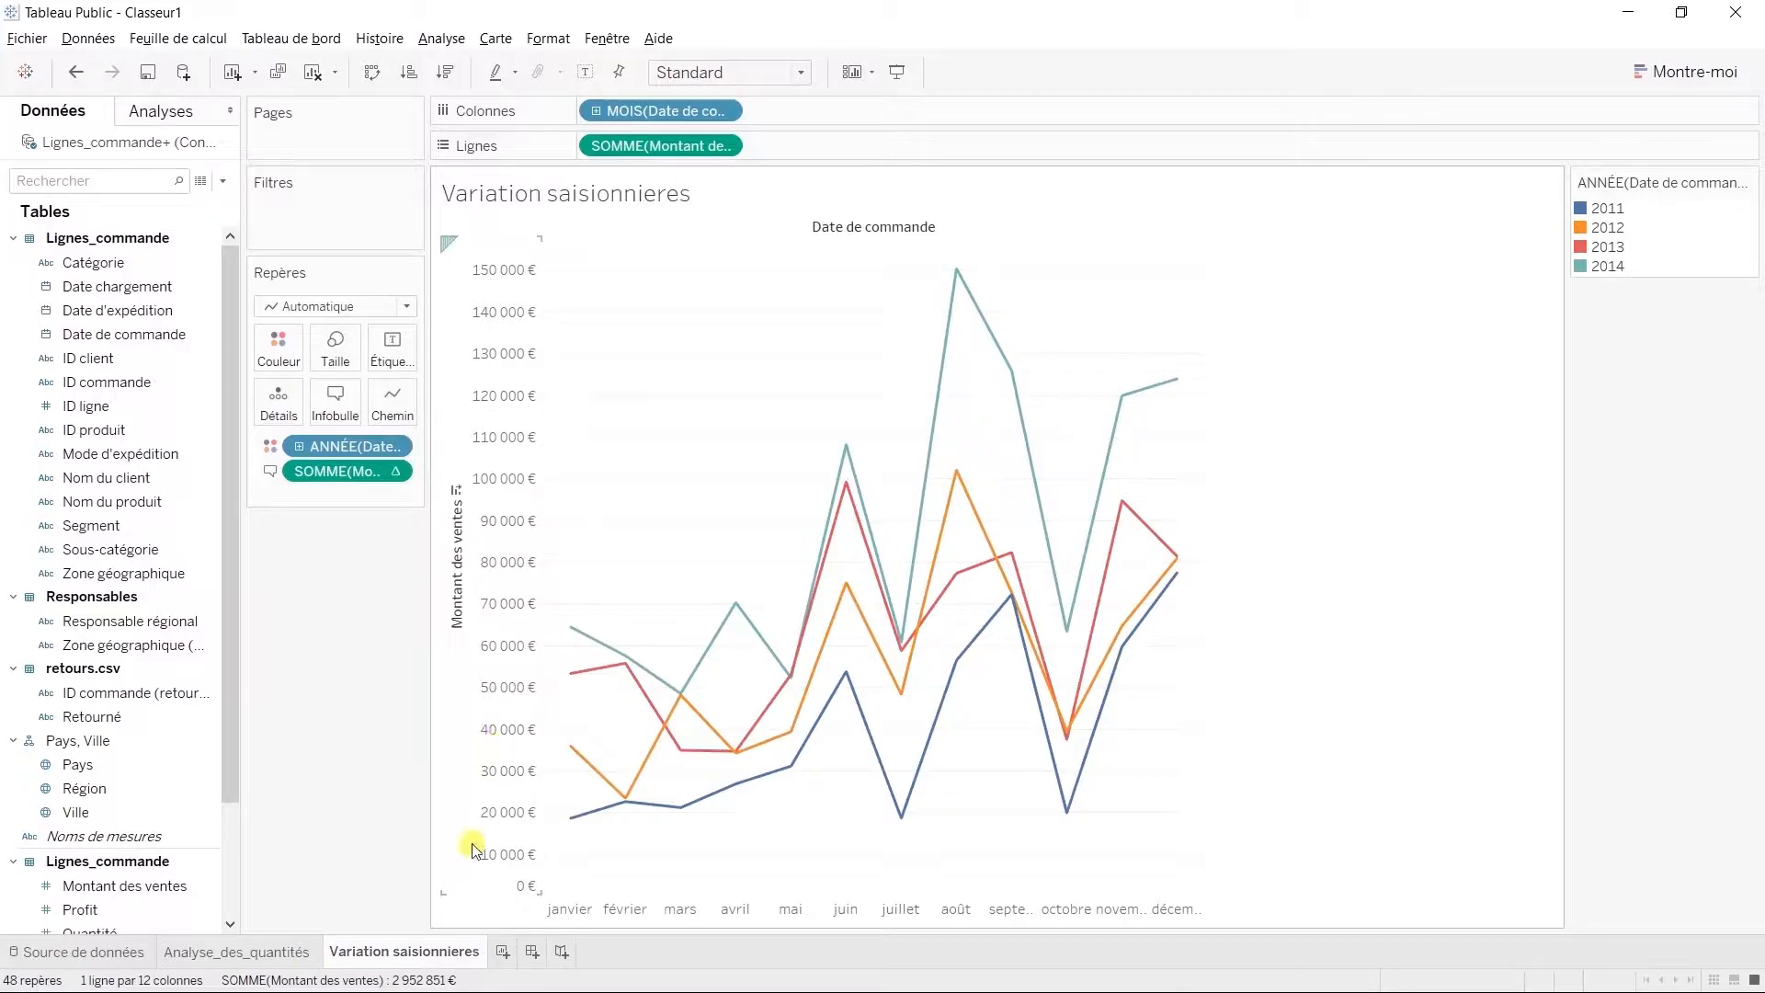
# Duplicate the Variation saisionnieres worksheet as a crosstab and open the copy
pyautogui.rightClick(449, 959)
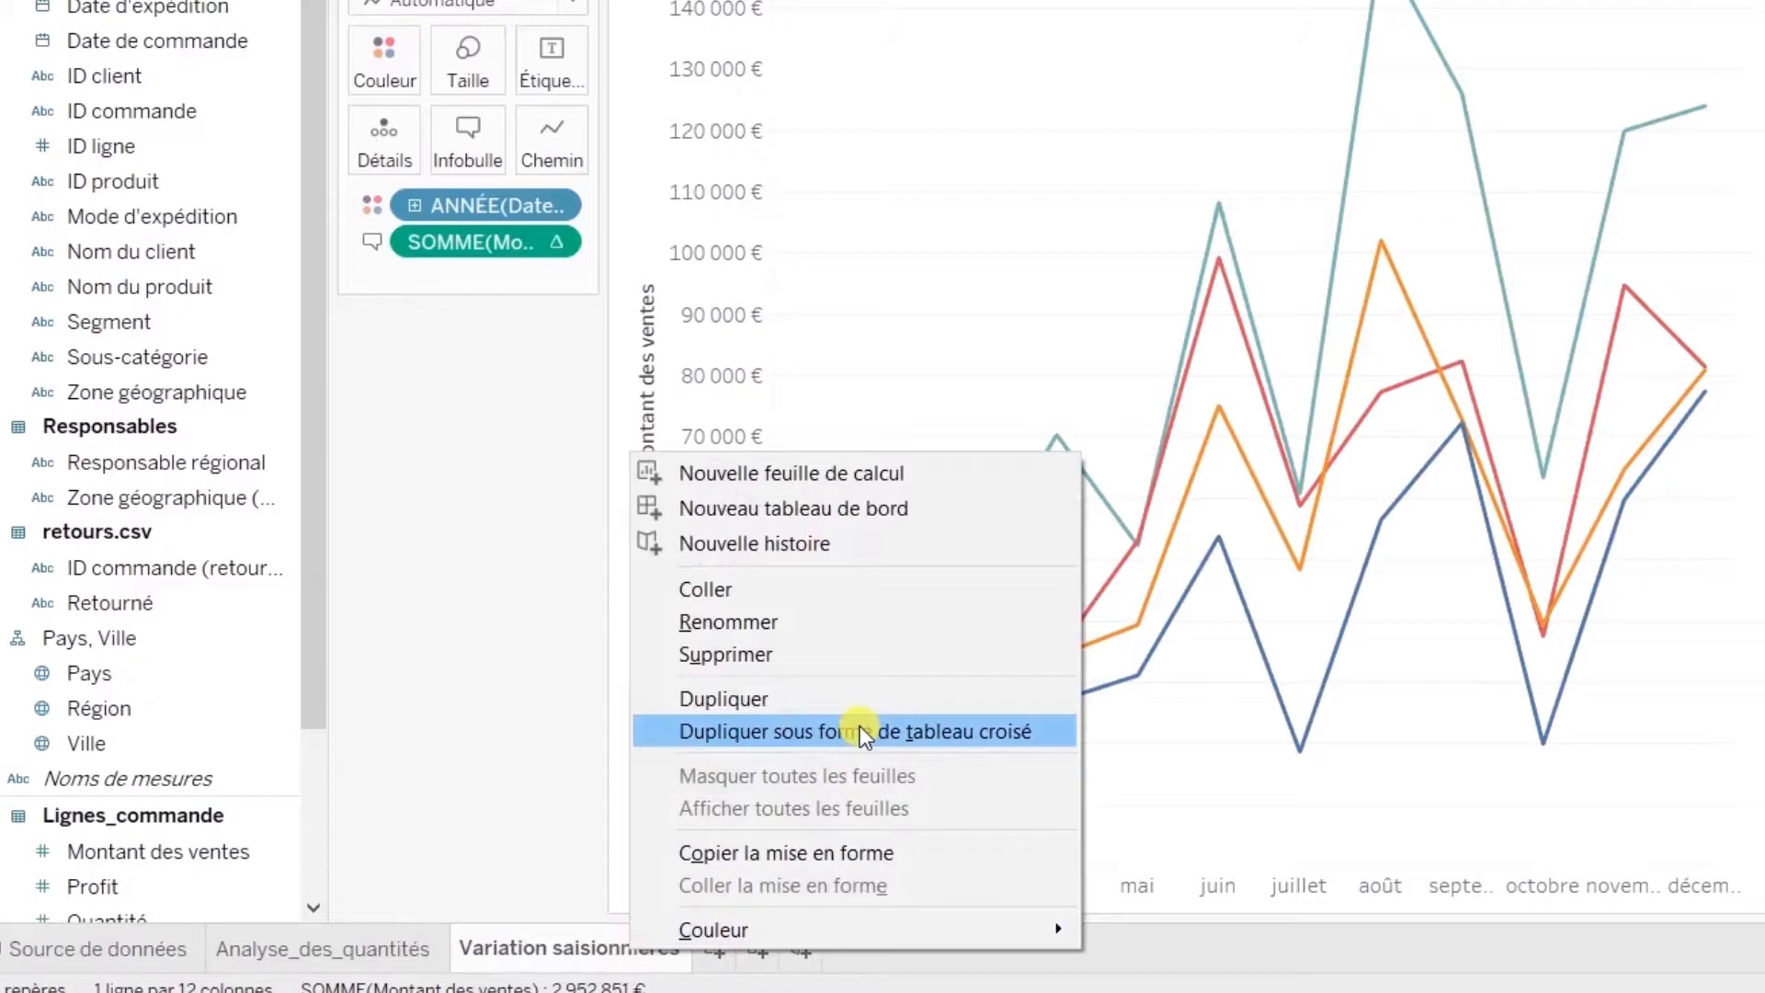
pyautogui.click(858, 731)
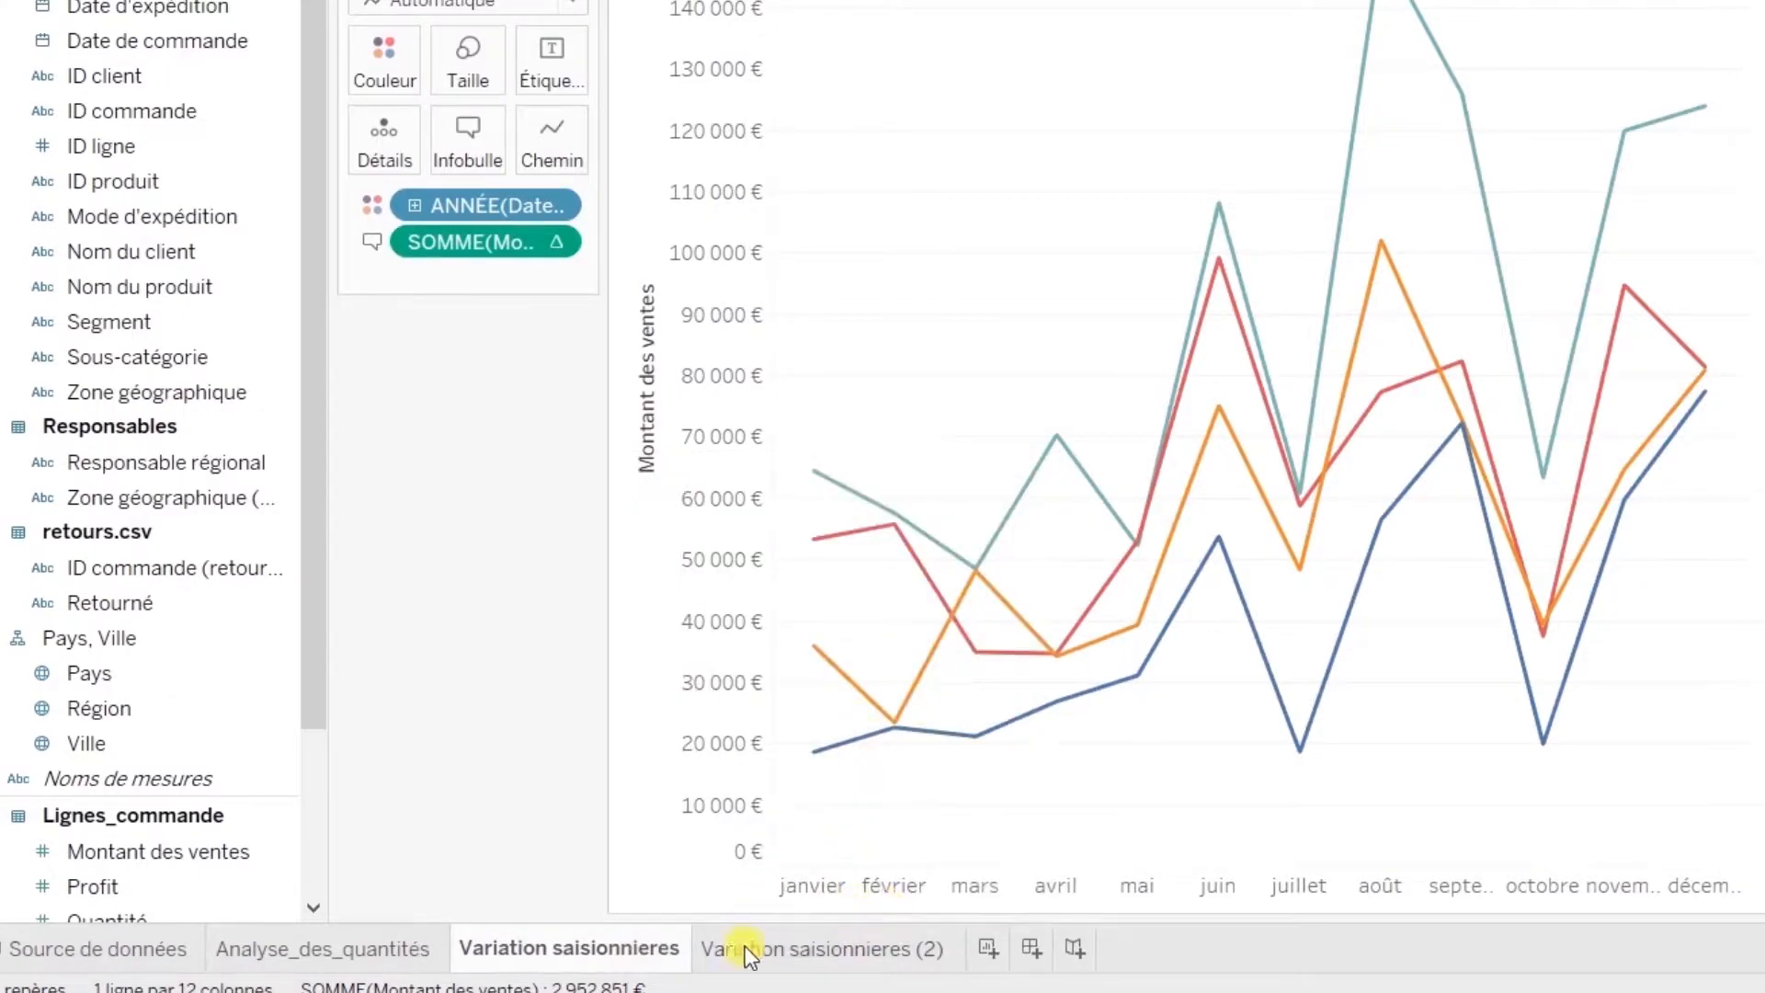
pyautogui.click(833, 952)
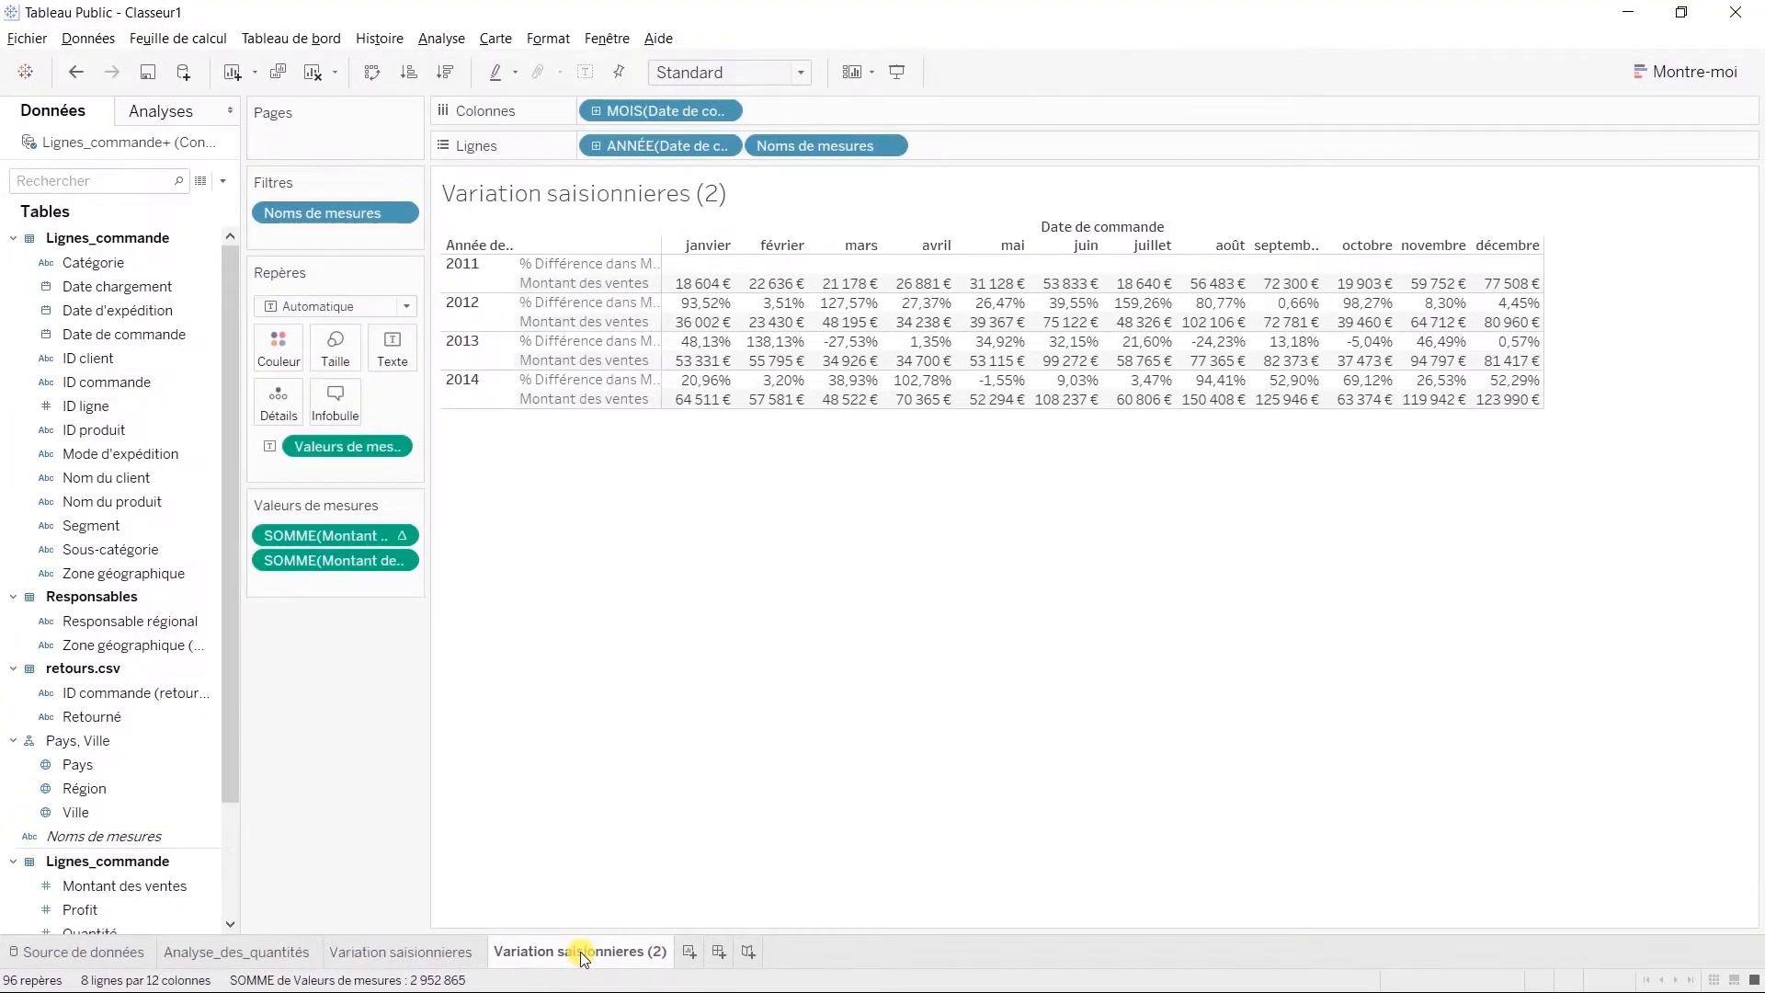
# Remove the percentage difference measure from the crosstab and swap its rows and columns
pyautogui.click(398, 537)
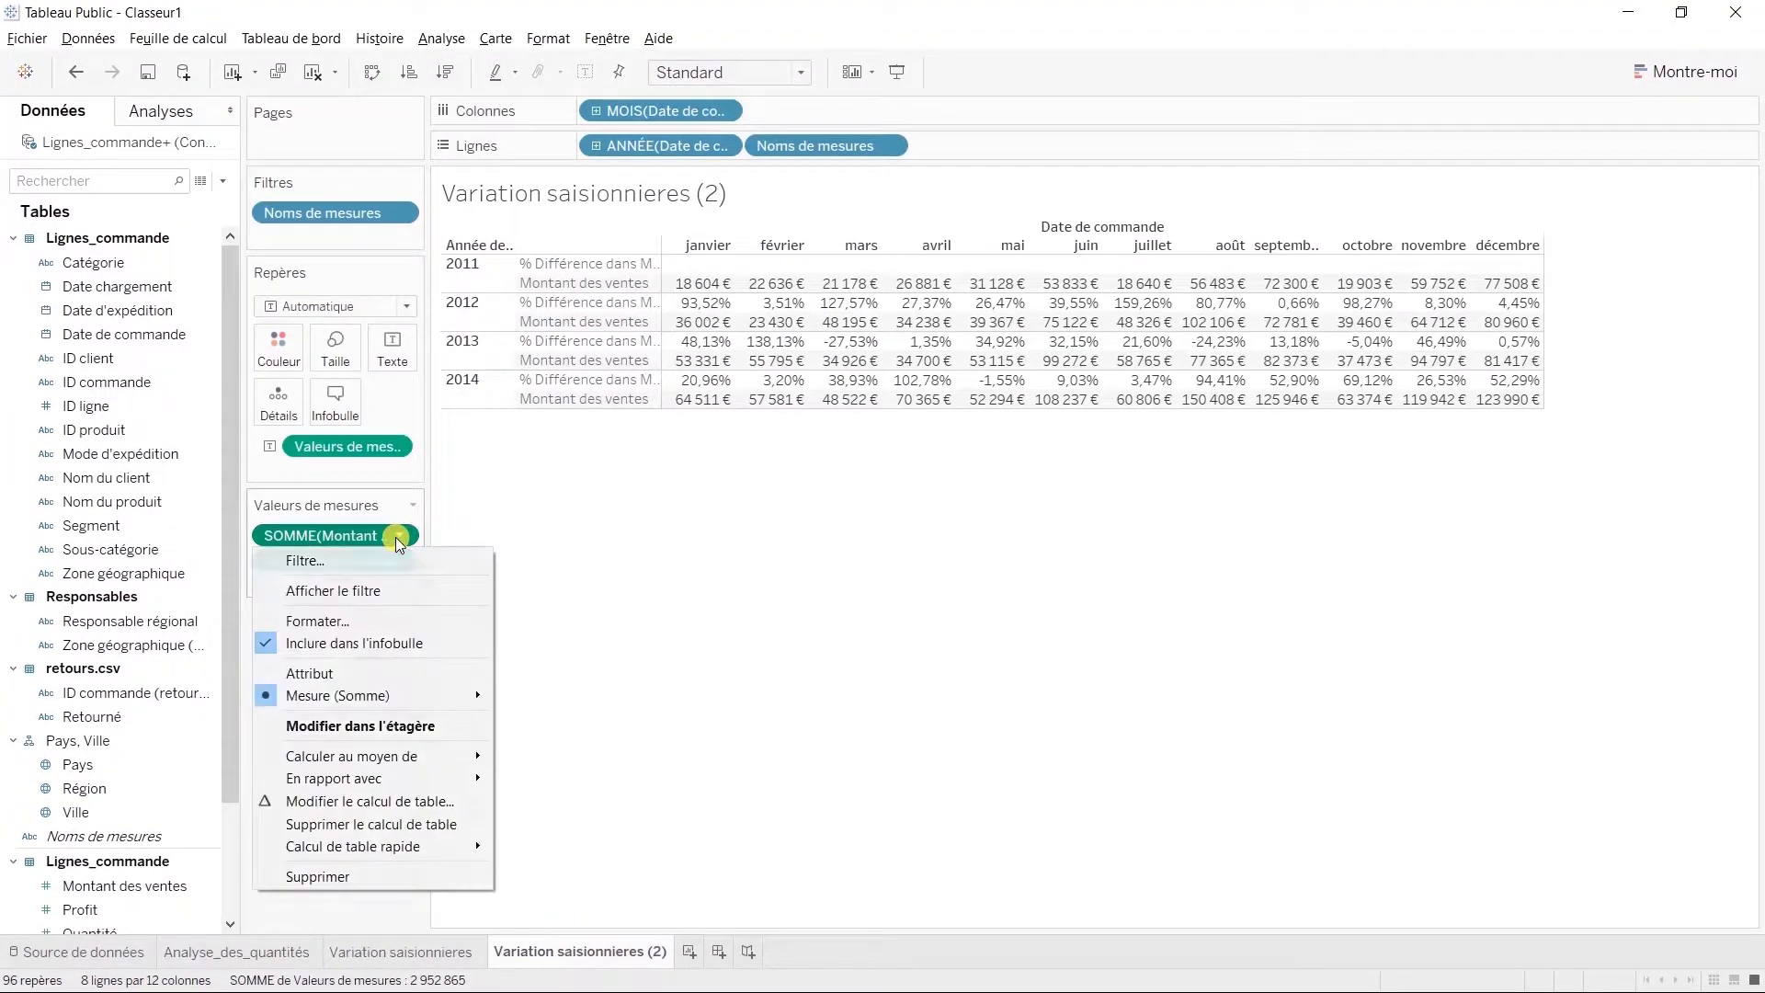
pyautogui.click(386, 877)
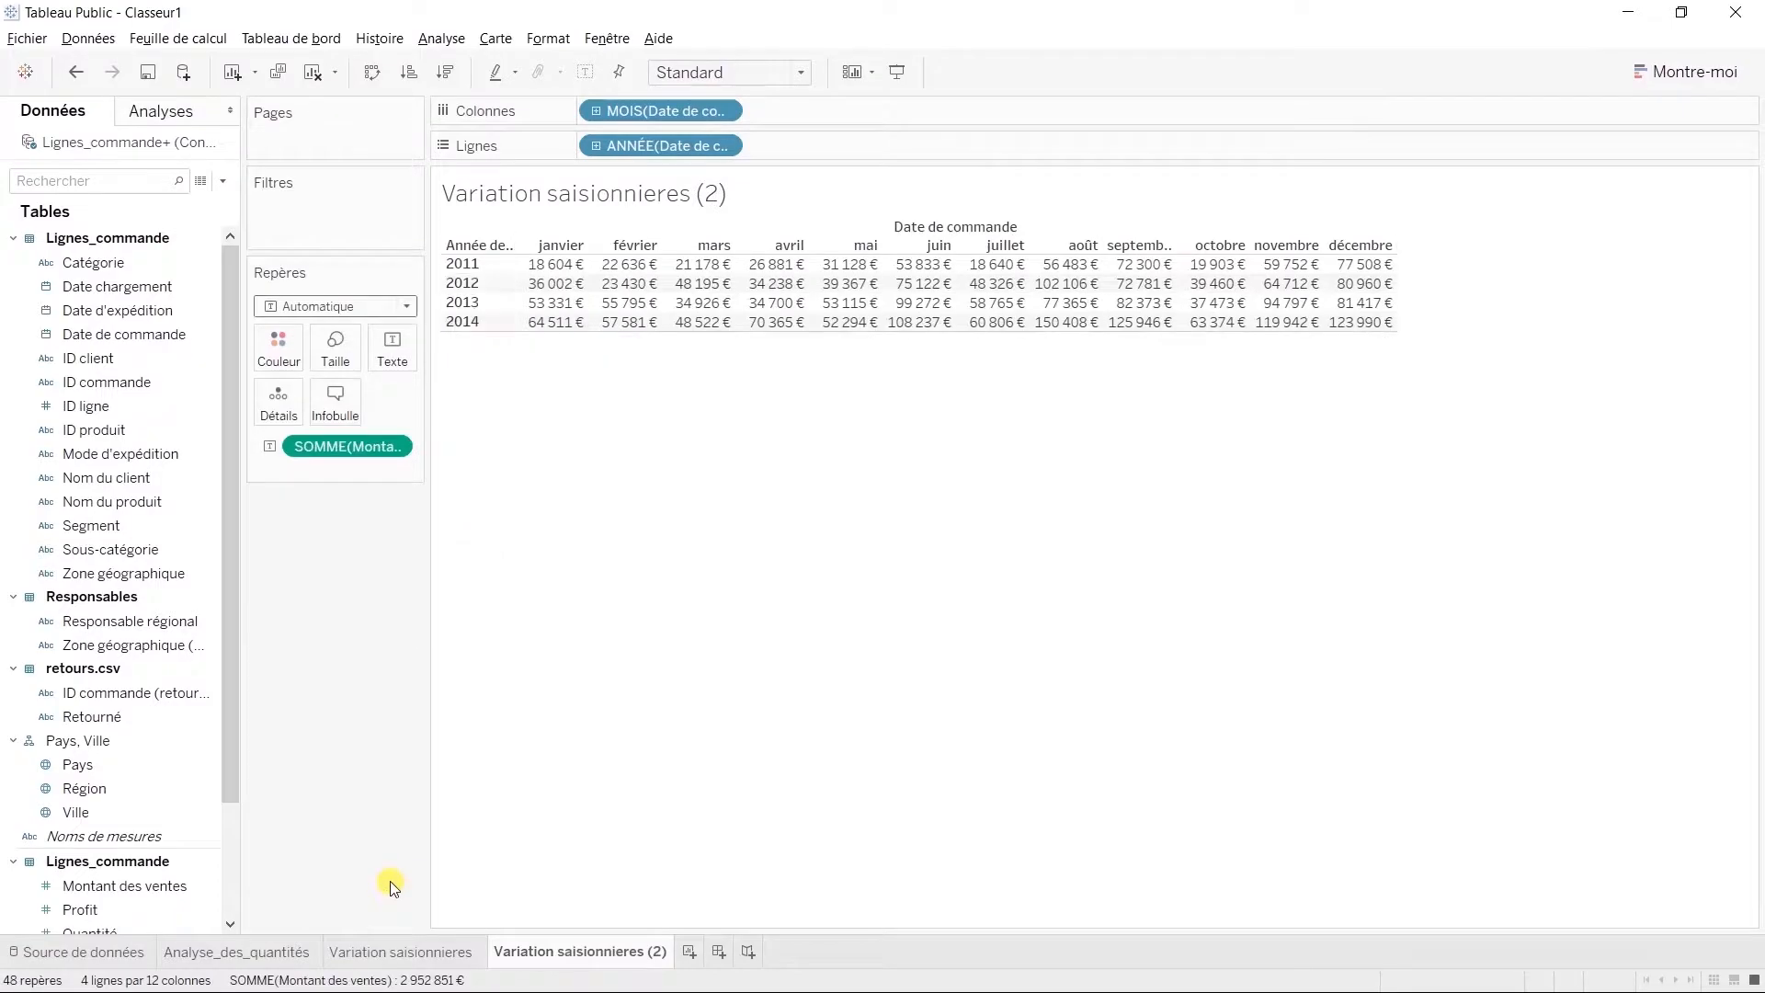
pyautogui.click(374, 73)
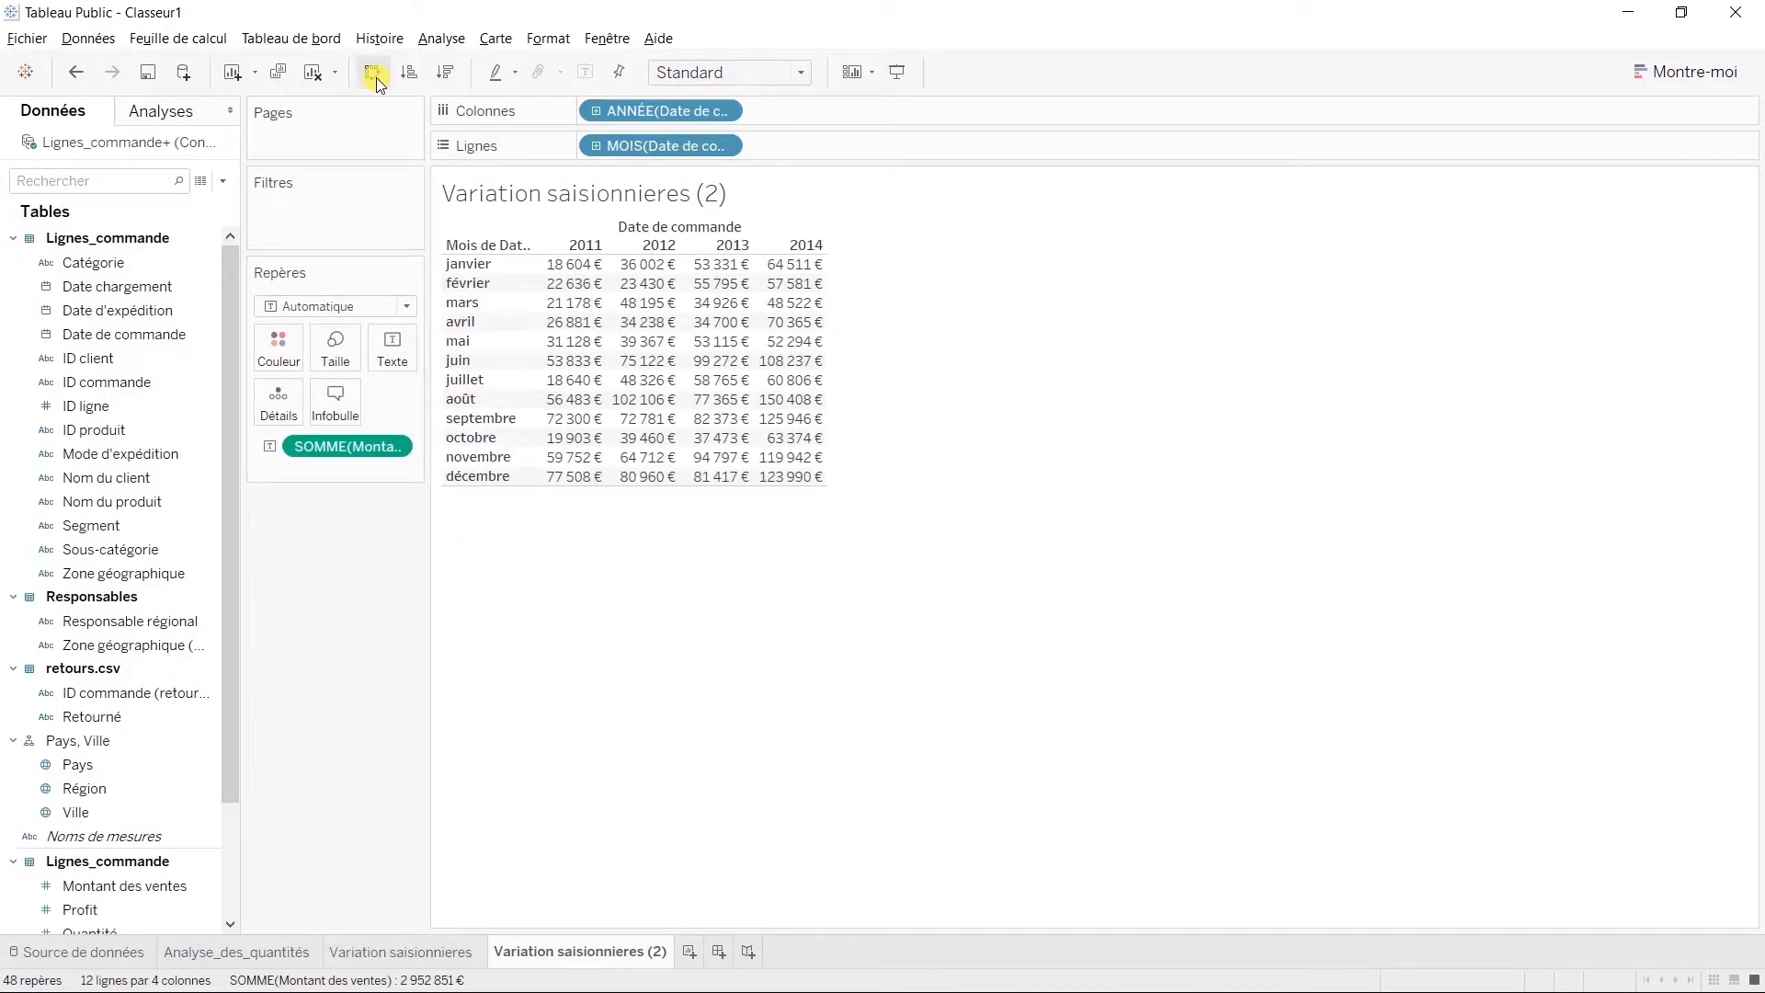
# Add Catégorie to the rows after the month and colour the values by Profit
pyautogui.click(121, 265)
pyautogui.moveTo(120, 266); pyautogui.dragTo(358, 253)
pyautogui.moveTo(778, 180); pyautogui.dragTo(809, 145)
pyautogui.moveTo(112, 902); pyautogui.dragTo(284, 348)
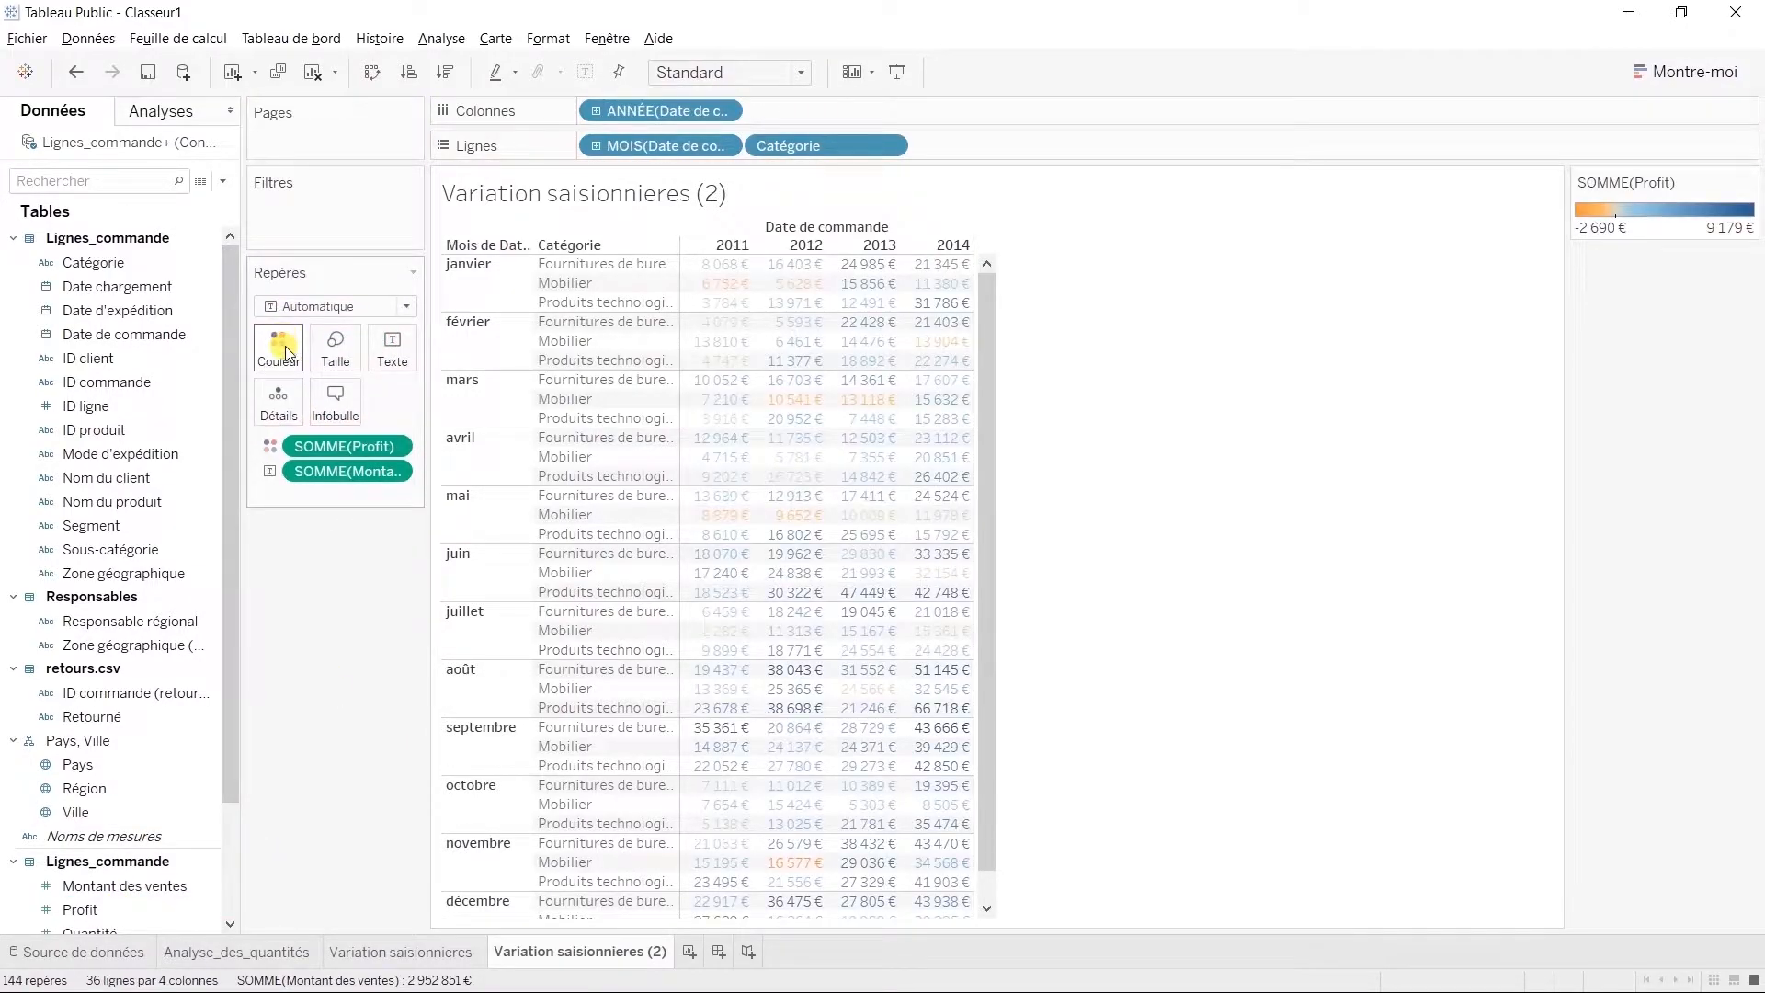
# Set the Profit colour palette to "Rouge-vert divergent"
pyautogui.click(280, 347)
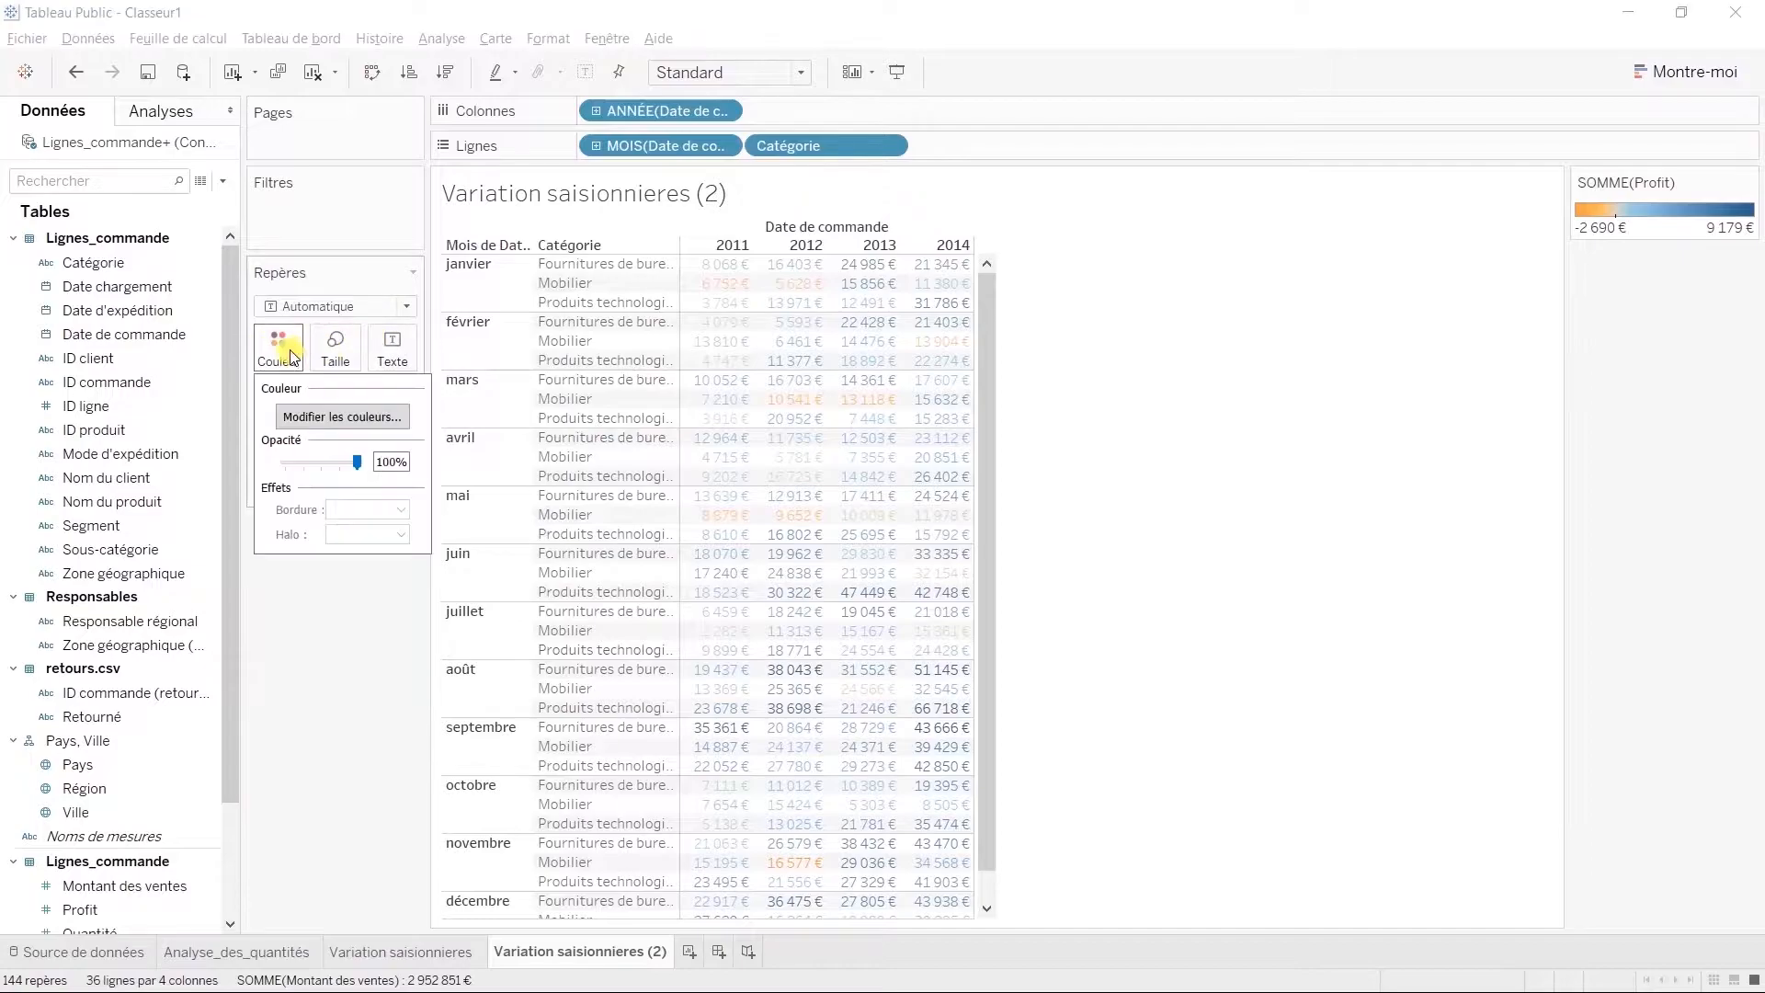
pyautogui.click(315, 417)
pyautogui.click(1055, 418)
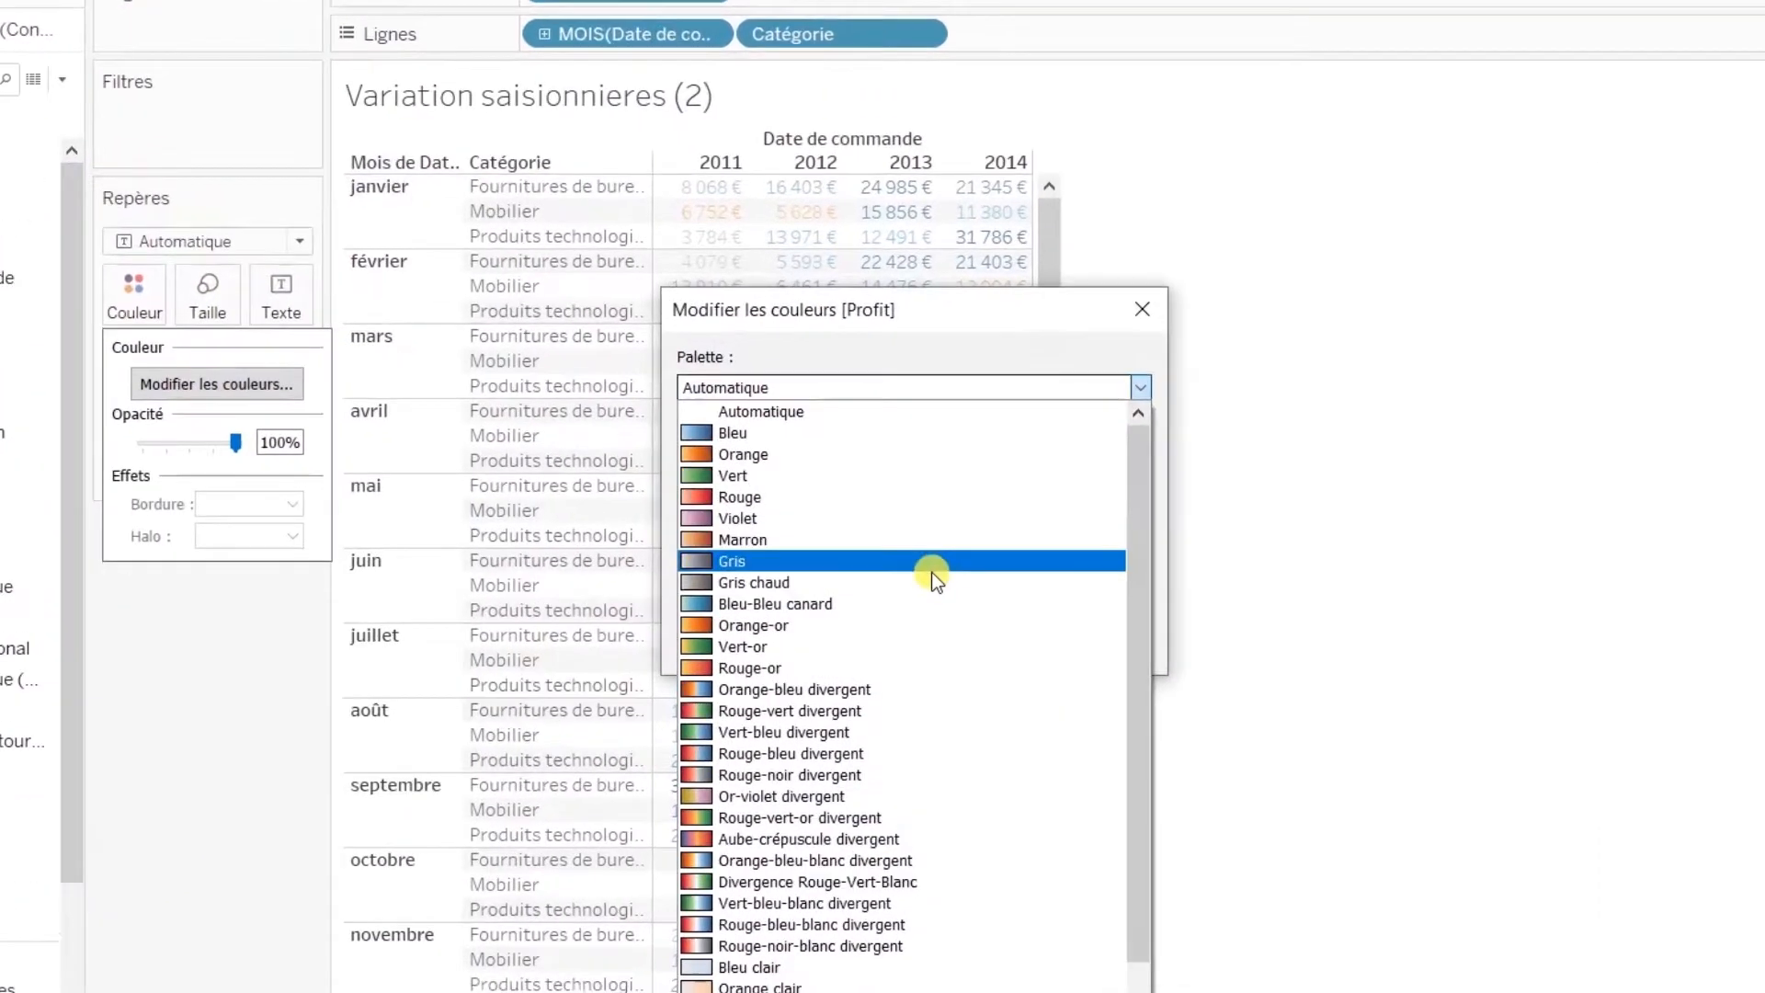
pyautogui.click(800, 710)
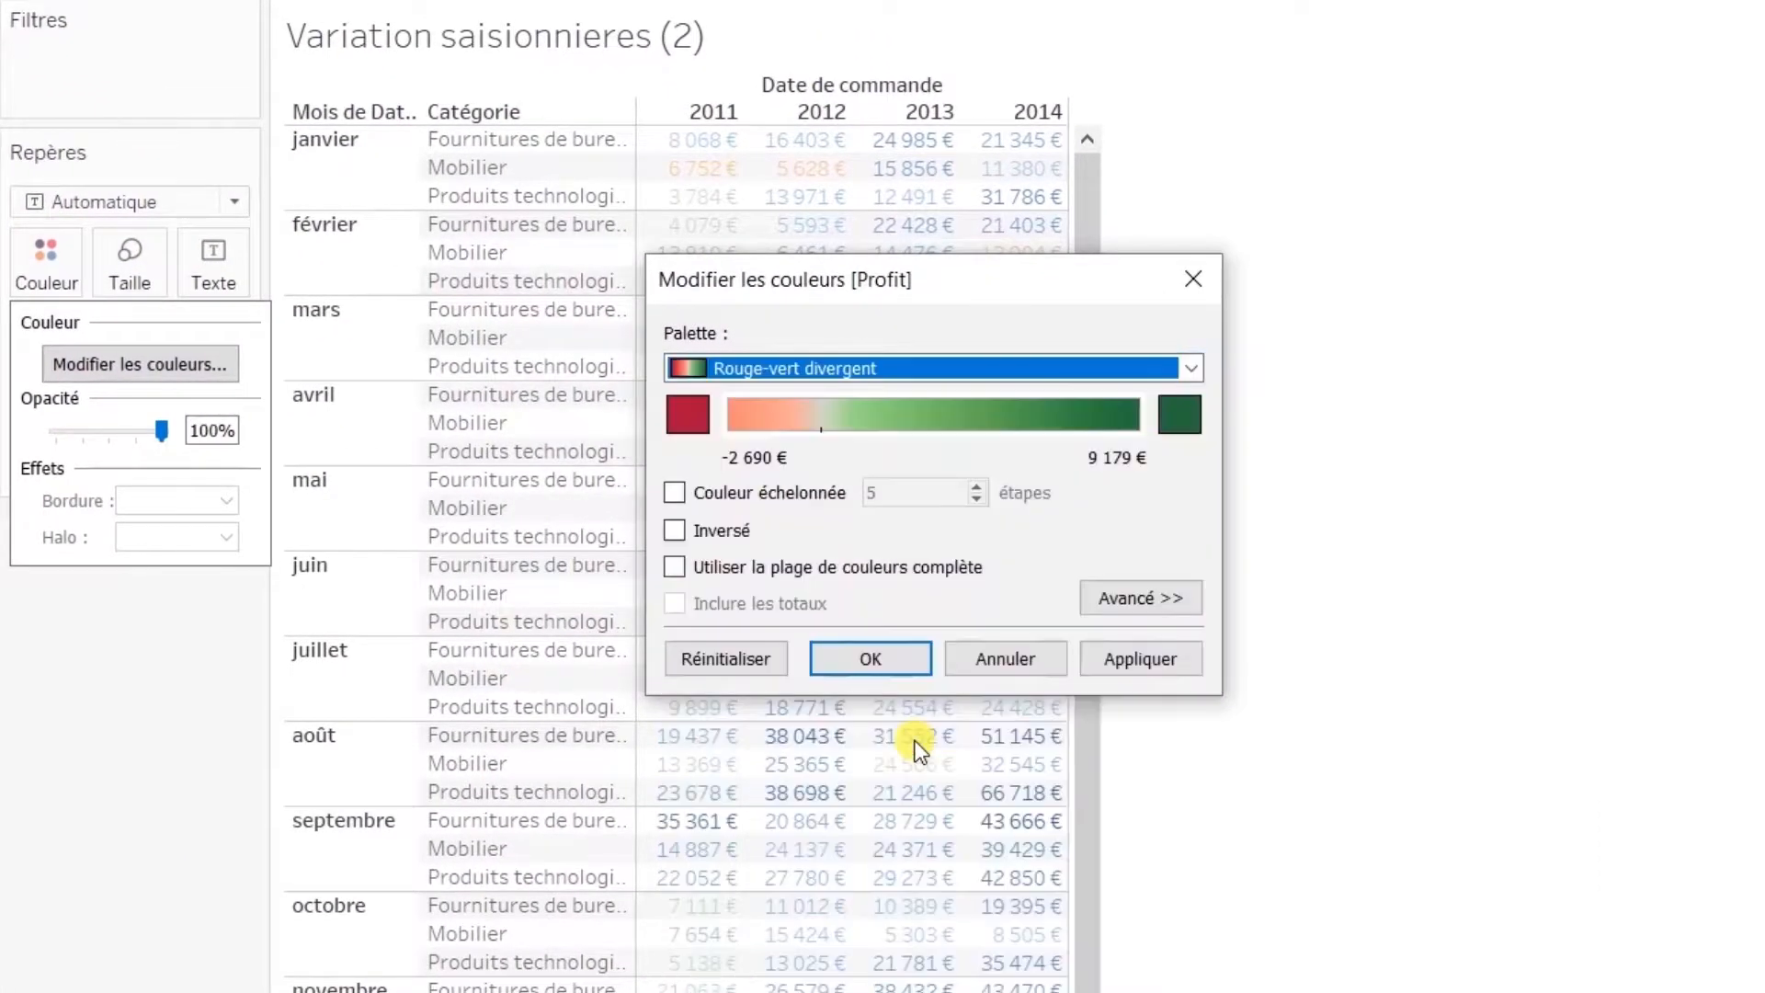
pyautogui.click(849, 671)
# Change the crosstab's mark type to Carré and show the mark labels
pyautogui.click(235, 202)
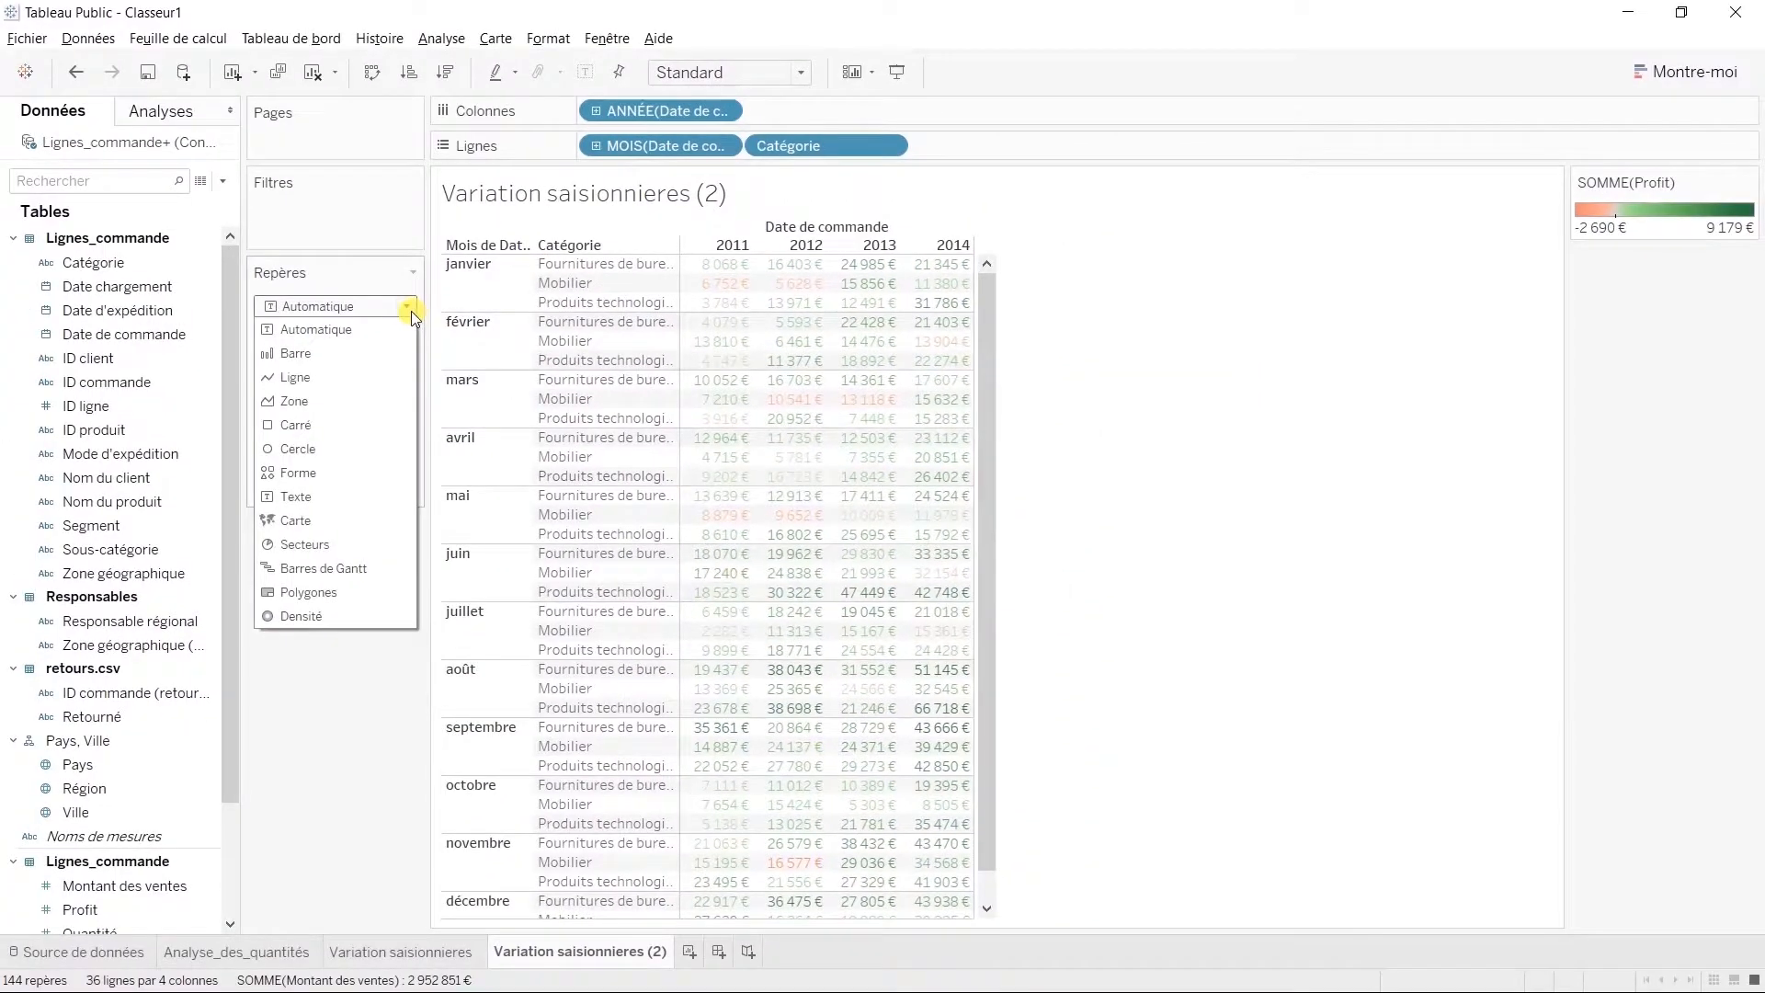
pyautogui.click(344, 428)
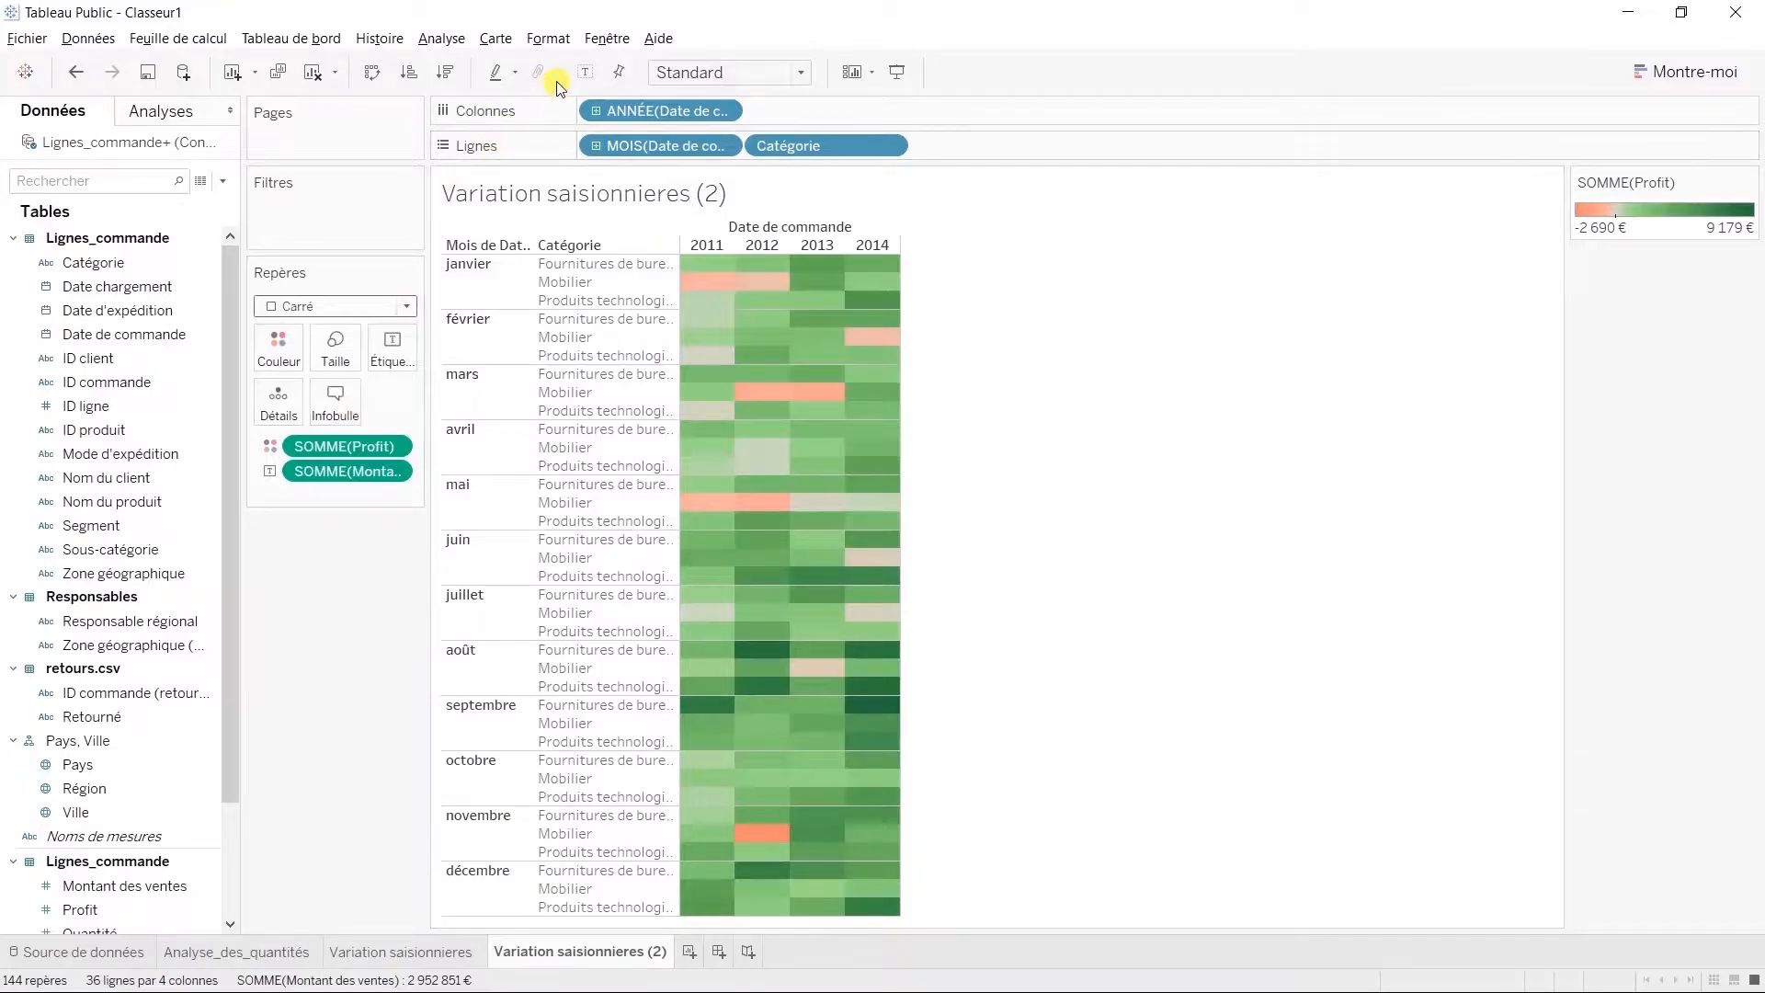
pyautogui.click(587, 73)
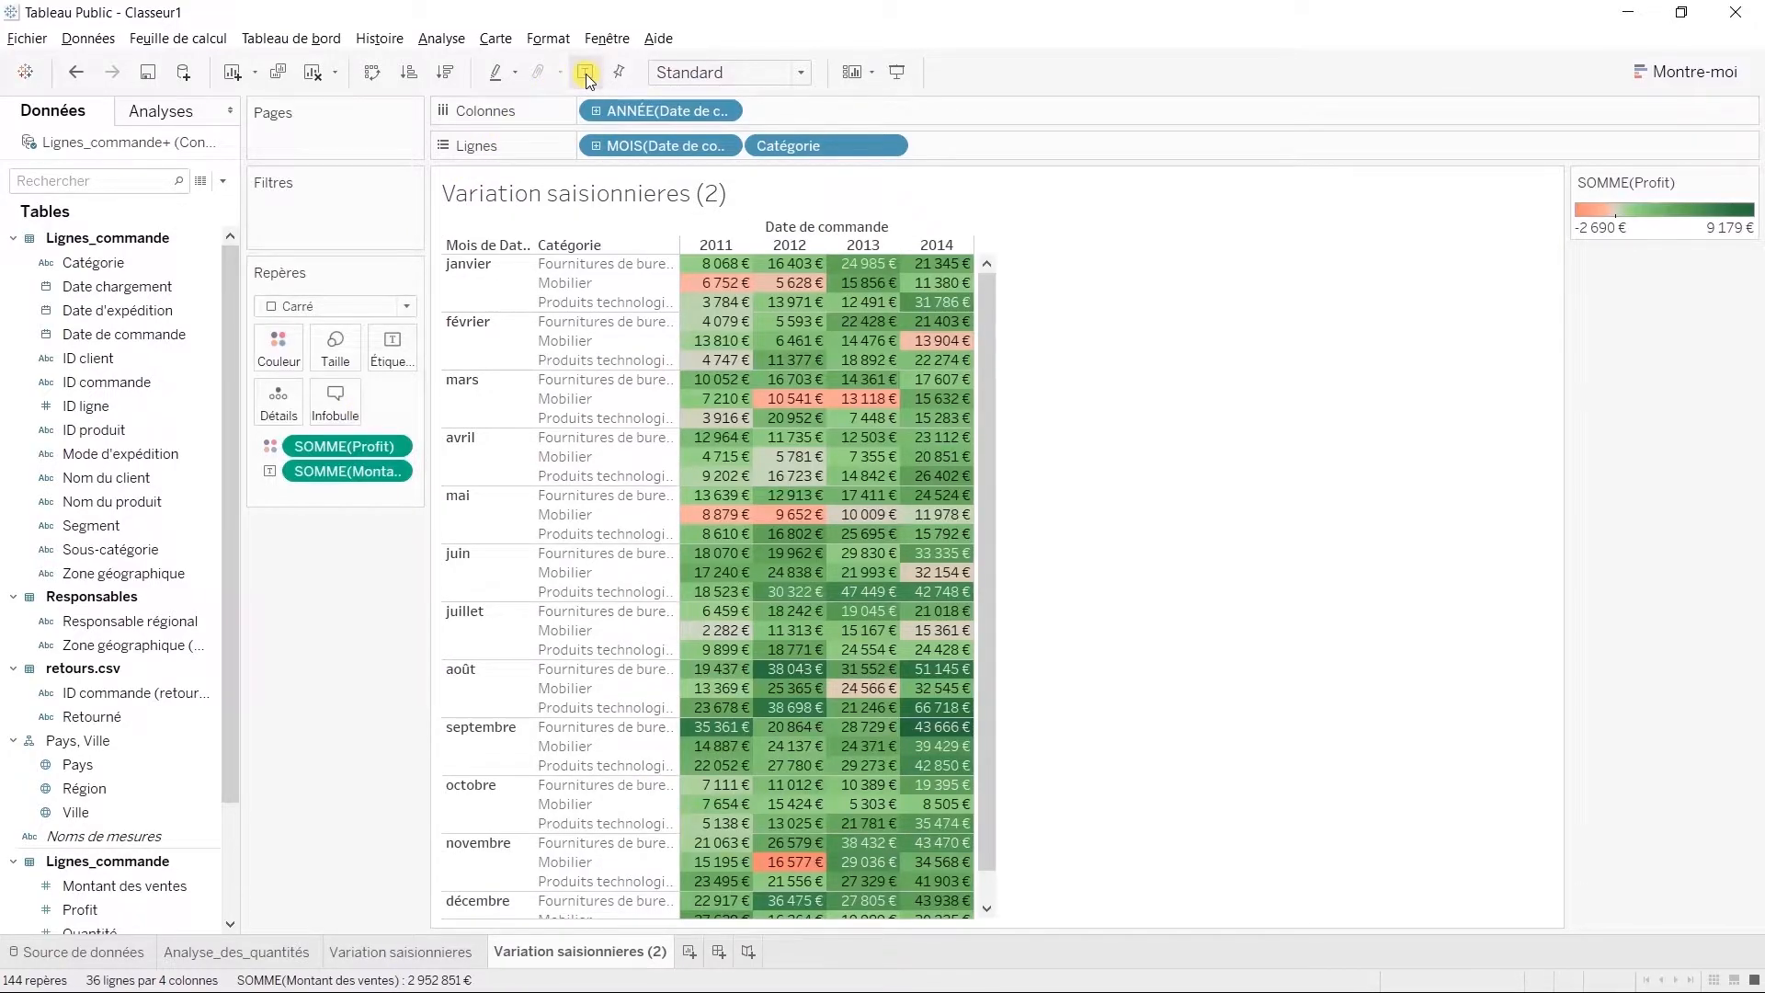
# Show the highlighter for Catégorie and preview the highlighting of Mobilier
pyautogui.click(892, 146)
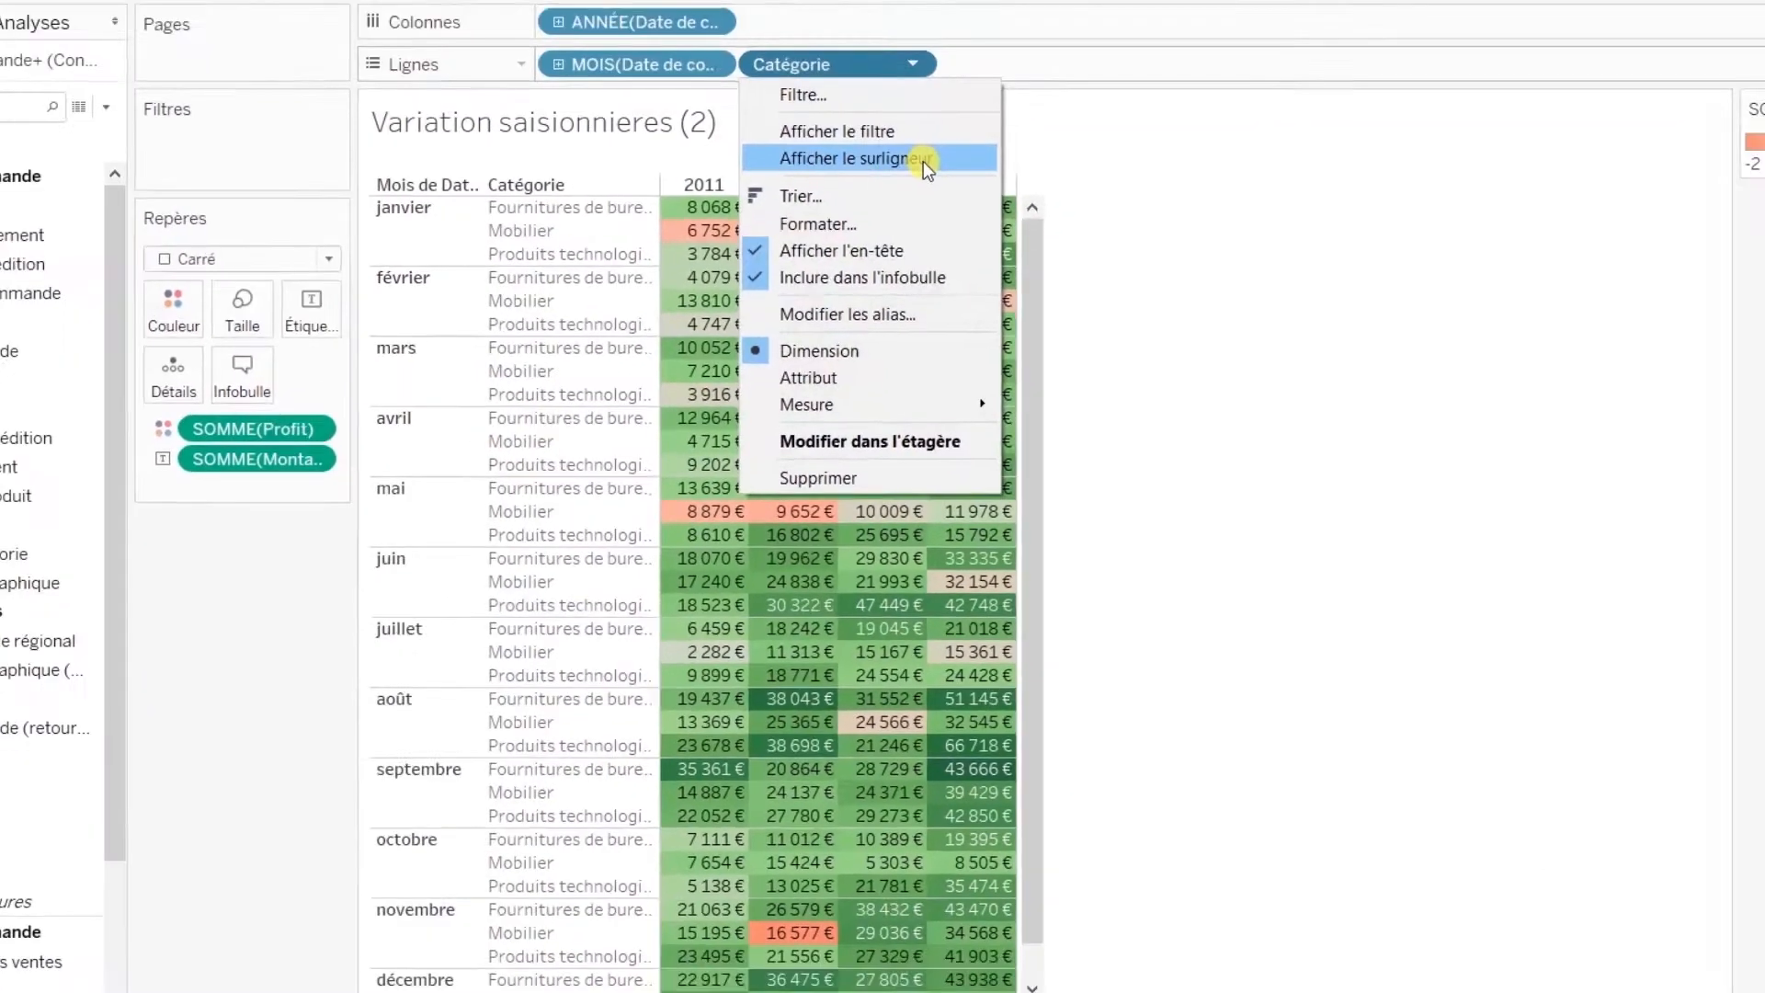
pyautogui.click(956, 83)
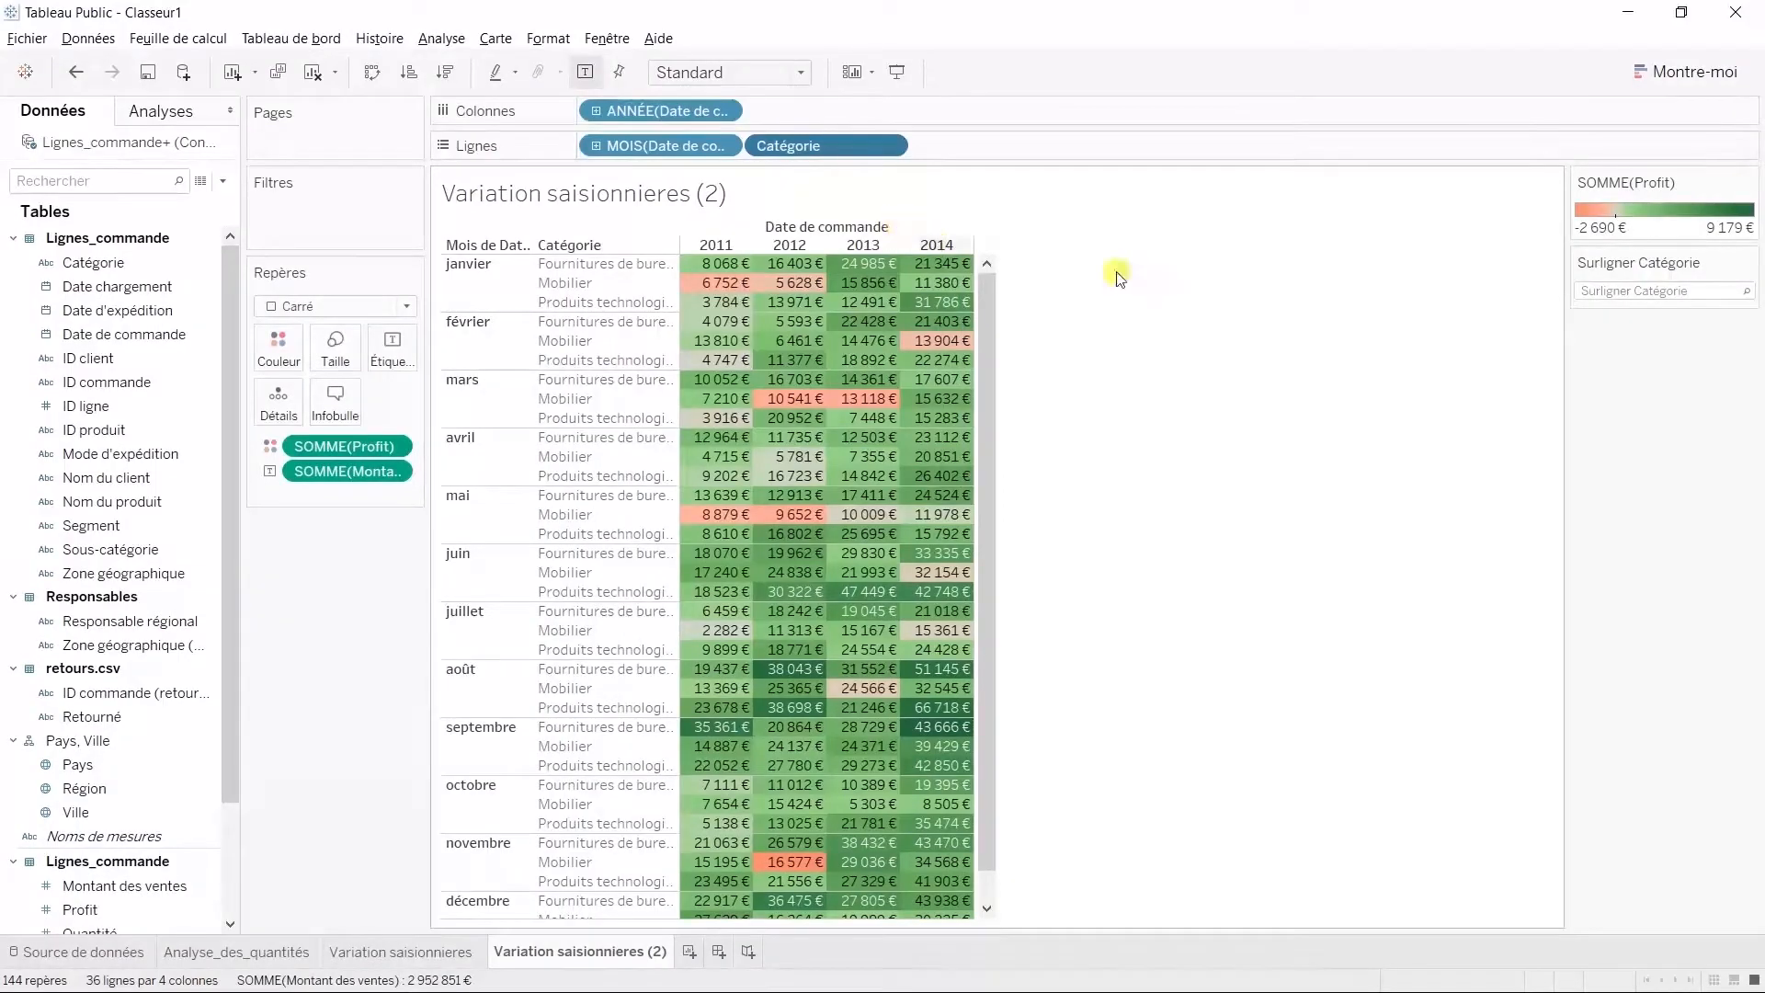
pyautogui.click(1706, 292)
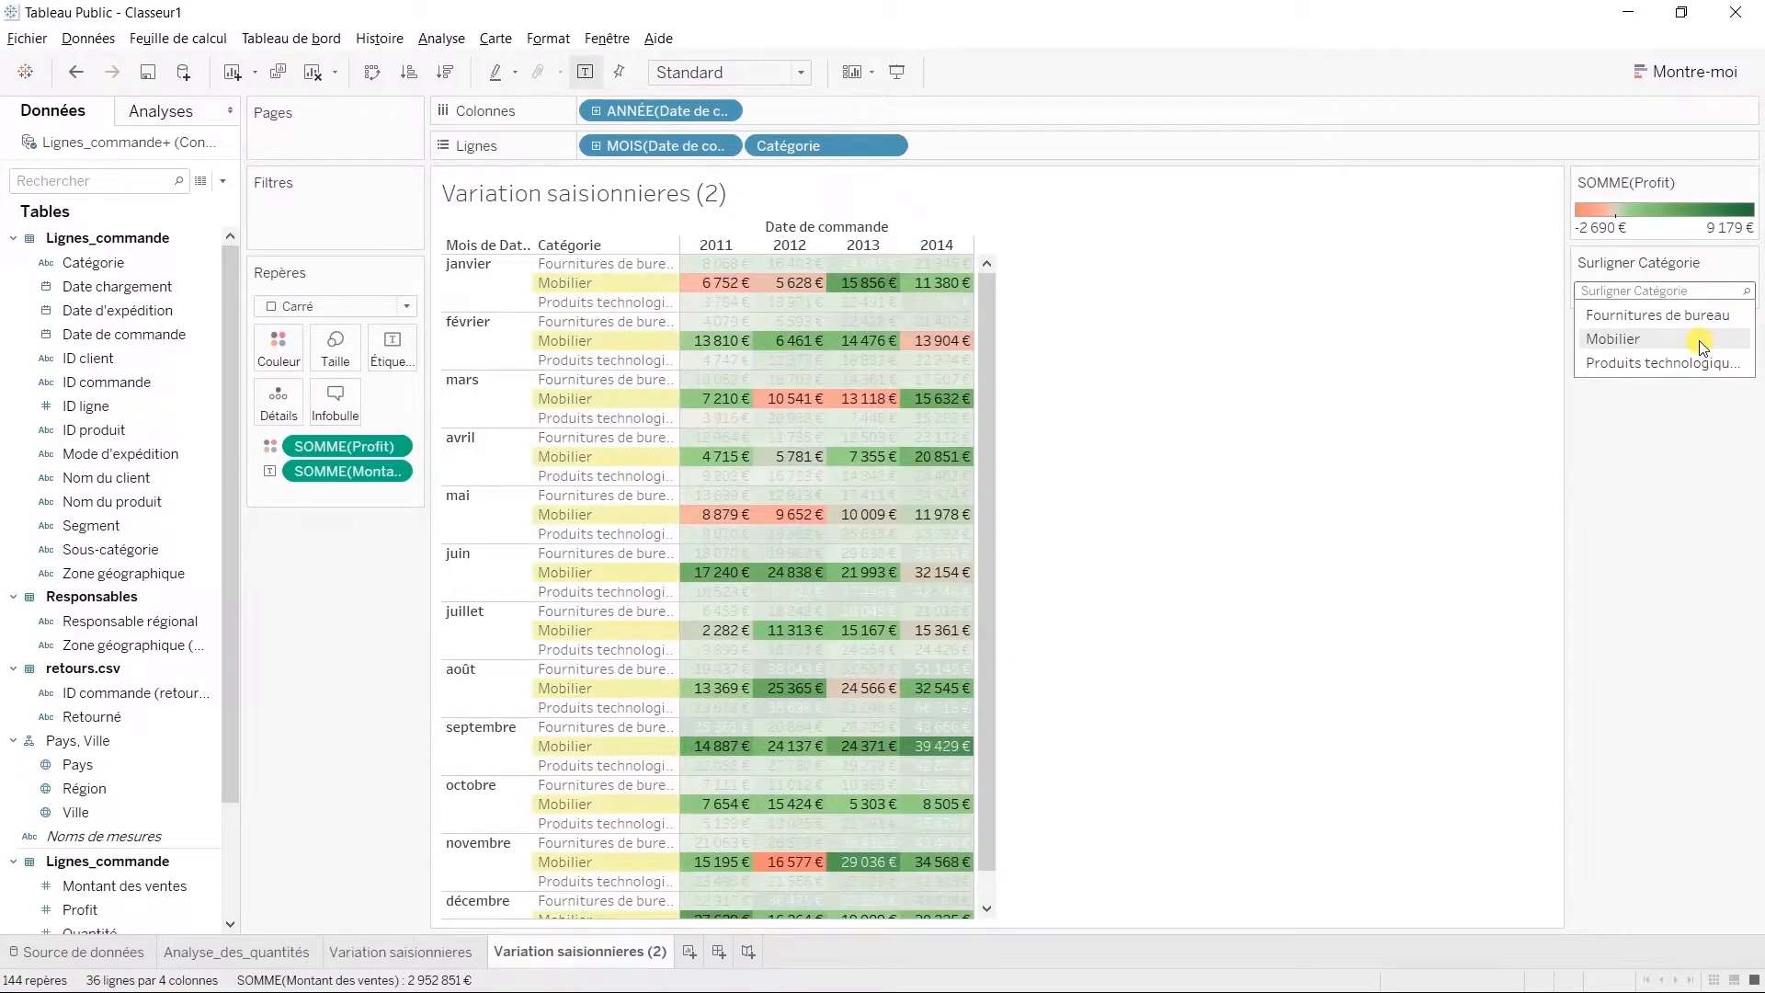
# Rename the crosstab worksheet as "Valeurs"
pyautogui.rightClick(609, 951)
pyautogui.click(699, 725)
pyautogui.write('Valeurs')
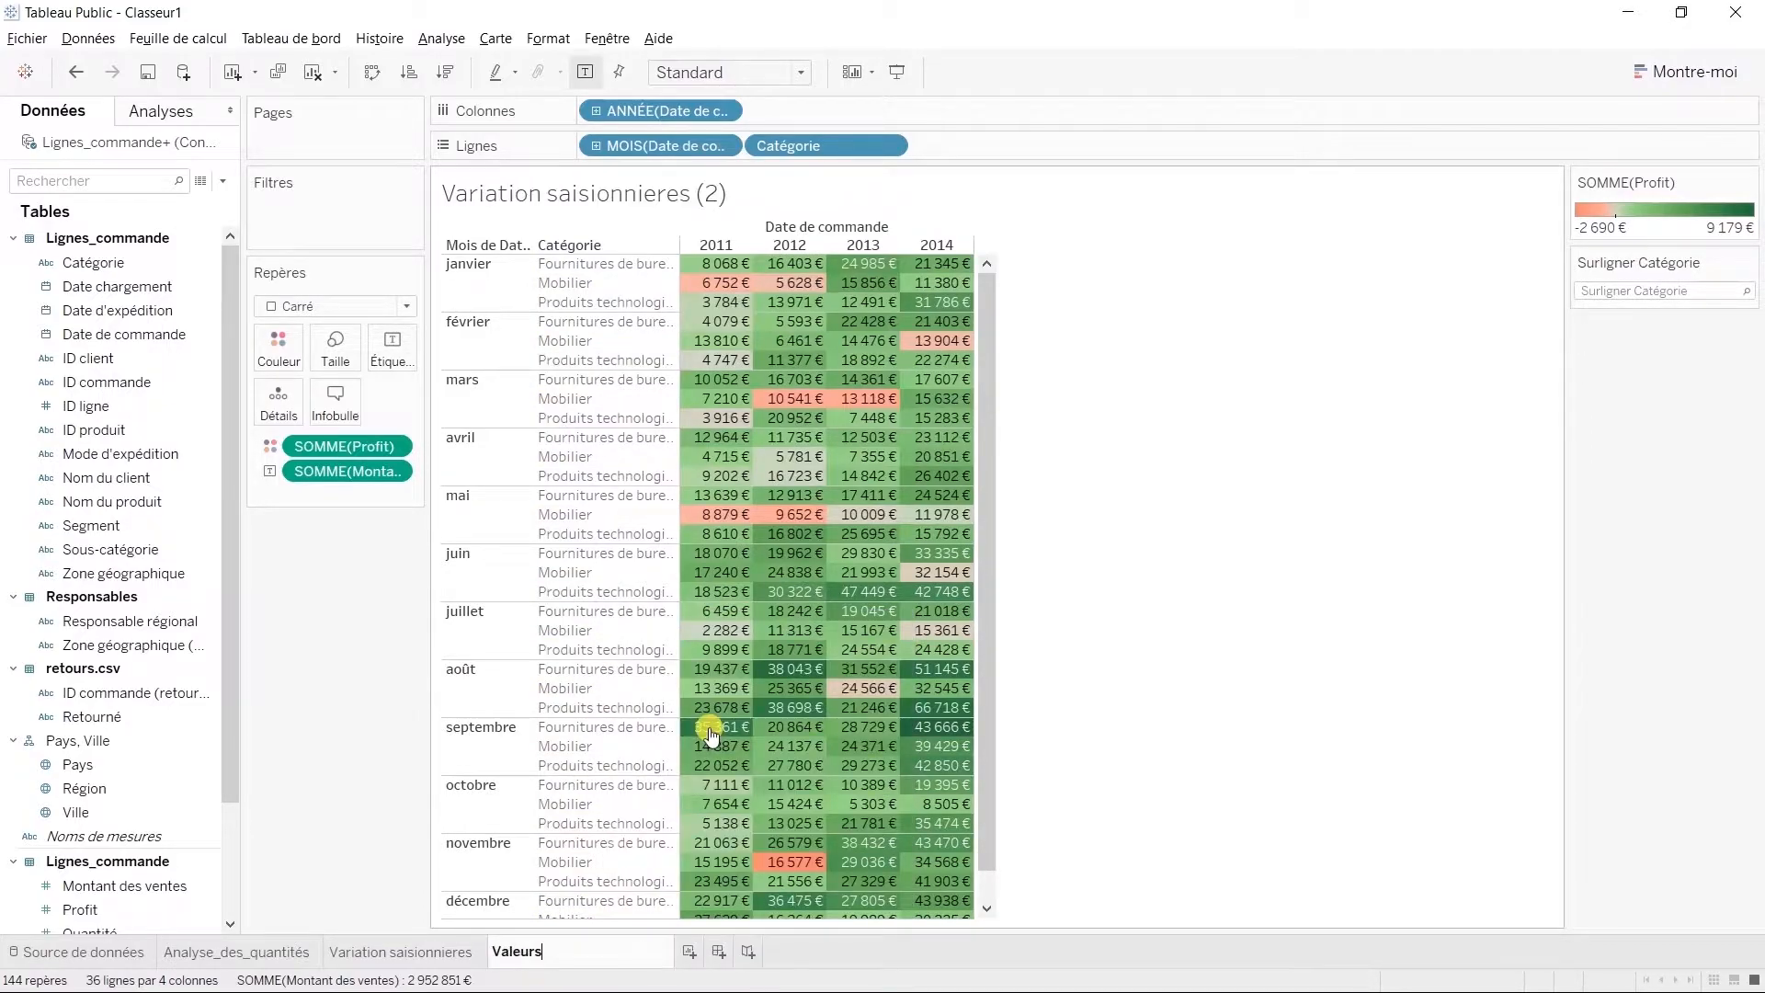
pyautogui.press('Return')
# Create a new worksheet and map the data by Pays and Région
pyautogui.click(577, 950)
pyautogui.moveTo(78, 764); pyautogui.dragTo(422, 729)
pyautogui.moveTo(85, 788); pyautogui.dragTo(768, 708)
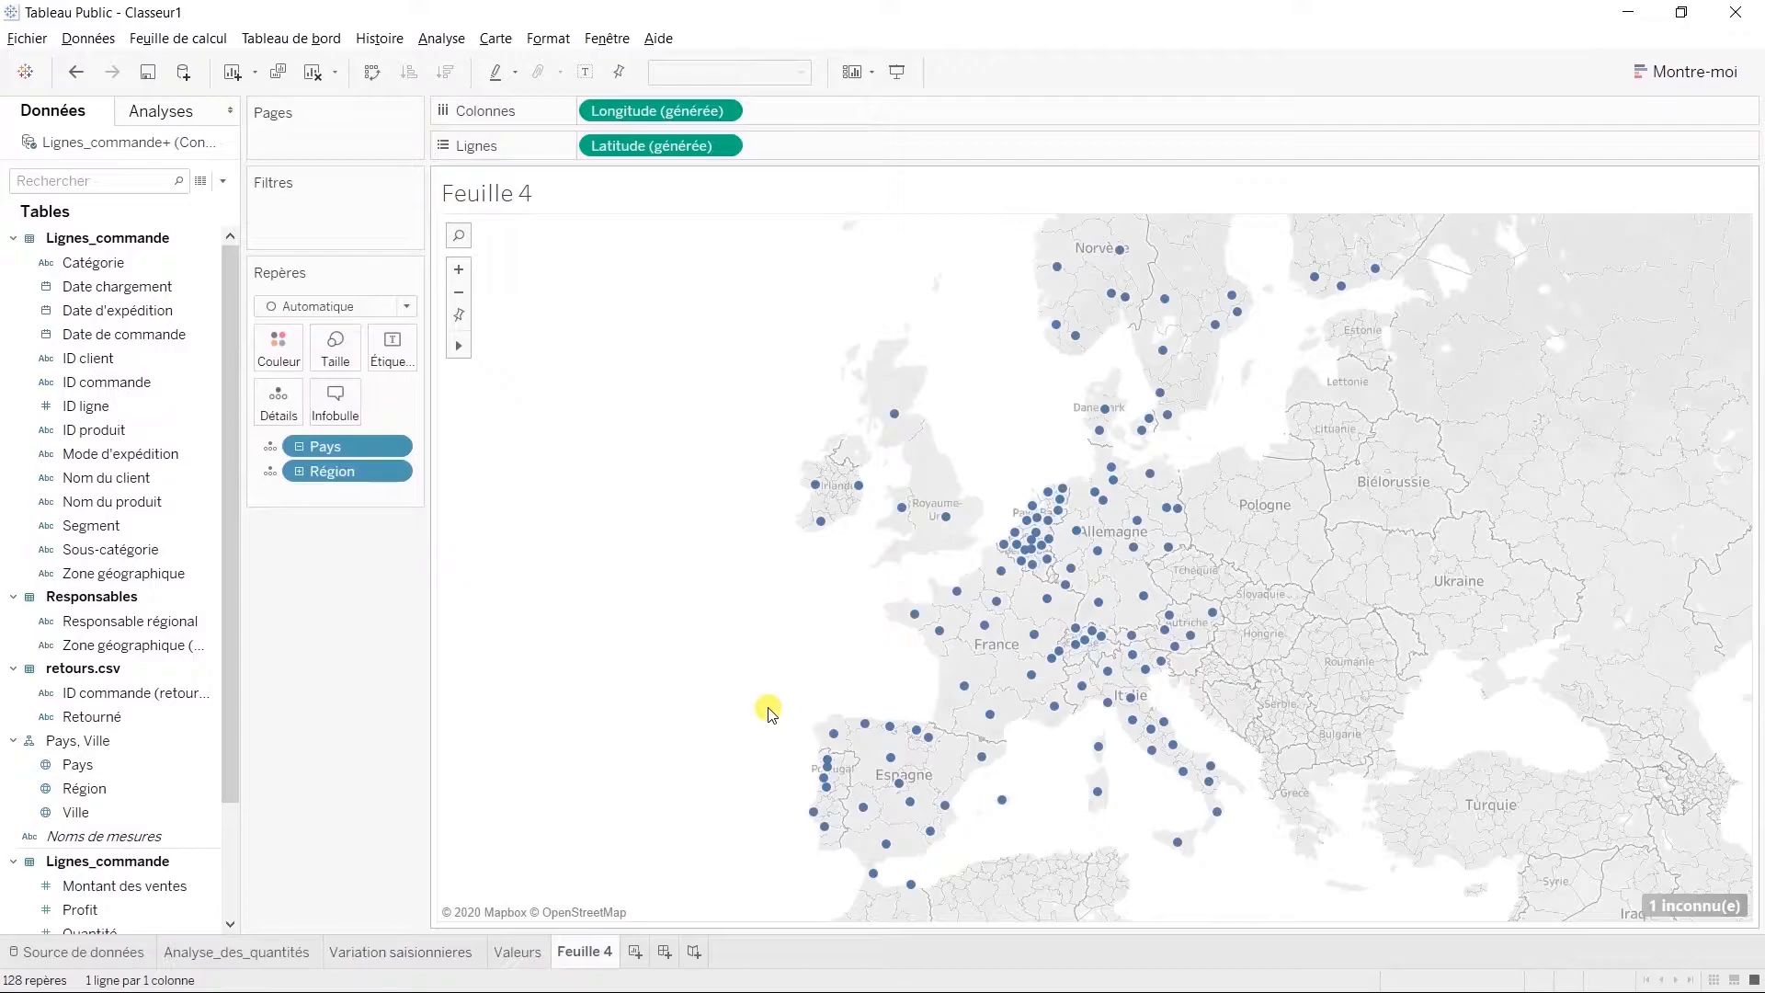
# Size the map circles by Montant des ventes and enlarge them to just past the middle of the size scale
pyautogui.moveTo(184, 887); pyautogui.dragTo(354, 356)
pyautogui.click(333, 354)
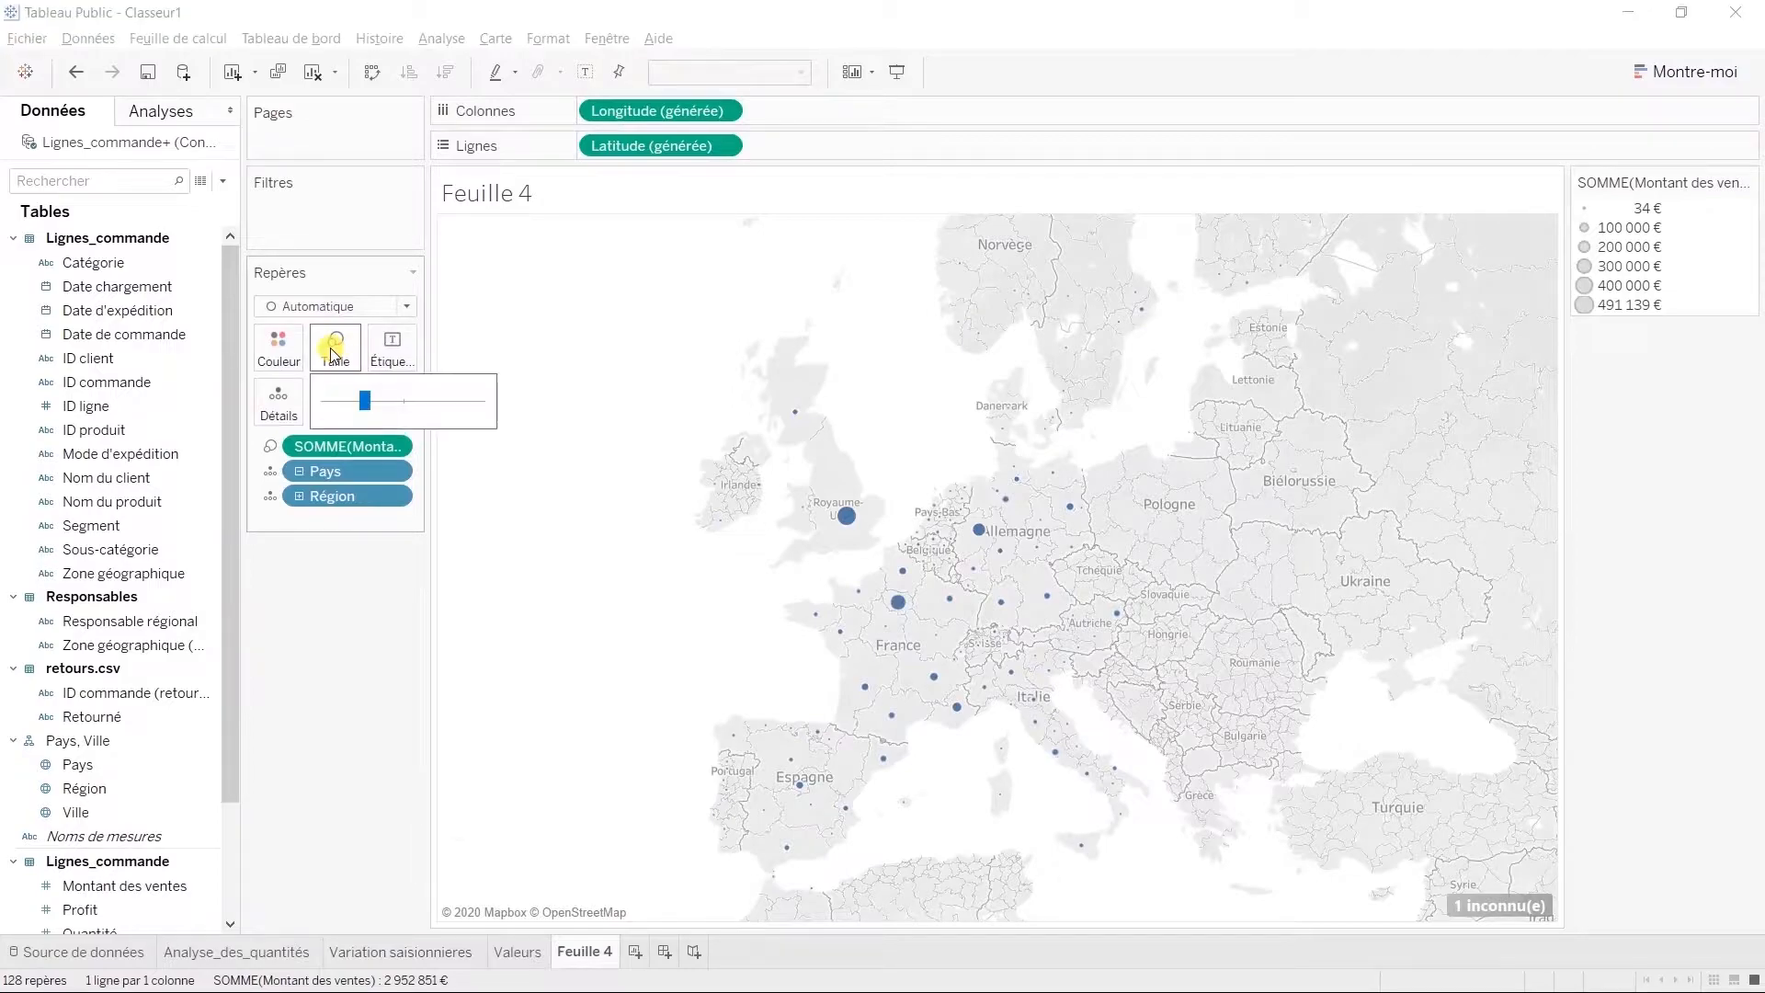
pyautogui.click(420, 399)
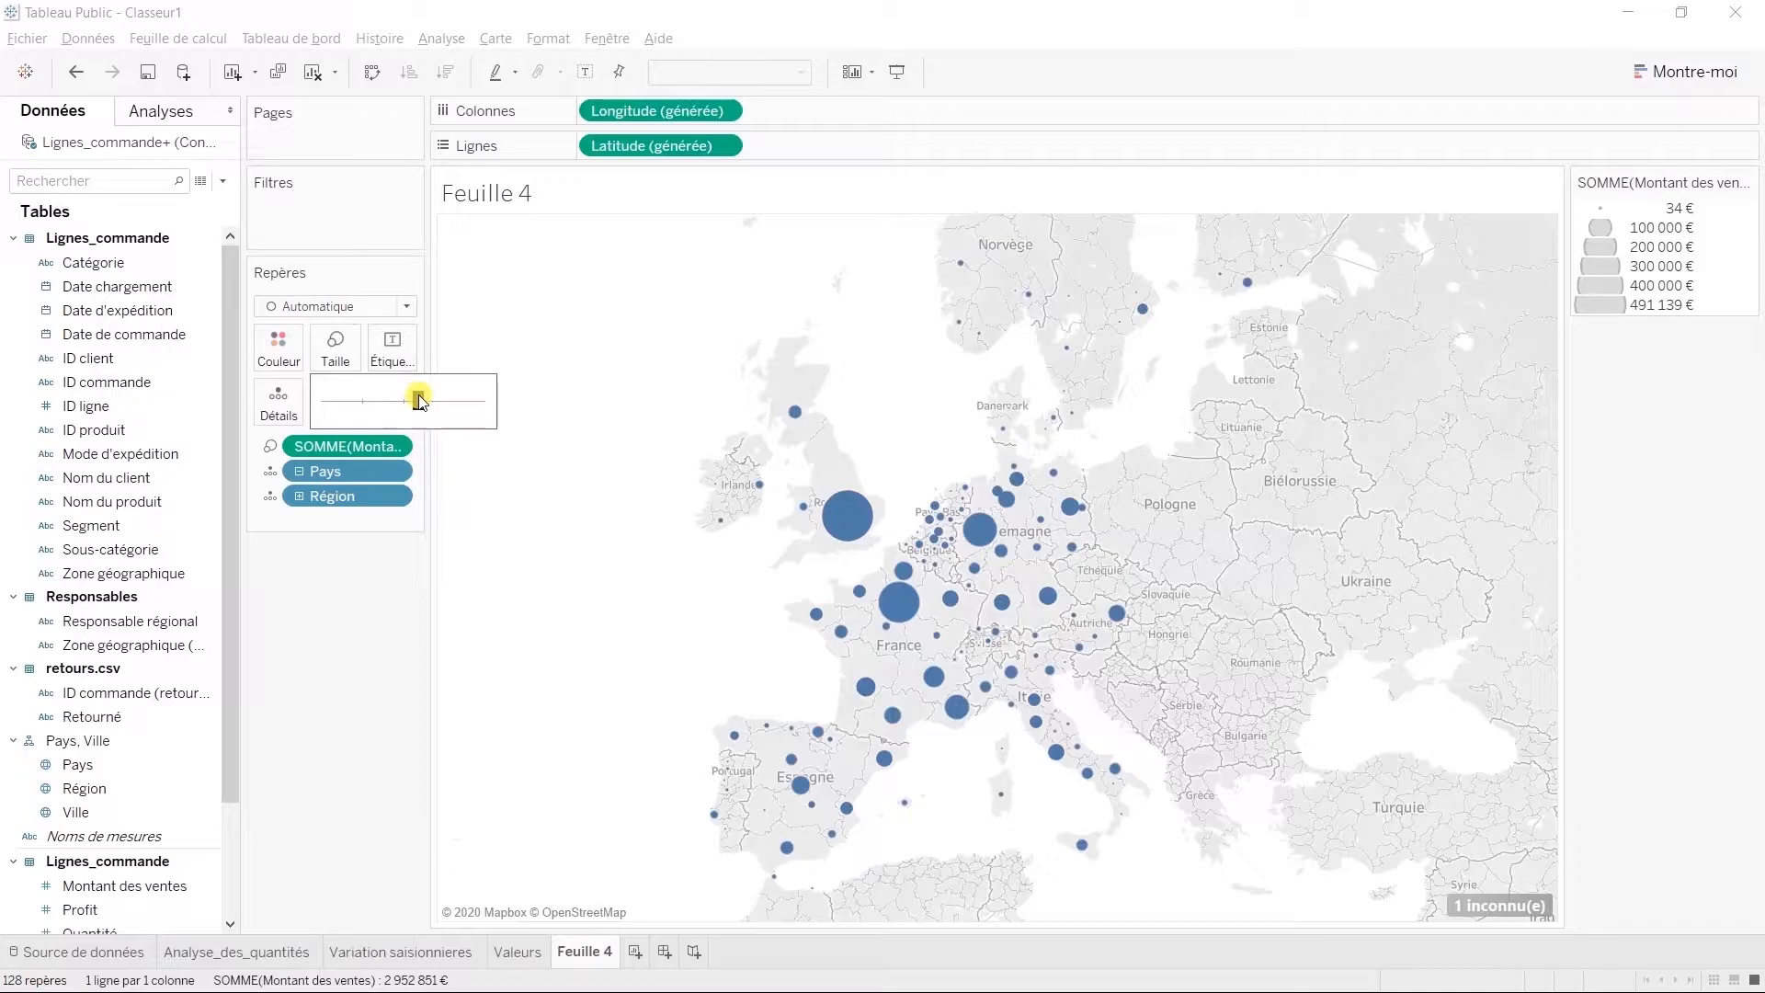
# Colour the map circles by Profit and give them a black border
pyautogui.click(117, 909)
pyautogui.moveTo(118, 908); pyautogui.dragTo(275, 353)
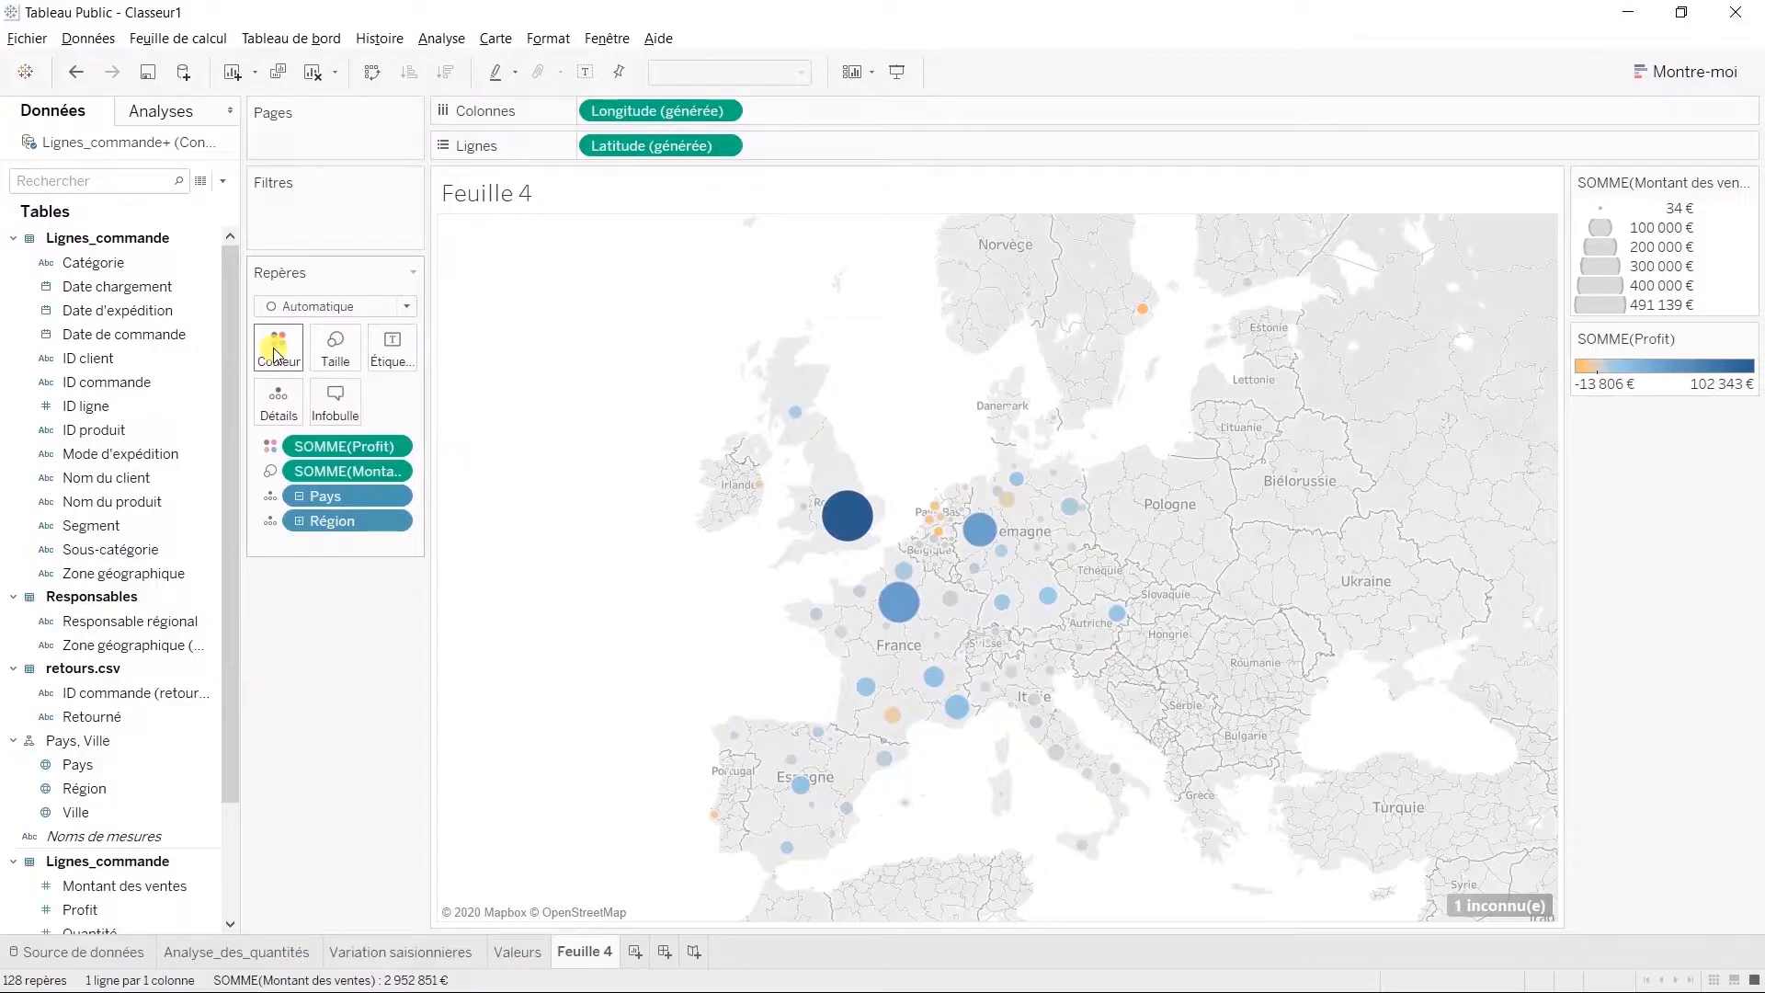
pyautogui.click(276, 354)
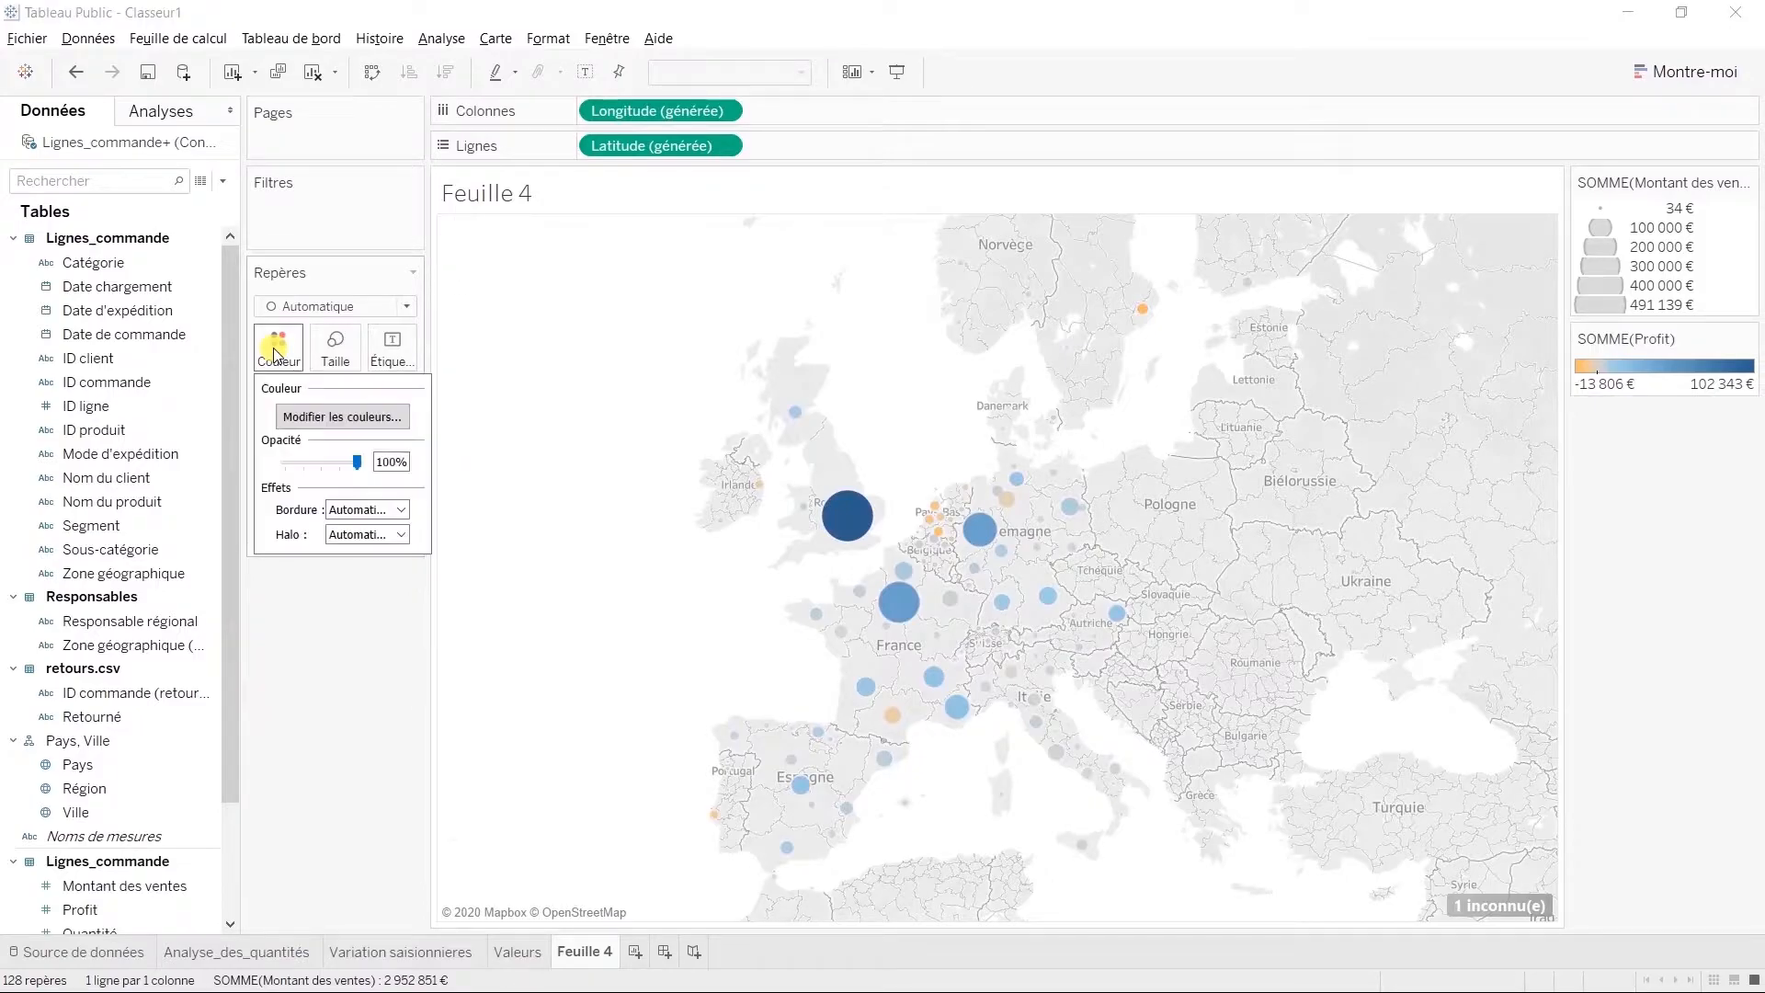
pyautogui.click(398, 511)
pyautogui.click(343, 589)
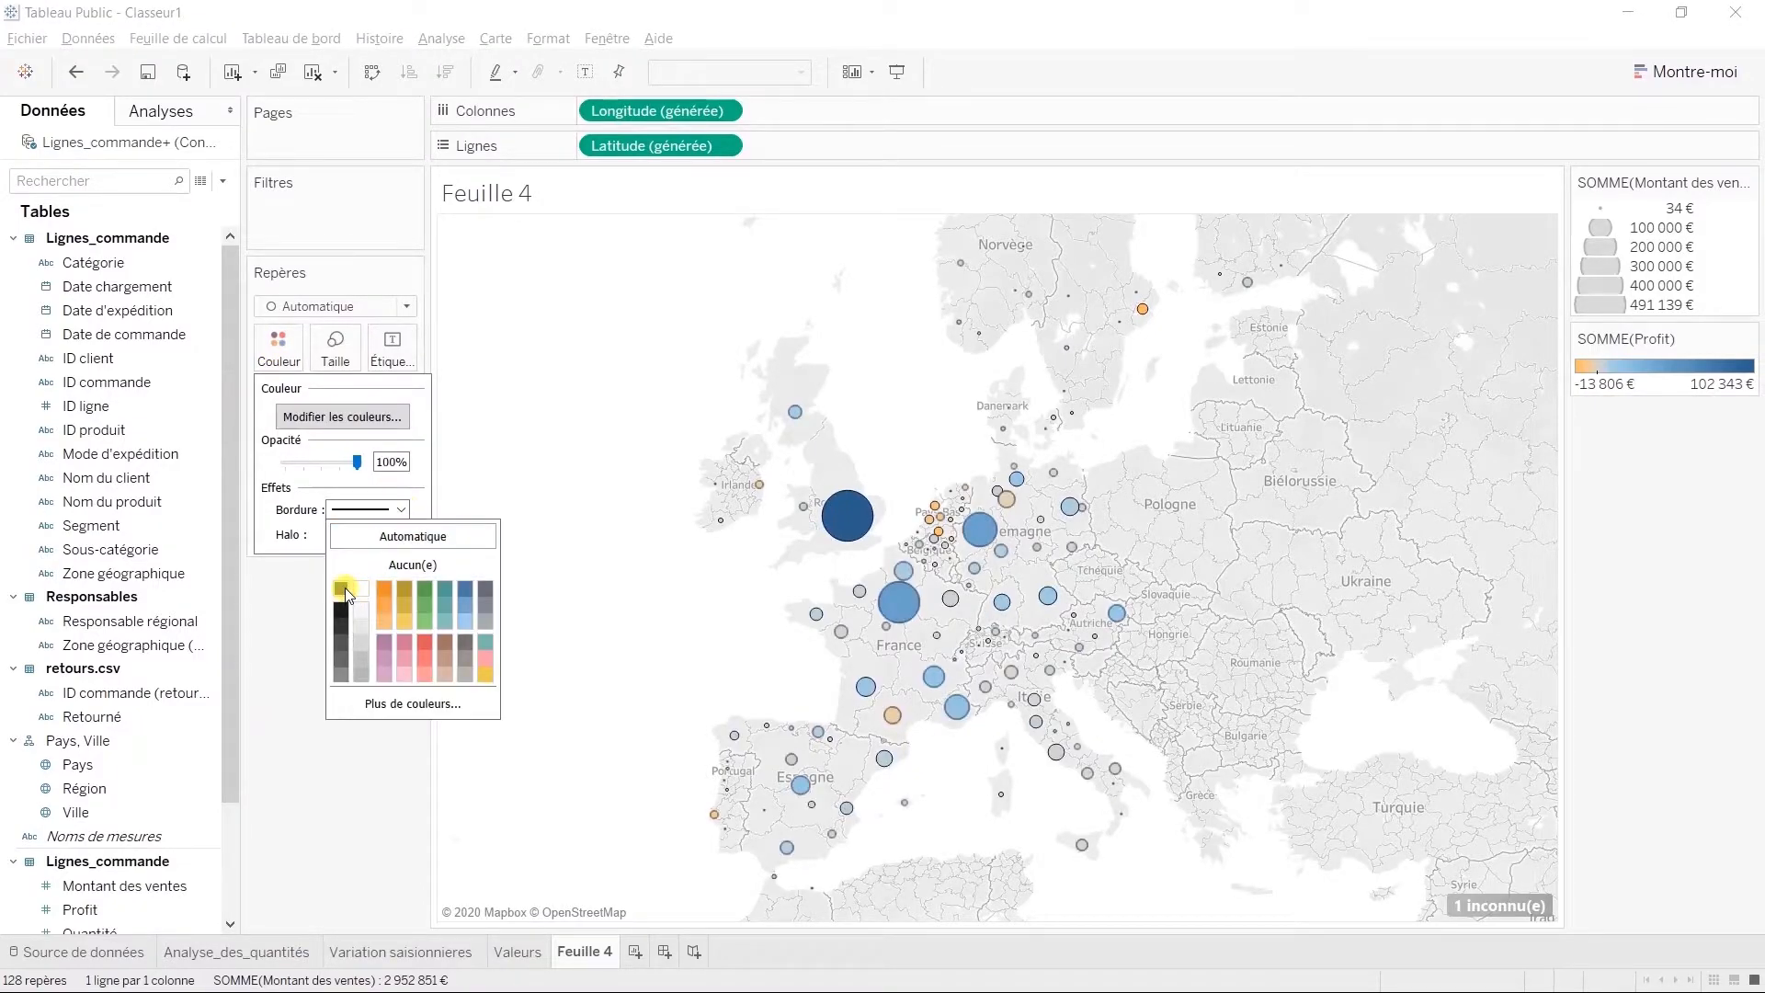
pyautogui.click(296, 603)
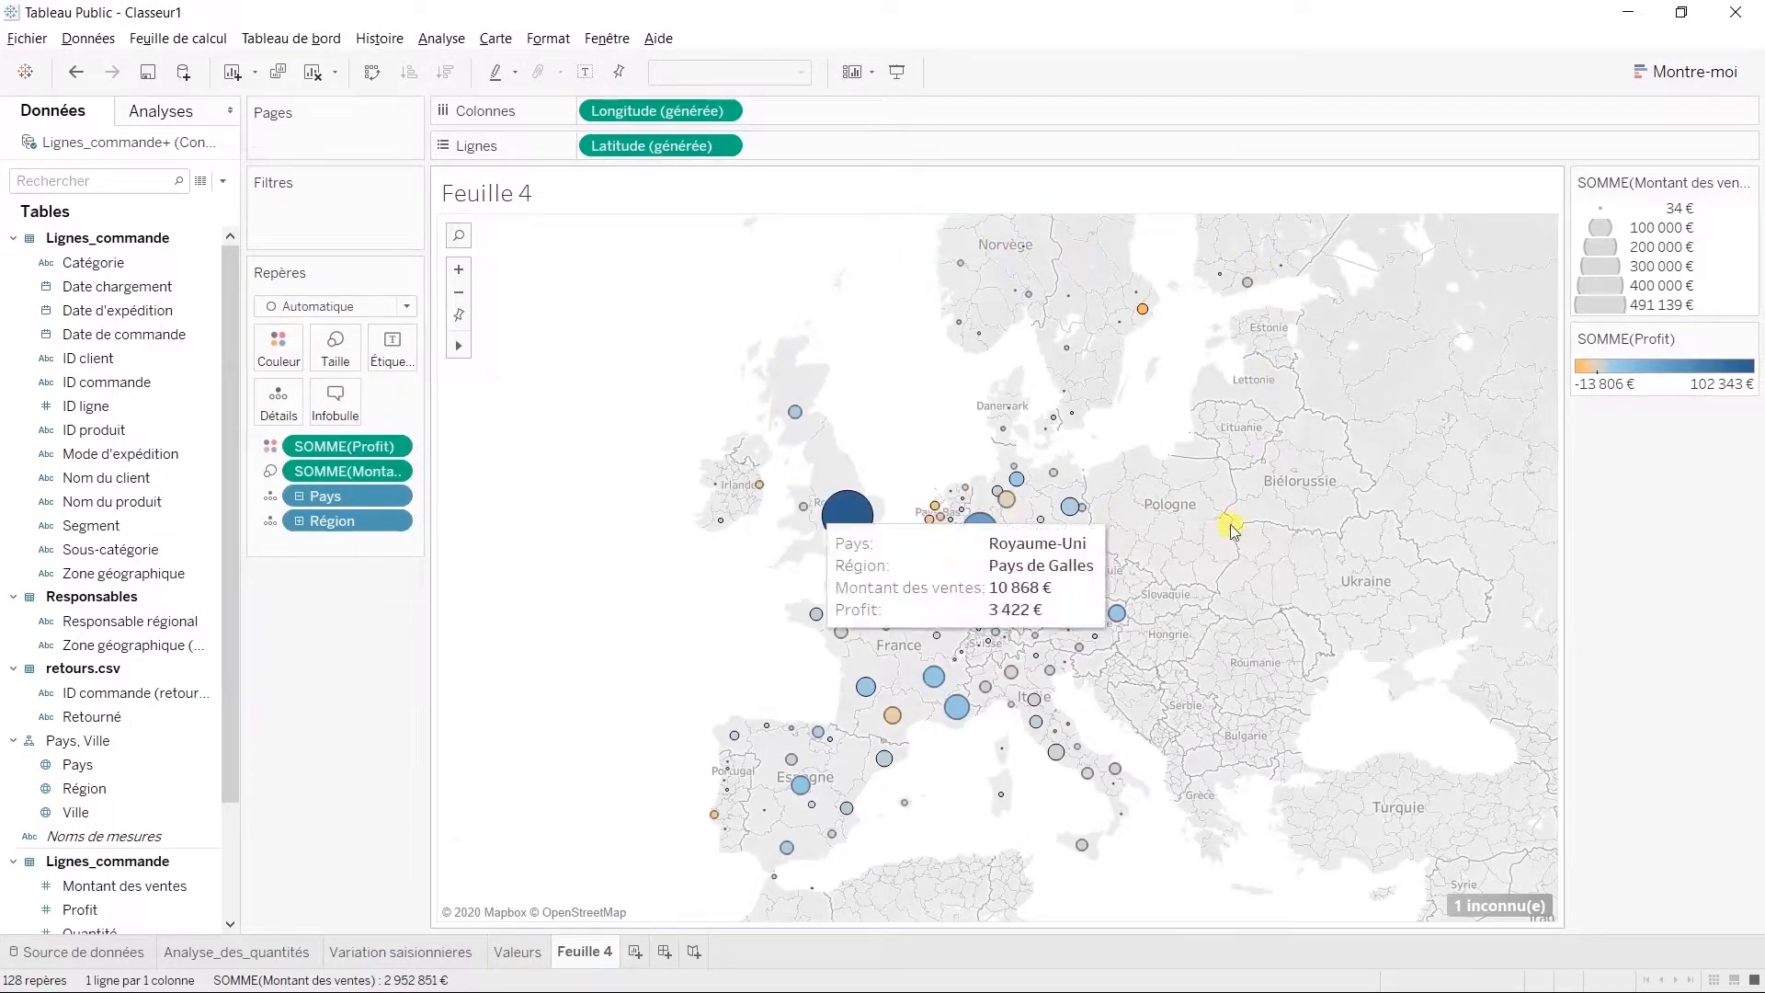
# Select the map marks across northern Europe, down to northern France, and group them by Région, Pays
pyautogui.moveTo(606, 231); pyautogui.dragTo(1306, 591)
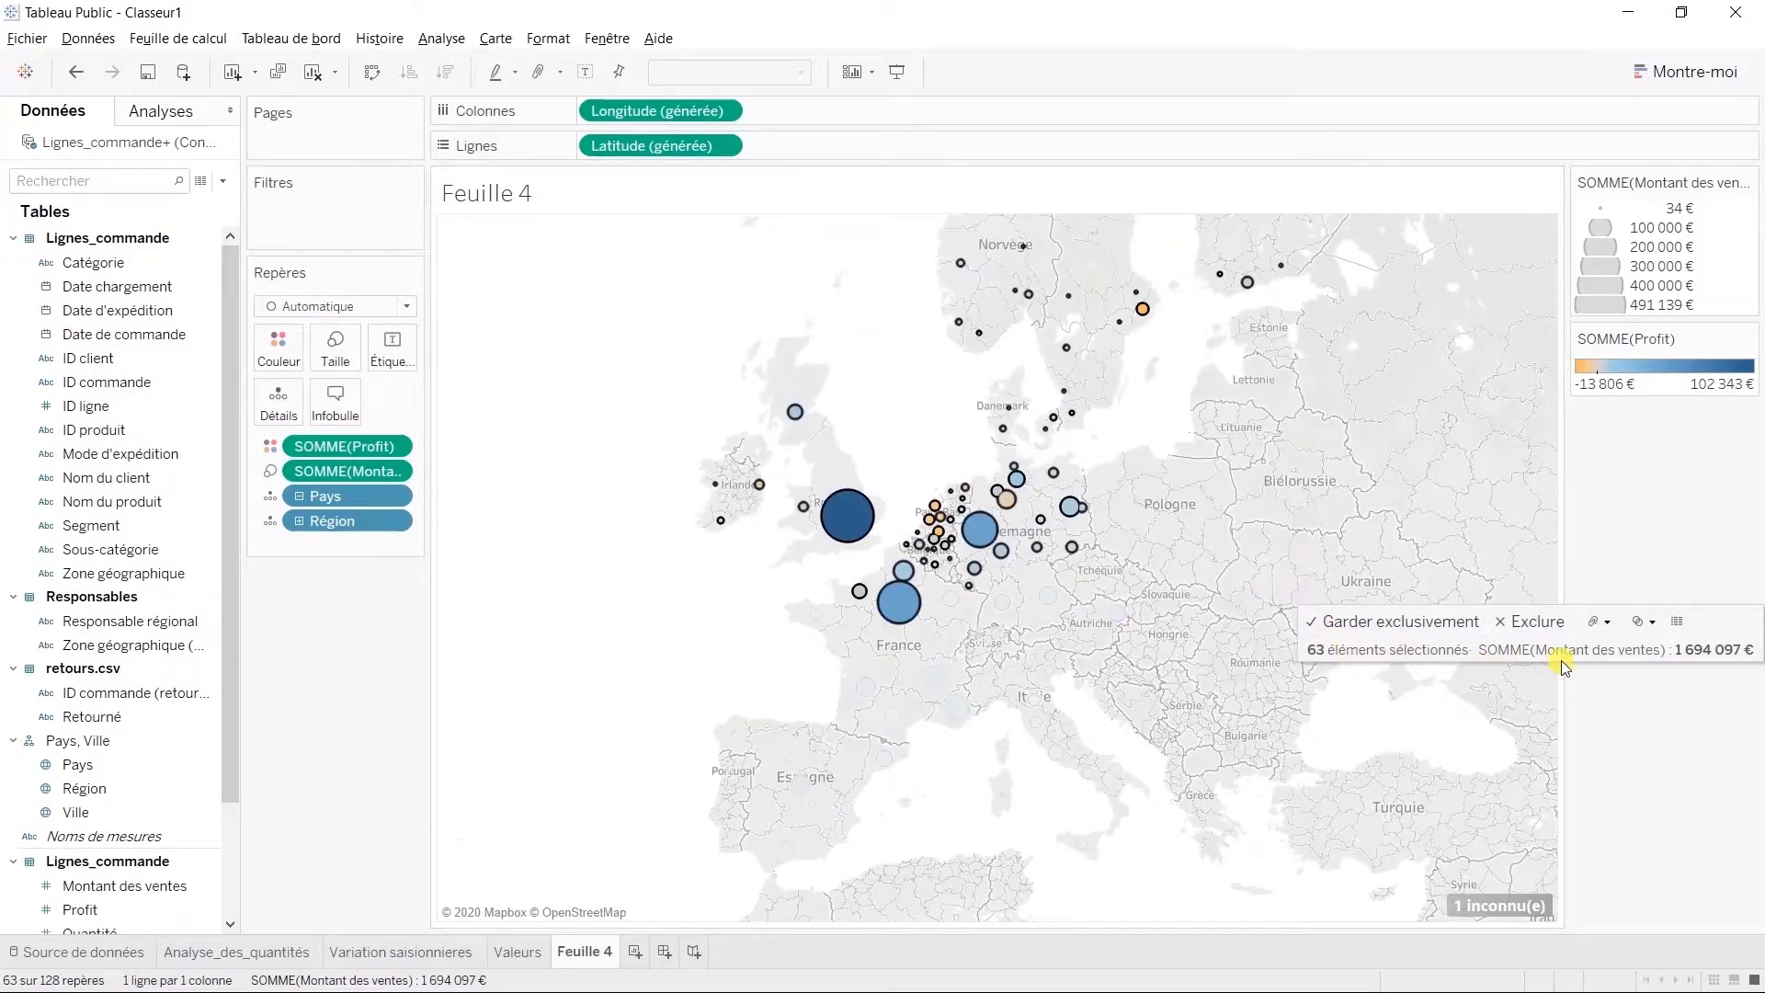
pyautogui.click(1610, 624)
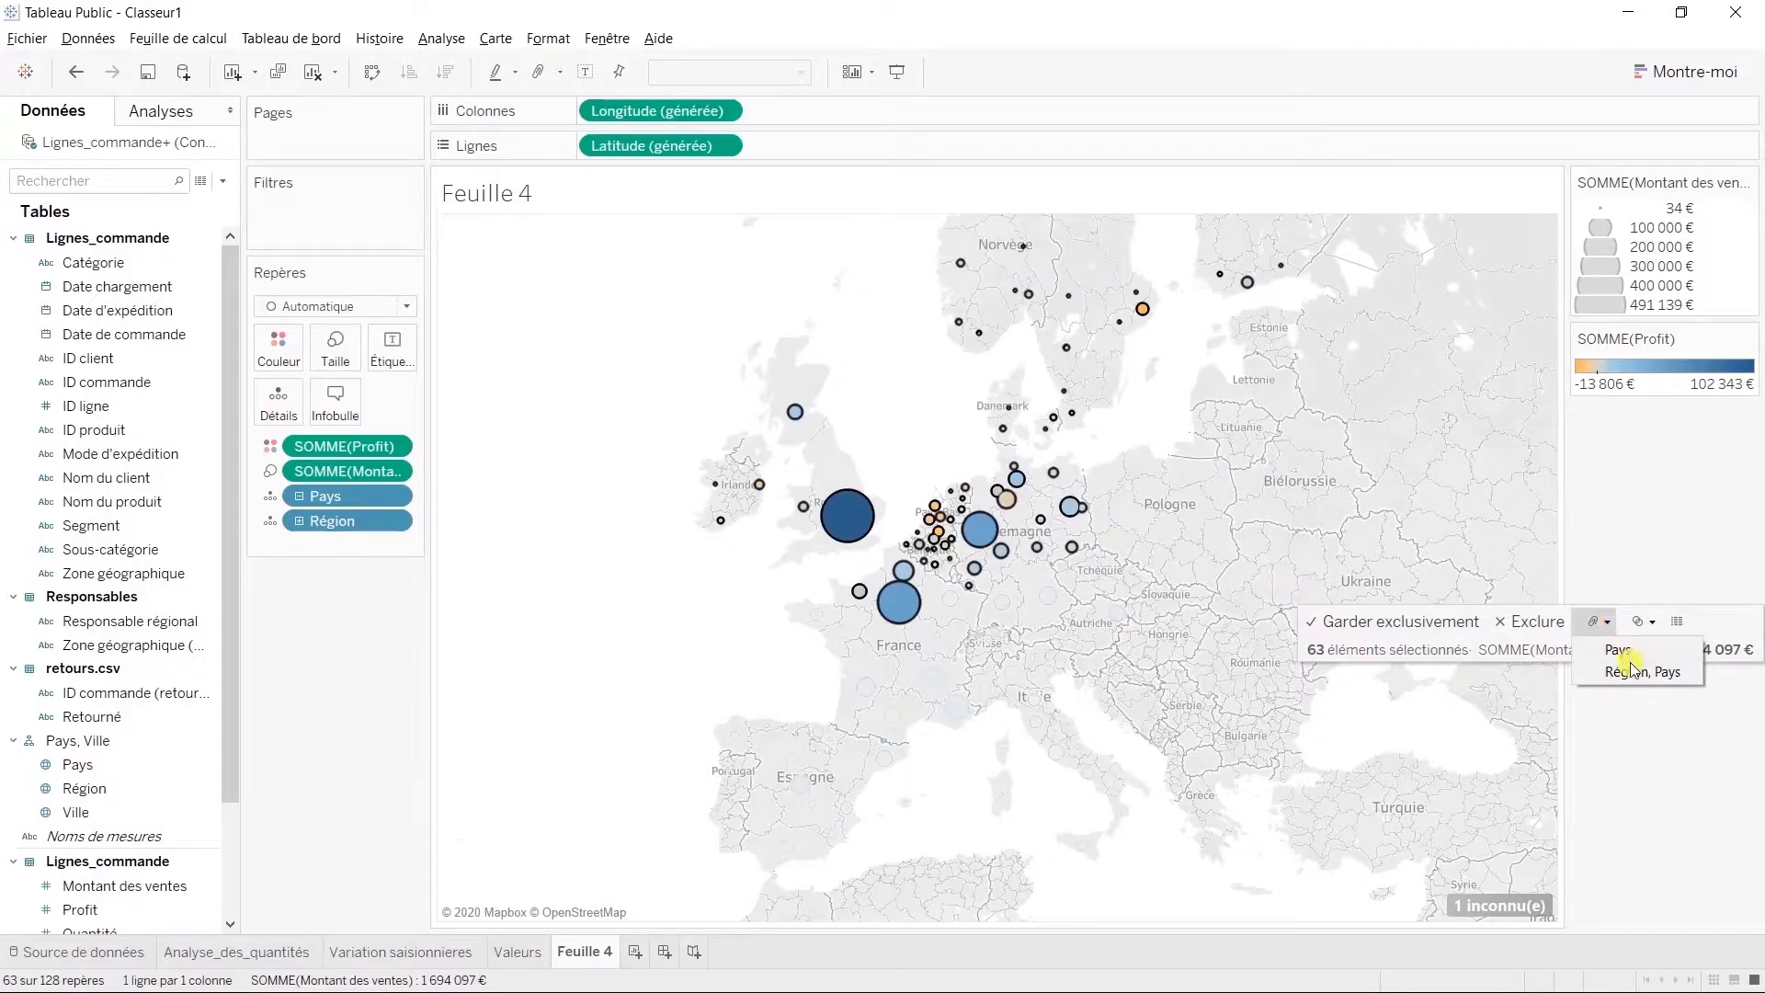
pyautogui.click(1635, 673)
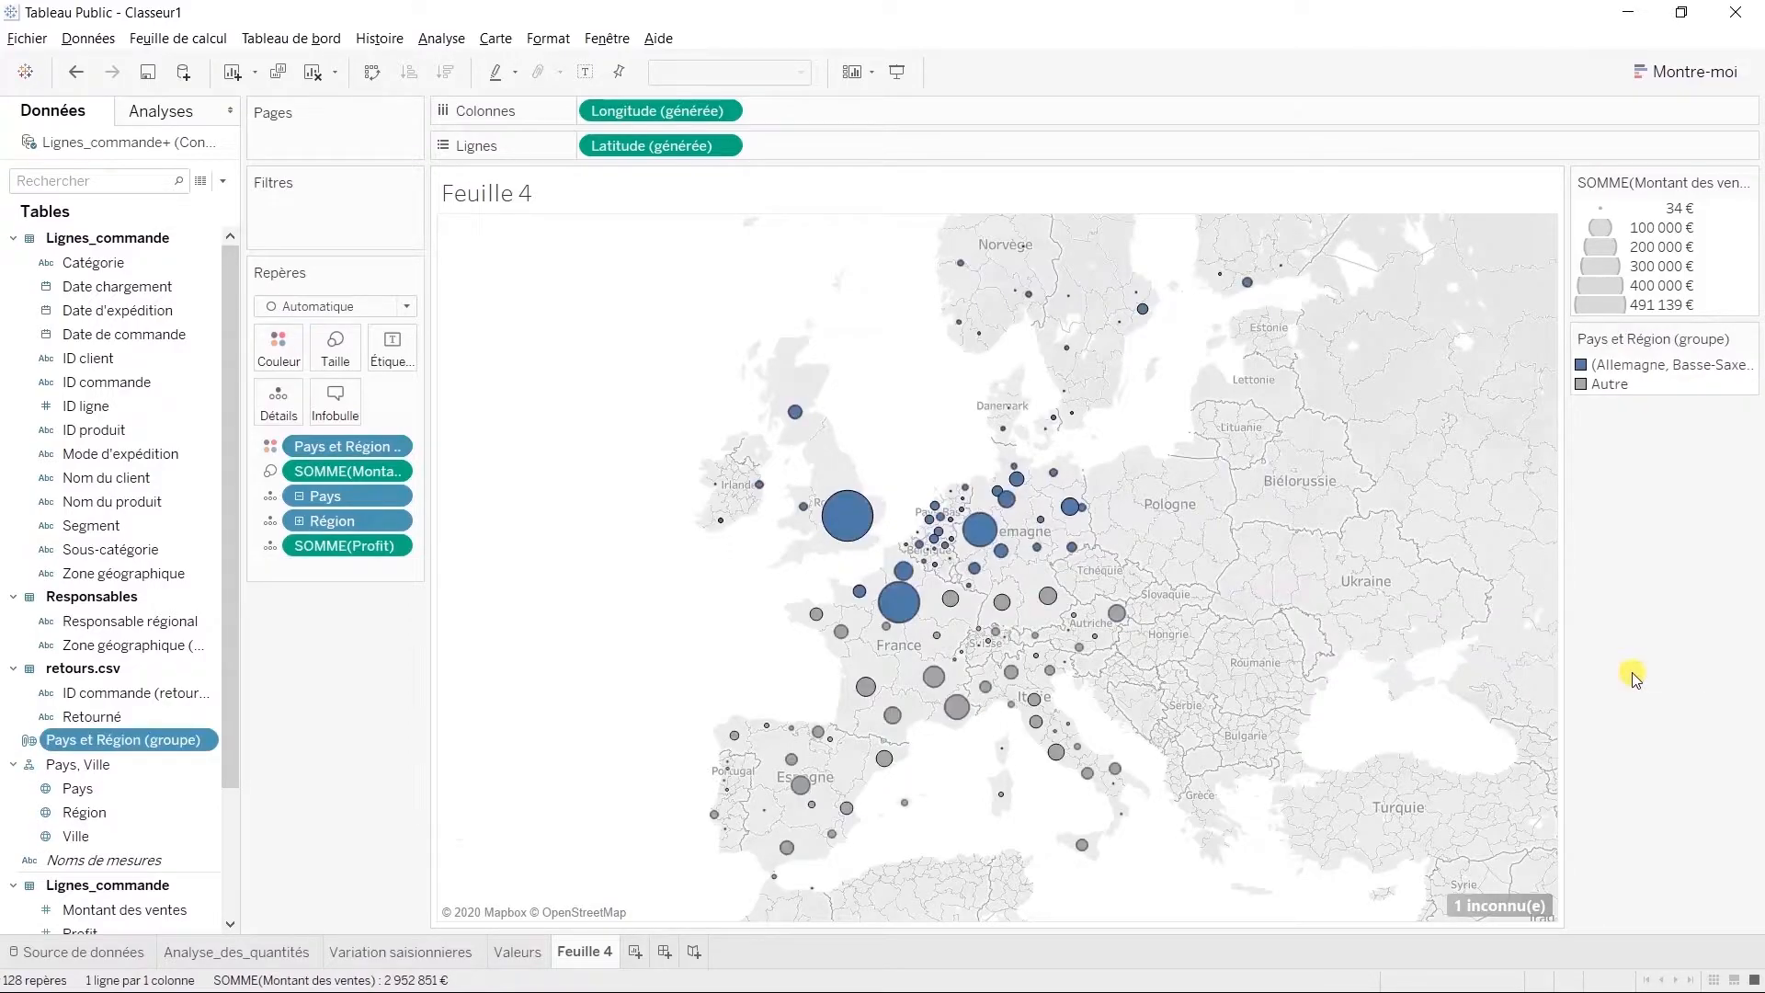
# Rename the Pays et Région group as "Régions du nord"
pyautogui.rightClick(153, 739)
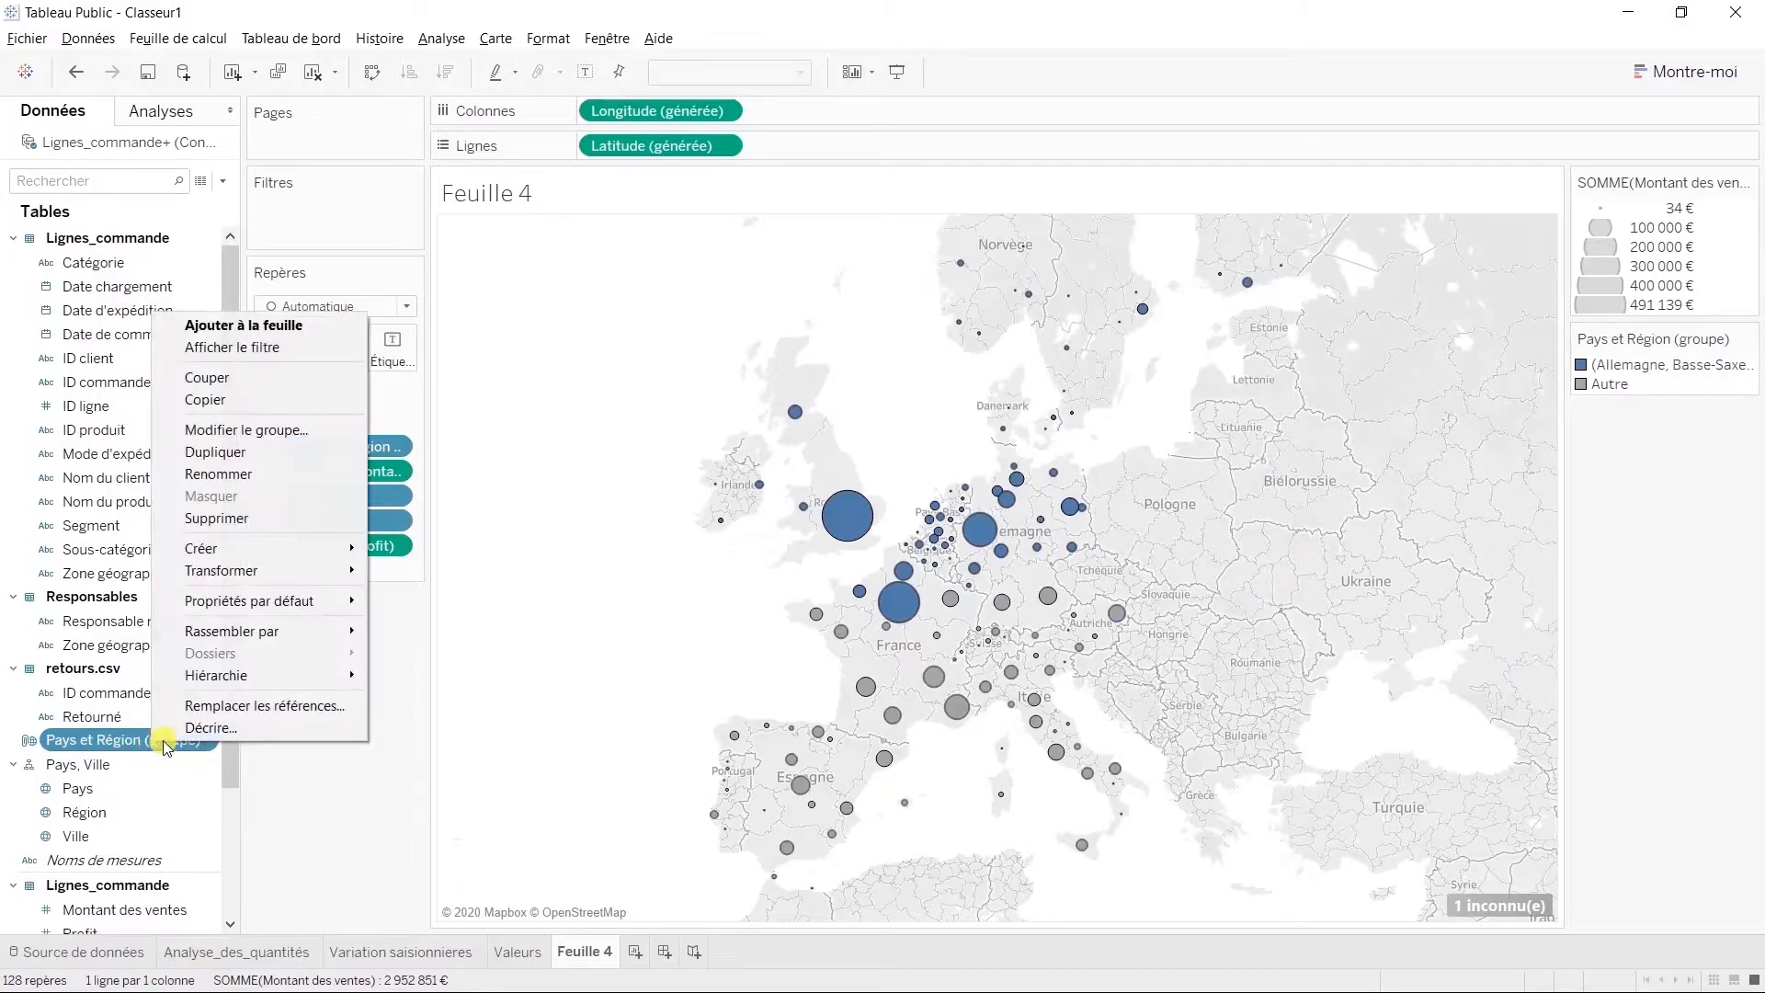
pyautogui.click(245, 474)
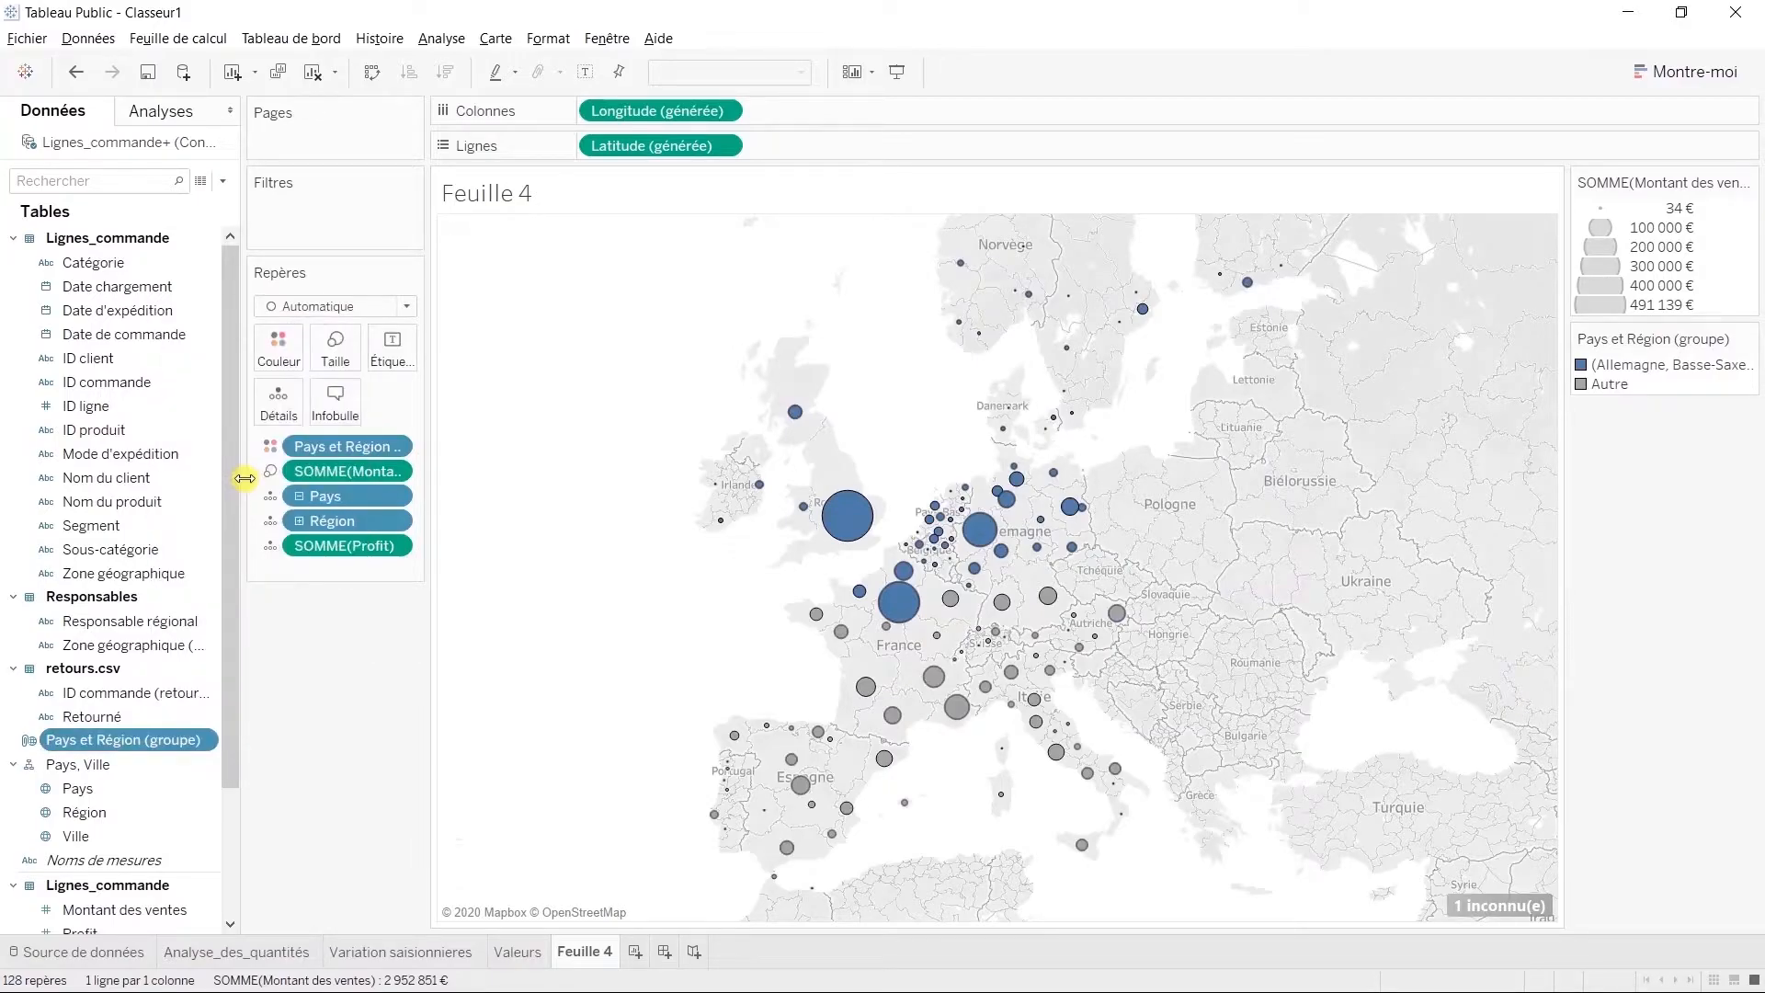
pyautogui.write('Régions du nord')
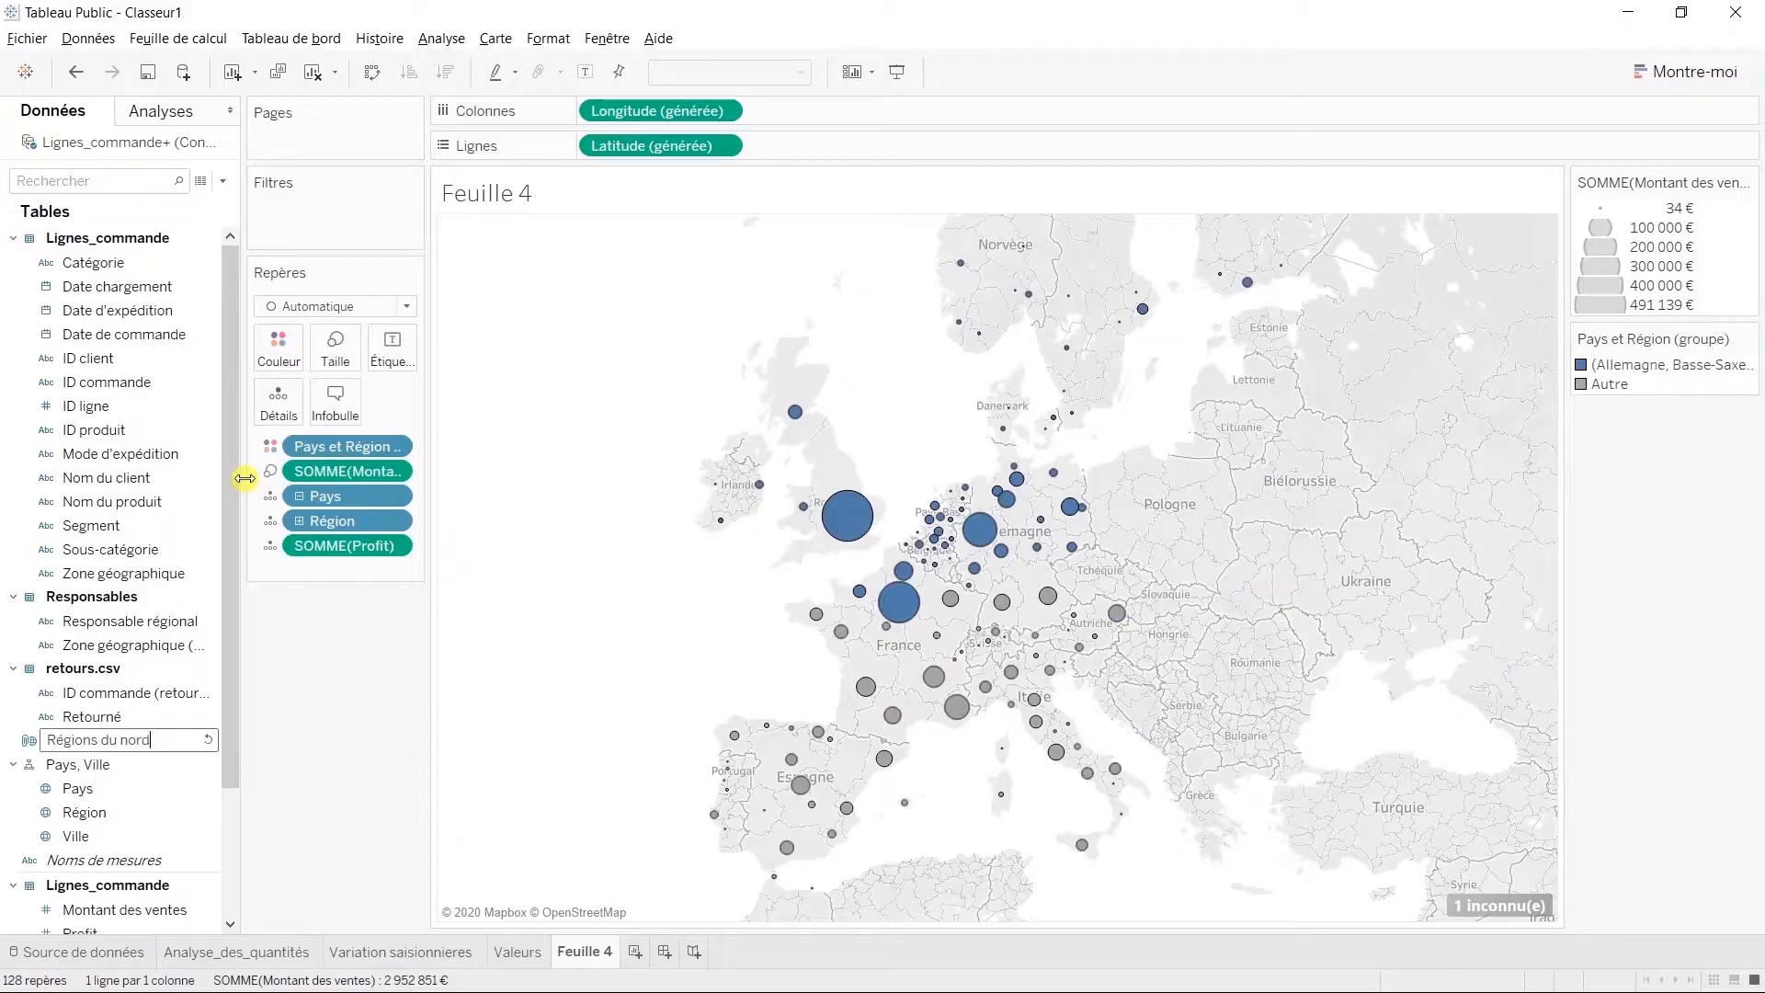
pyautogui.press('Return')
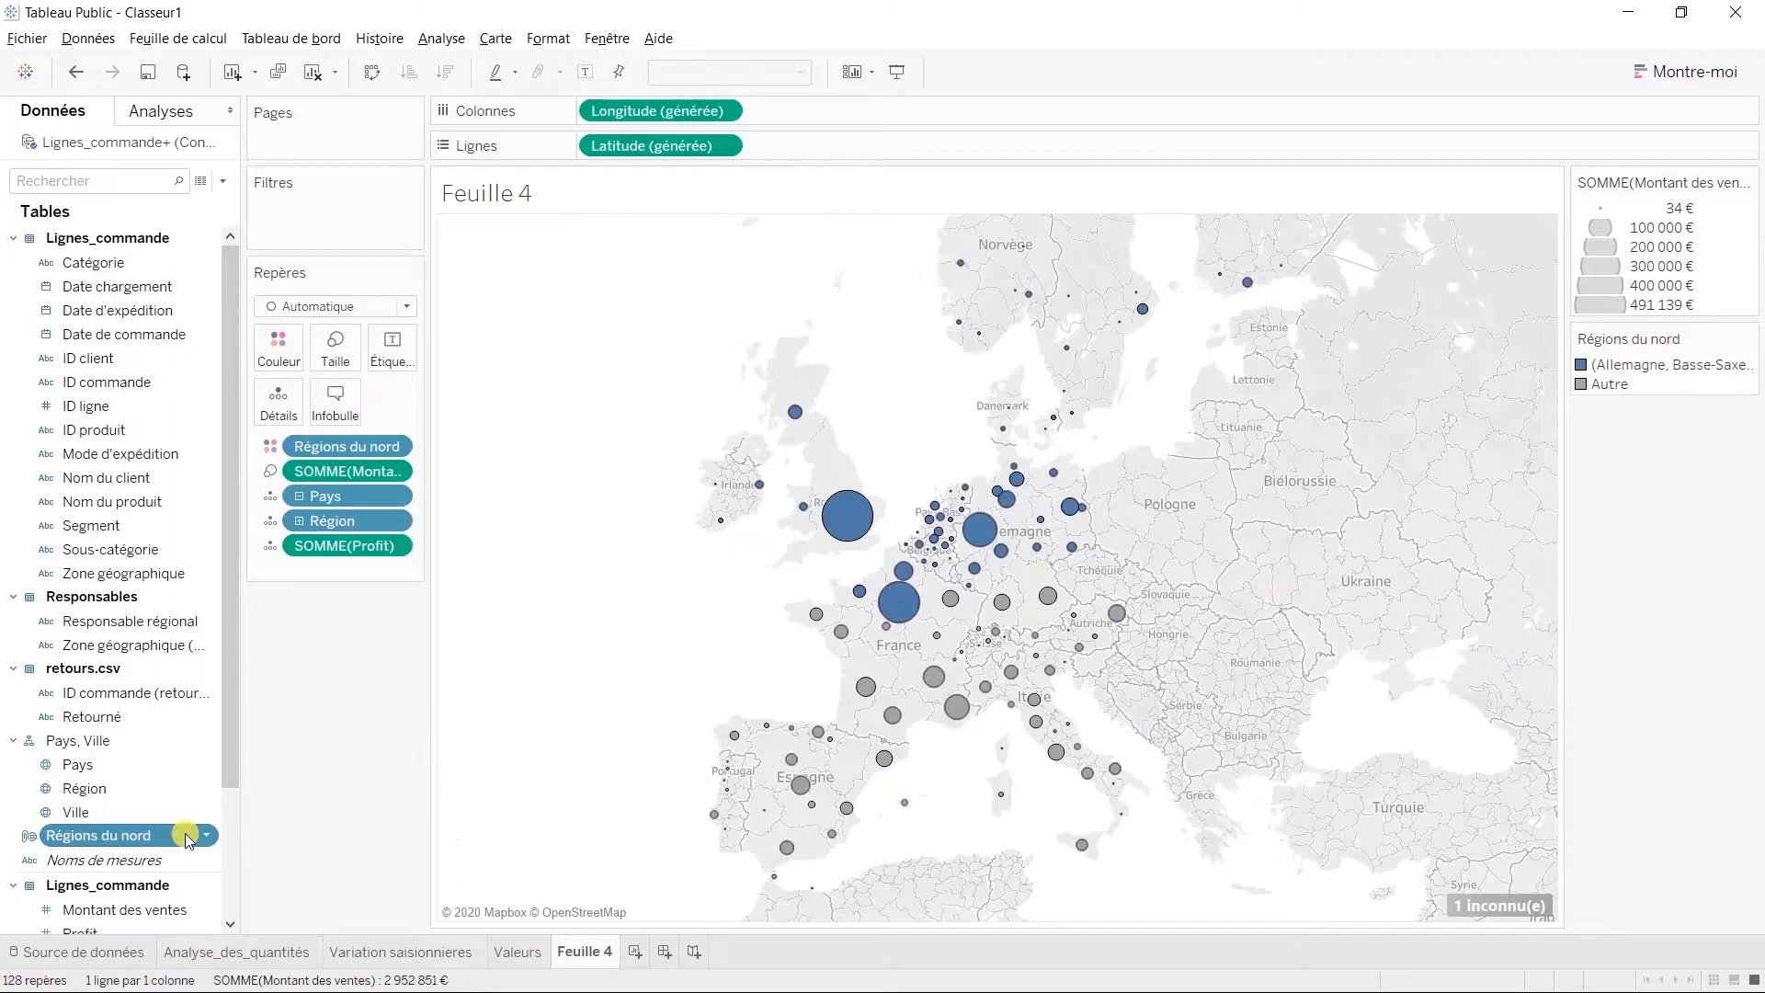
# Try splitting the rows of the Variation saisionnieres chart by Régions du nord, then take the group off again
pyautogui.click(398, 954)
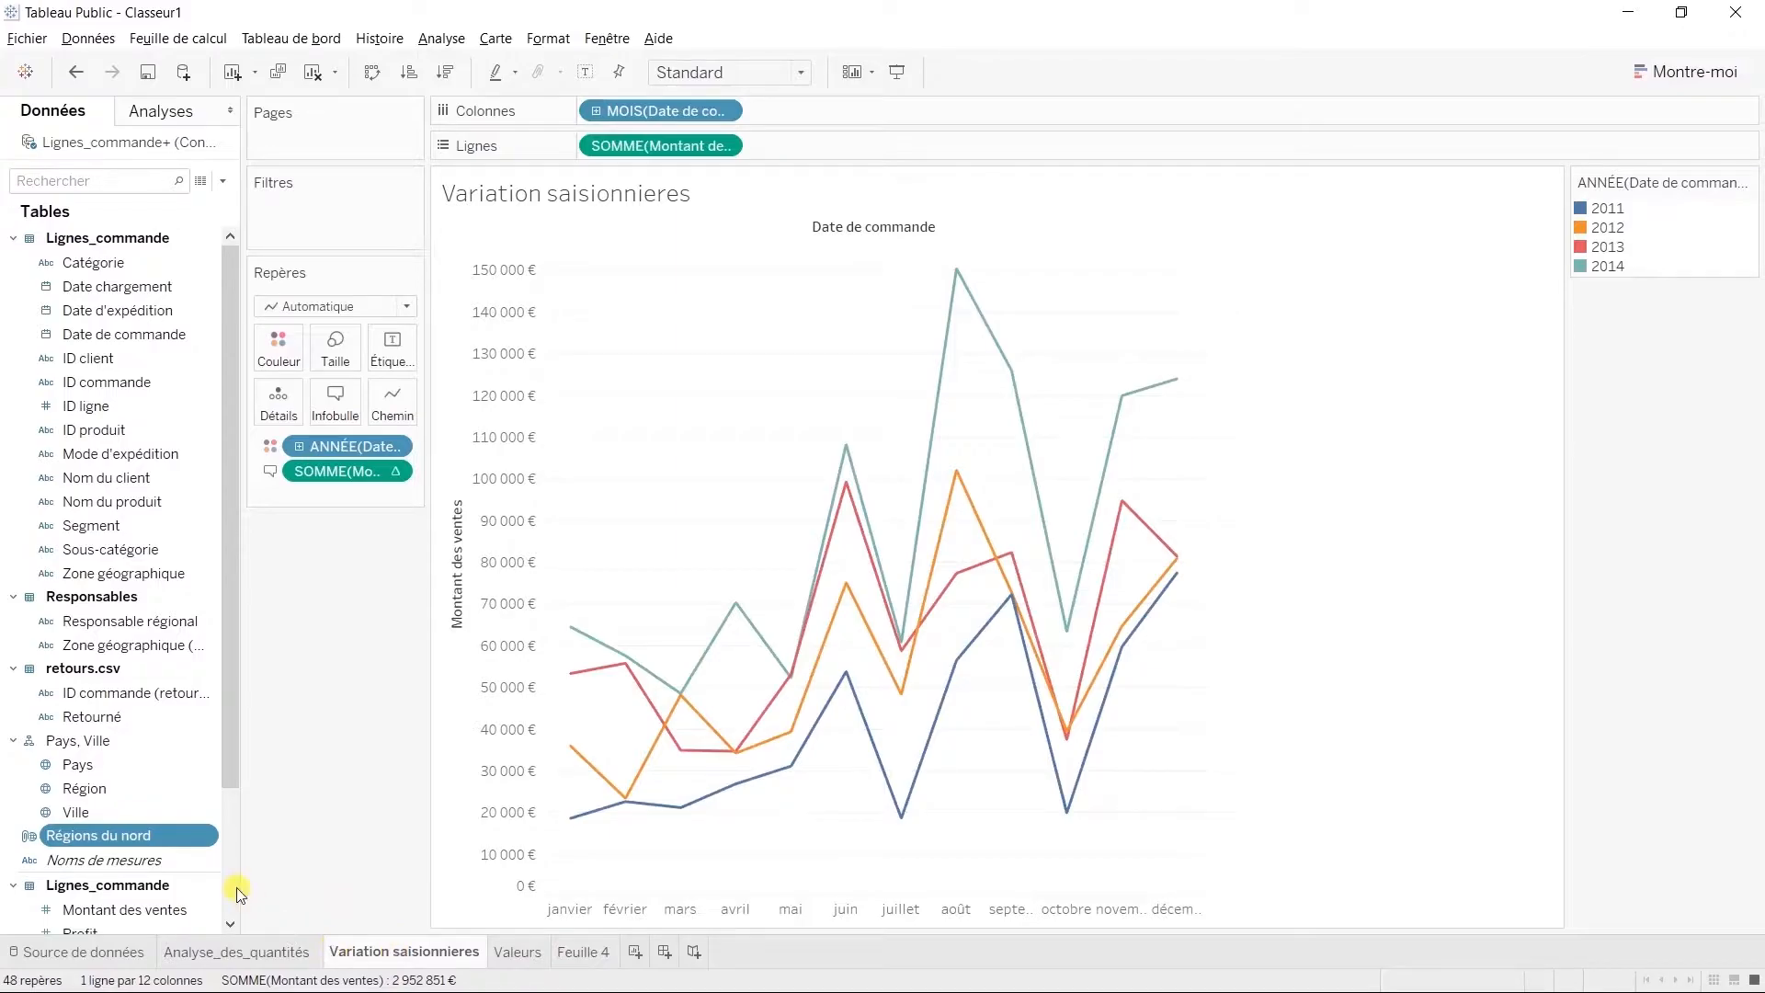
pyautogui.moveTo(98, 833); pyautogui.dragTo(633, 533)
pyautogui.moveTo(692, 416); pyautogui.dragTo(811, 145)
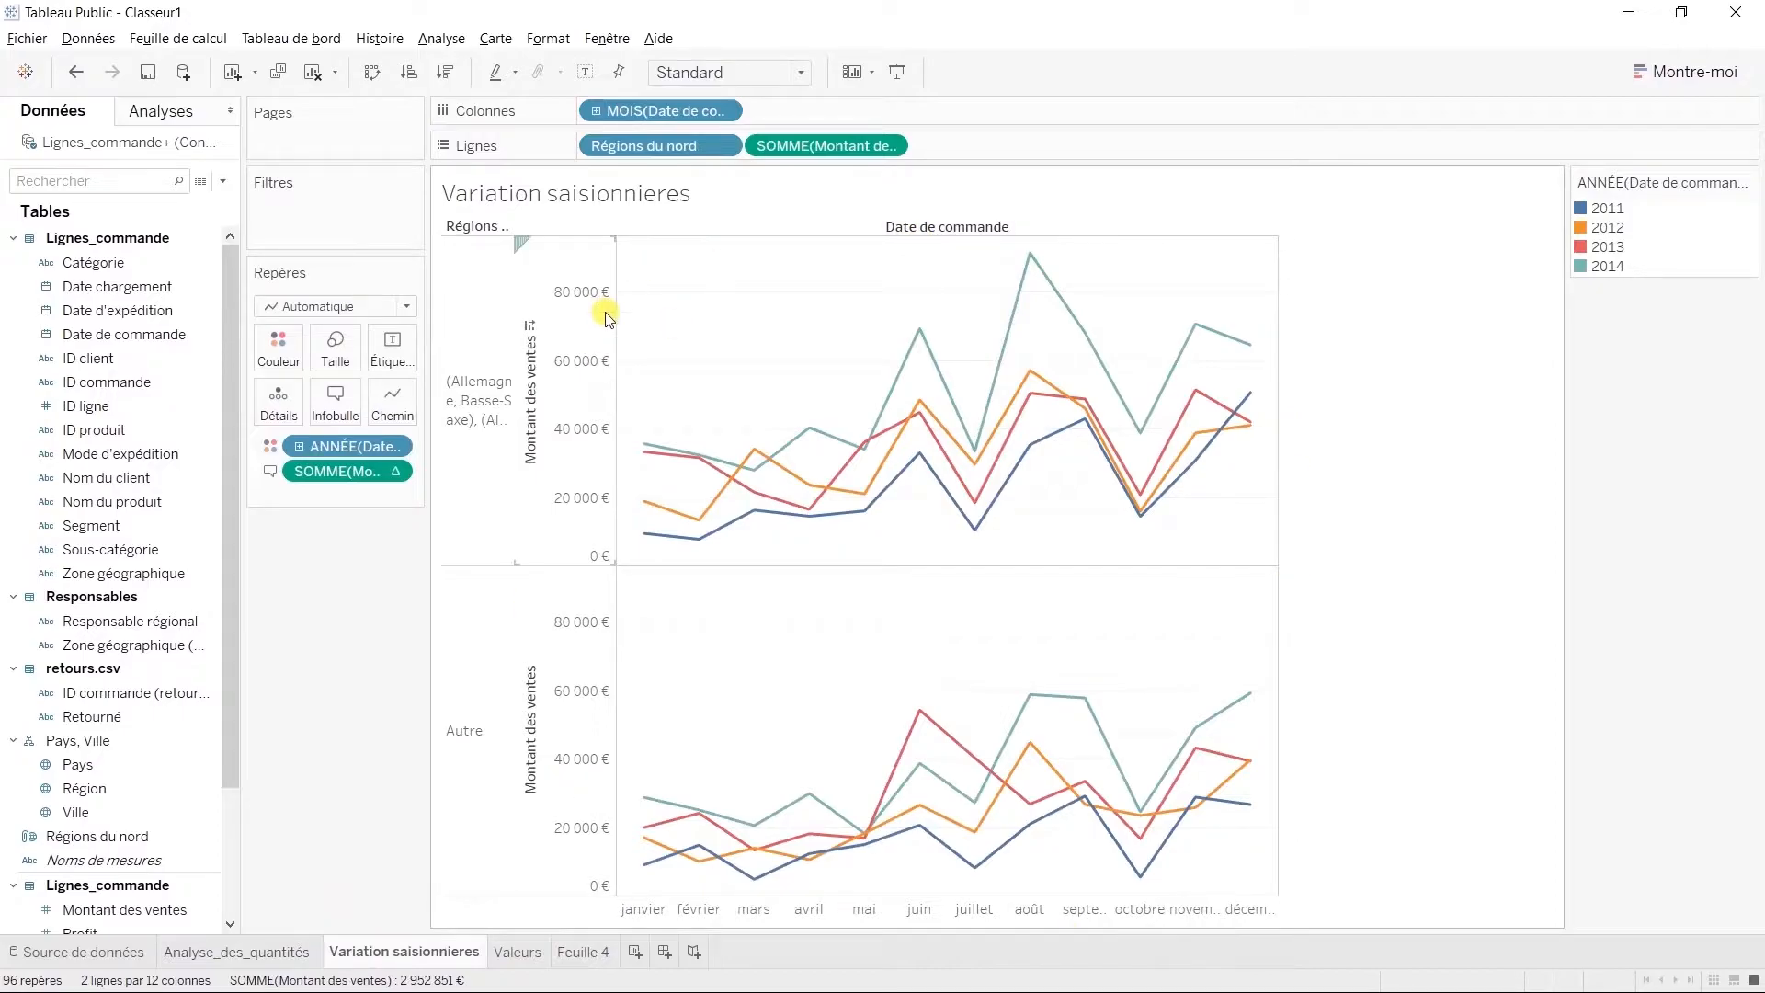
pyautogui.moveTo(626, 145); pyautogui.dragTo(124, 510)
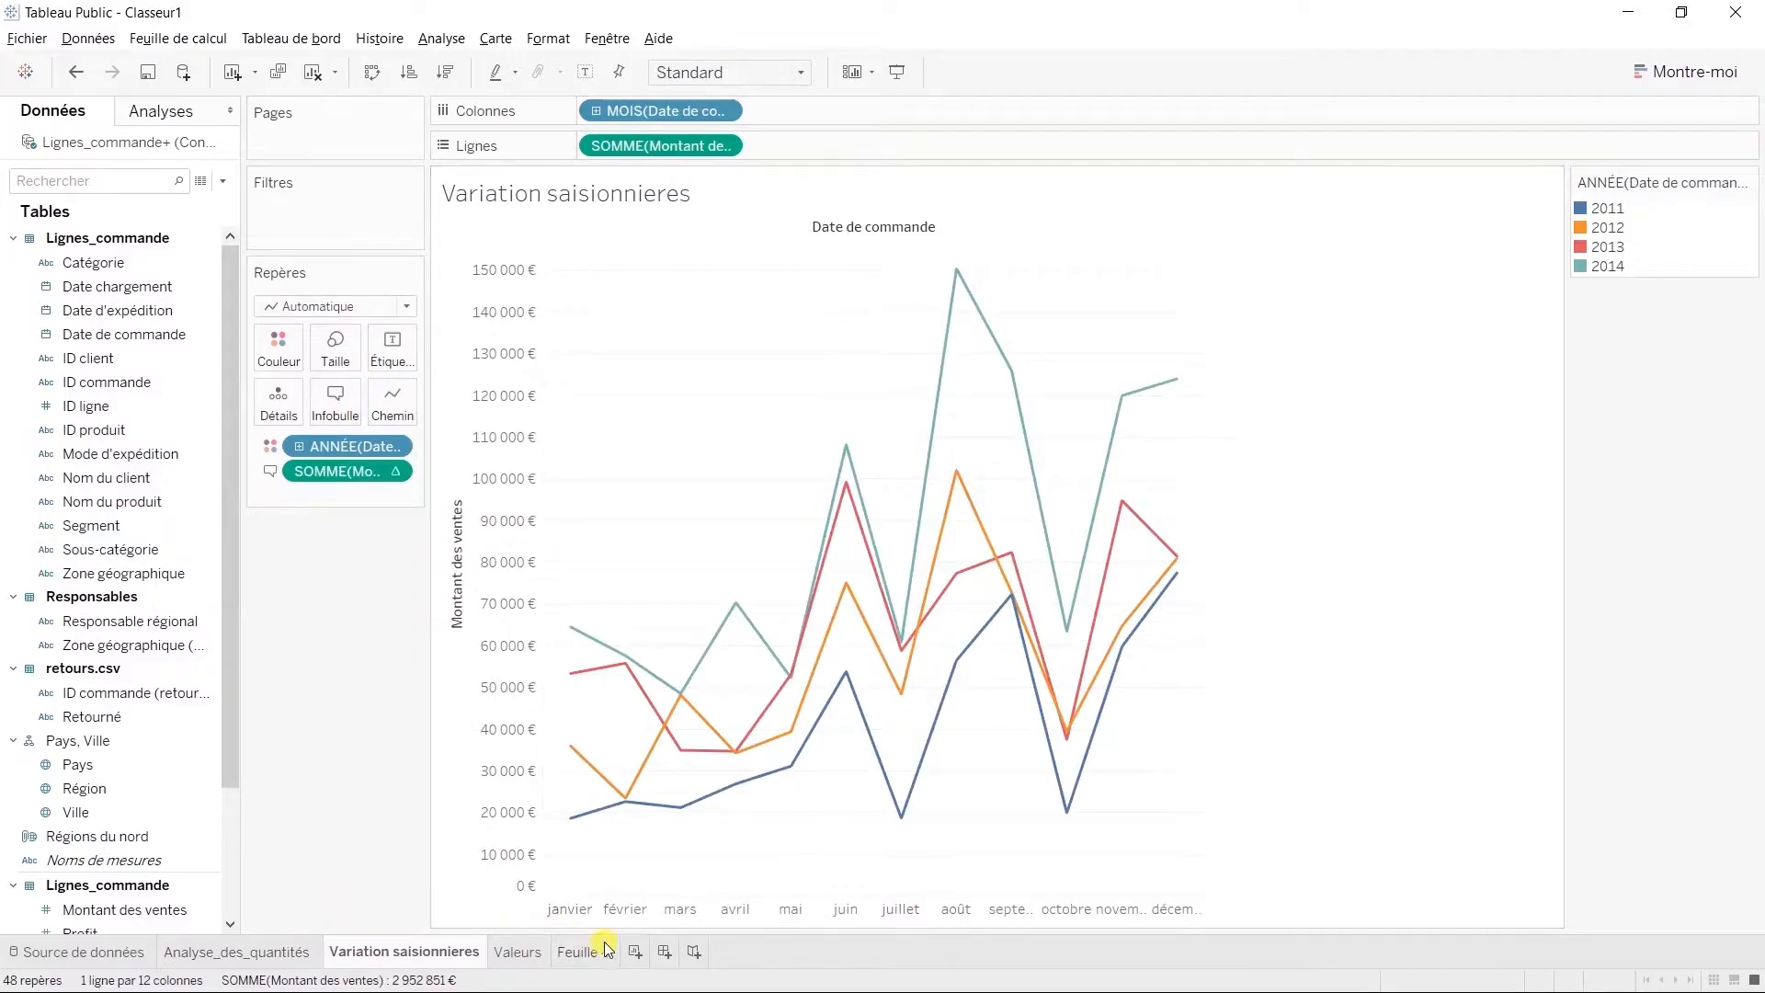
# Filter the Feuille 4 map by Segment with all values included and show the filter control beside the map
pyautogui.click(605, 956)
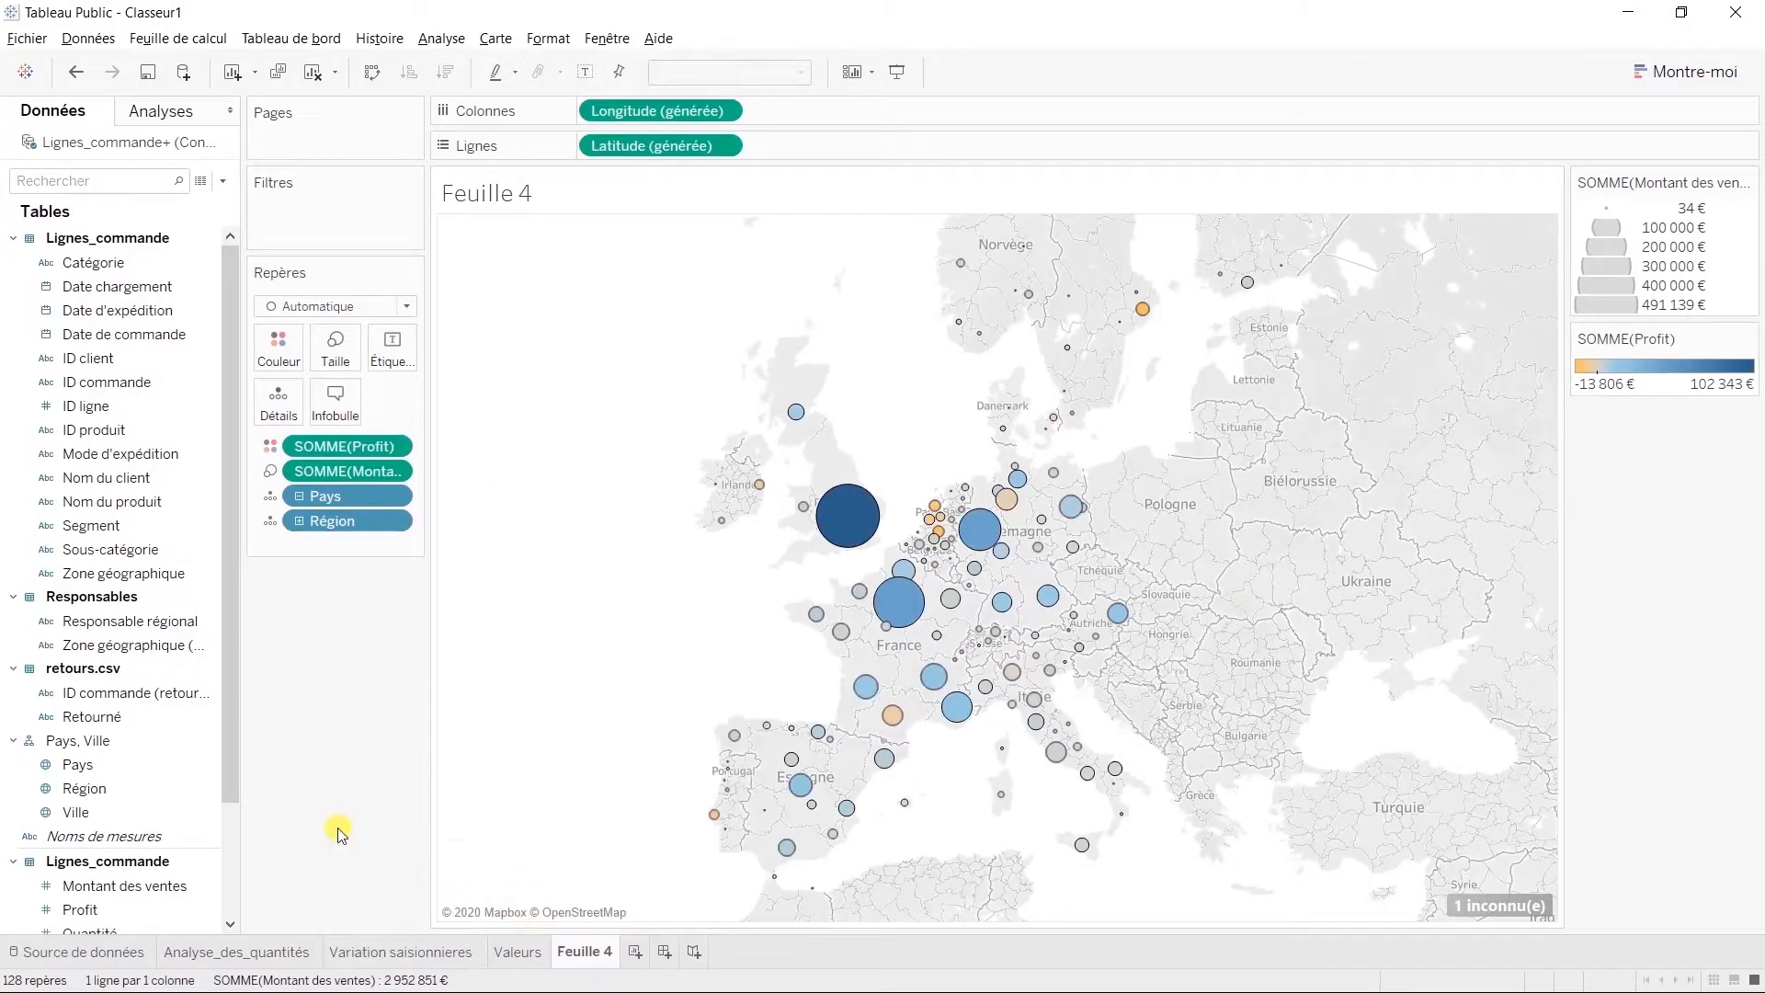
pyautogui.moveTo(85, 528); pyautogui.dragTo(315, 220)
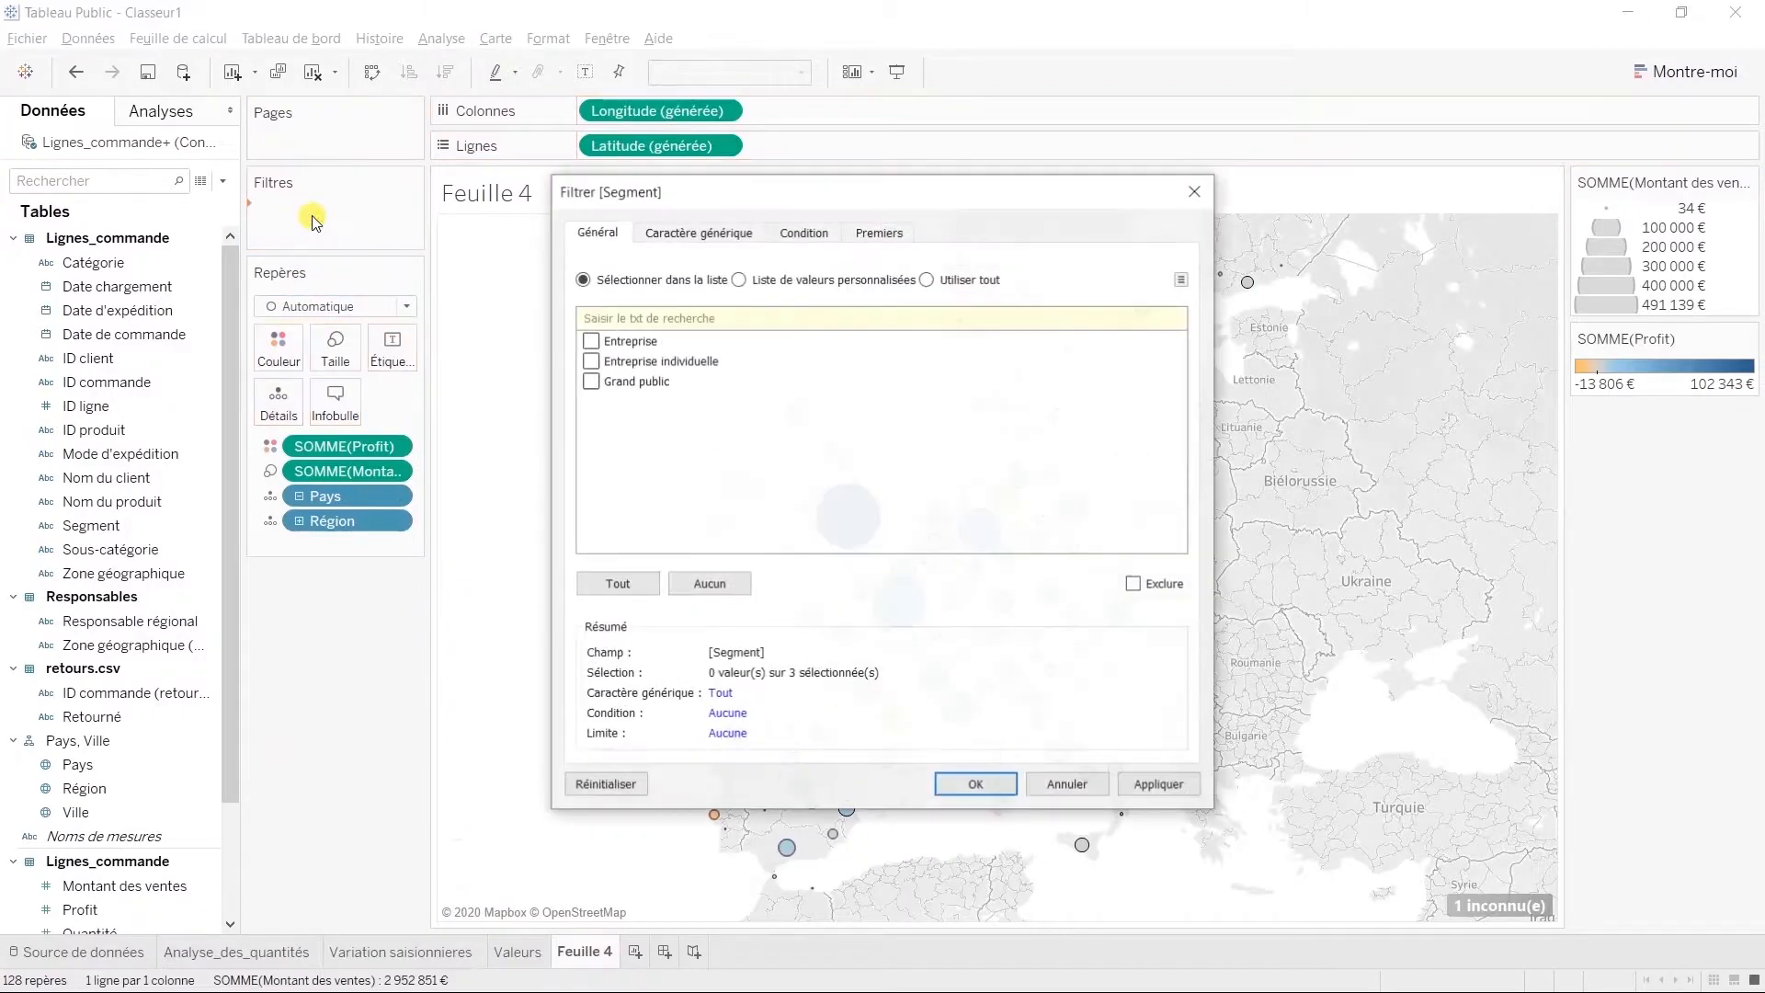
pyautogui.click(616, 583)
pyautogui.click(945, 787)
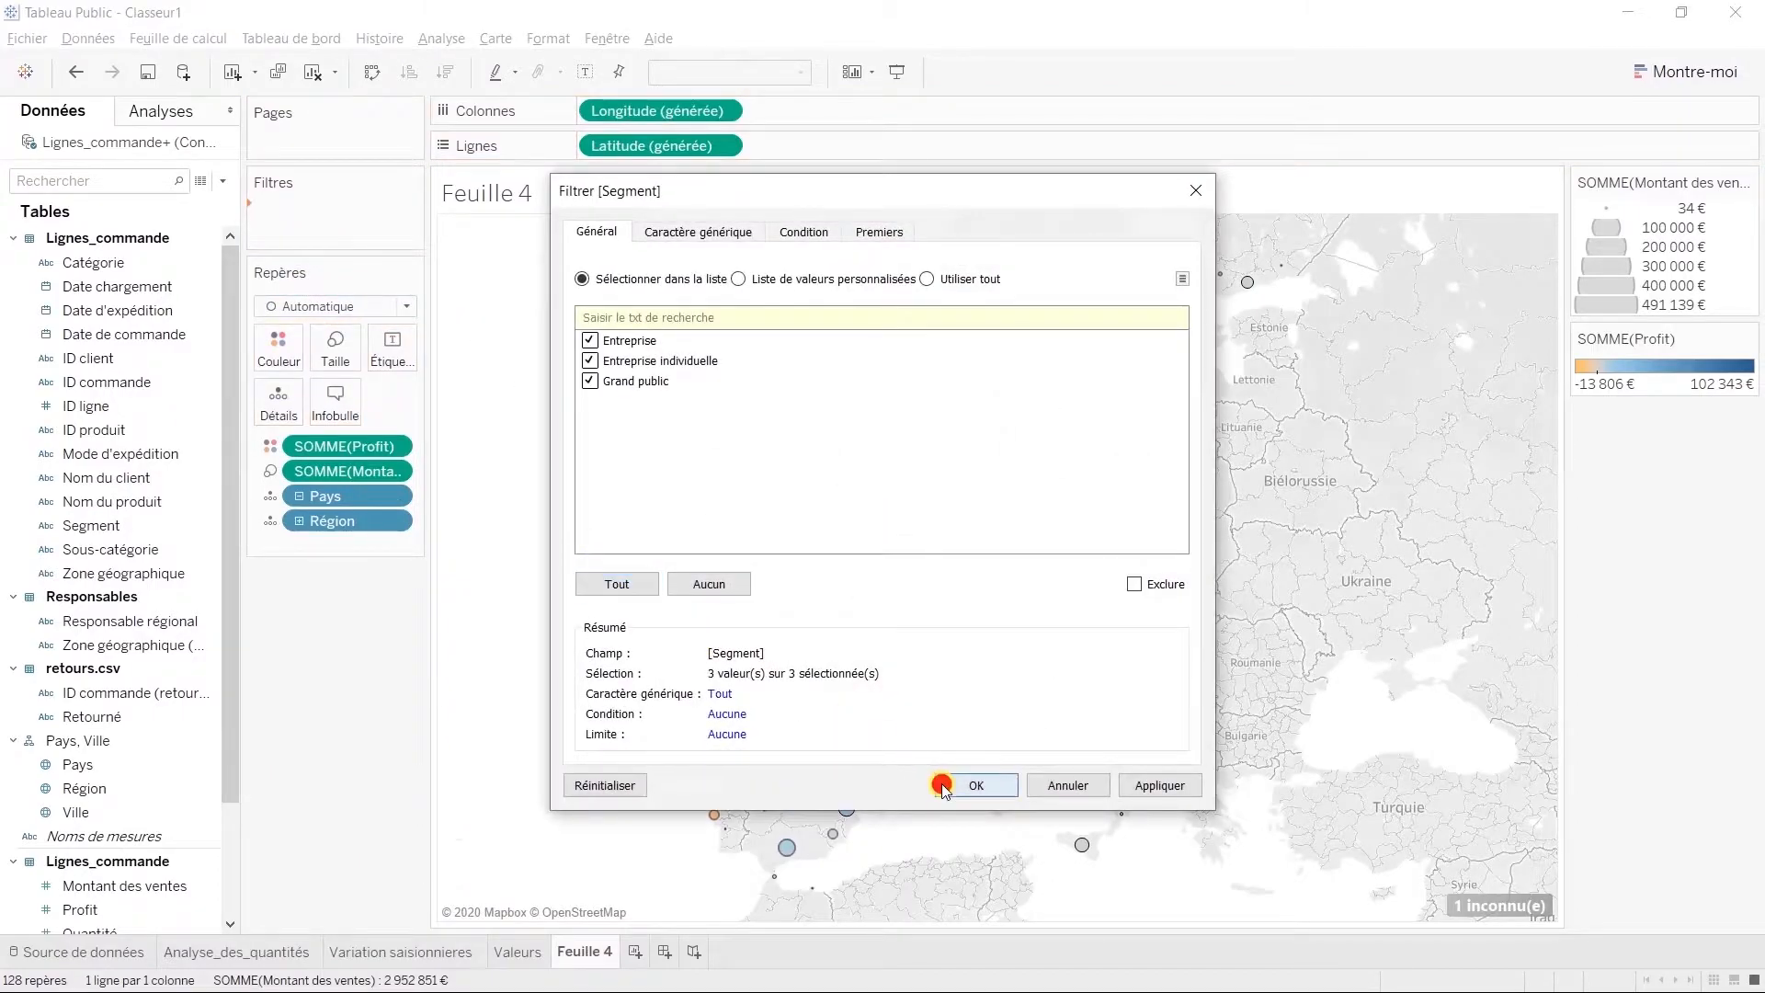
pyautogui.click(401, 212)
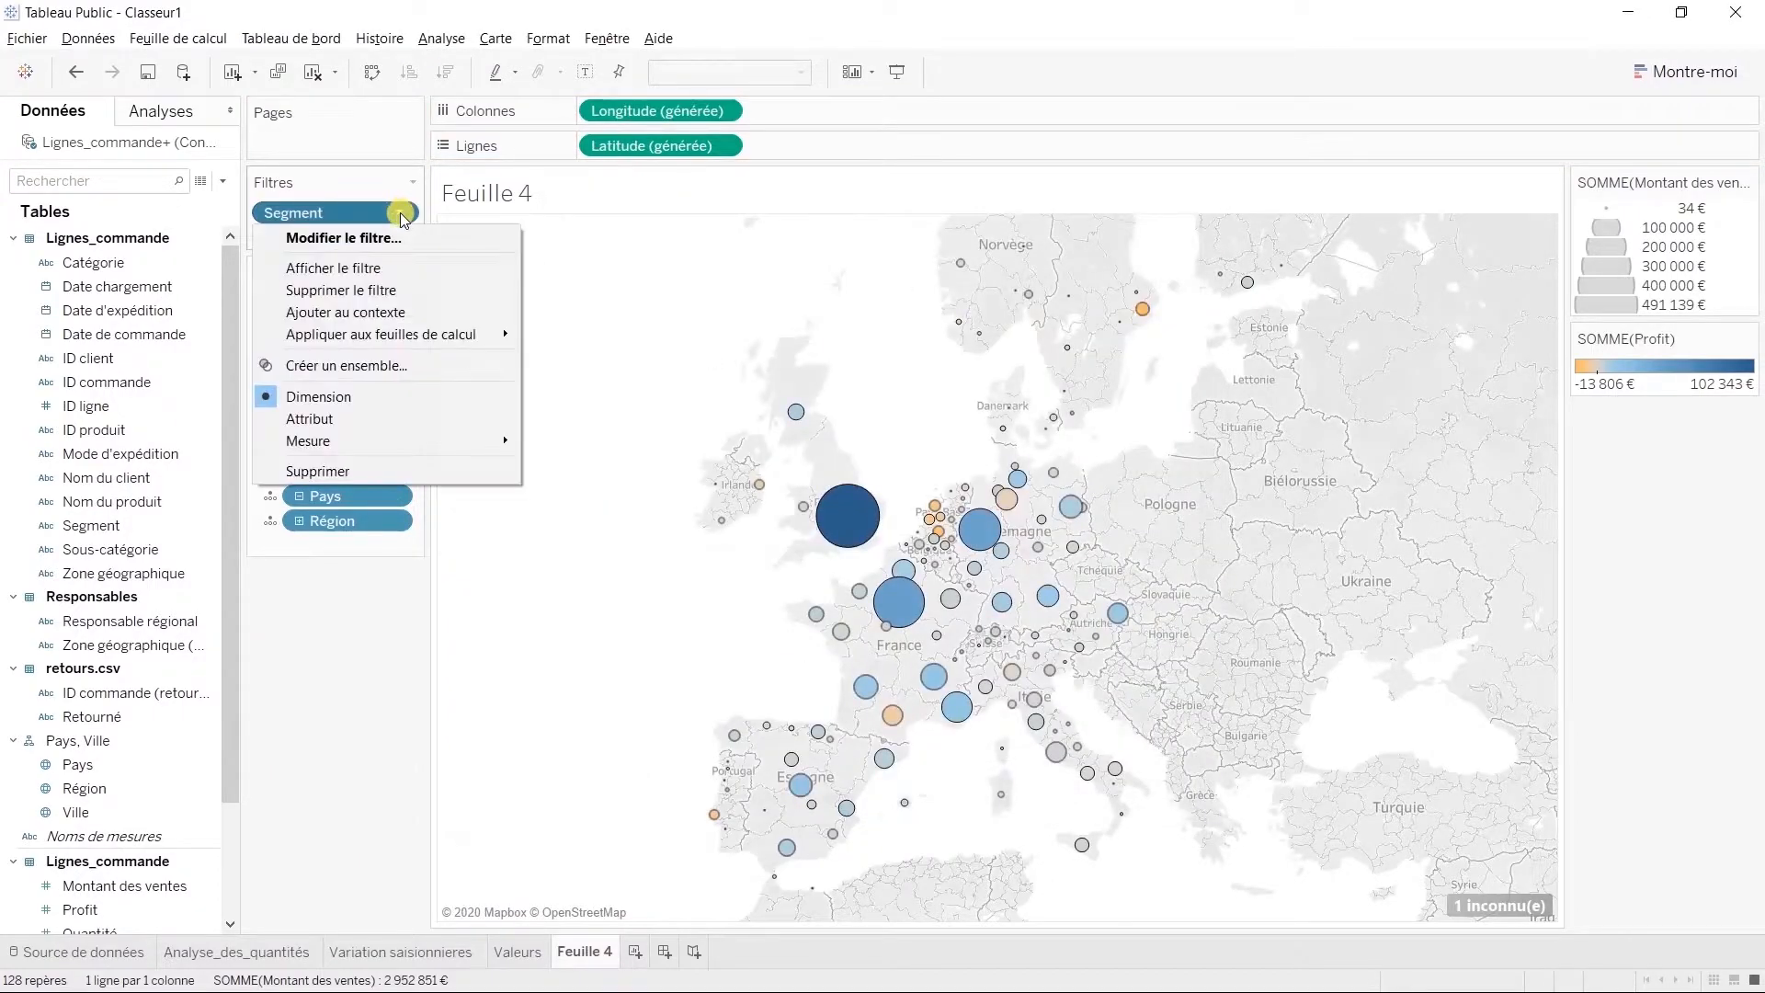
pyautogui.click(385, 273)
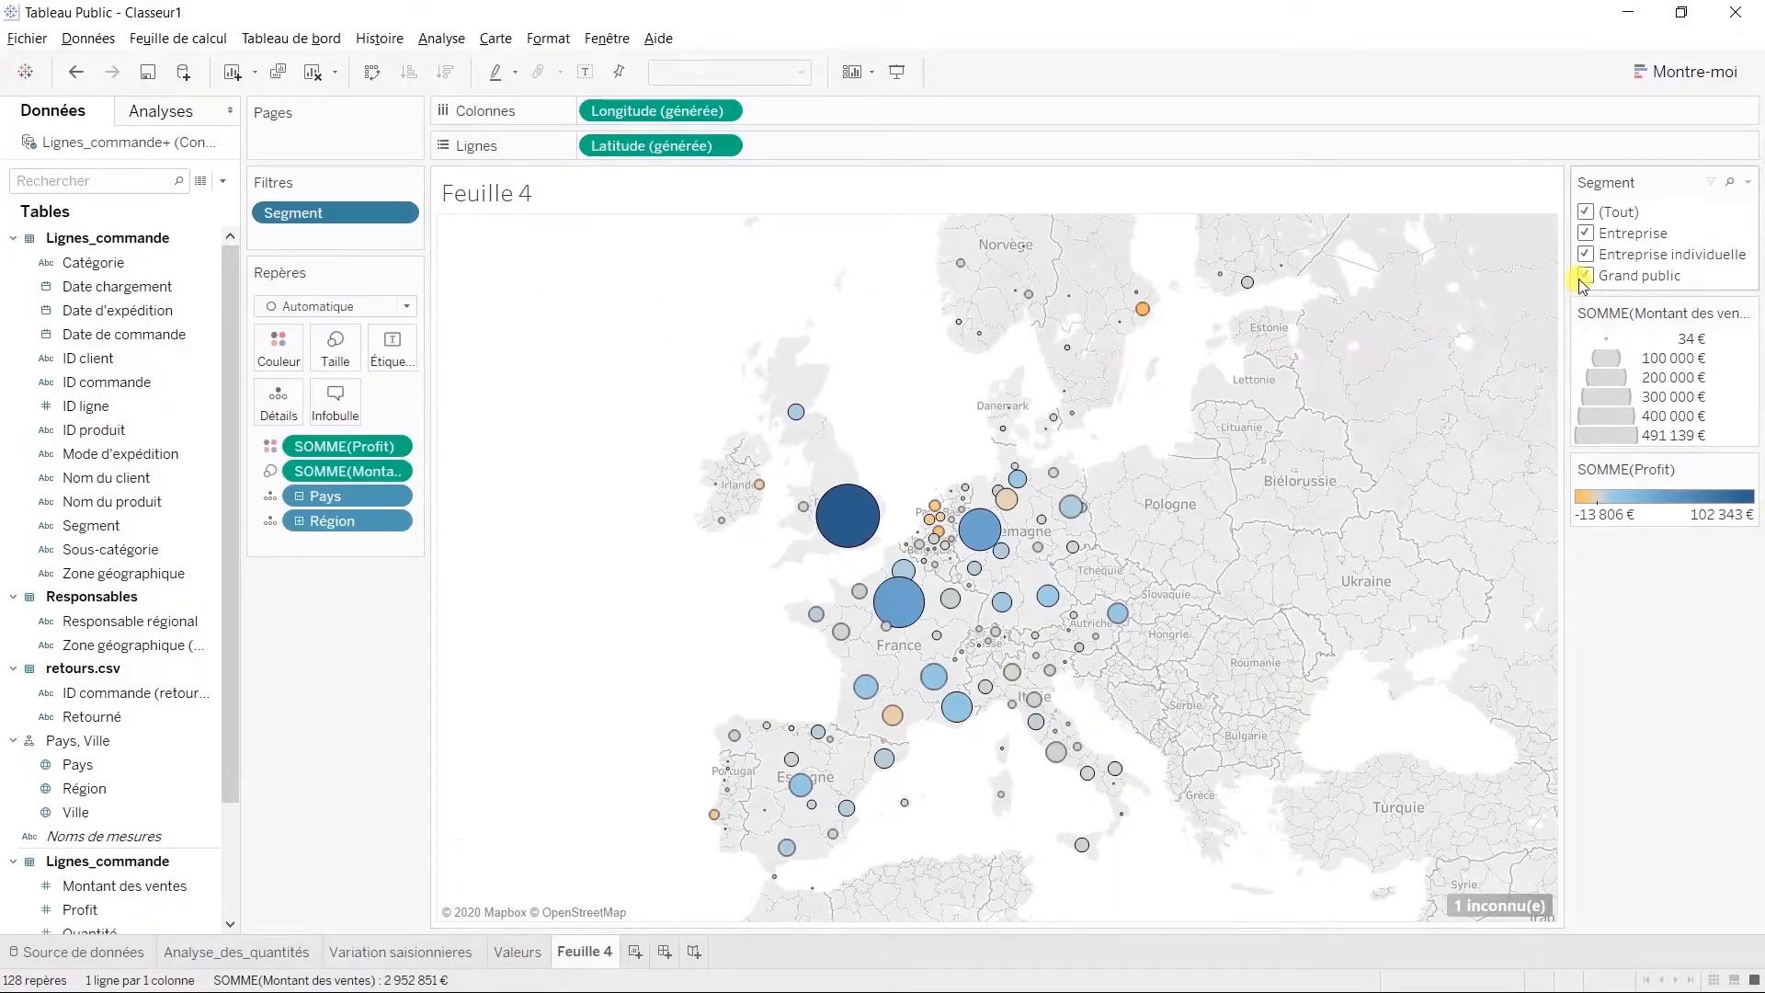
# Test the Segment filter by excluding Entreprise, Entreprise individuelle and Grand public in turn, ending with all segments included
pyautogui.click(1586, 236)
pyautogui.click(1586, 236)
pyautogui.click(1587, 254)
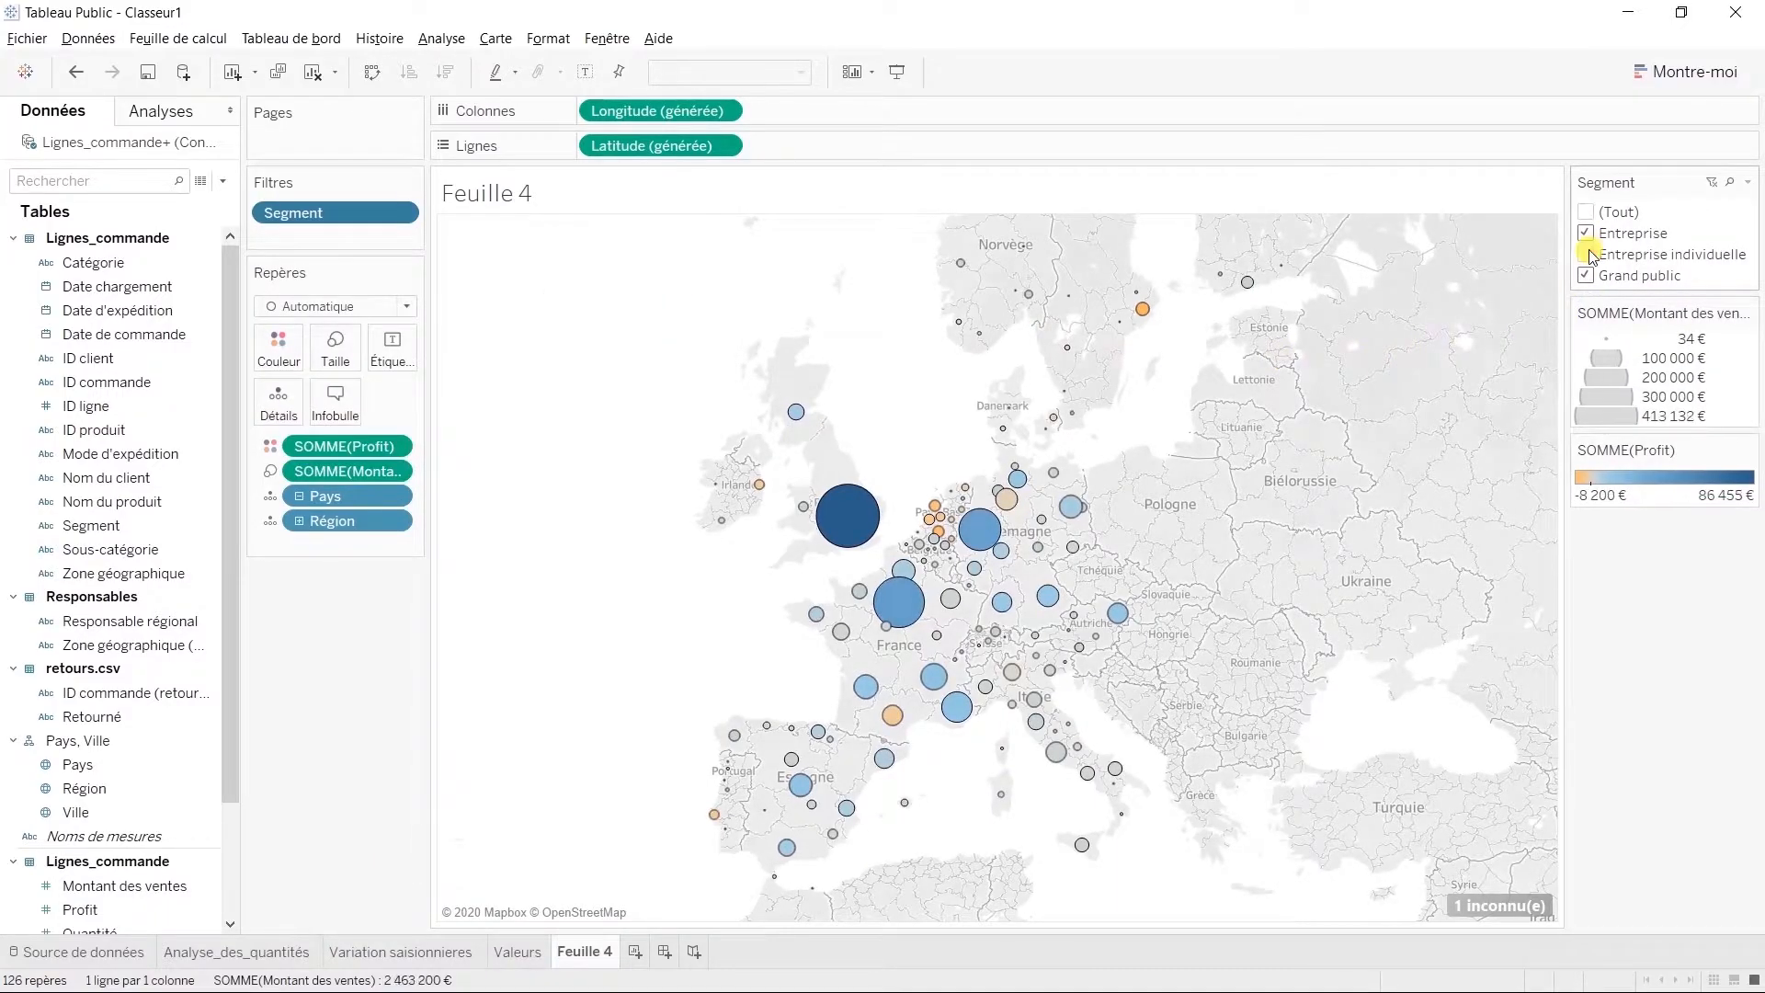
pyautogui.click(1588, 254)
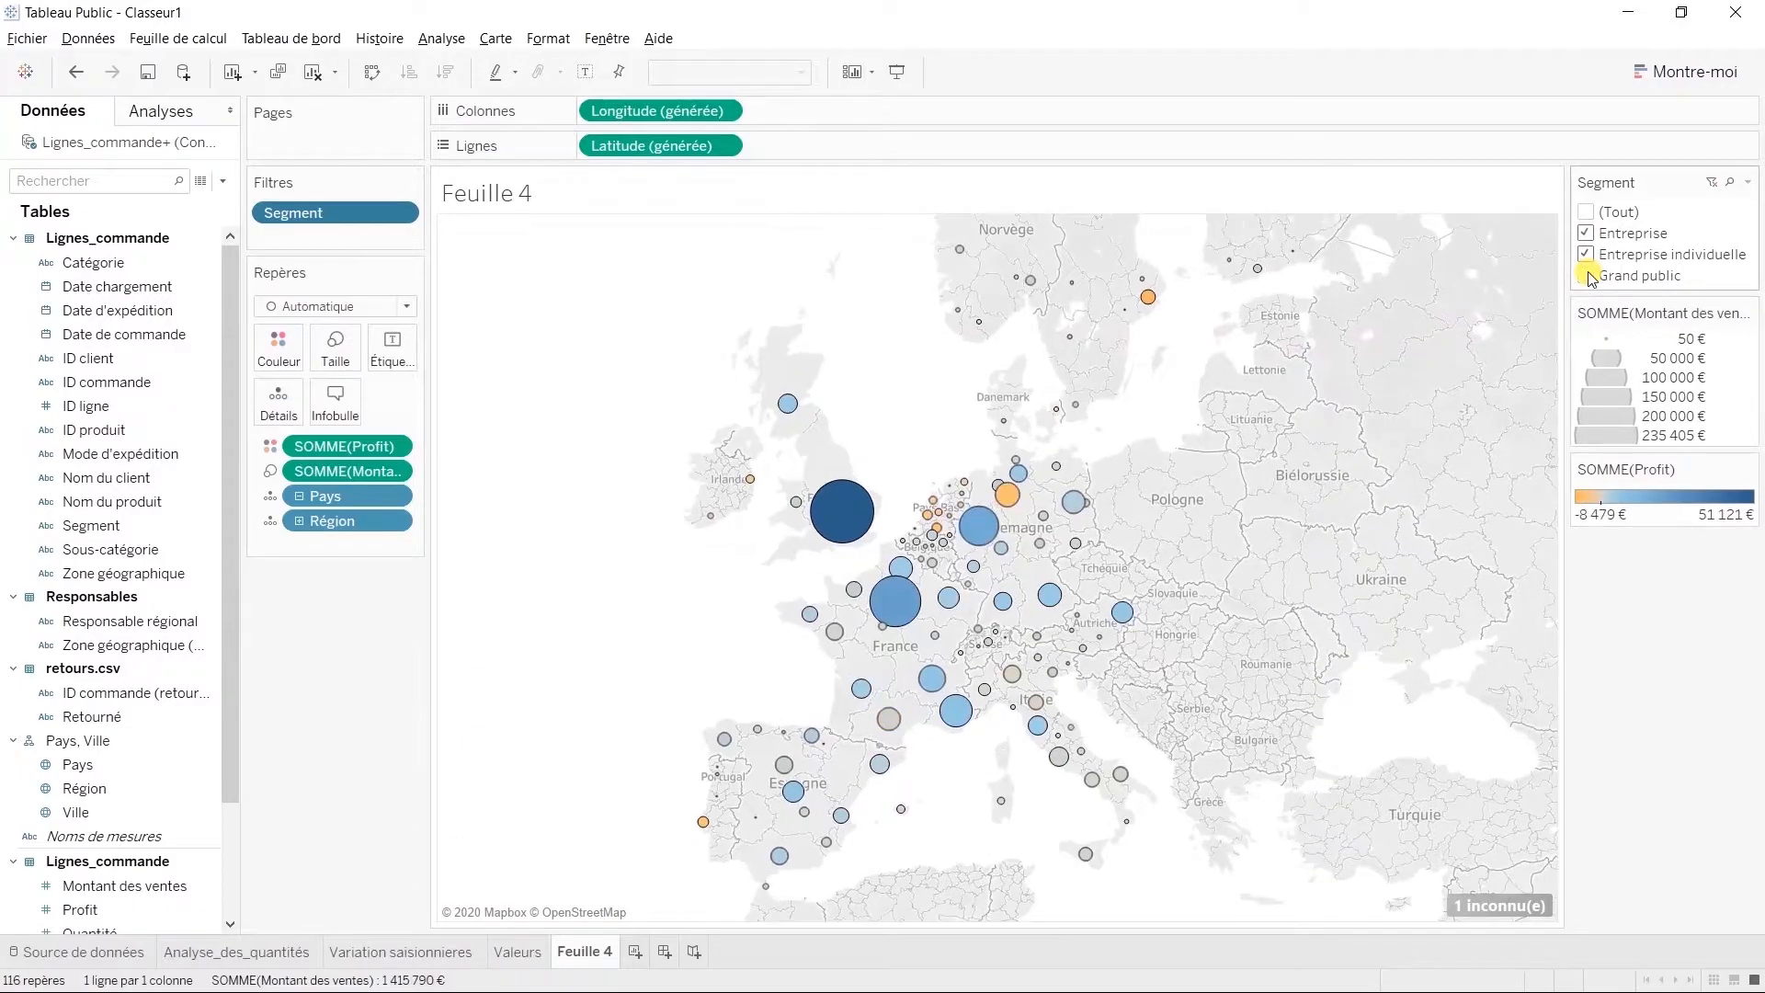
pyautogui.click(1585, 235)
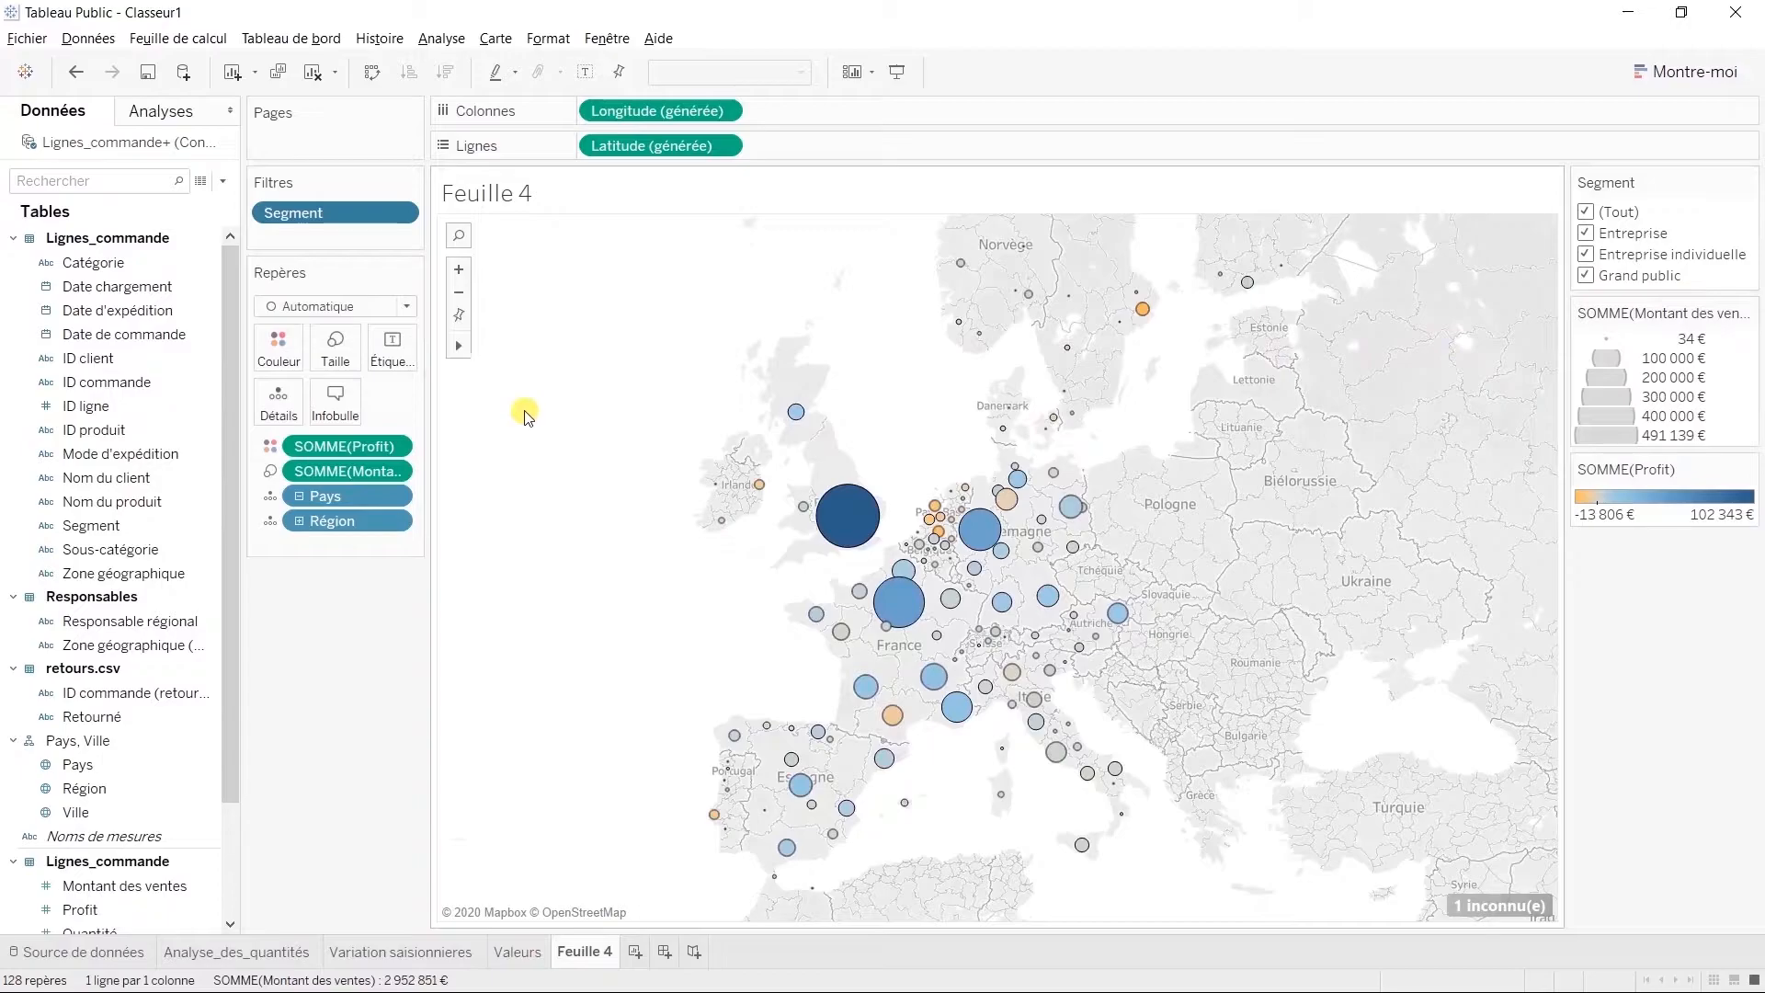
# Page the map by year of Date de commande and play the pages through to 2014
pyautogui.moveTo(106, 338); pyautogui.dragTo(312, 134)
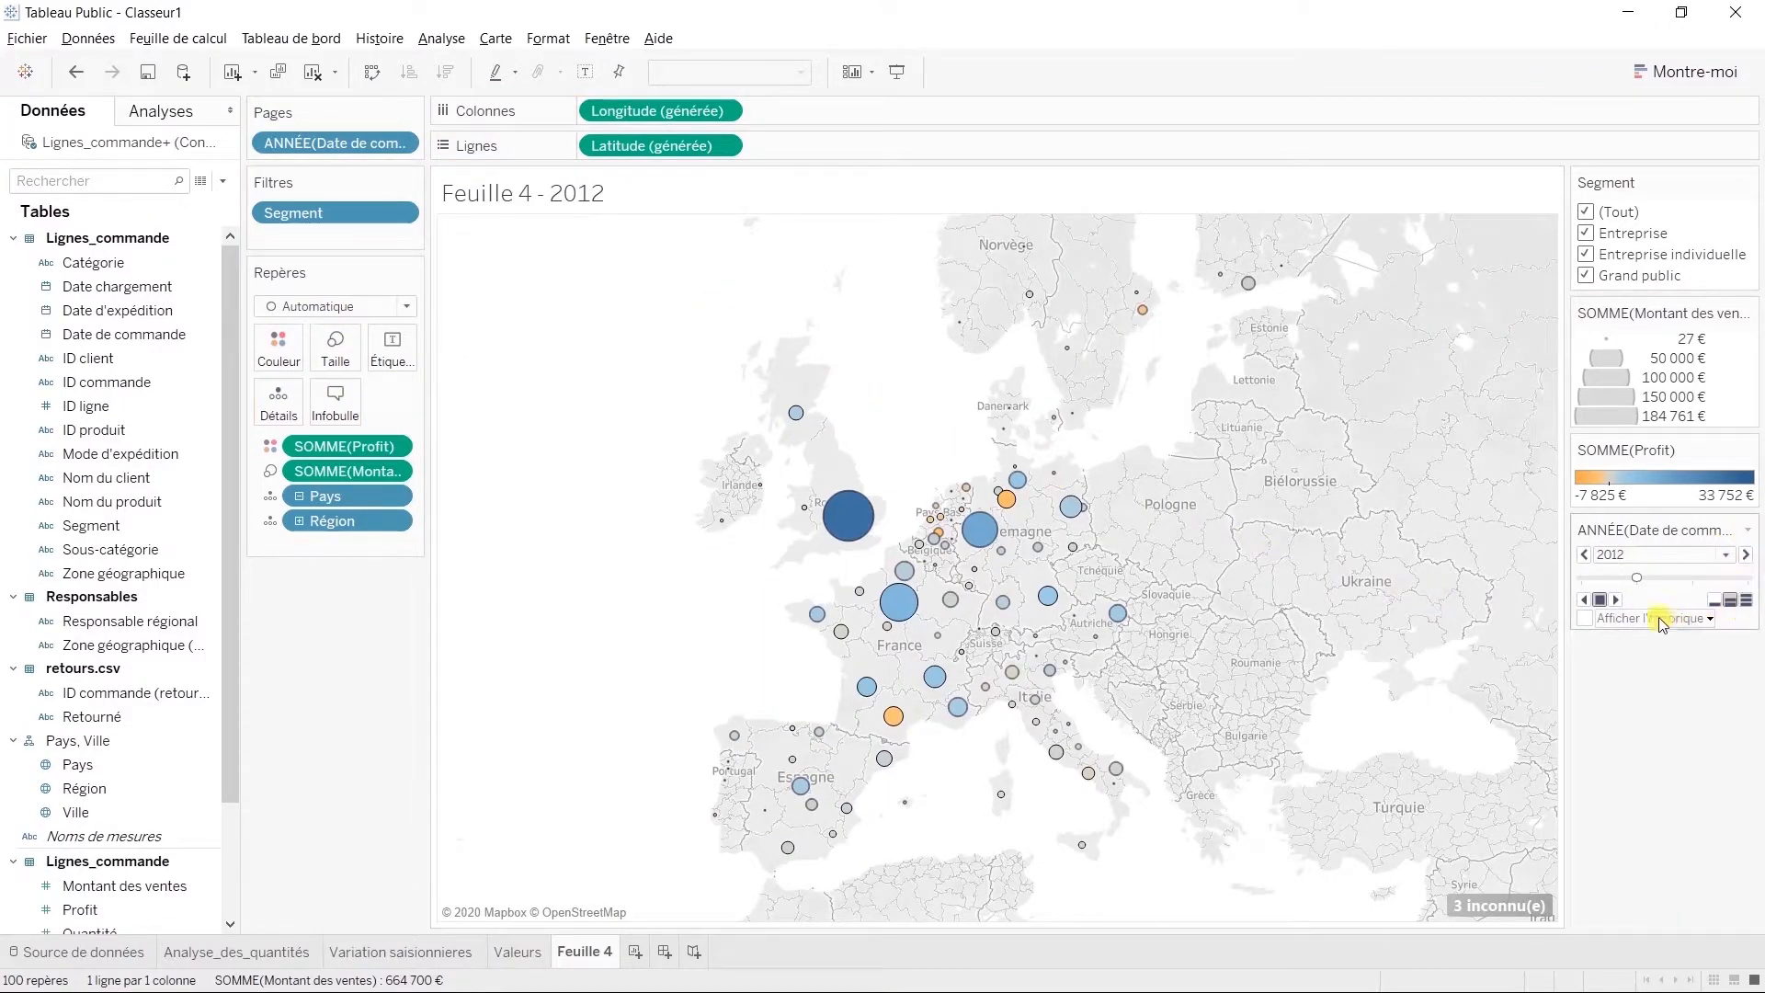
pyautogui.click(1619, 602)
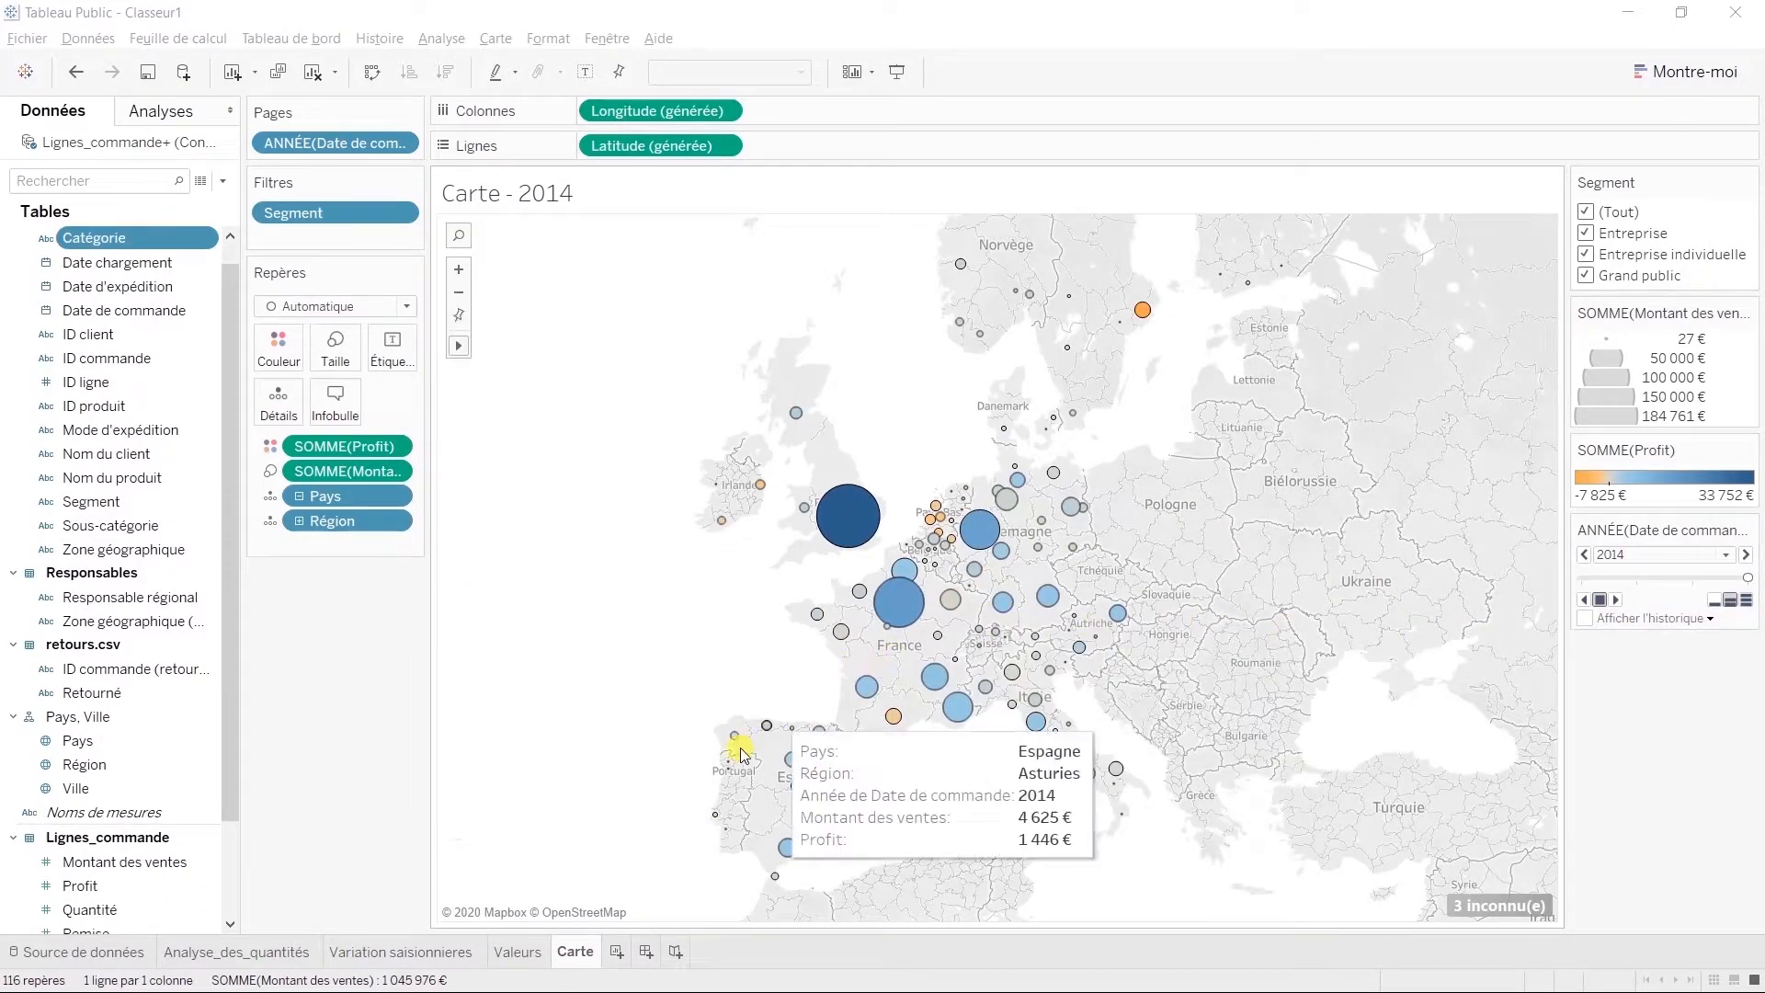
# On a new worksheet, build a hierarchy named "Axe produit" from Catégorie, Sous-catégorie and Nom du produit
pyautogui.click(616, 953)
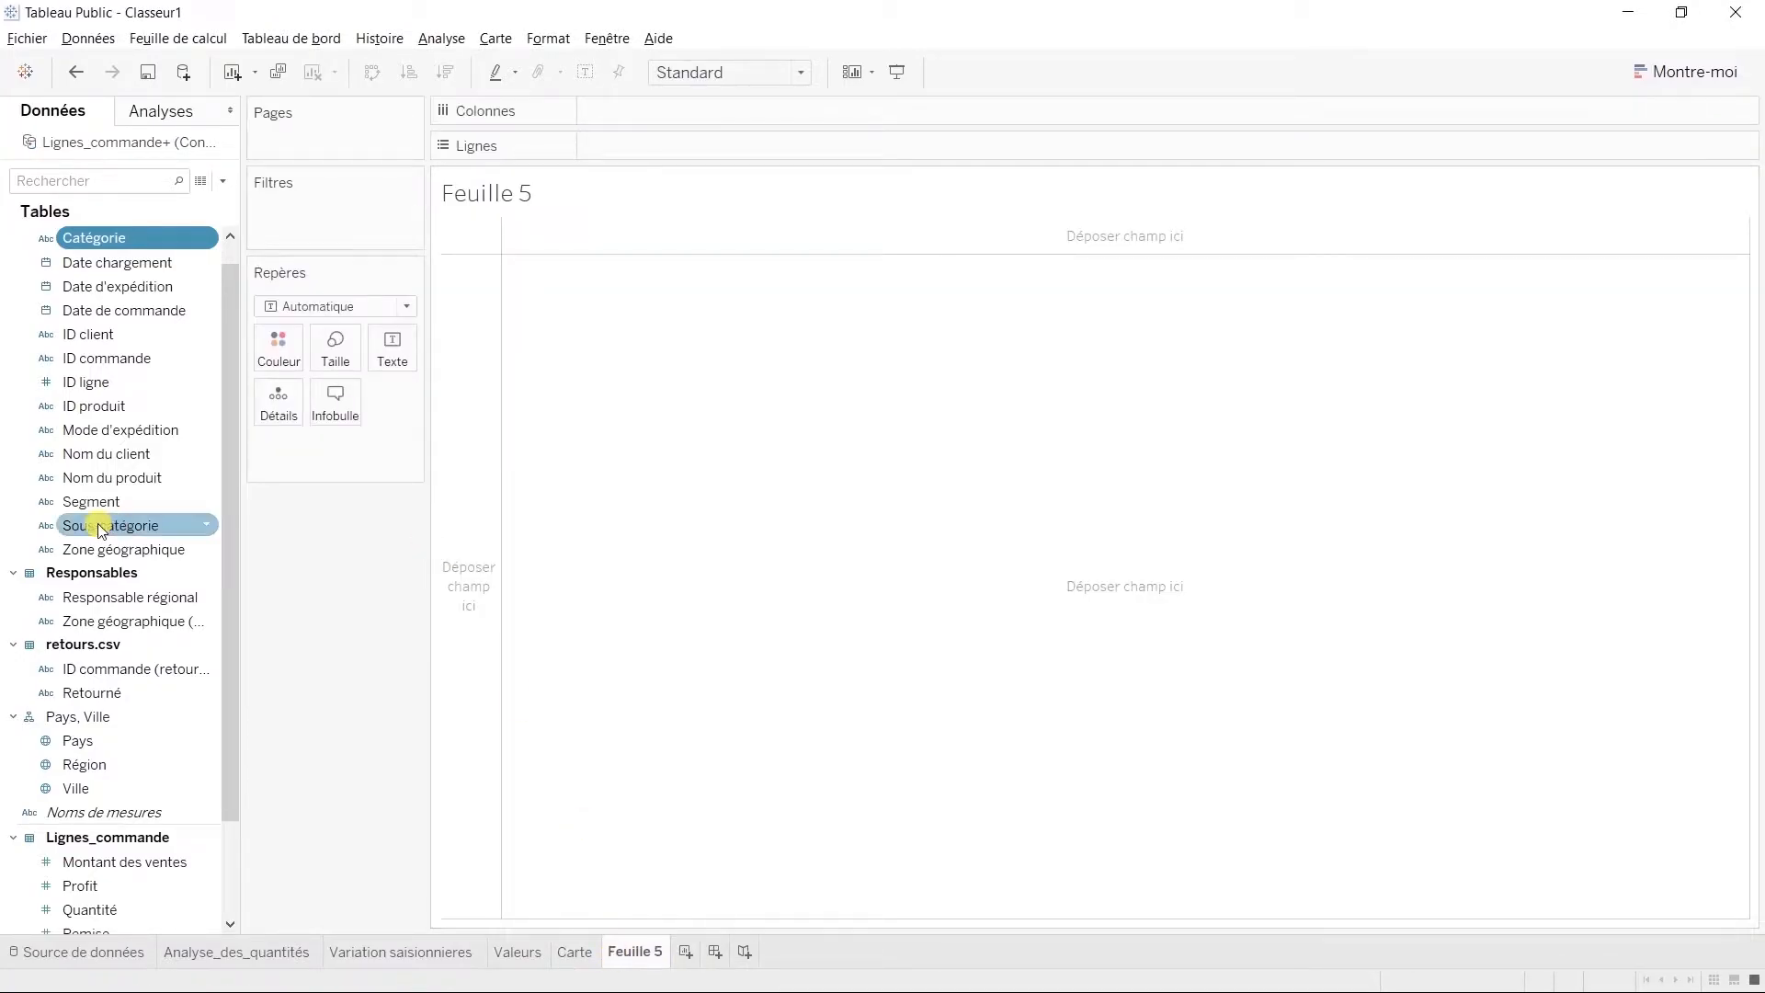
pyautogui.moveTo(86, 522); pyautogui.dragTo(112, 259)
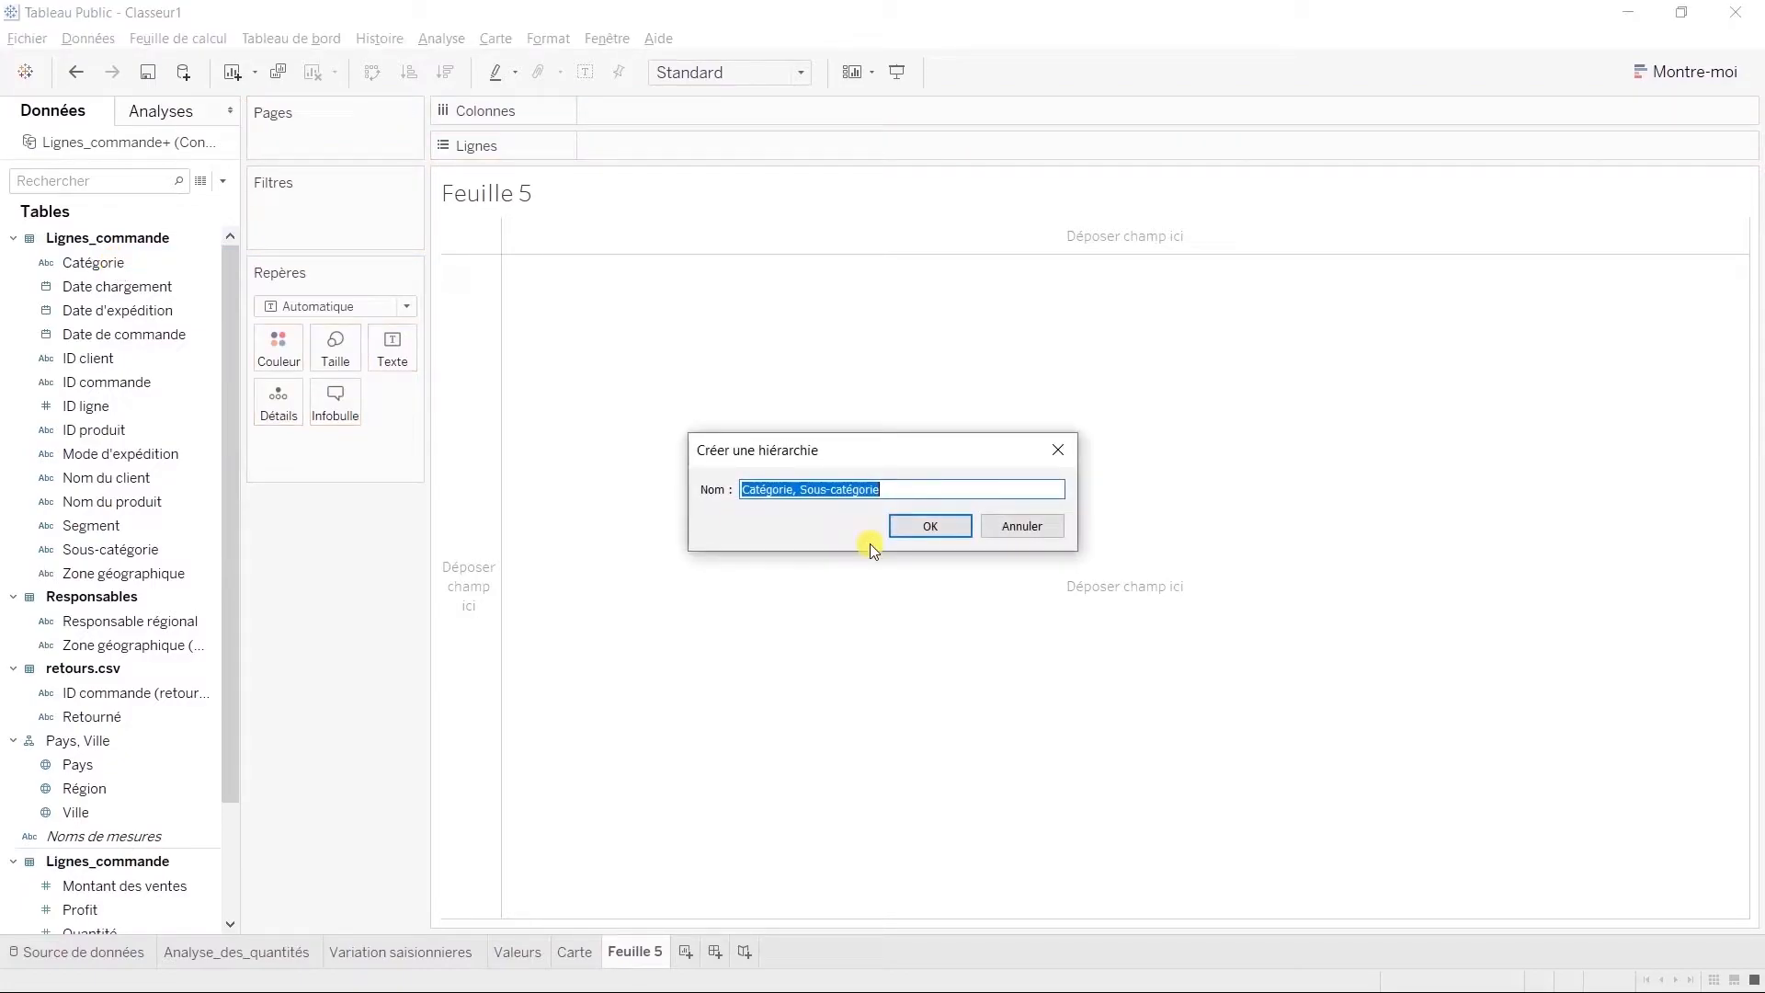
pyautogui.write('Axe produit')
pyautogui.press('Return')
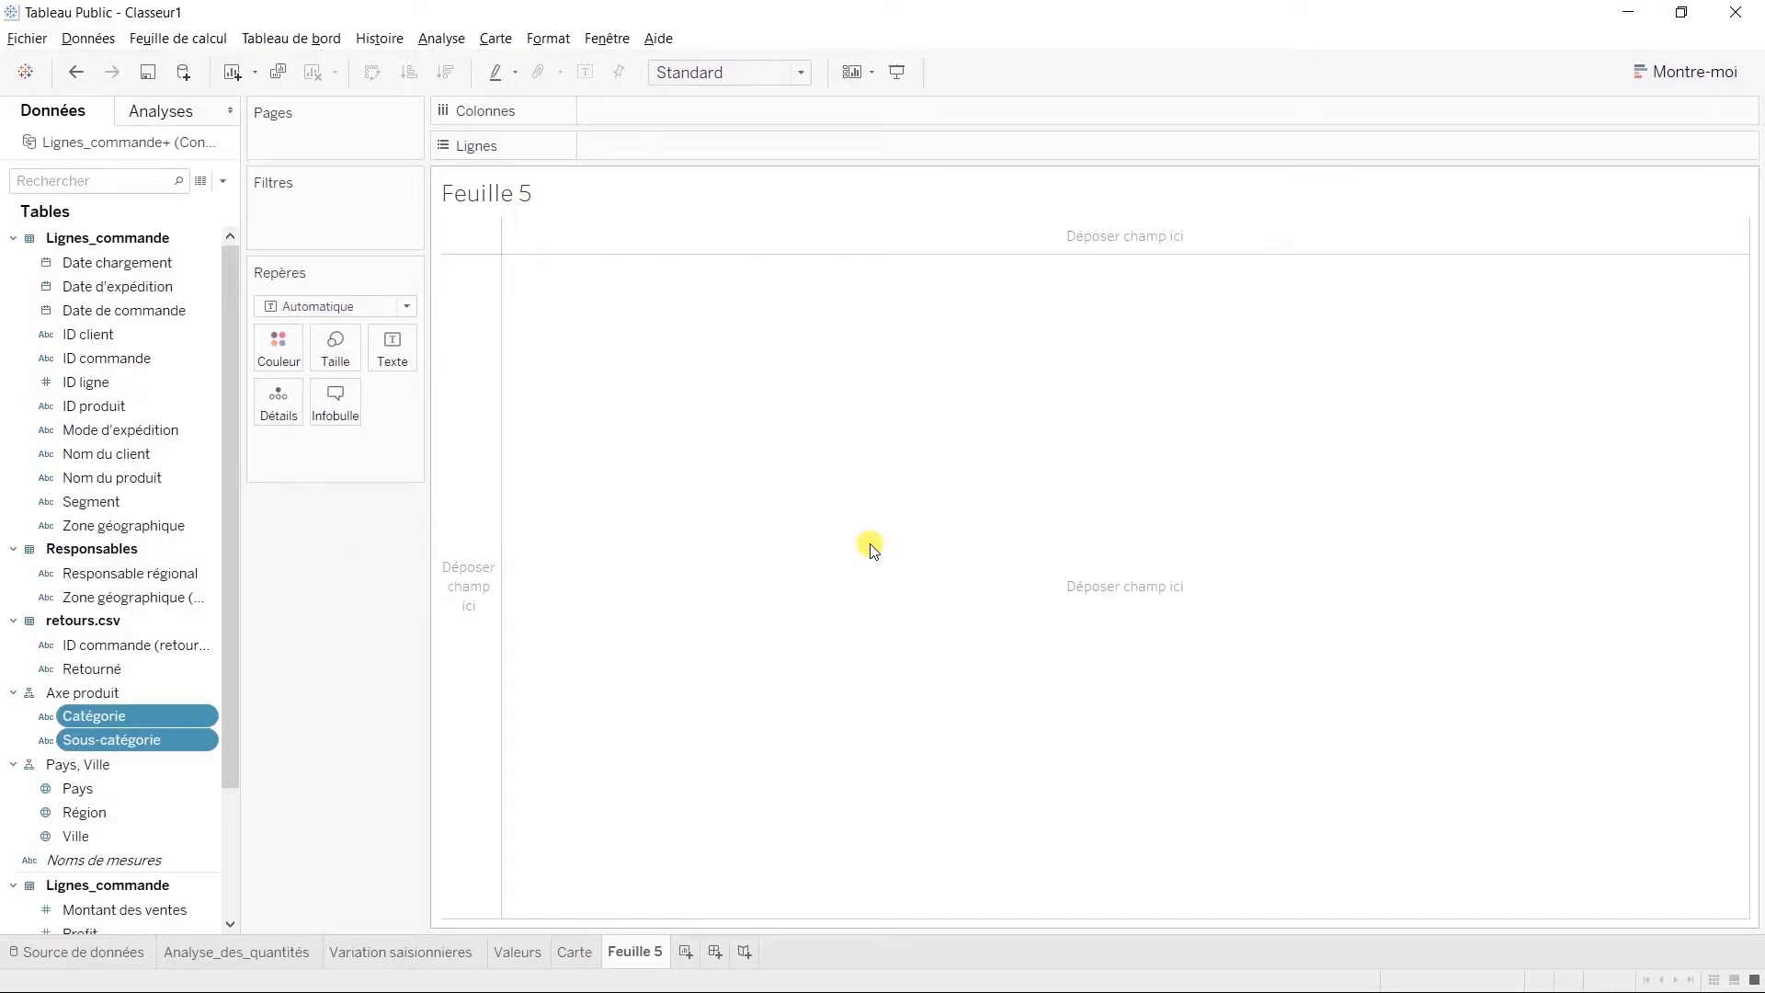
pyautogui.click(144, 480)
pyautogui.moveTo(144, 480); pyautogui.dragTo(138, 747)
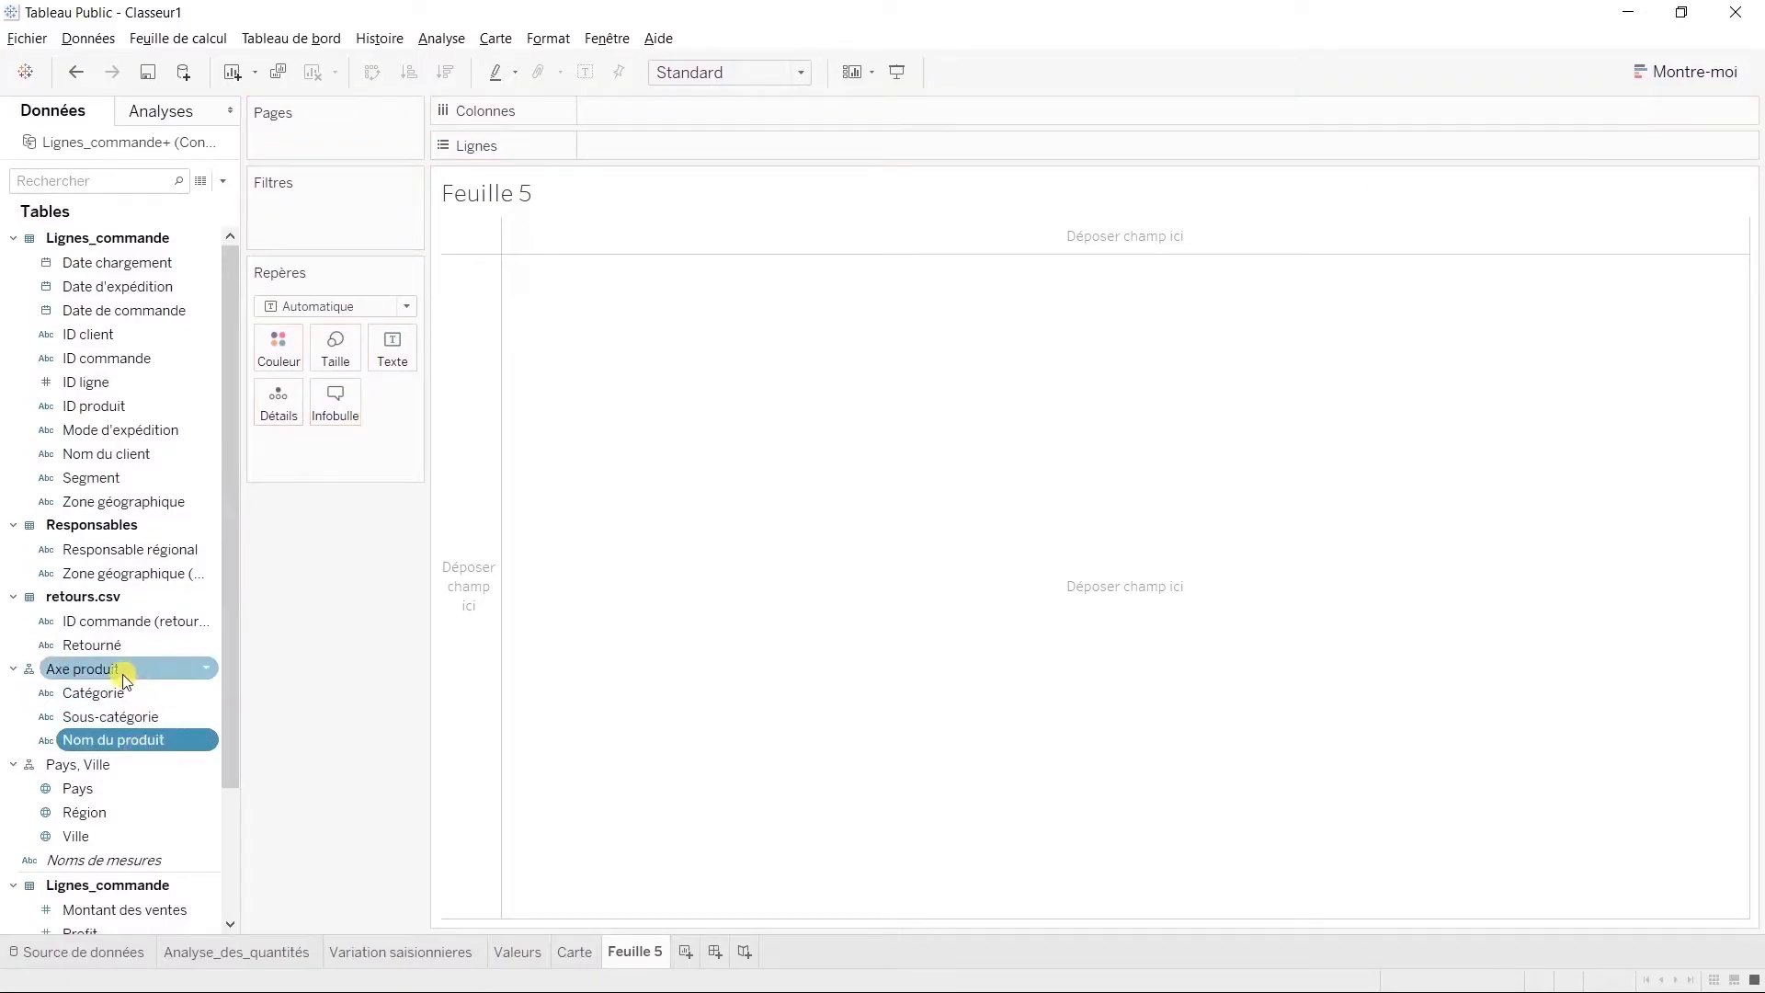
# Chart Montant des ventes as bars by Axe produit, drill down to Nom du produit, and collapse back to Sous-catégorie
pyautogui.moveTo(68, 671); pyautogui.dragTo(704, 432)
pyautogui.moveTo(129, 910); pyautogui.dragTo(692, 112)
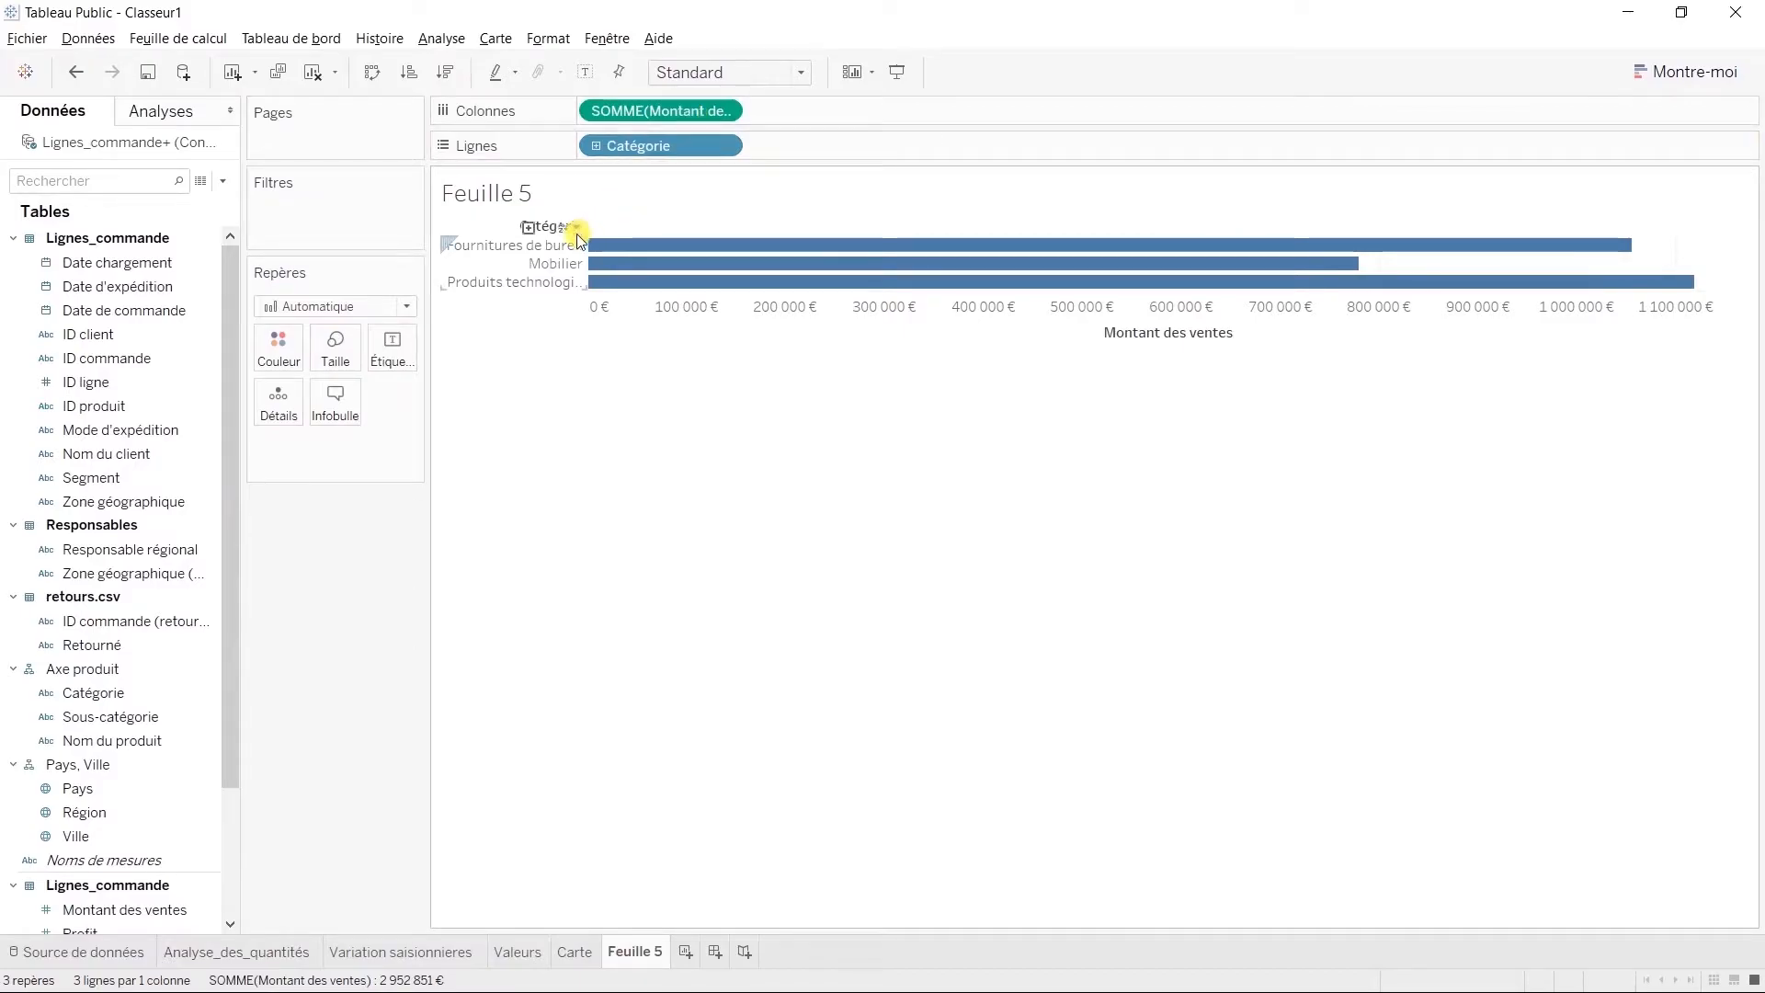
pyautogui.click(528, 227)
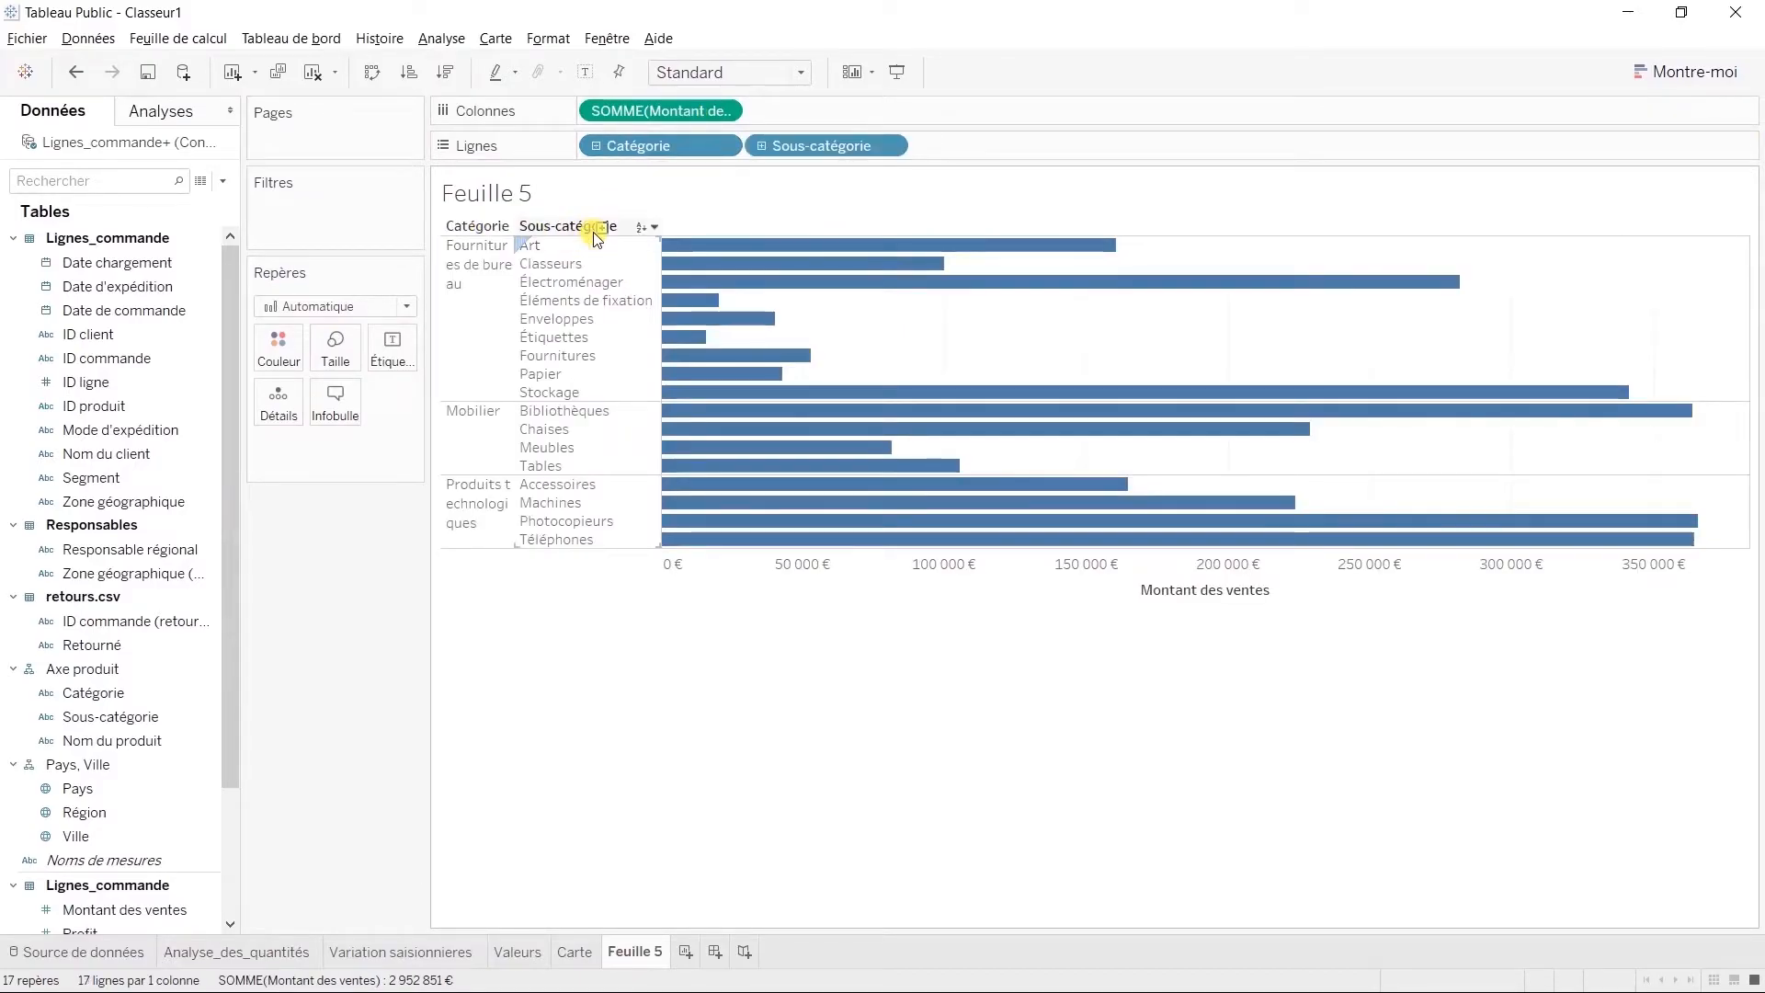
pyautogui.click(602, 228)
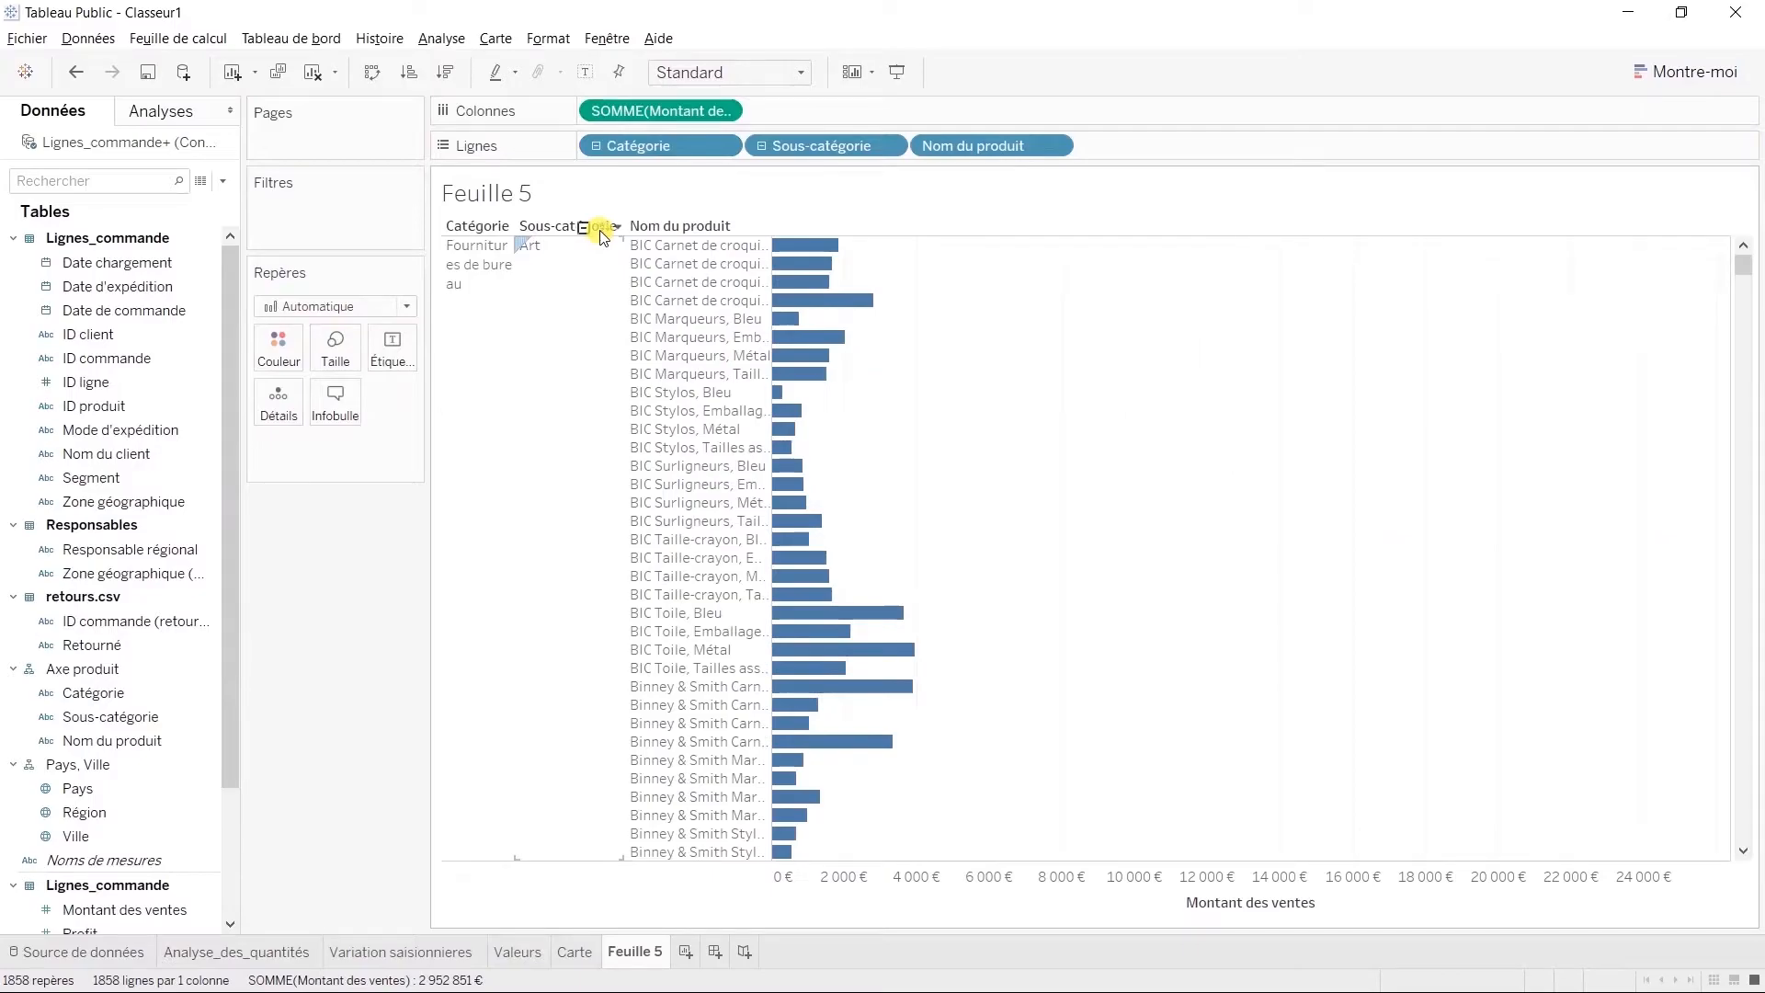
pyautogui.click(583, 230)
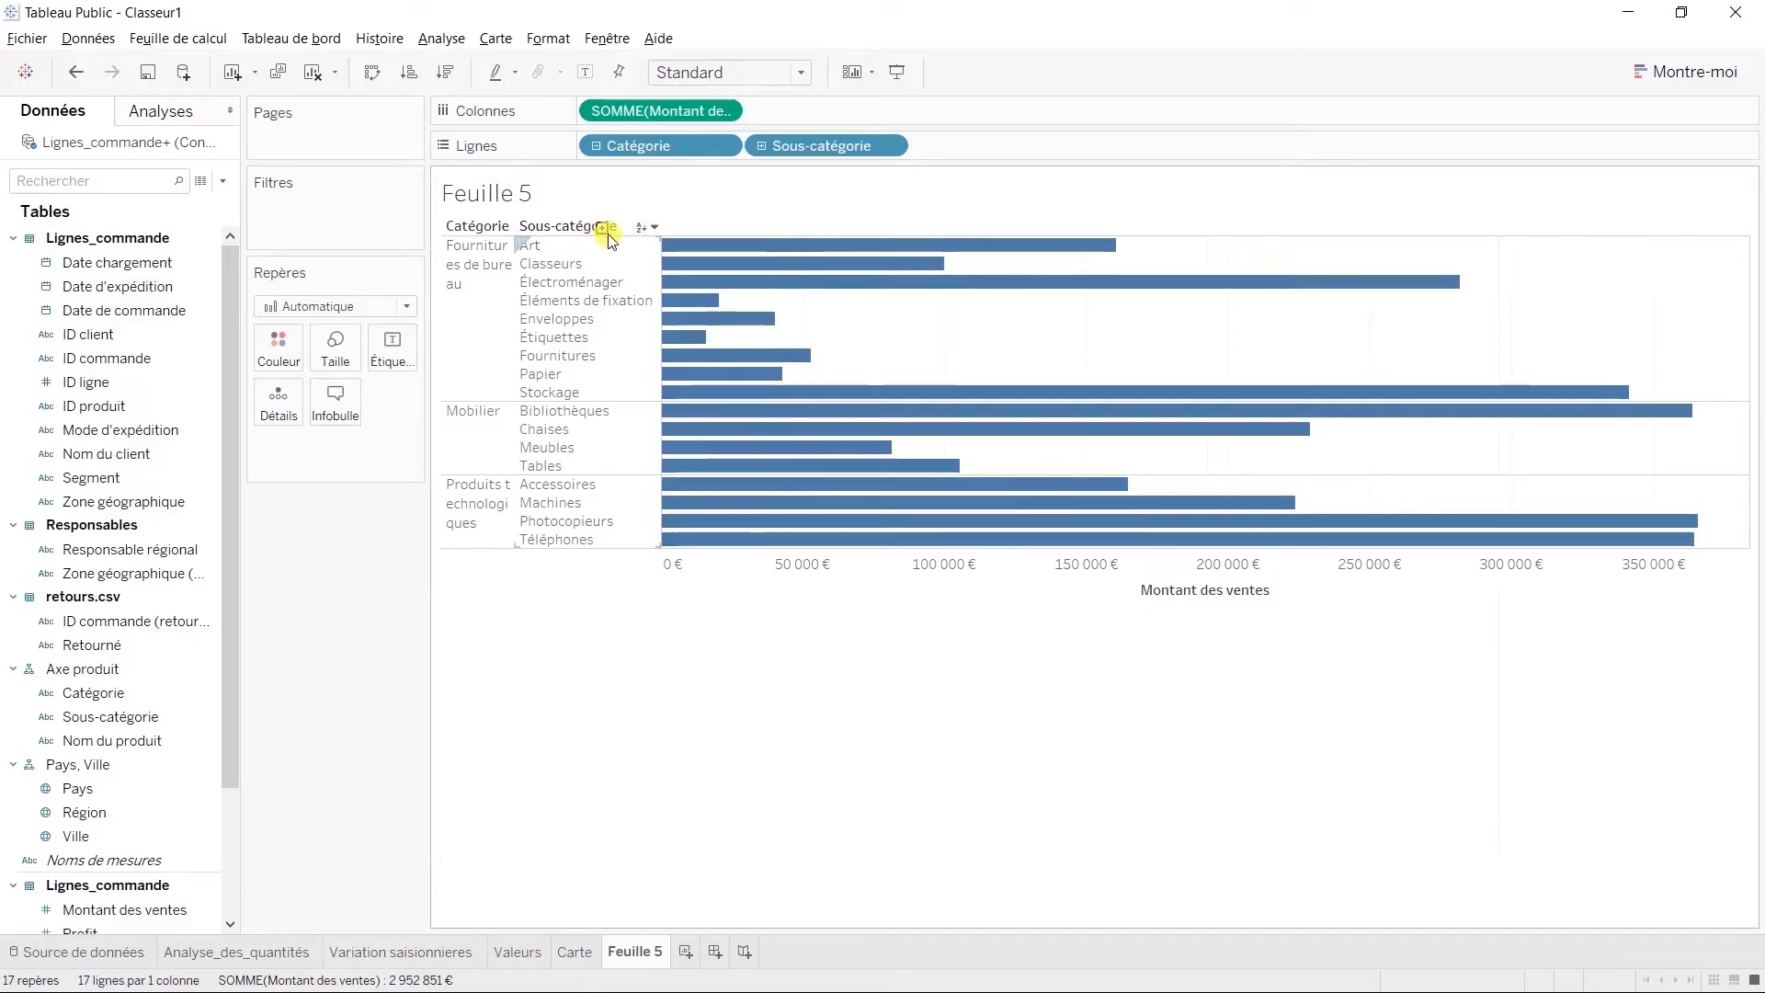
# Show value labels on the sub-category bars and colour them by Profit
pyautogui.click(584, 79)
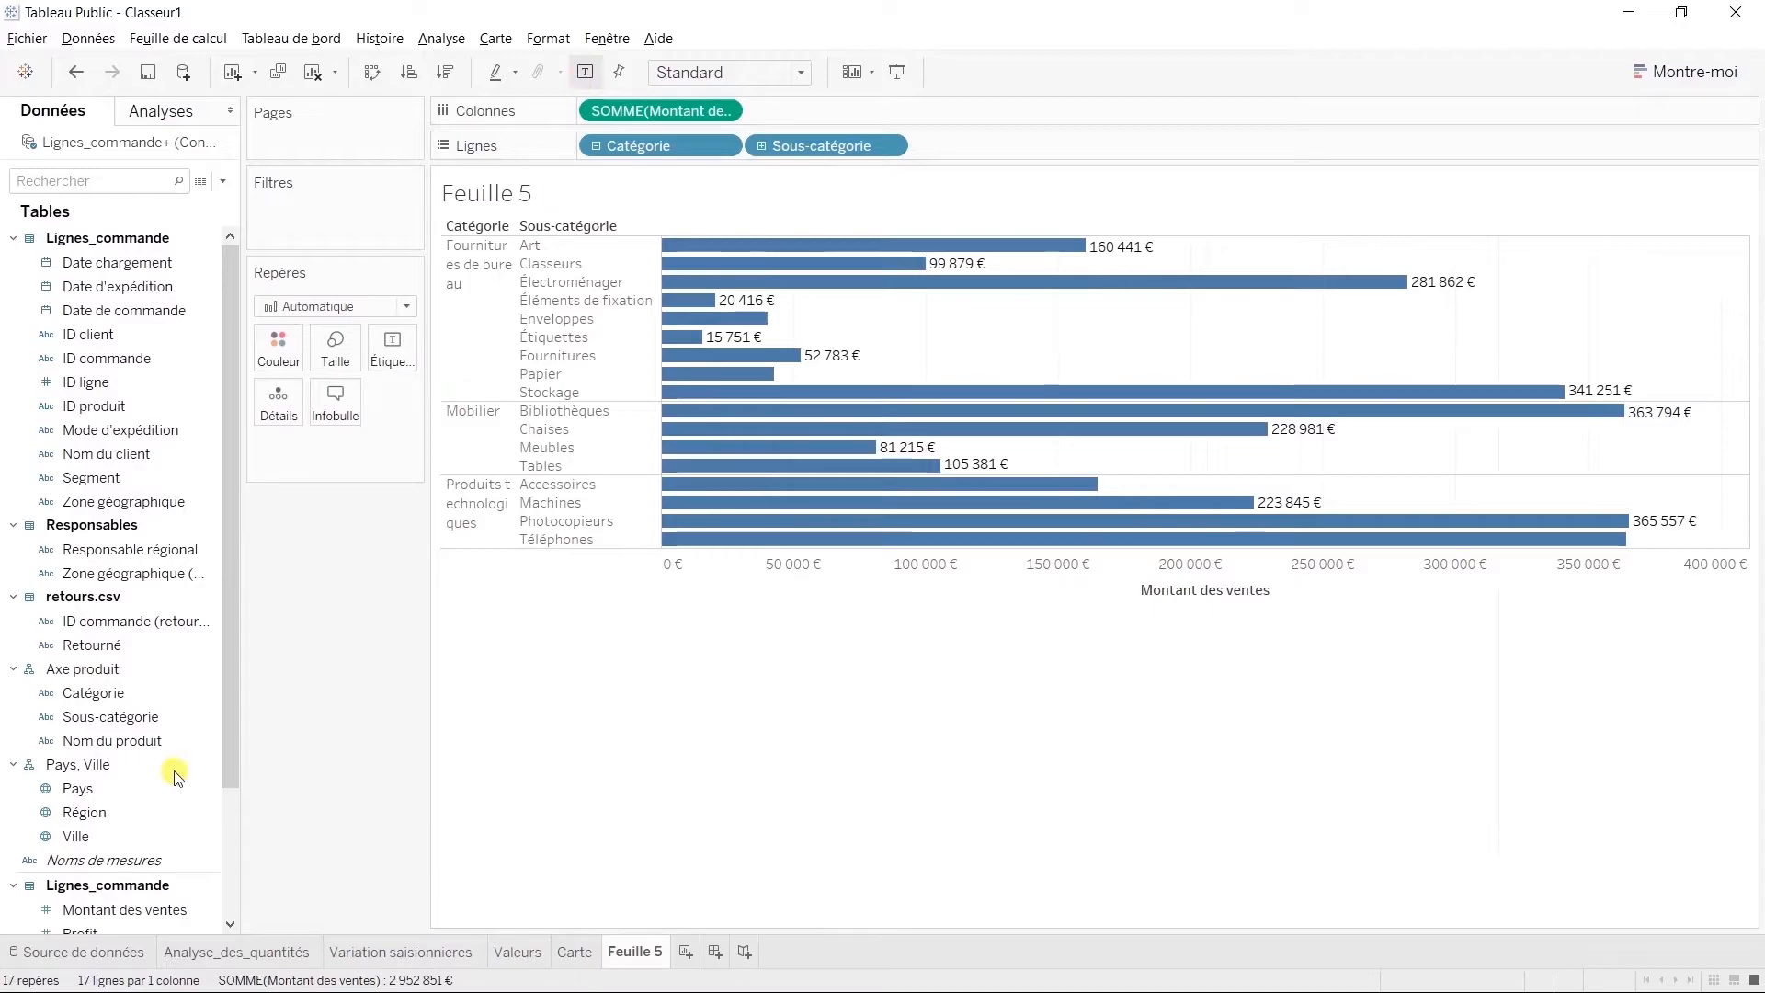
pyautogui.moveTo(80, 932); pyautogui.dragTo(261, 354)
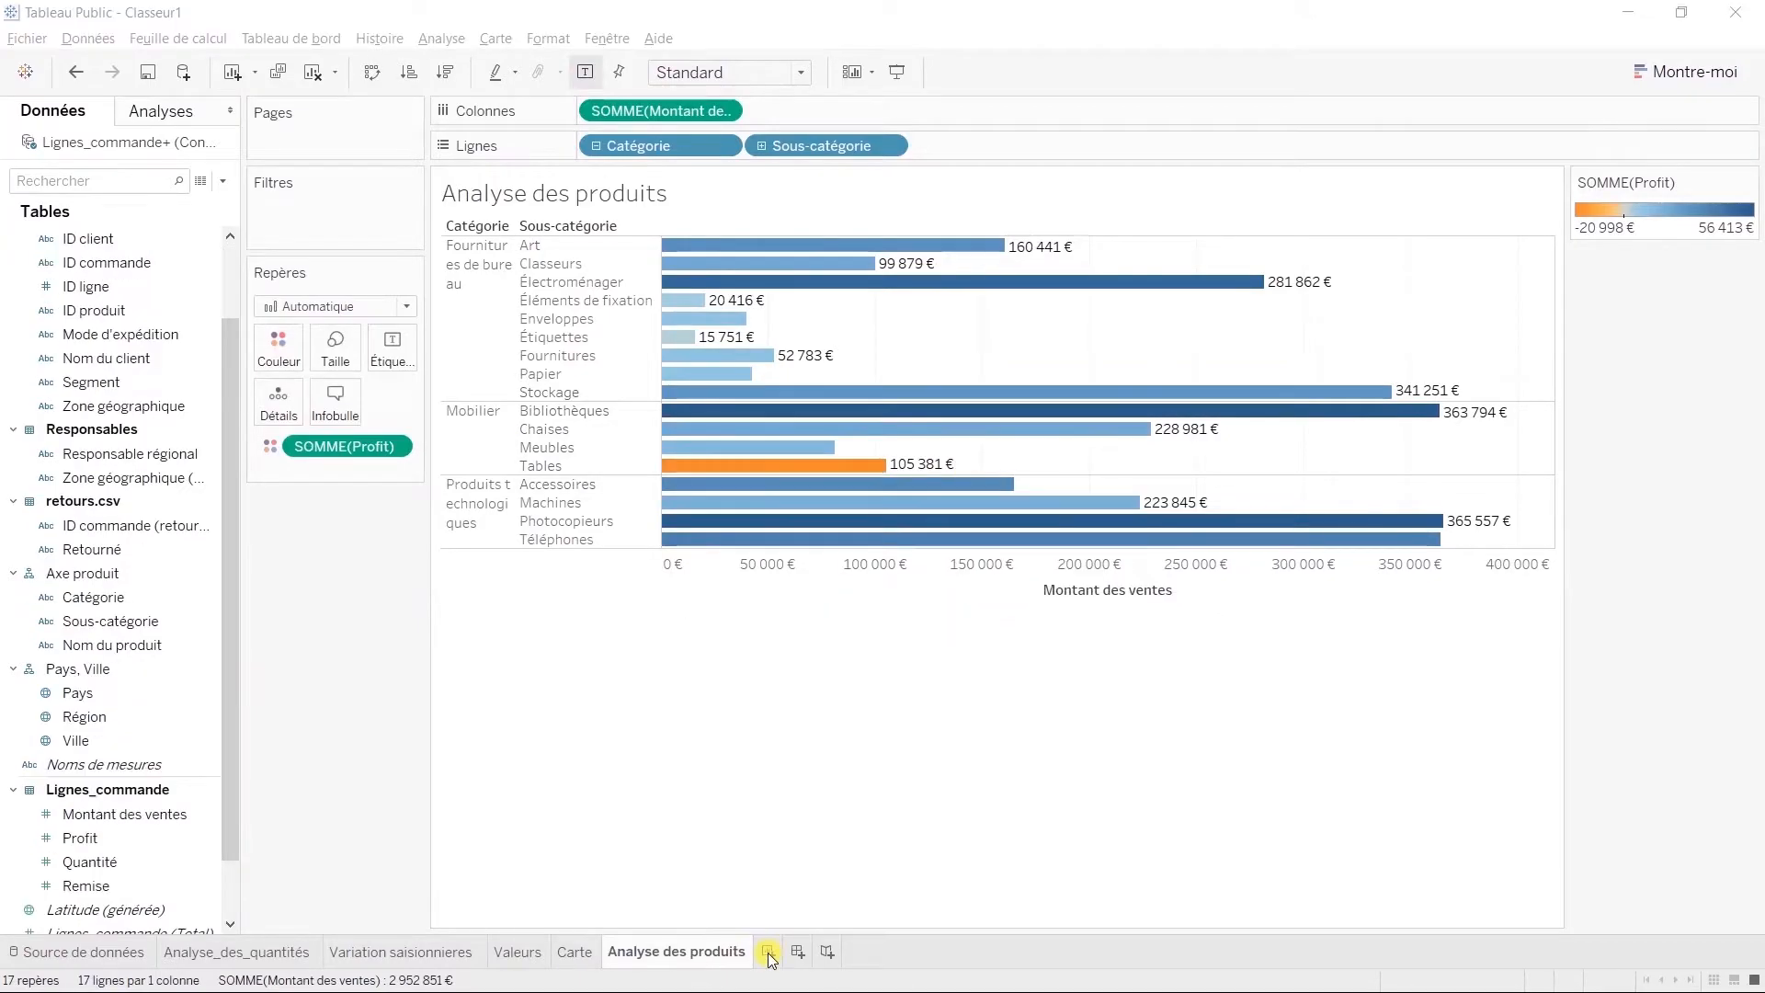
# On a new worksheet, tabulate Montant des ventes by Sous-catégorie and filter Retourné to Oui
pyautogui.click(770, 953)
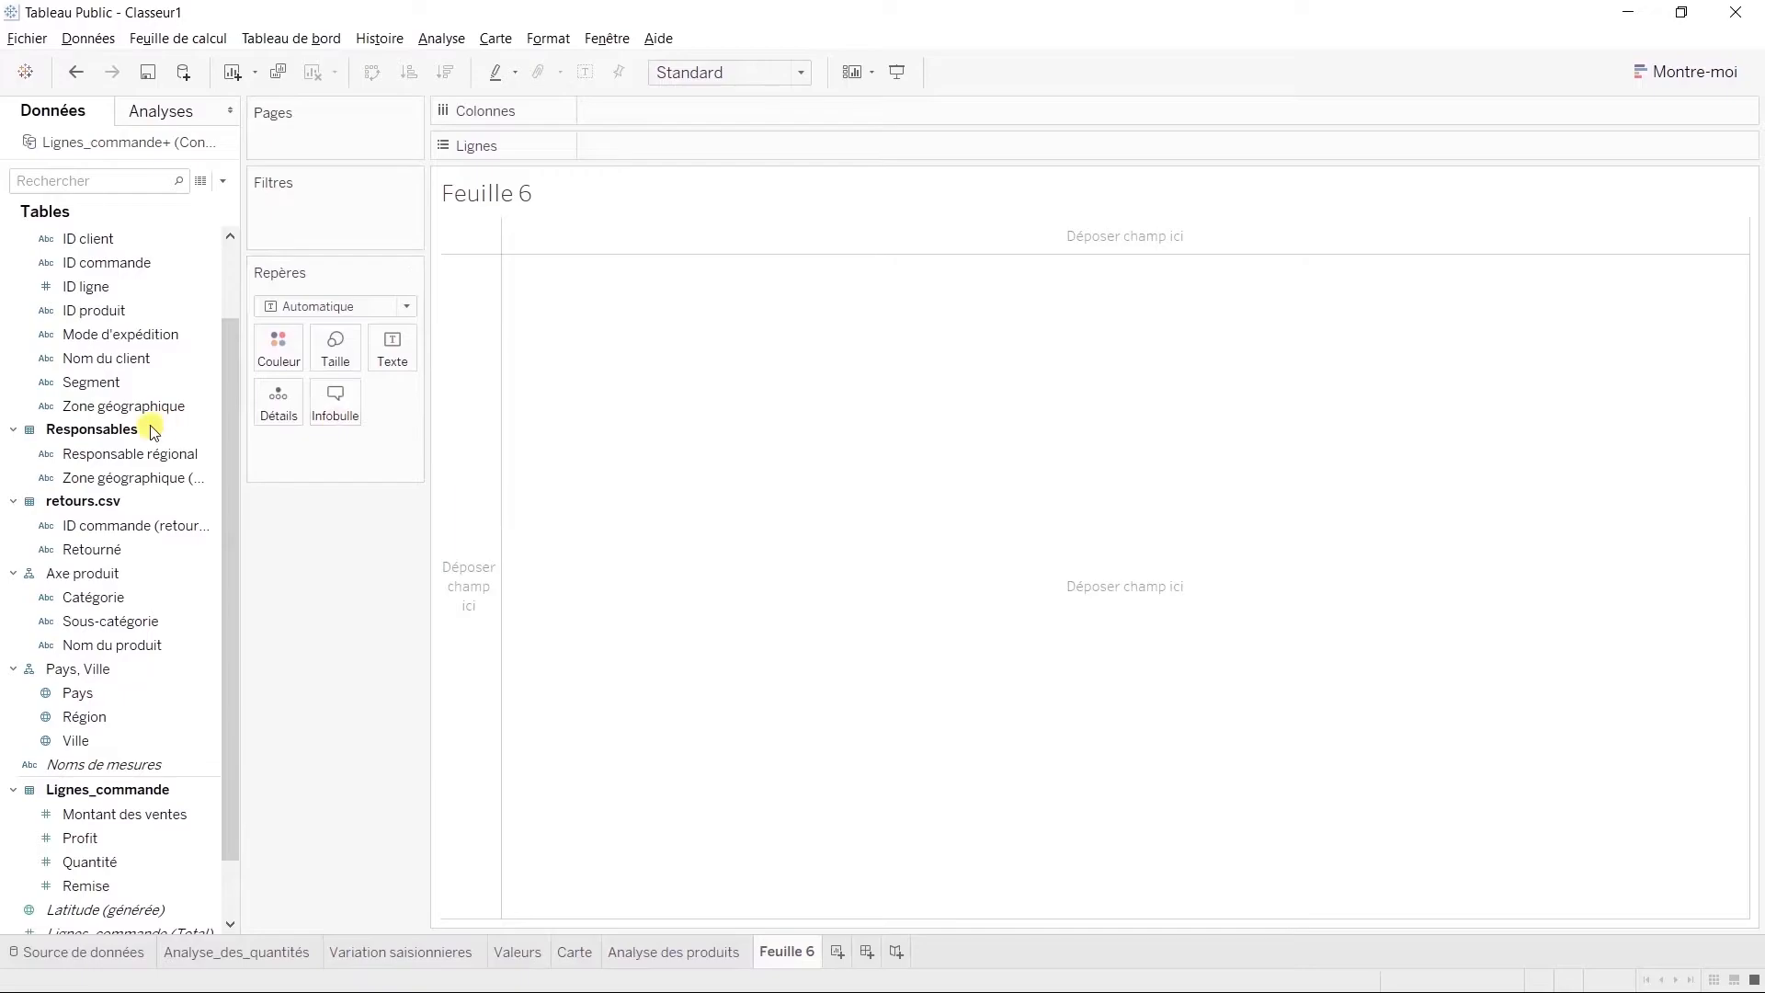
pyautogui.moveTo(110, 622); pyautogui.dragTo(764, 445)
pyautogui.moveTo(57, 814); pyautogui.dragTo(609, 417)
pyautogui.moveTo(92, 549)
pyautogui.mouseDown()
pyautogui.moveTo(130, 548)
pyautogui.moveTo(308, 232)
pyautogui.mouseUp()
pyautogui.click(590, 359)
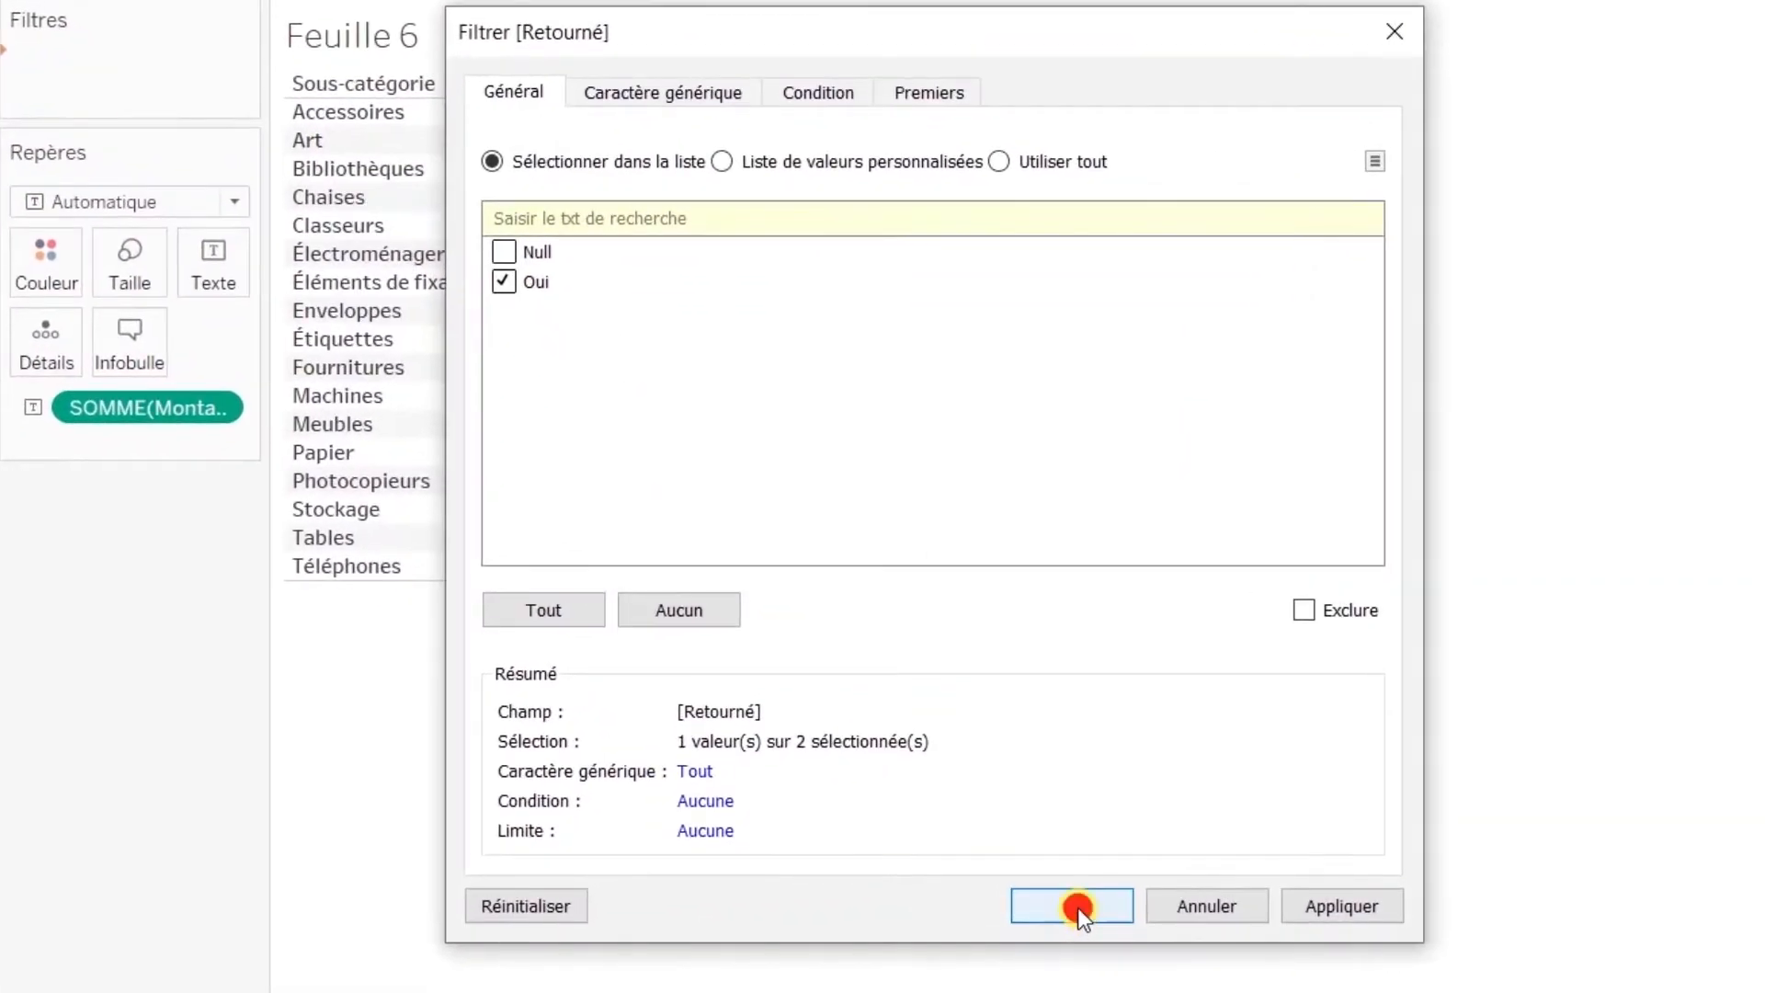
pyautogui.click(1067, 887)
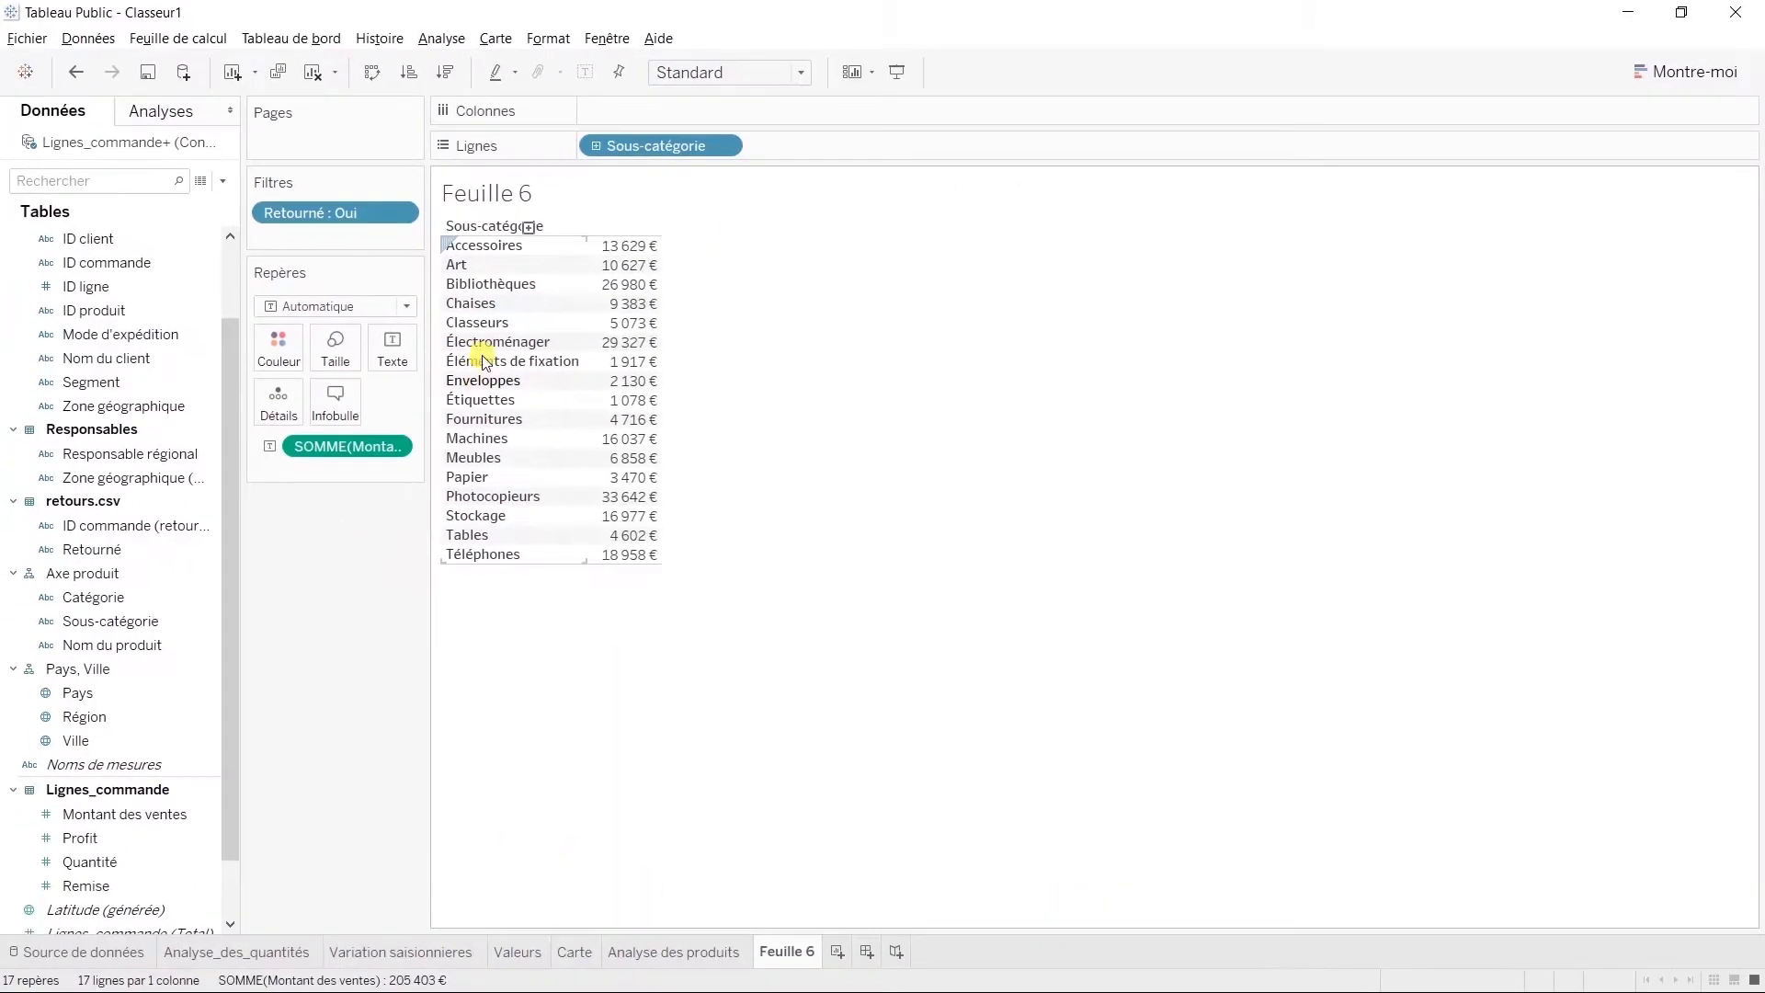
# Create the calculated field Centes_toutes_sous_catégories as { FIXED [Sous-catégorie] : sum([Montant des ventes])} and add it to the table
pyautogui.click(223, 182)
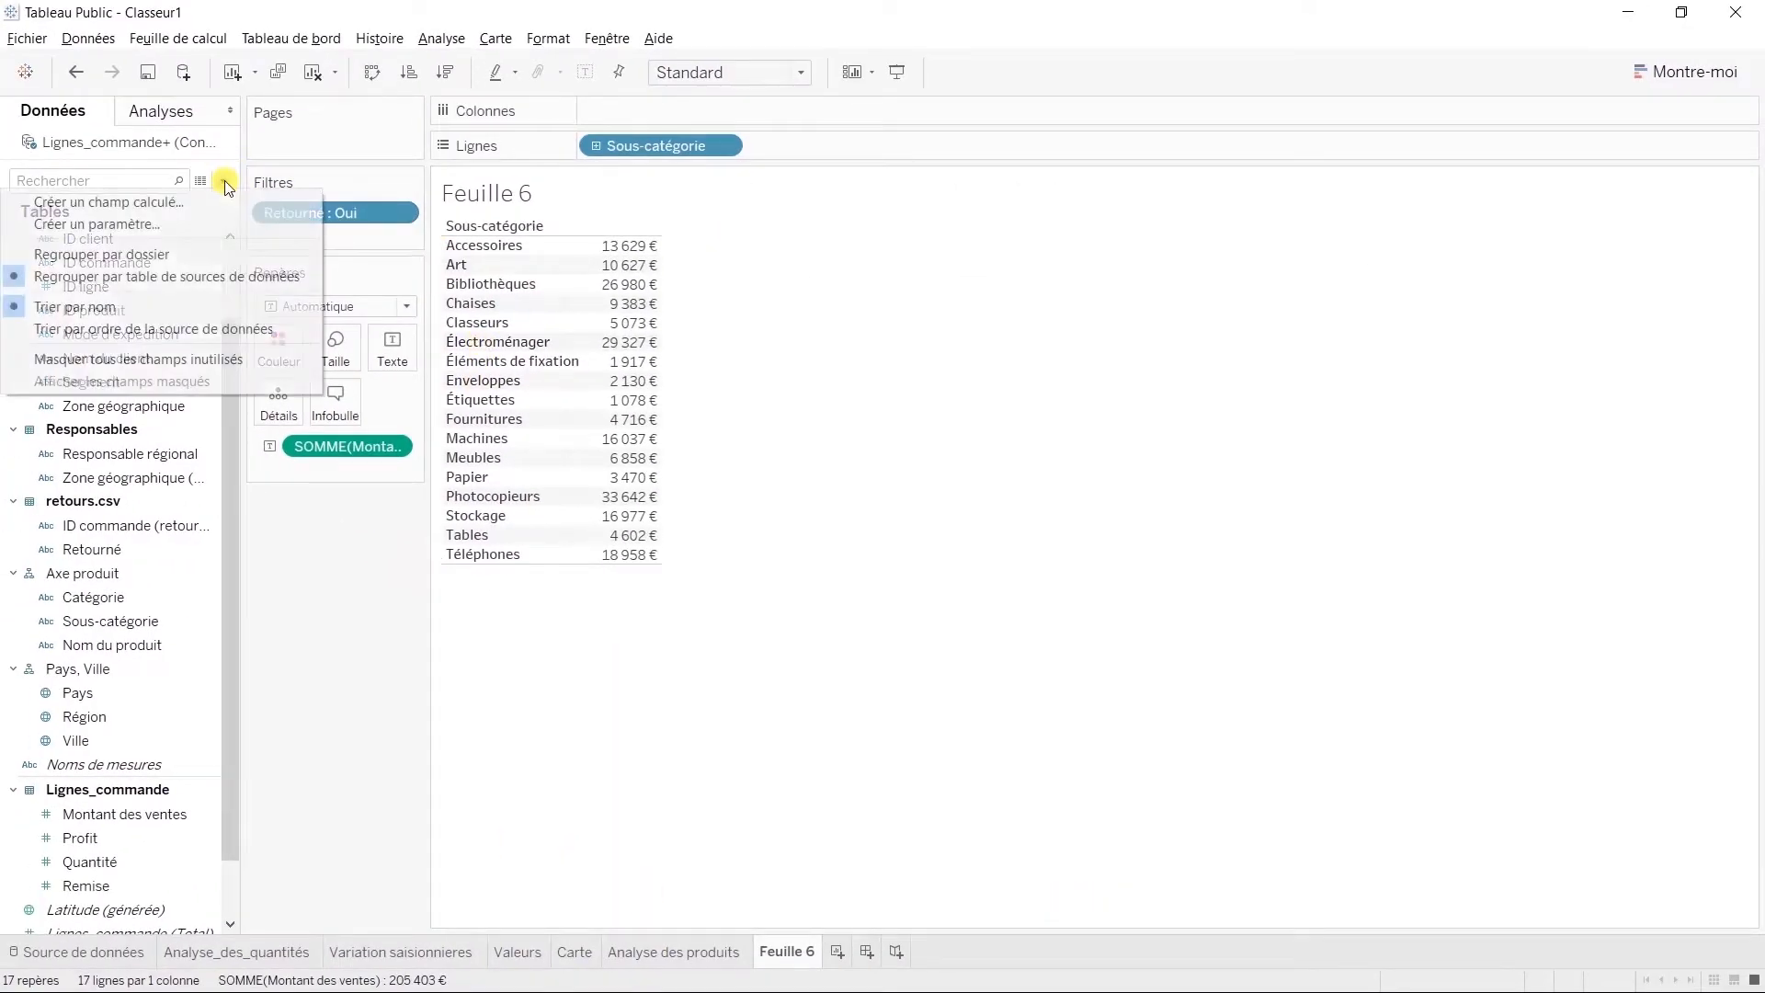
pyautogui.click(207, 200)
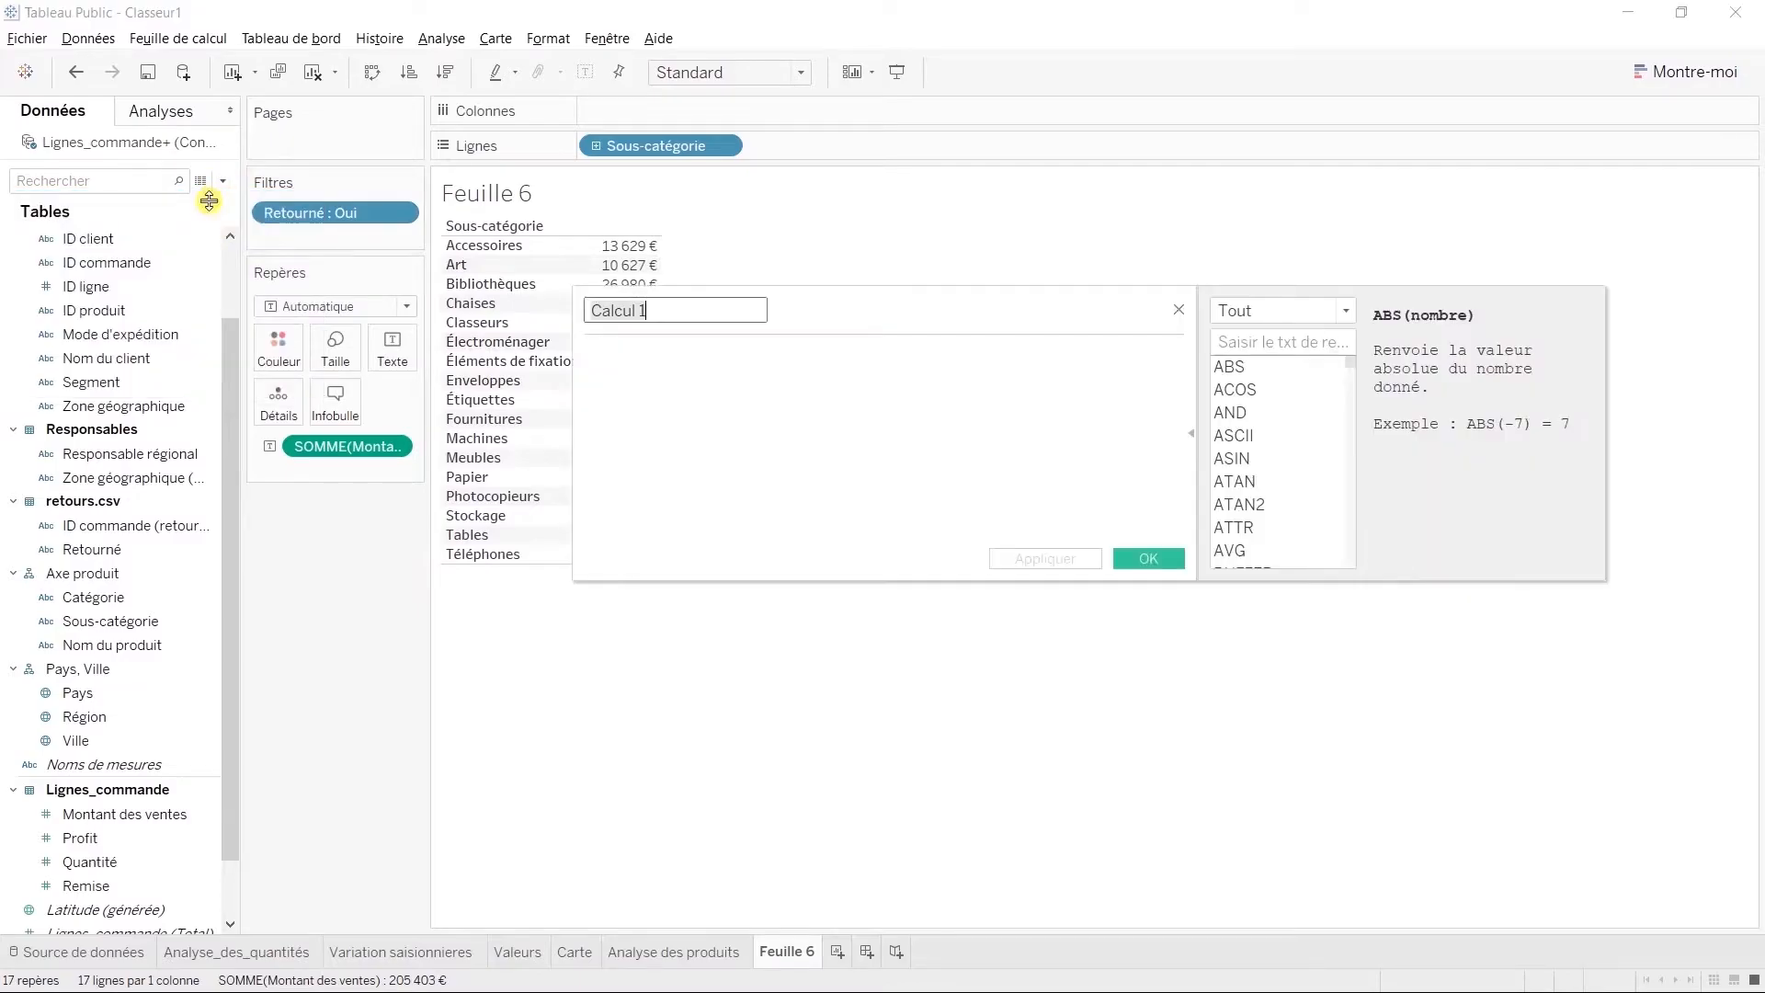
pyautogui.click(599, 379)
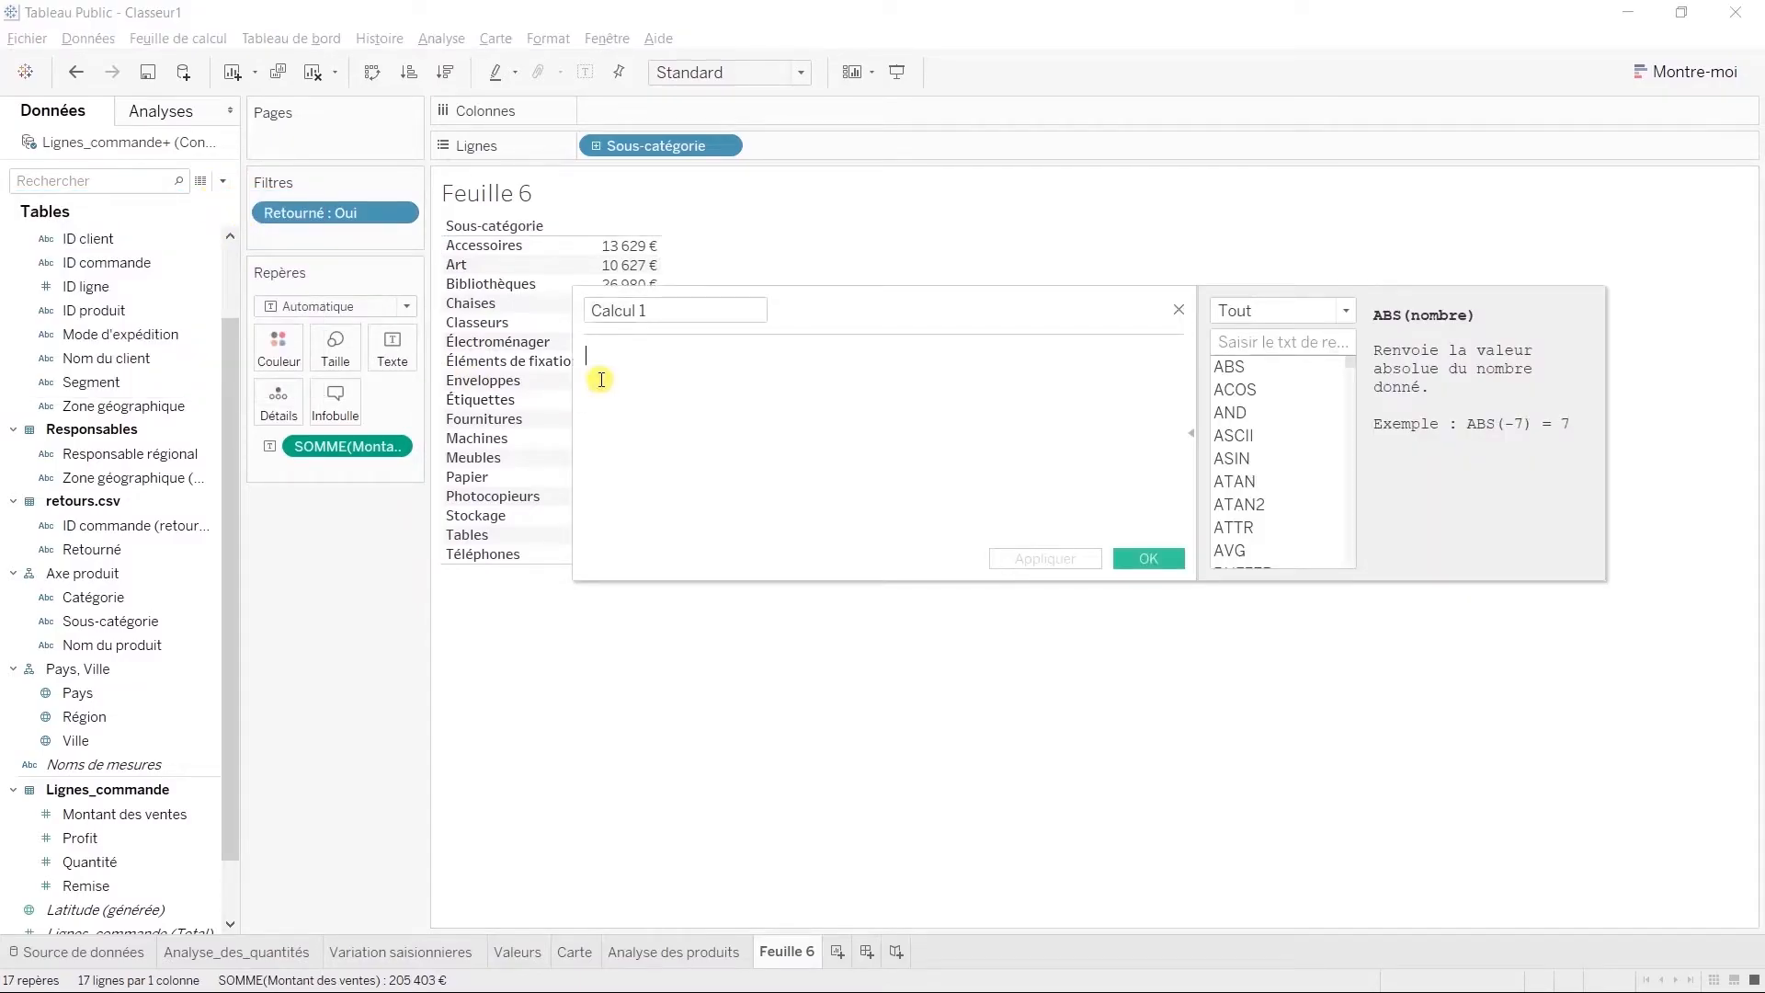
pyautogui.write('{ FIXED  [Sous-catégorie] : sum([Montant des ventes])}')
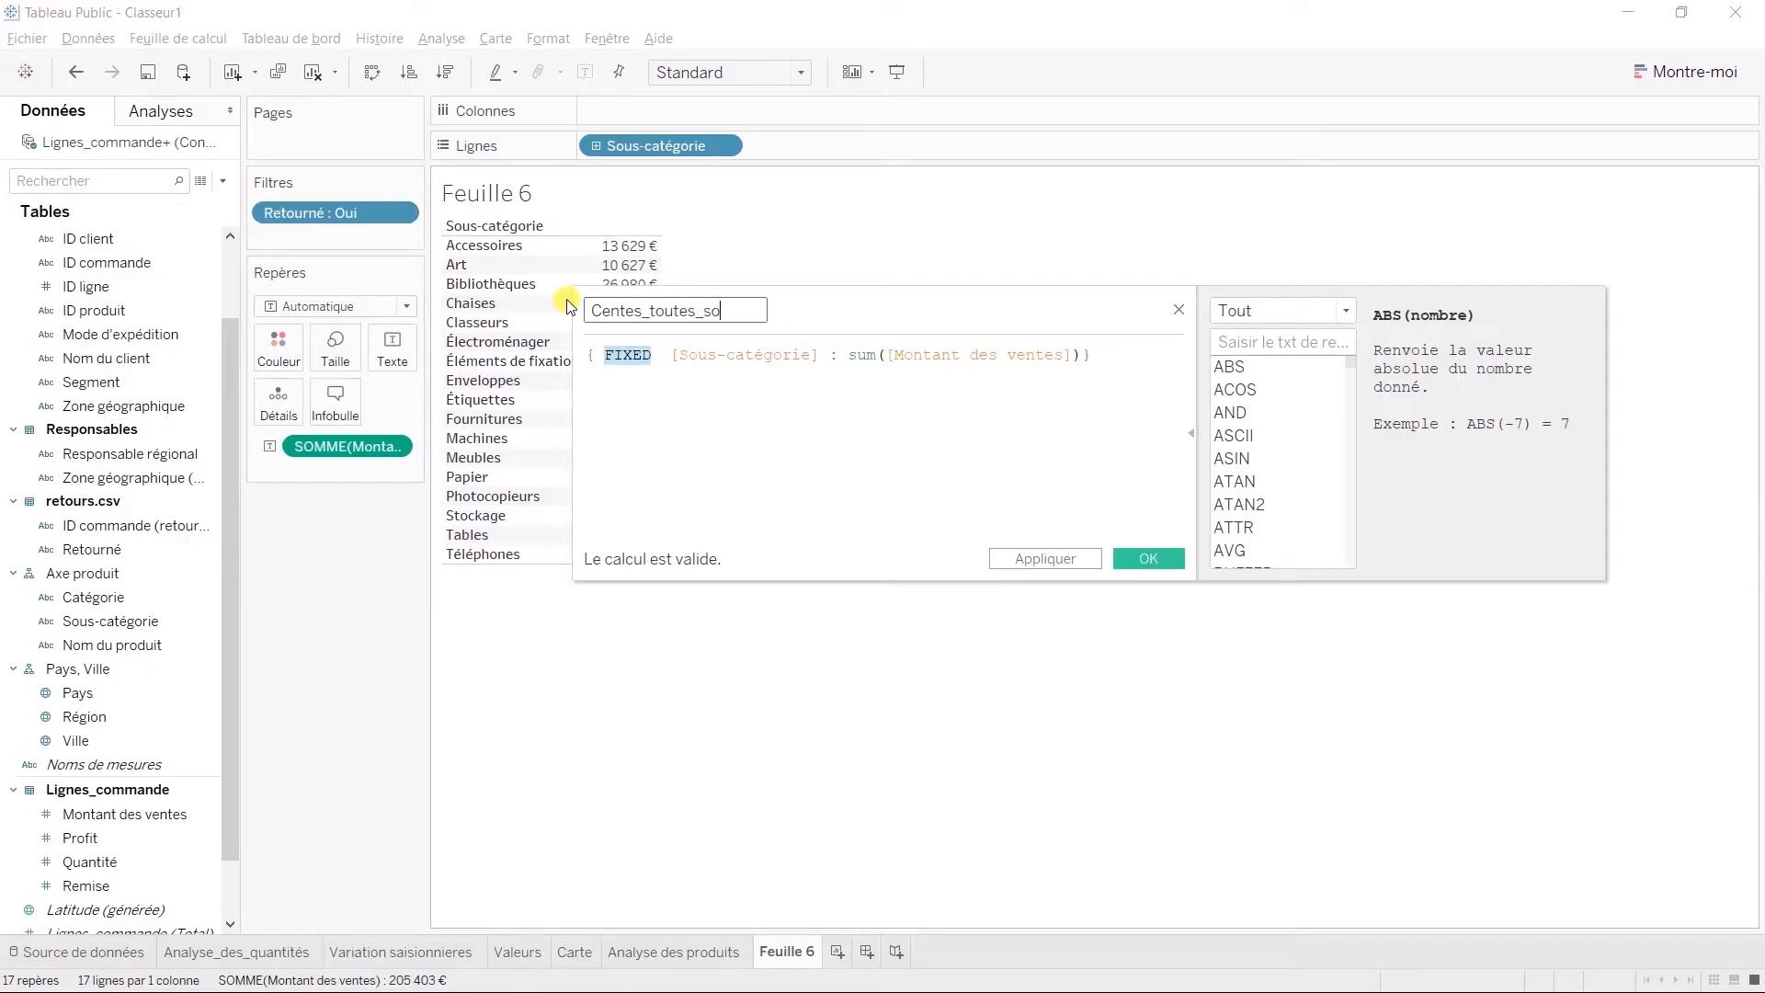
pyautogui.write('catégories')
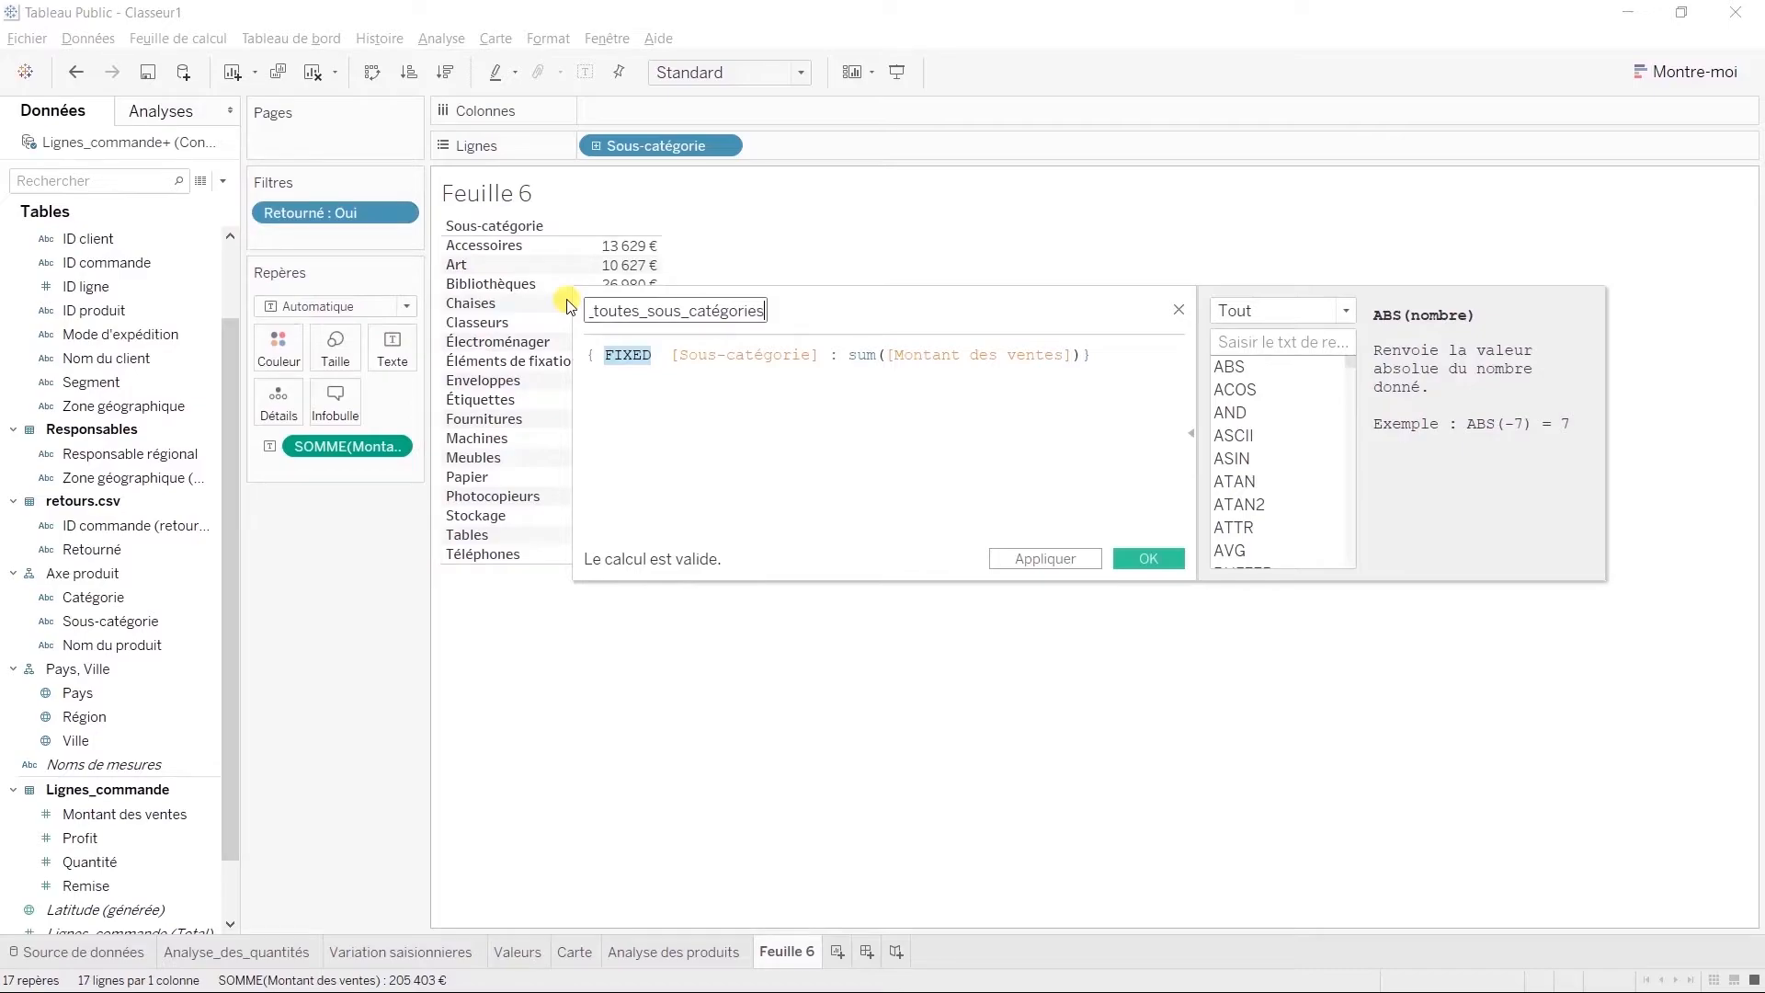
pyautogui.click(1144, 557)
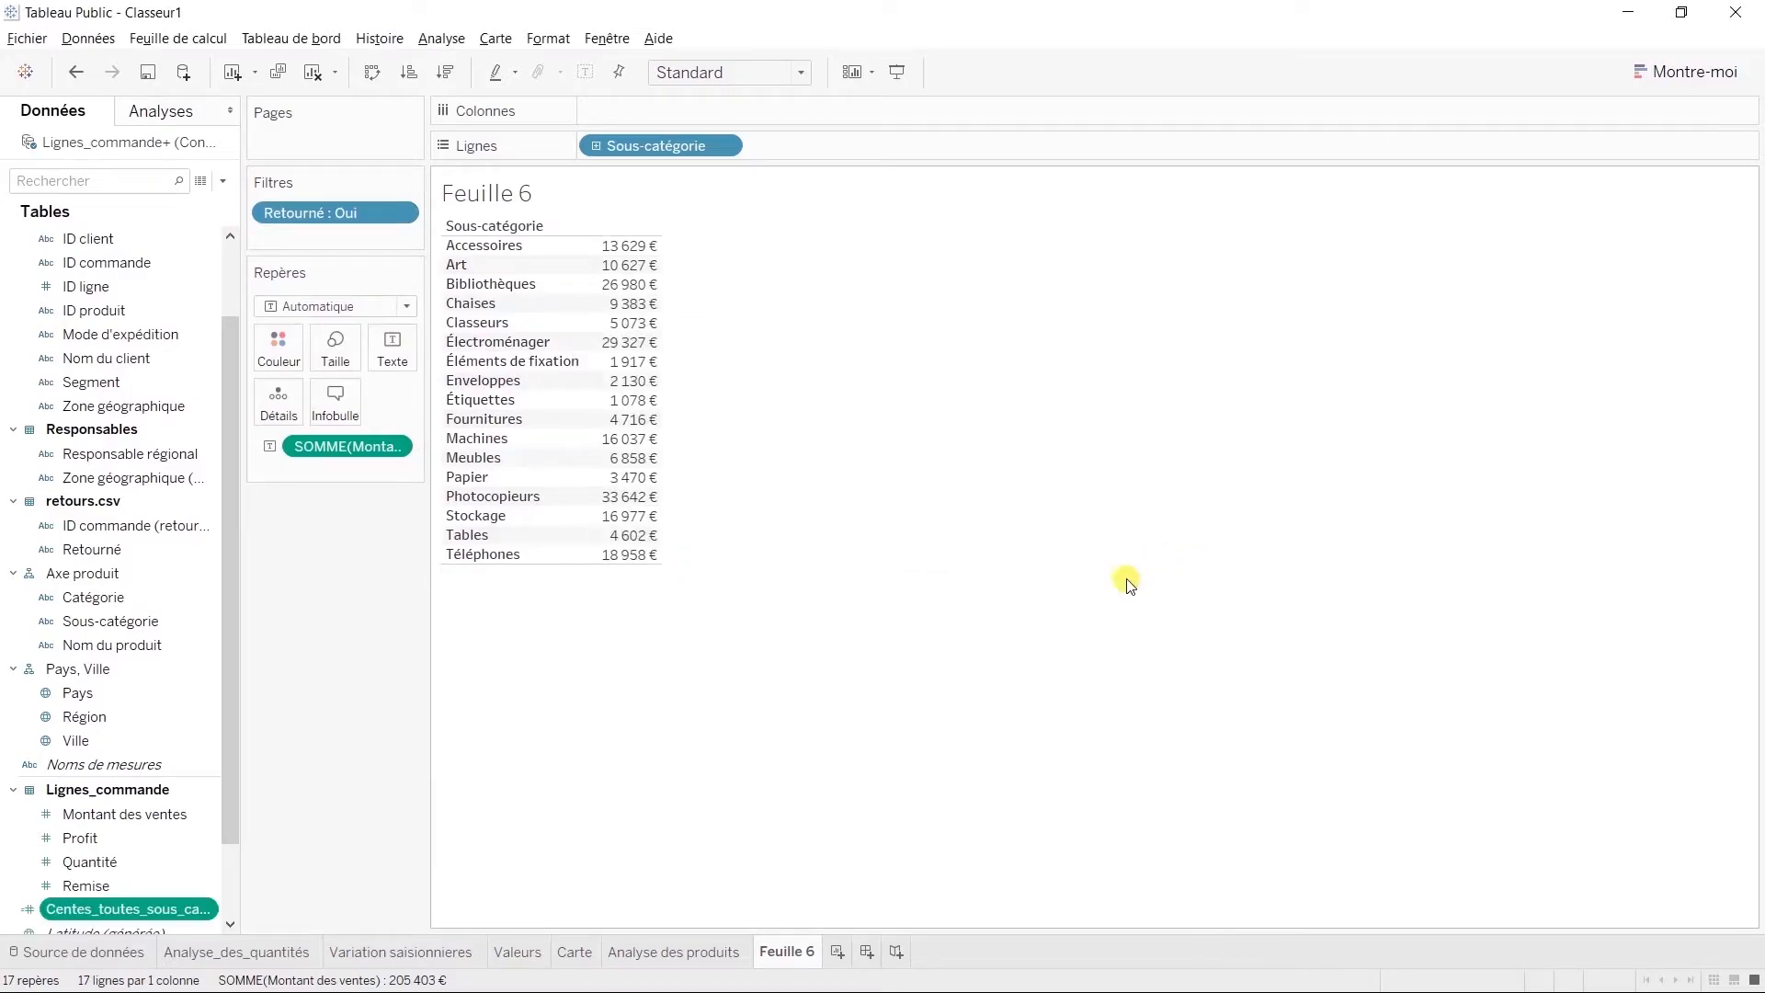
pyautogui.moveTo(193, 904); pyautogui.dragTo(647, 260)
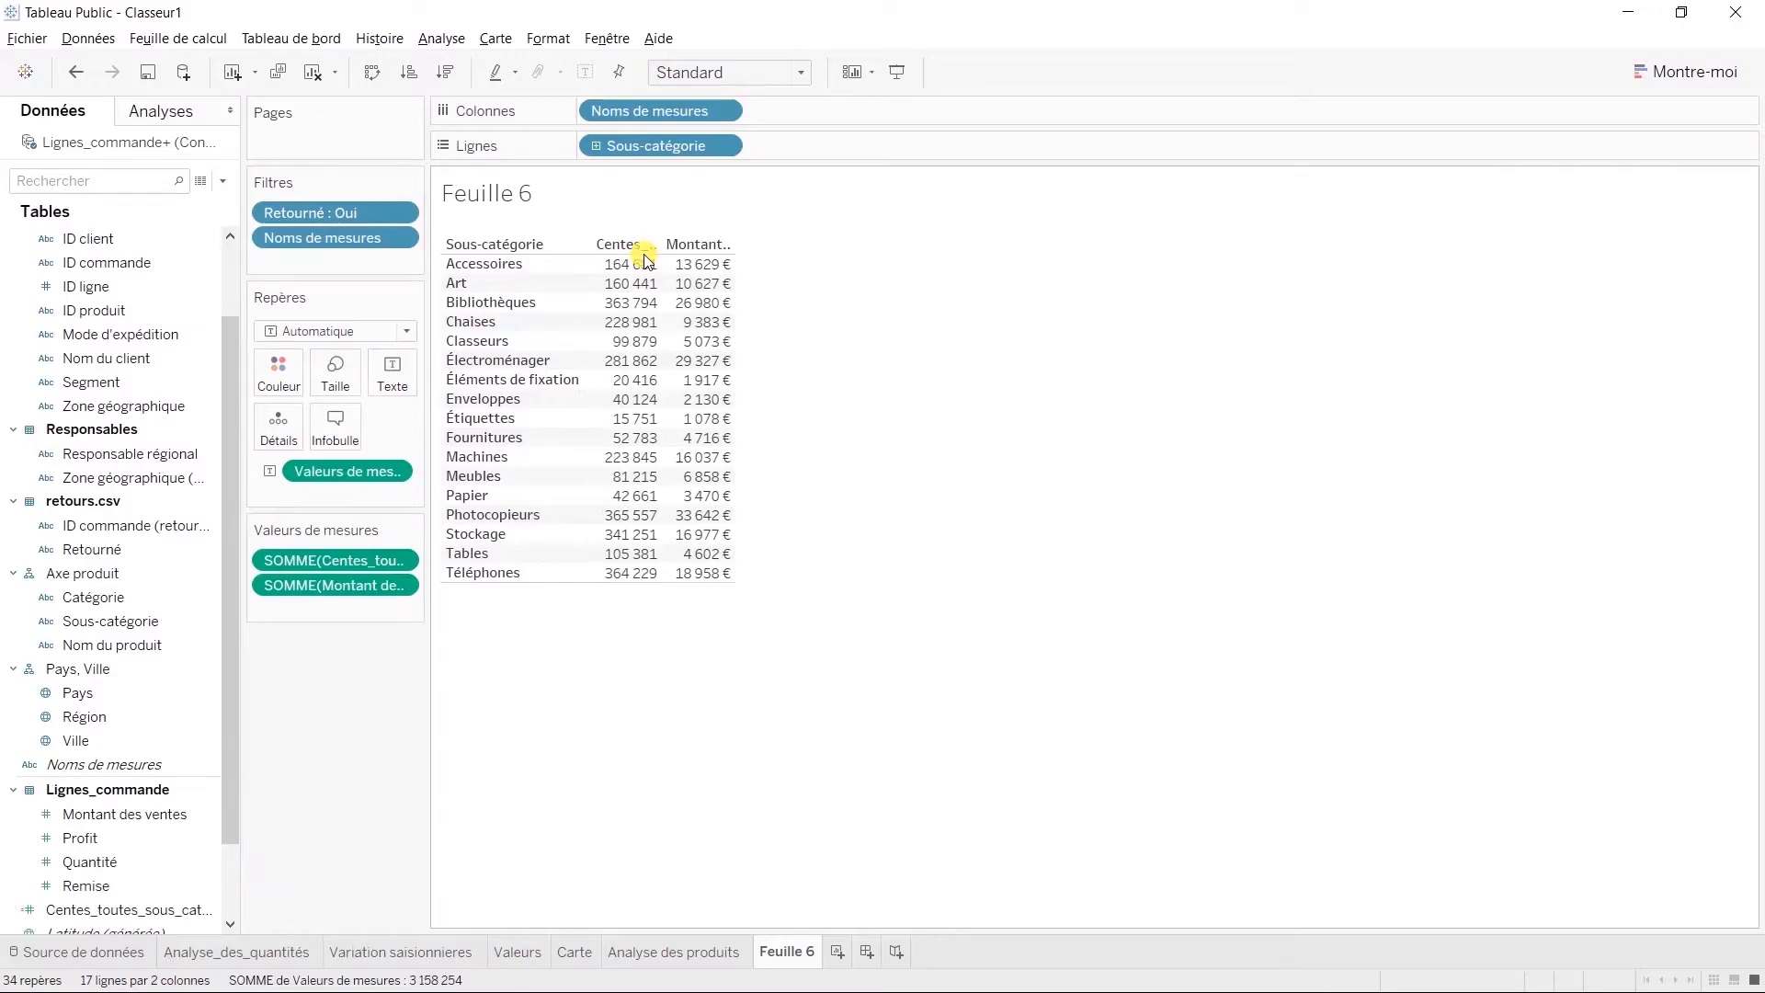
# From Montant des ventes, create the calculated field Taux_de_retour as sum([Montant des ventes])/sum([Ventes_sous_catégories])
pyautogui.rightClick(207, 812)
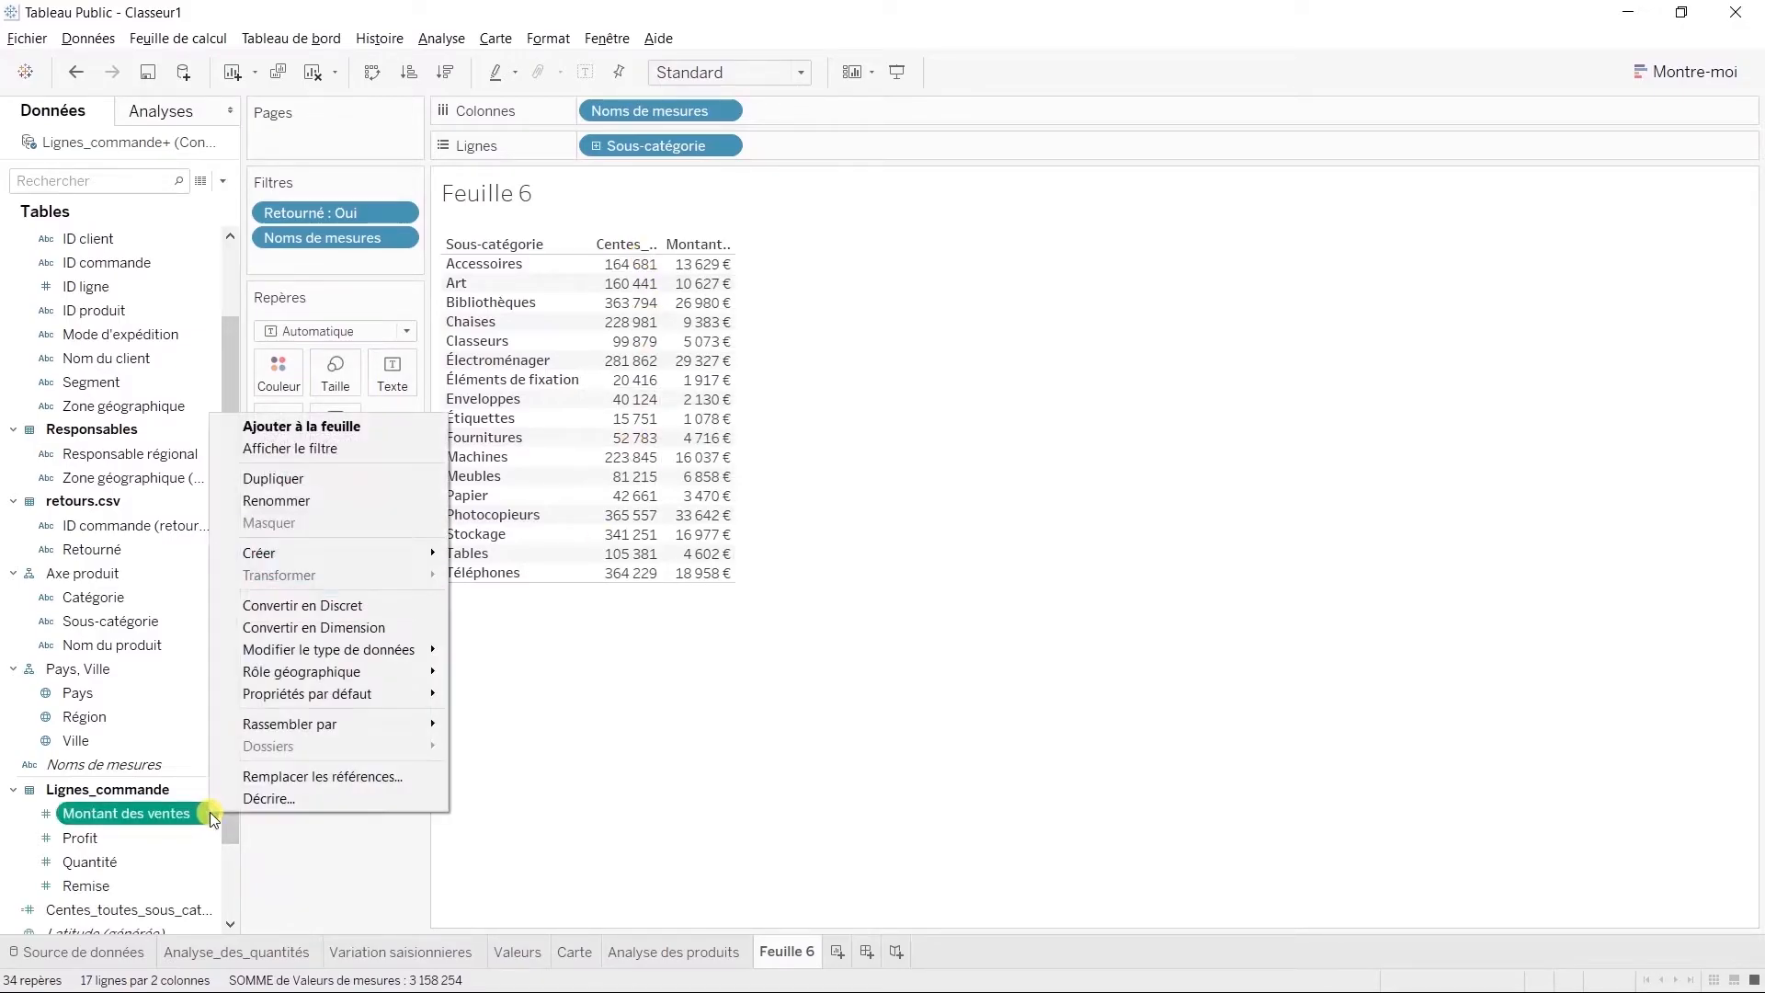
pyautogui.moveTo(377, 553)
pyautogui.click(481, 552)
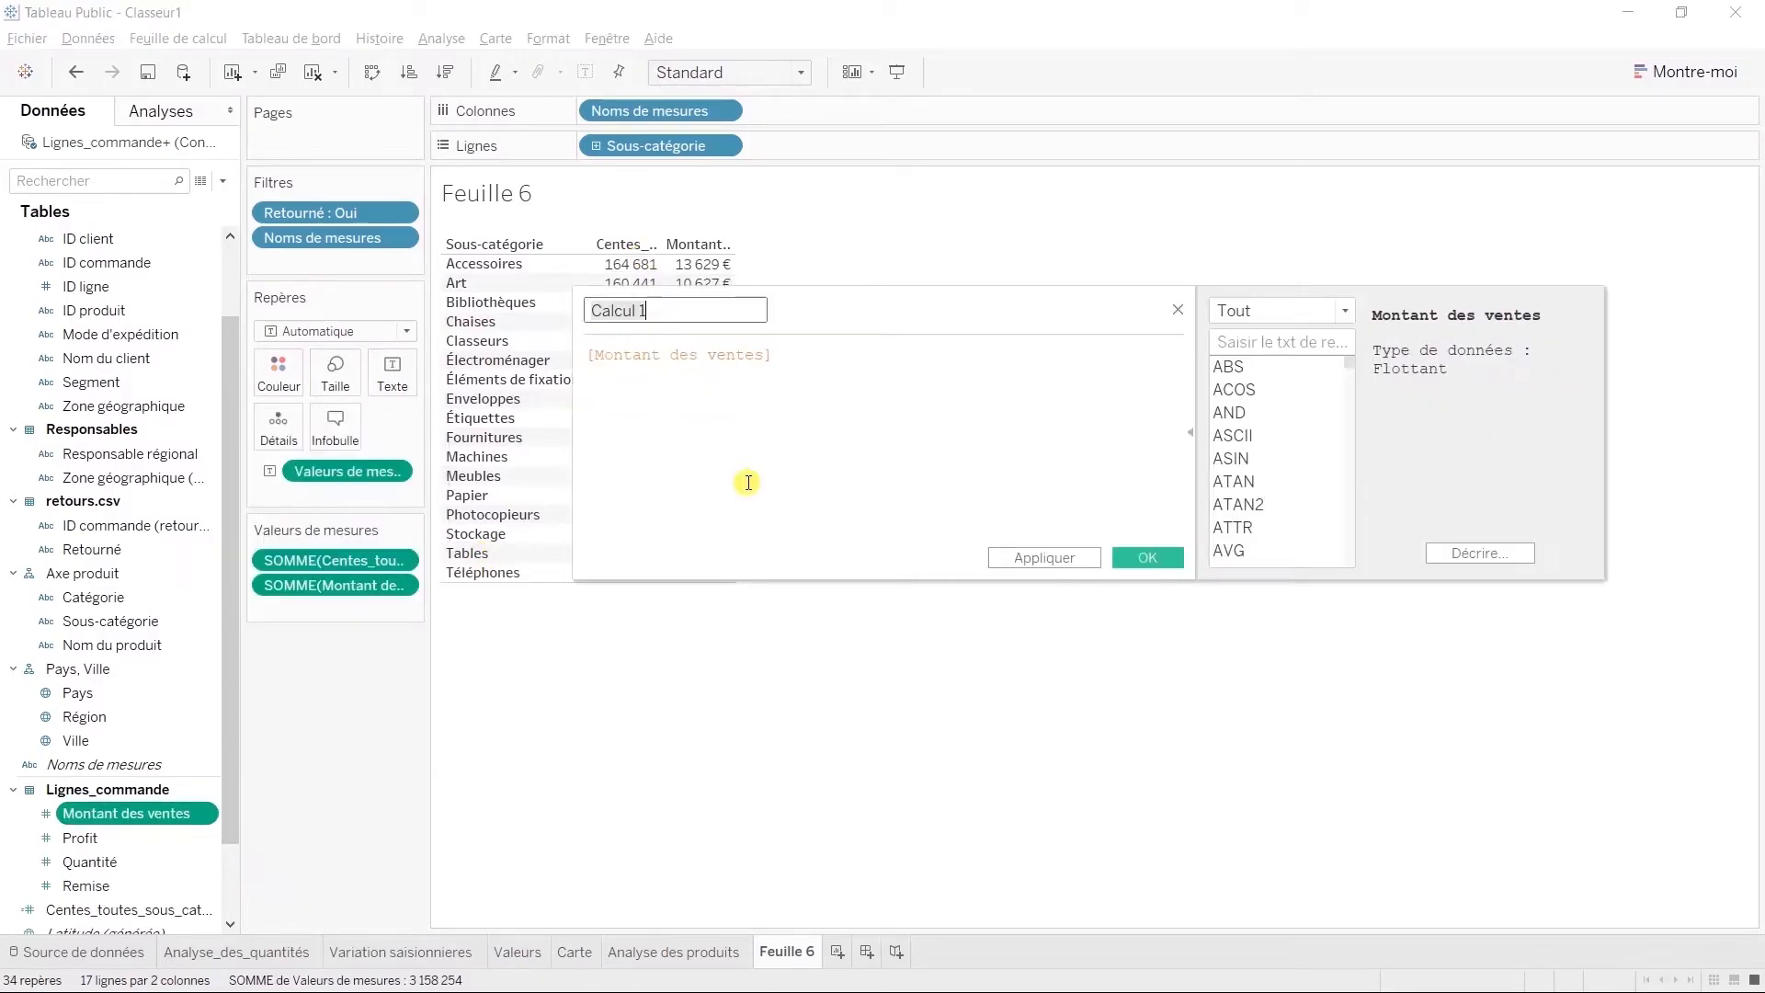
pyautogui.click(589, 356)
pyautogui.write('Sum (')
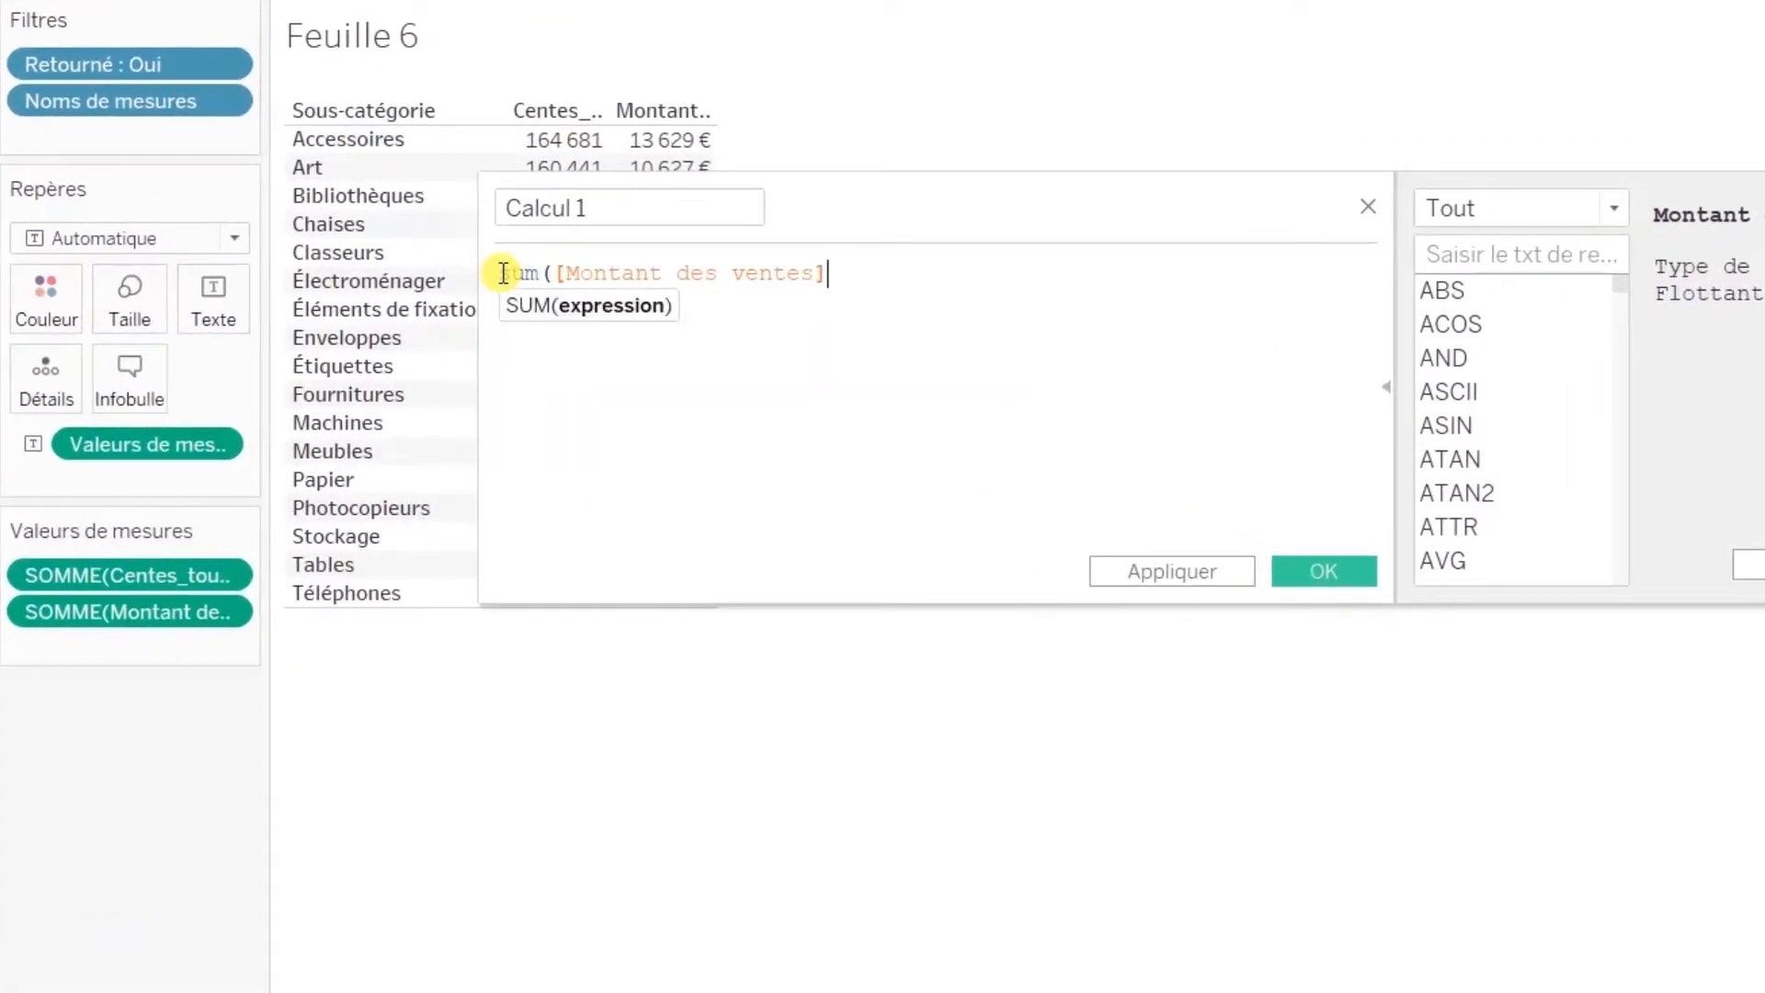
pyautogui.write(')/sum(')
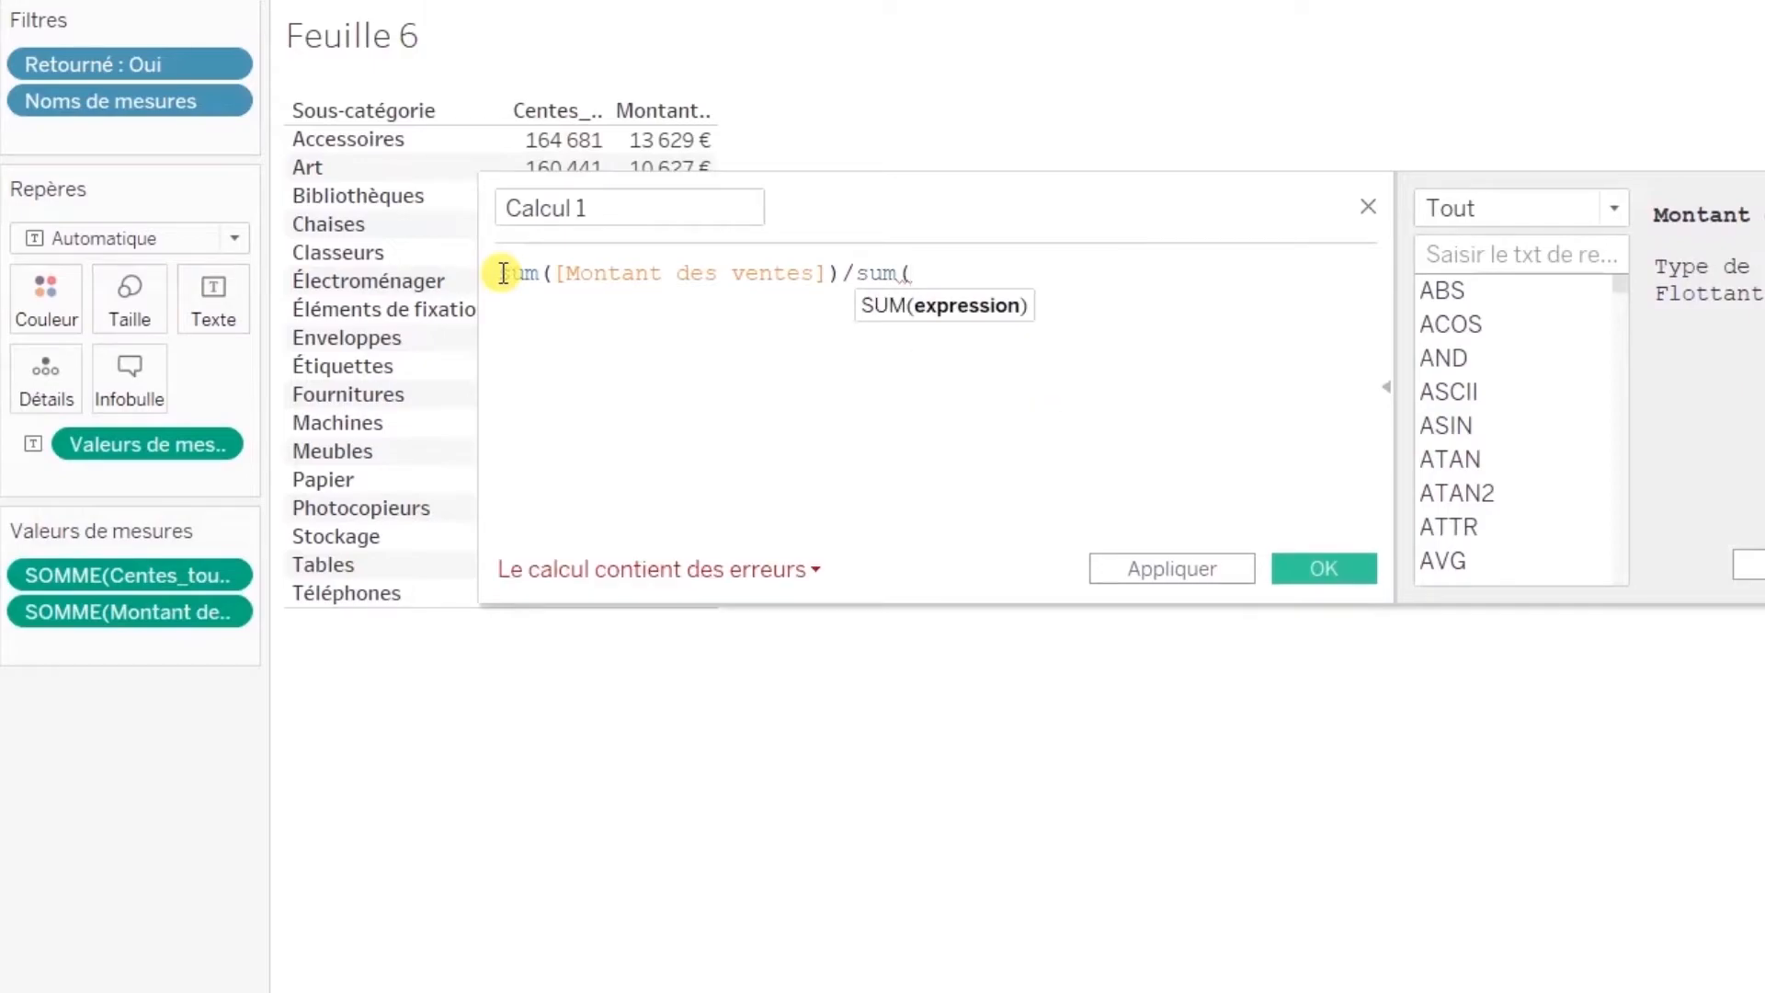
pyautogui.write('ven')
pyautogui.press('BackSpace')
pyautogui.press('BackSpace')
pyautogui.press('BackSpace')
pyautogui.write('t')
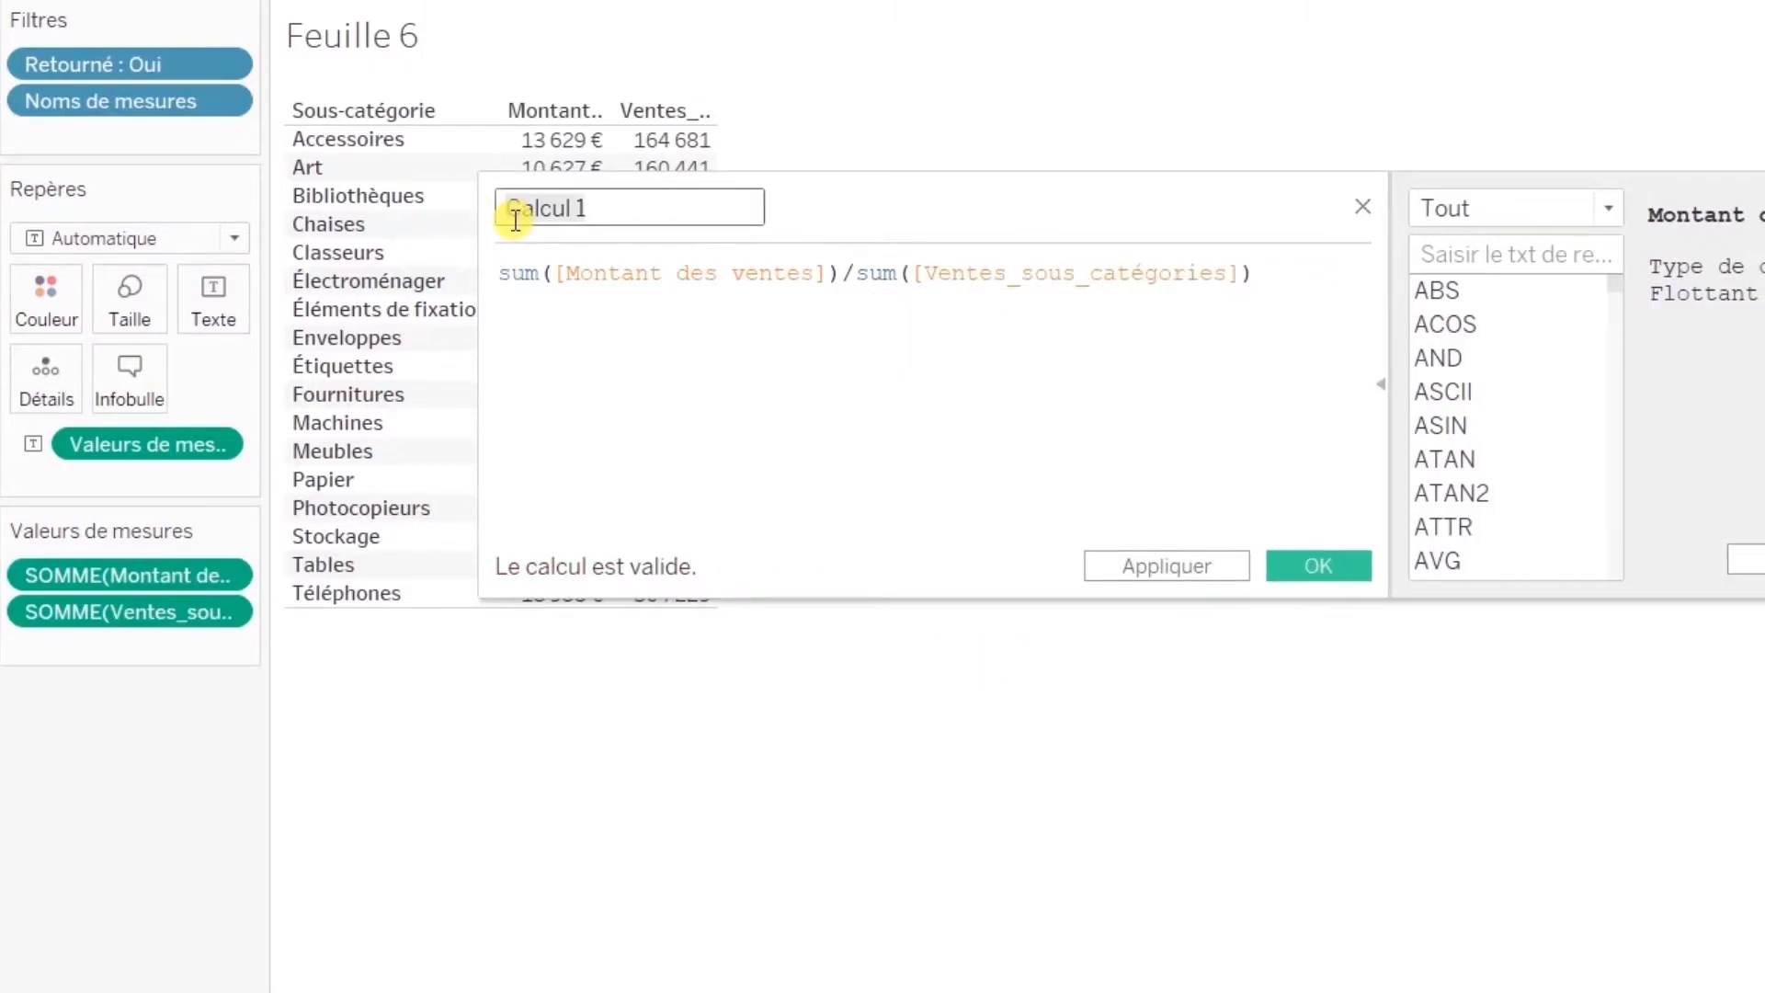
pyautogui.write('Taux_de_retour')
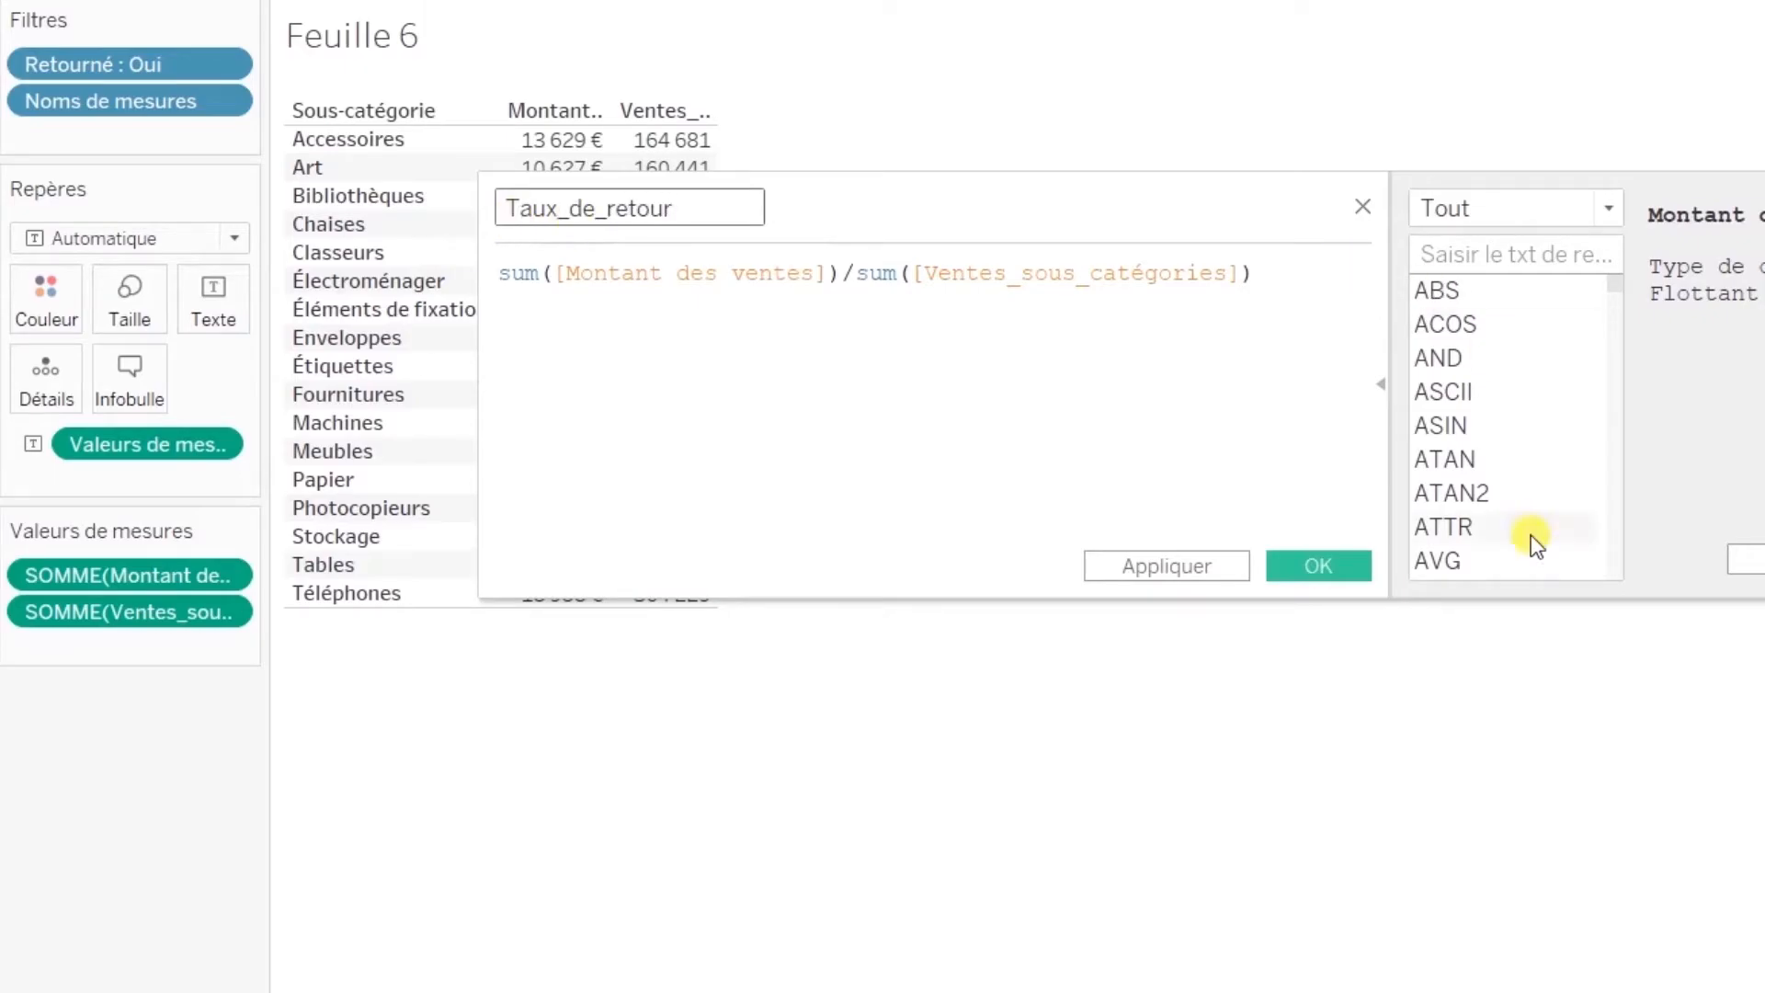
pyautogui.click(1359, 566)
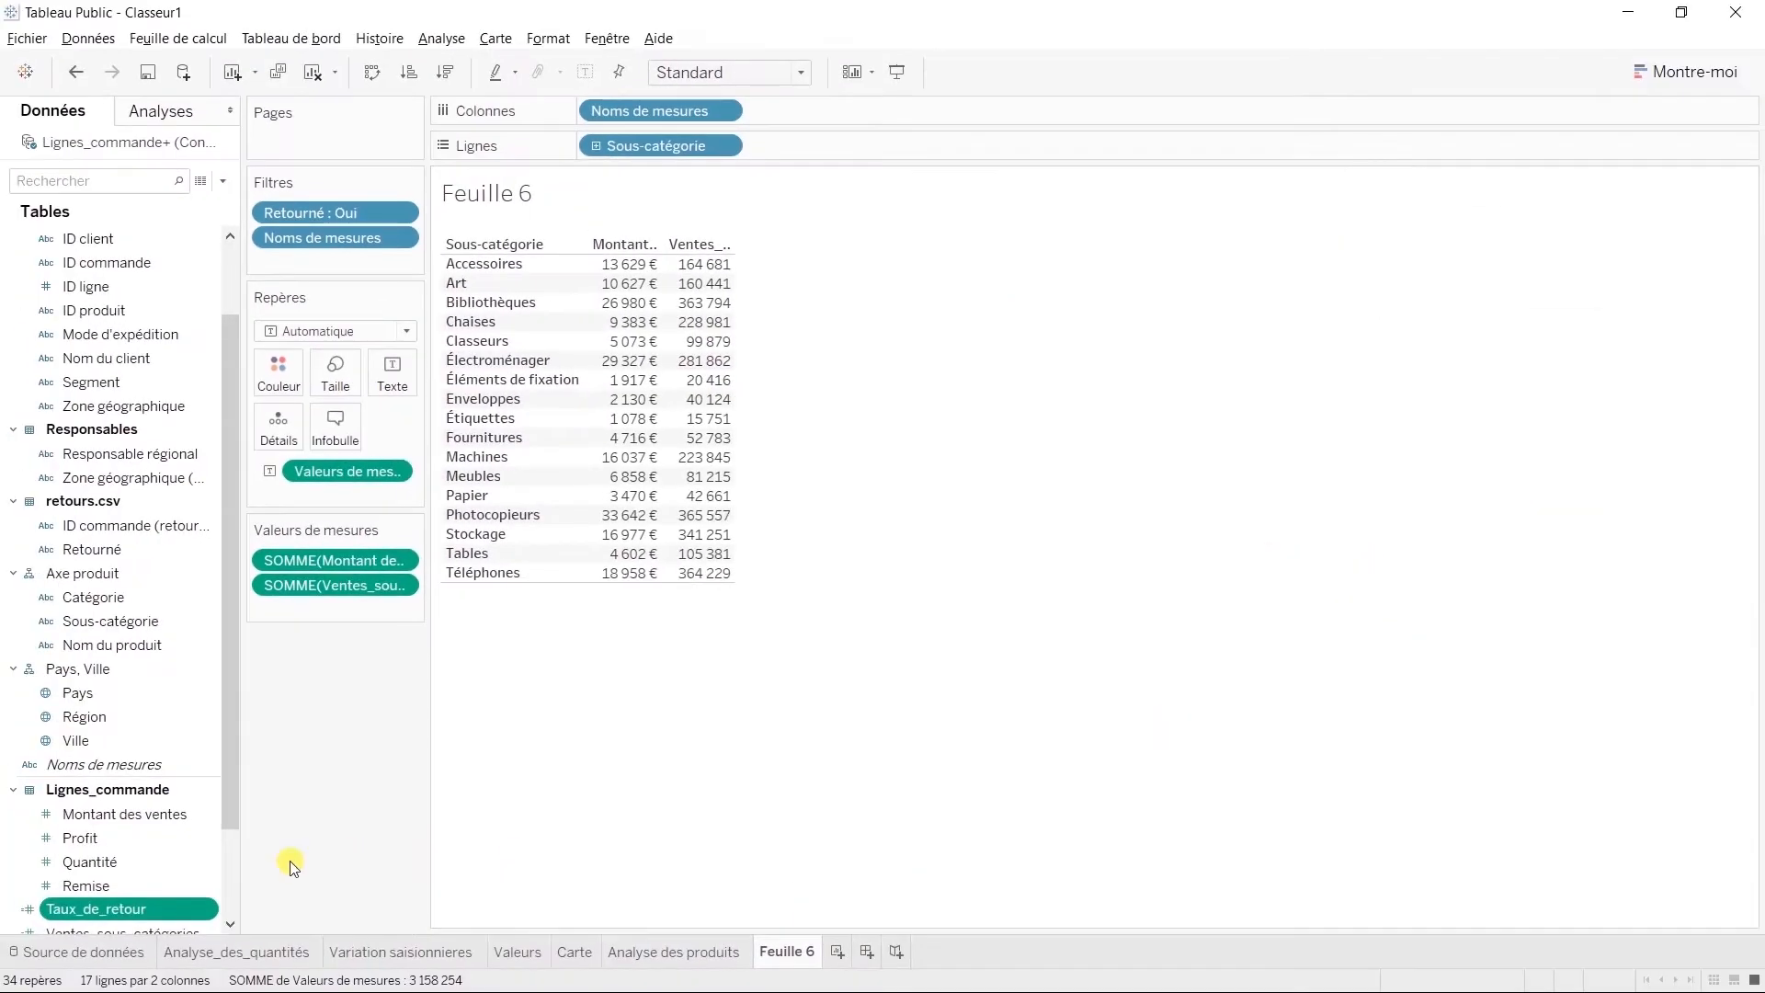
# Add Taux_de_retour to the sub-category table and format its numbers as a percentage
pyautogui.moveTo(188, 909); pyautogui.dragTo(724, 263)
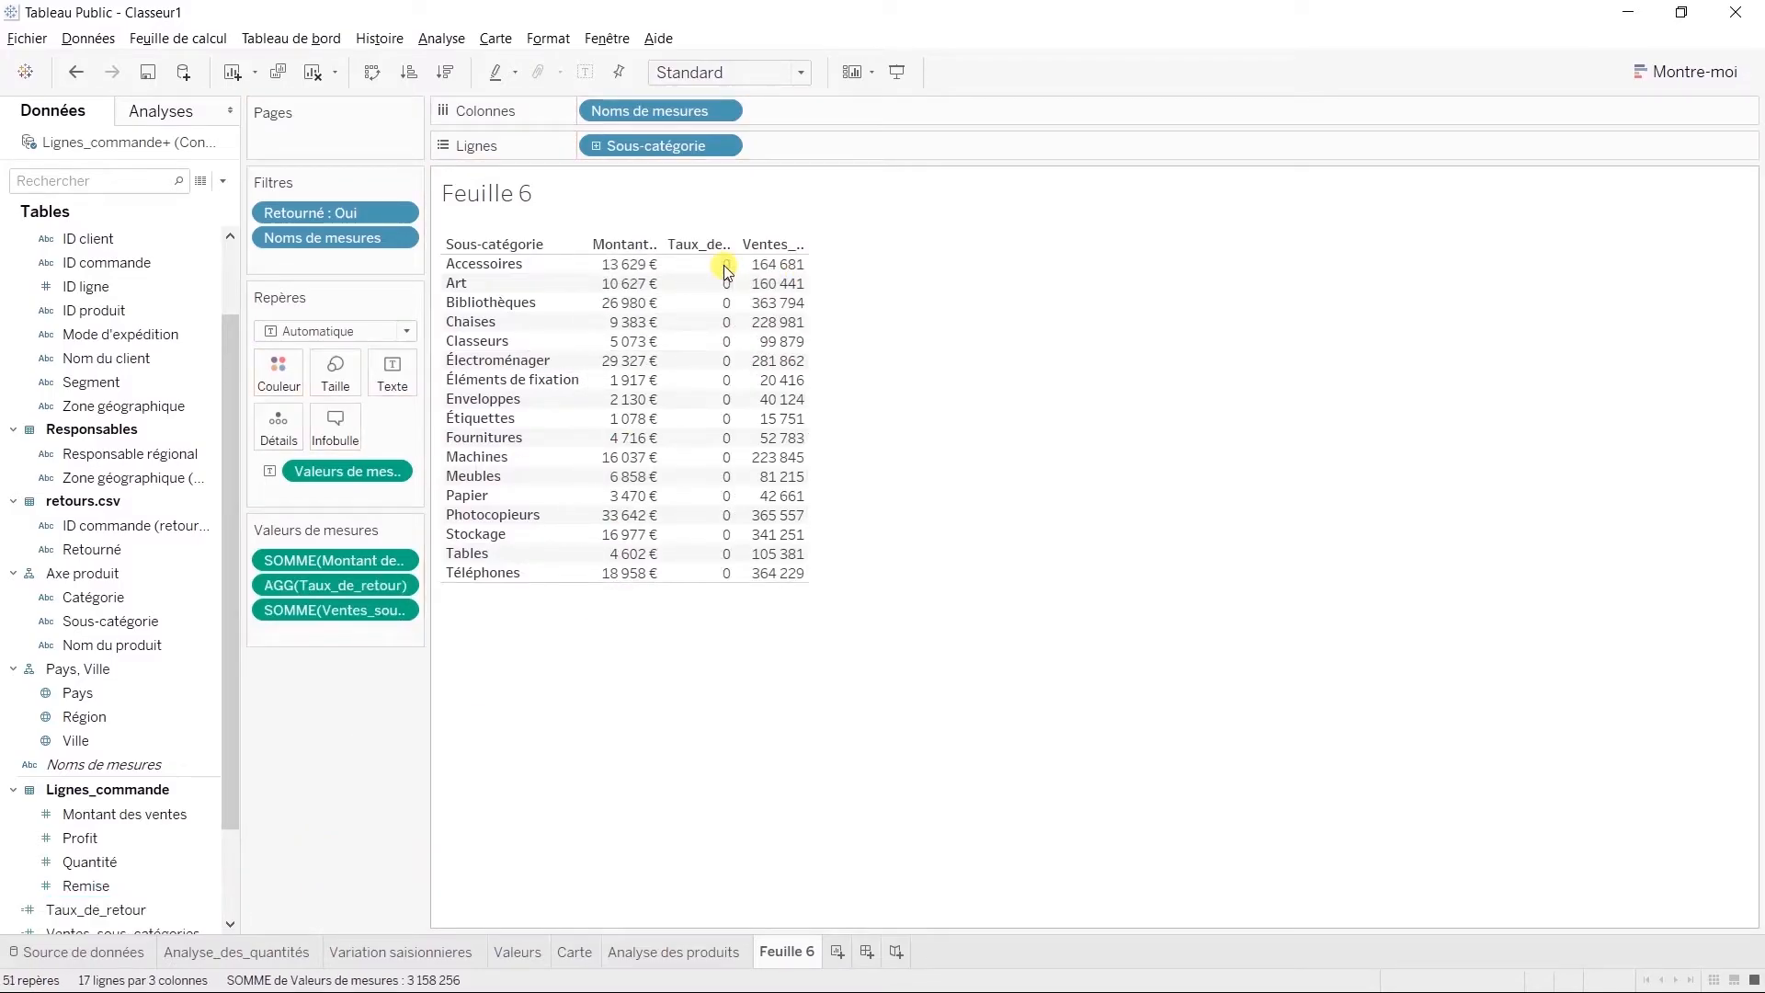
pyautogui.click(404, 586)
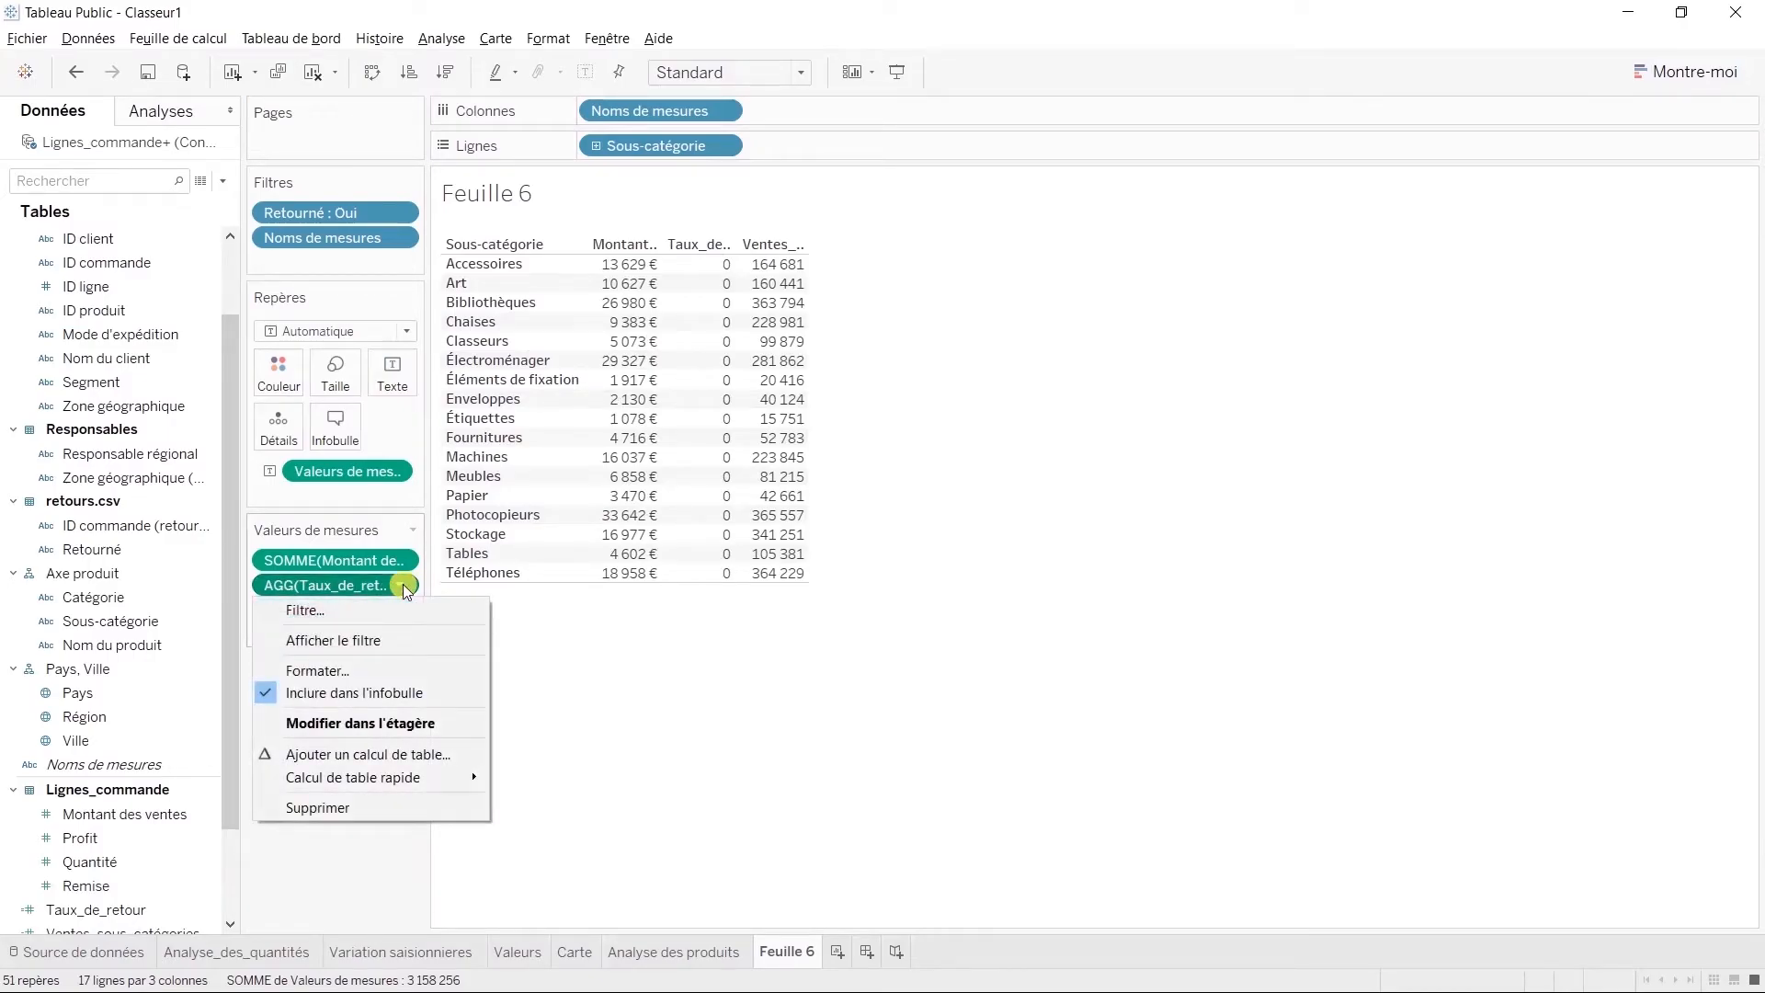
pyautogui.click(383, 668)
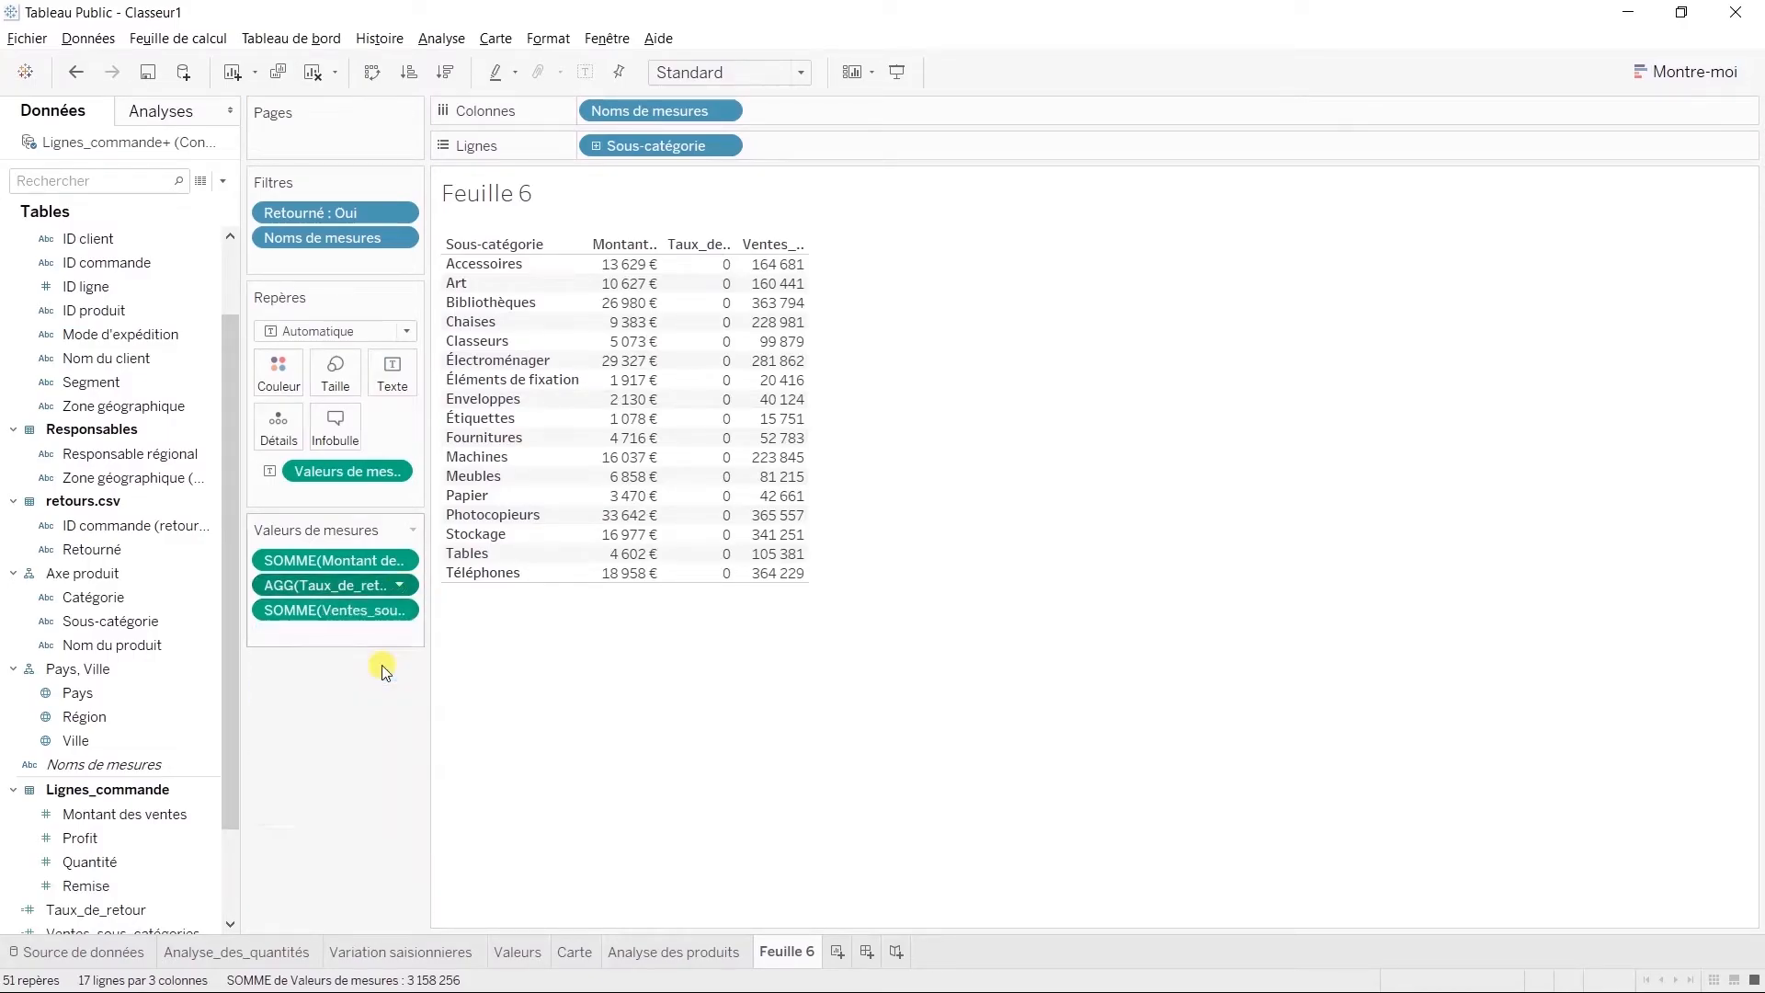
pyautogui.click(216, 249)
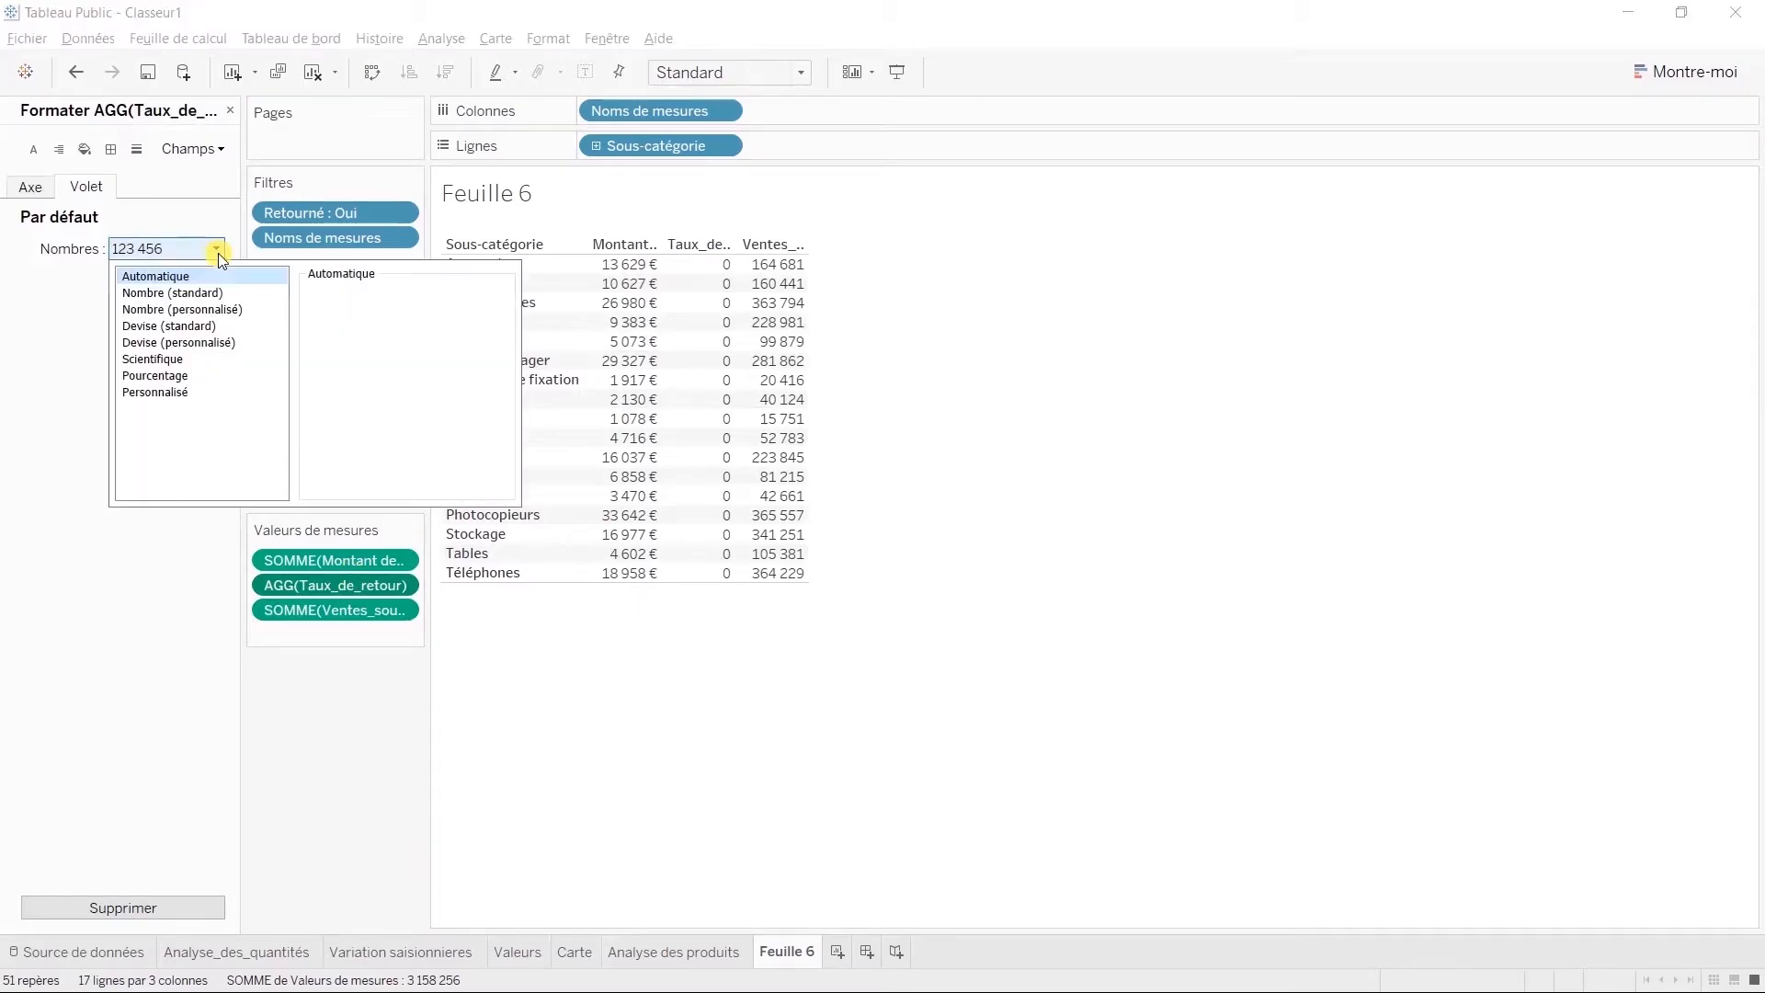
pyautogui.click(190, 376)
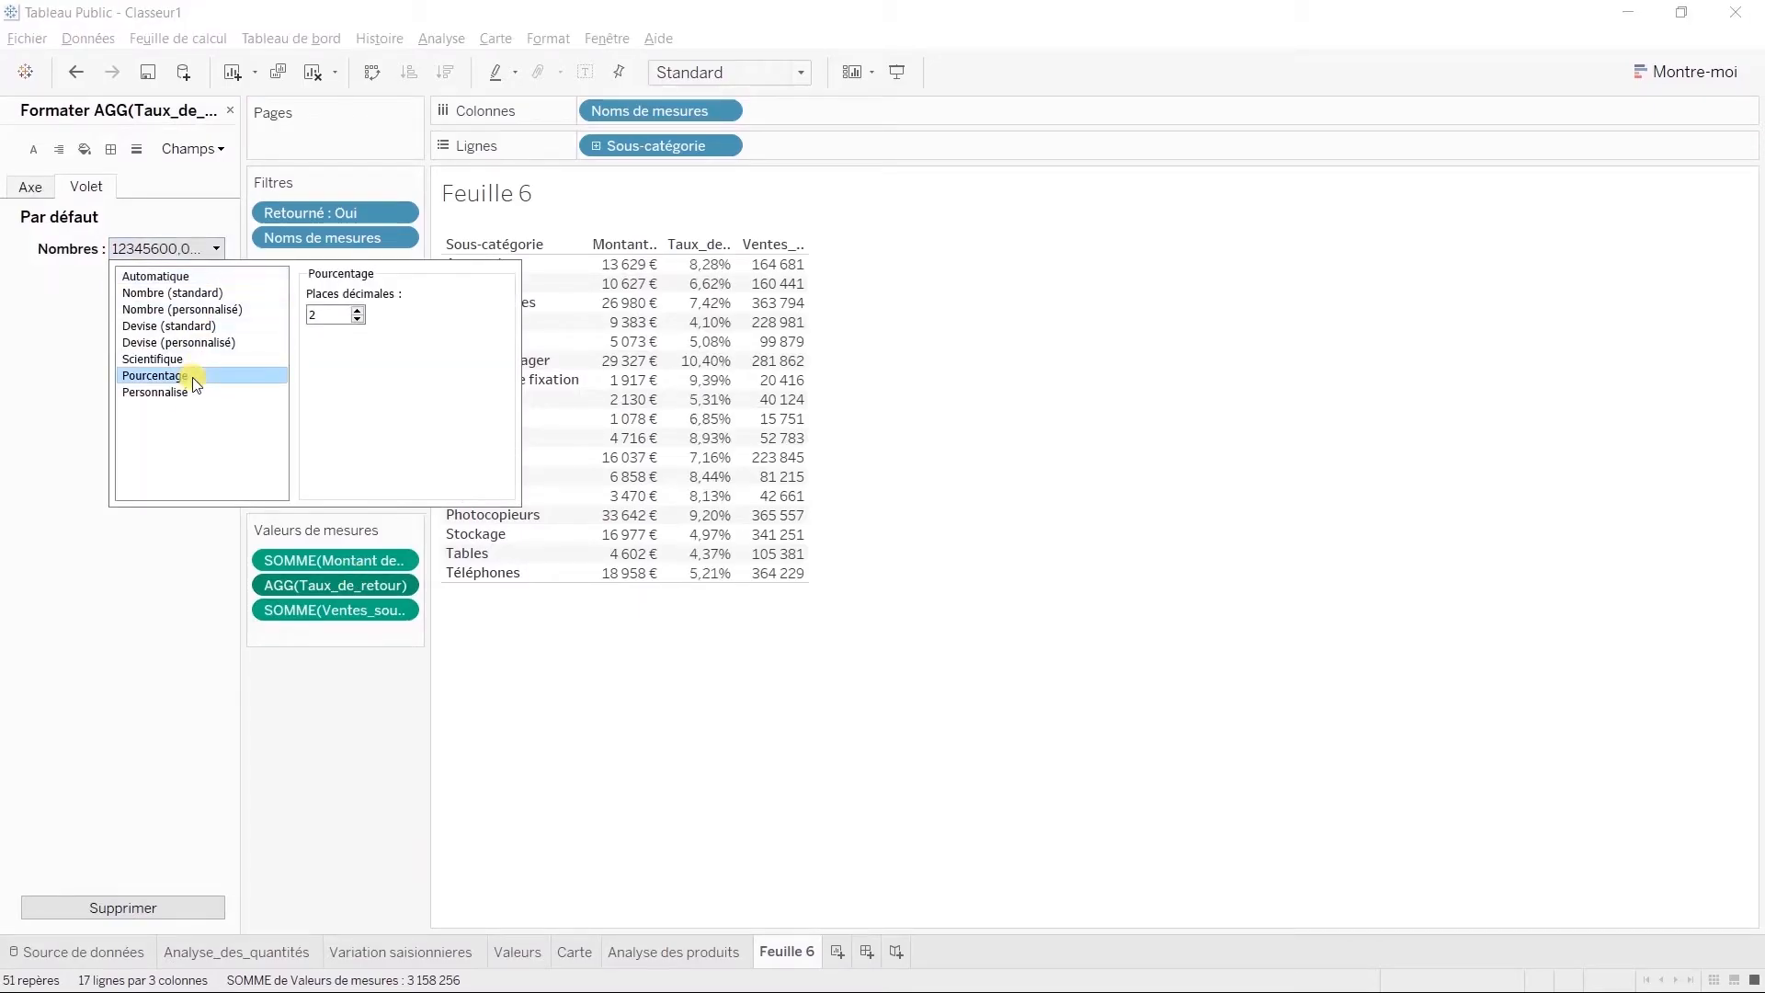
pyautogui.click(552, 693)
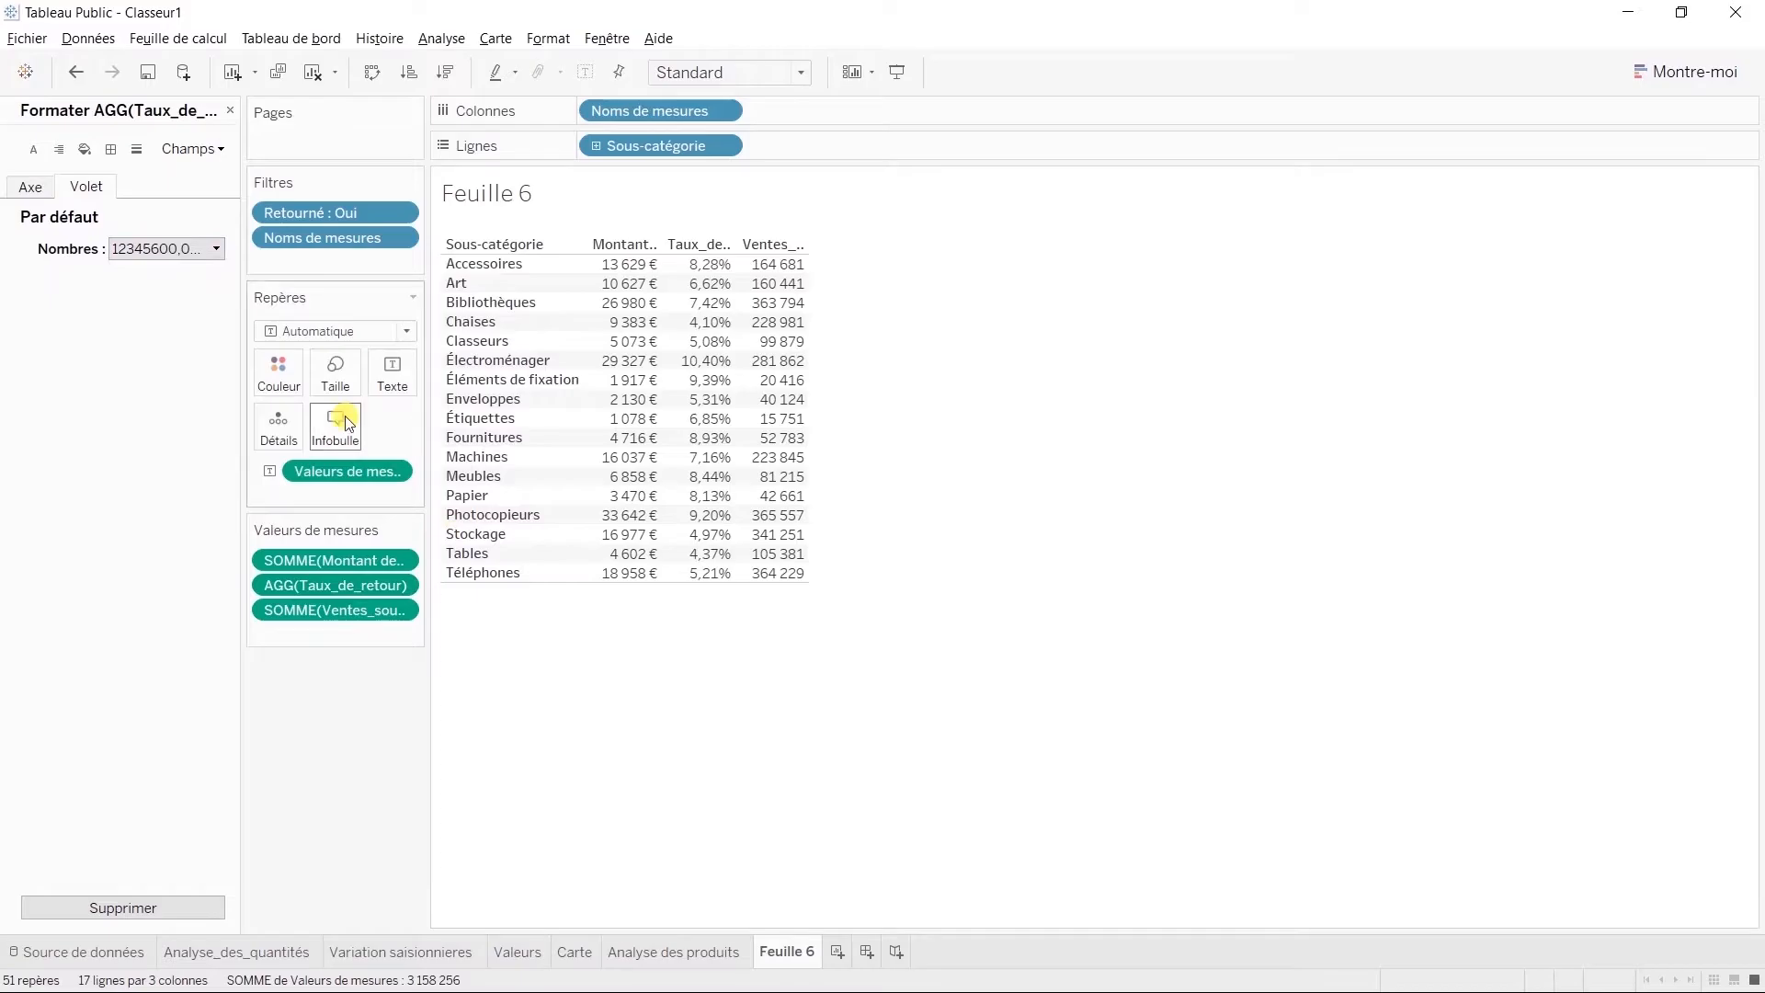
pyautogui.click(231, 112)
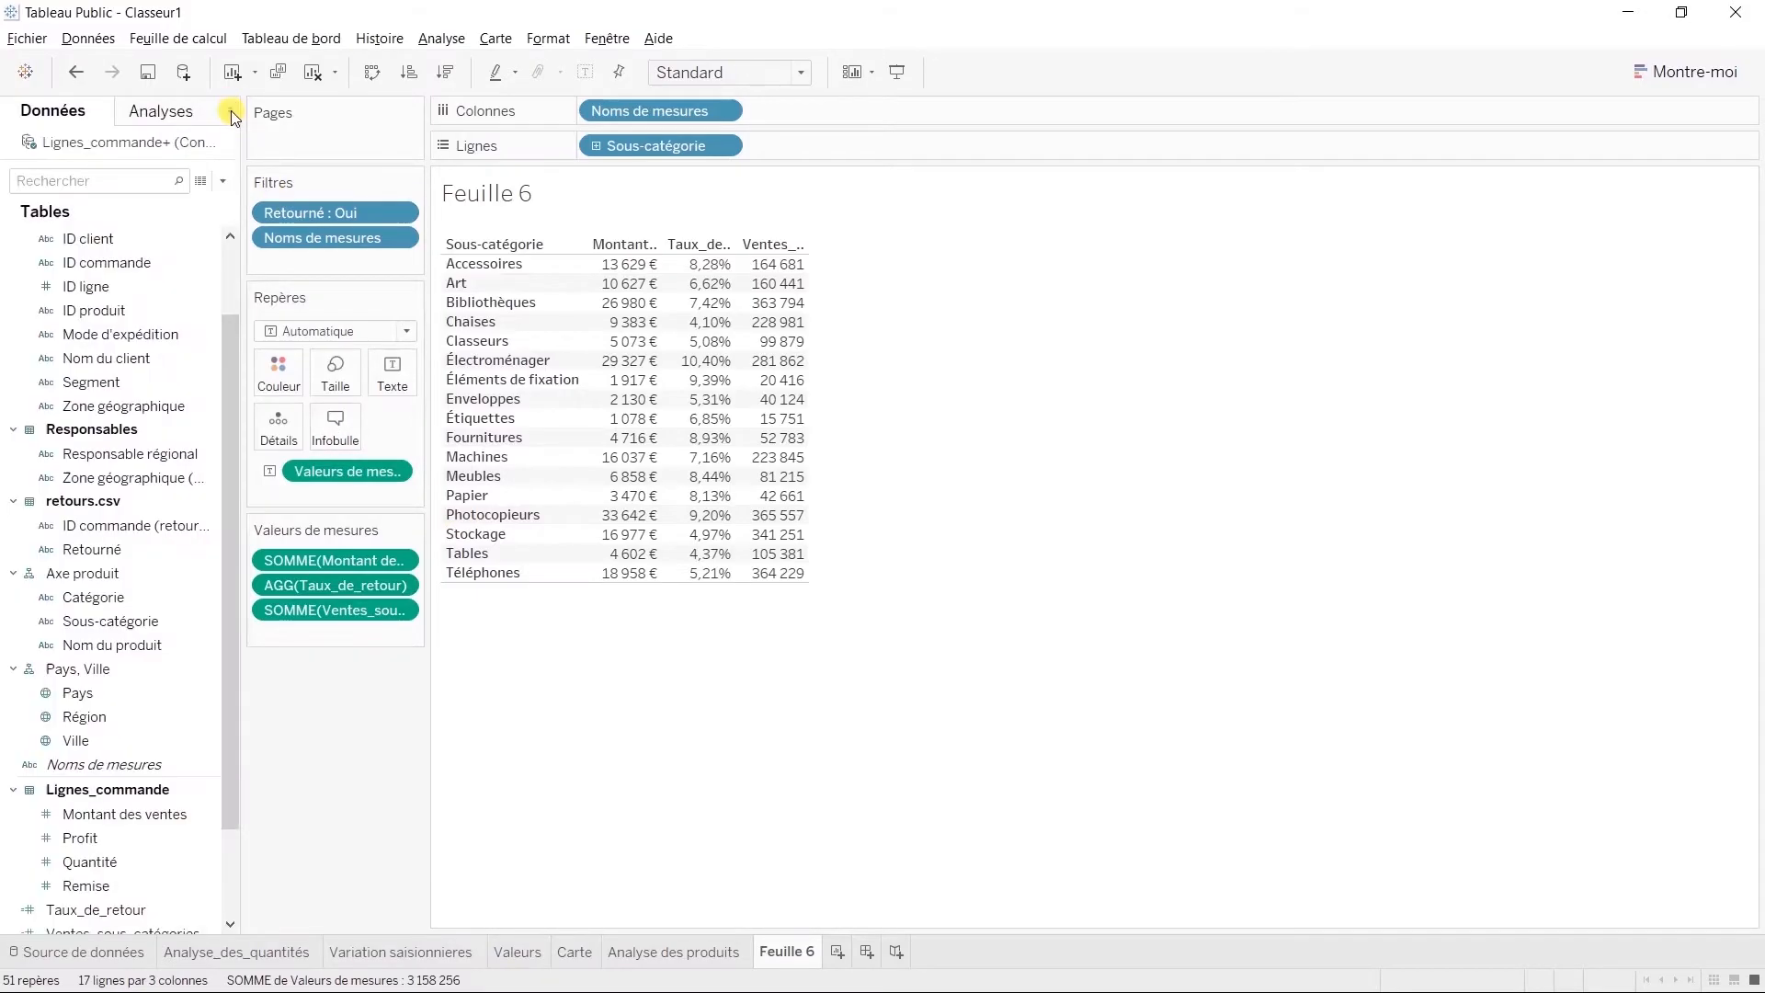
# Remove Montant des ventes and Ventes_sous_catégories from the table, keeping only Taux_de_retour
pyautogui.click(402, 562)
pyautogui.click(377, 833)
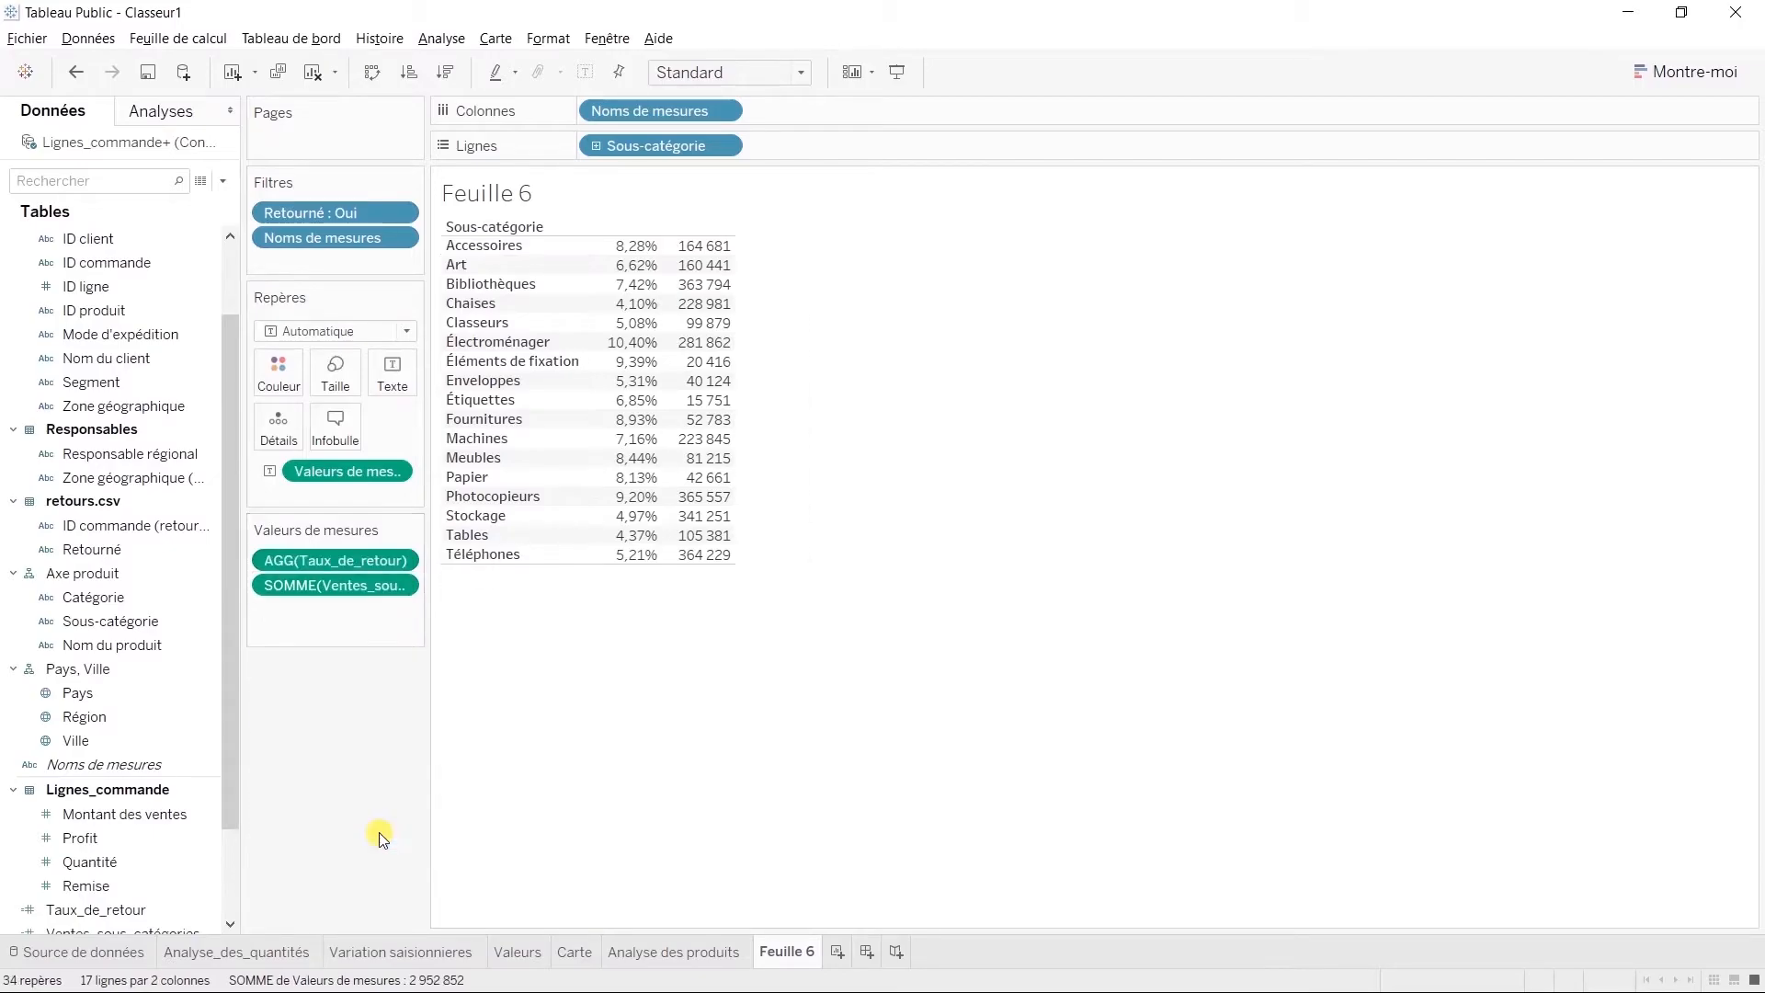
pyautogui.click(402, 585)
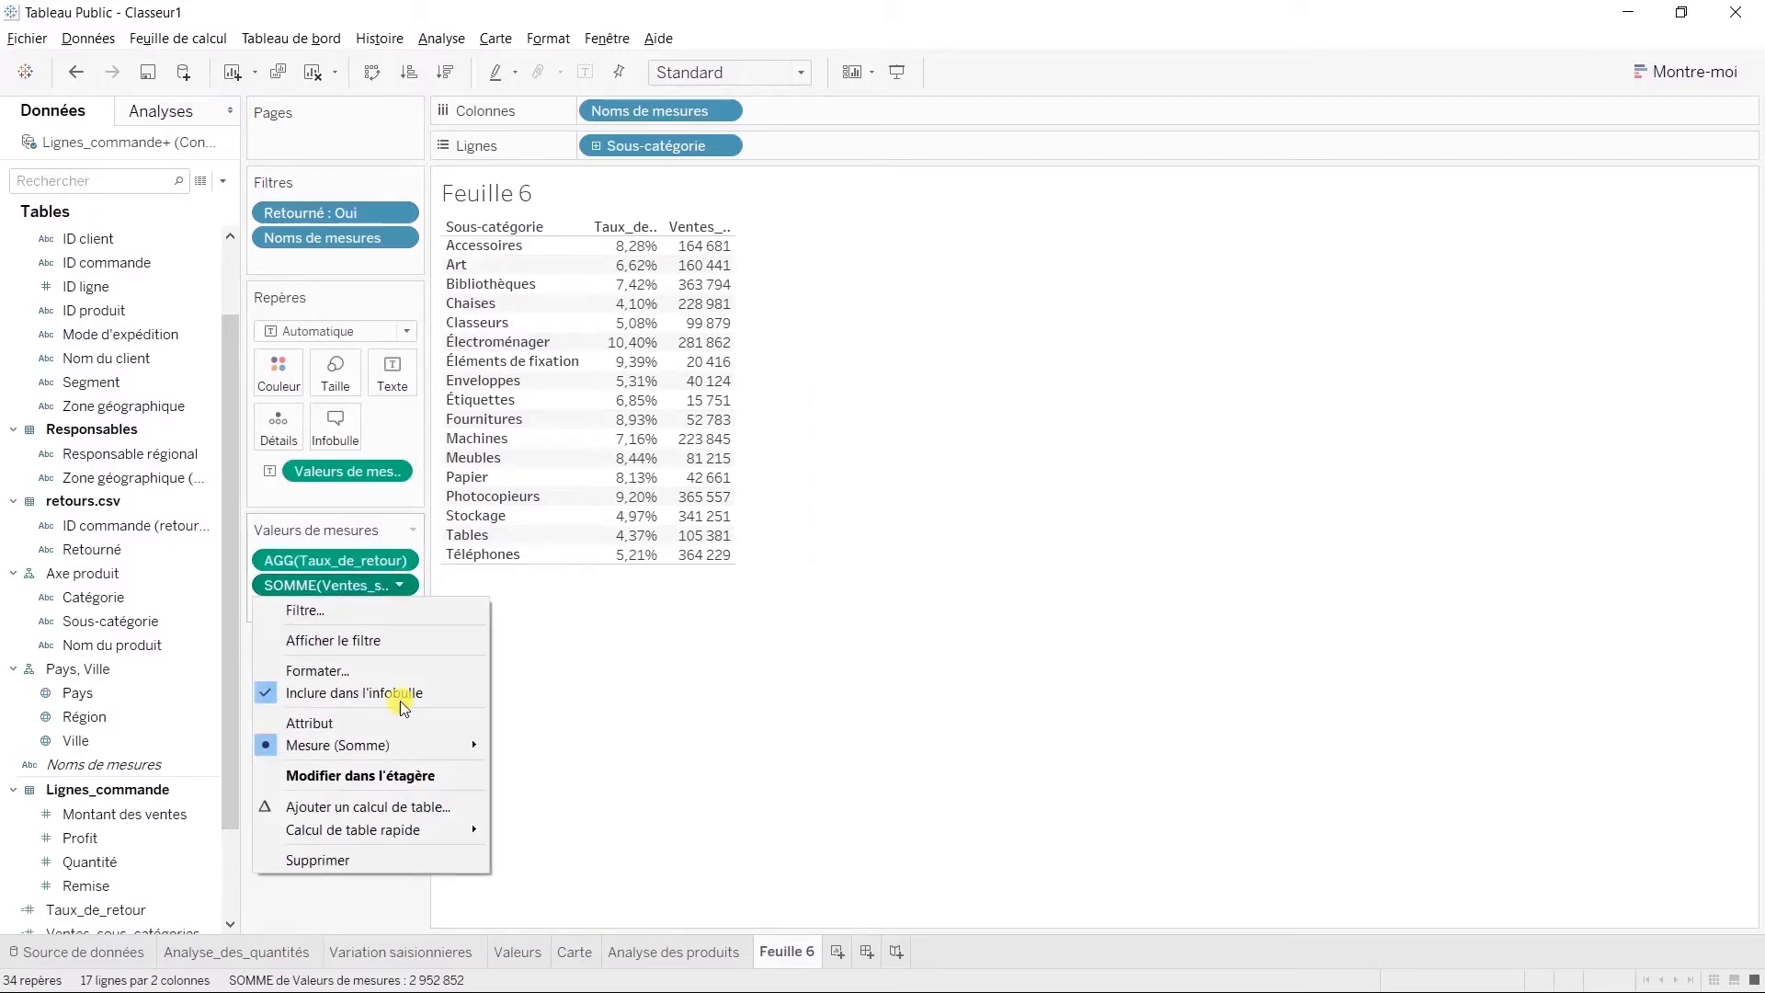
pyautogui.click(386, 857)
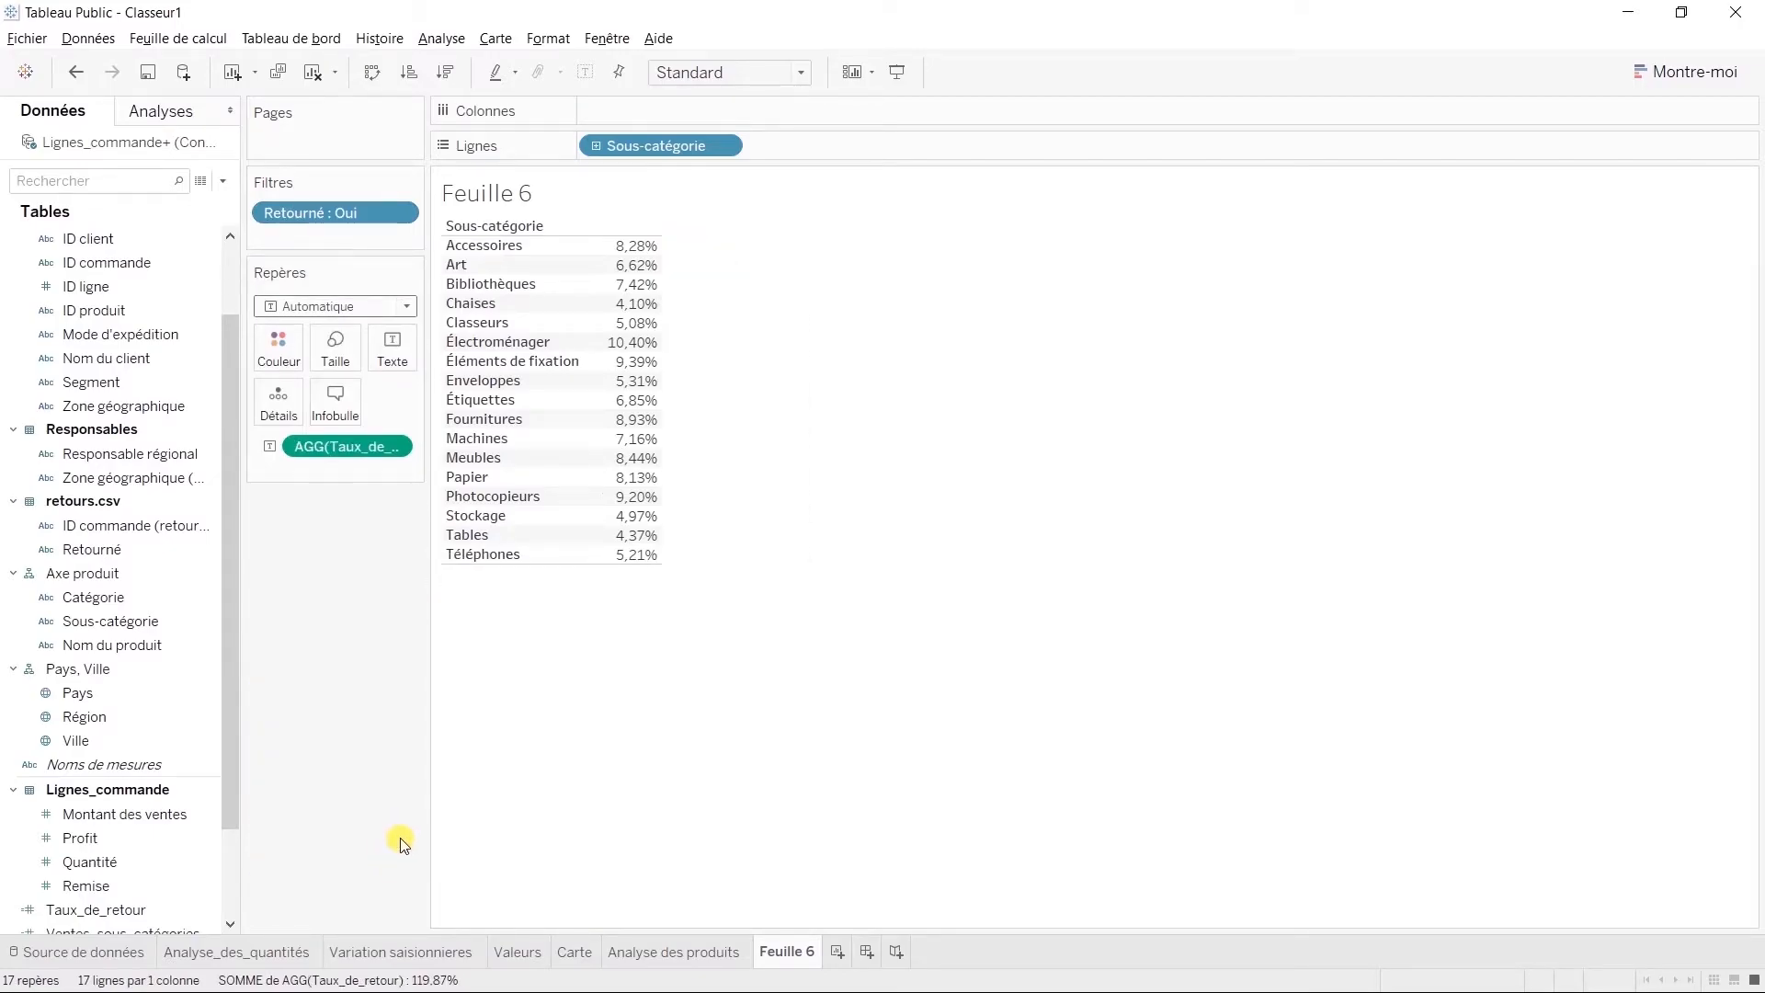
# Sort Sous-catégorie by the field Taux_de_retour in descending order
pyautogui.click(722, 147)
pyautogui.click(721, 258)
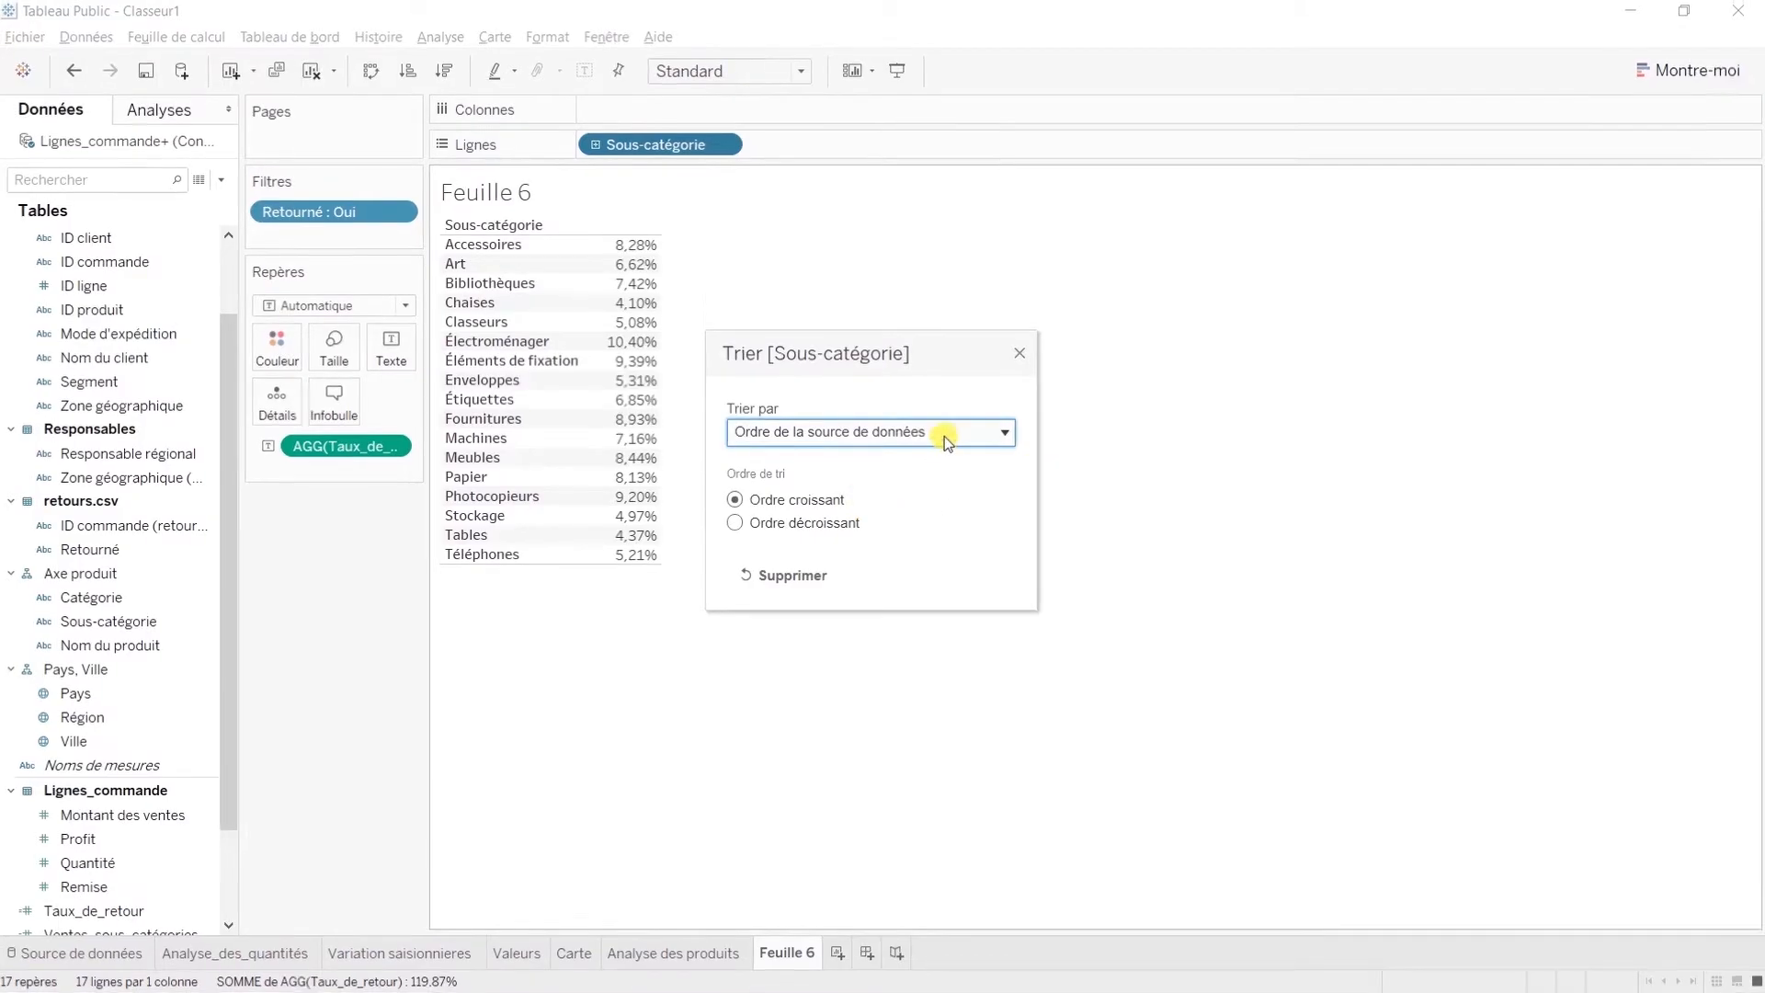
pyautogui.click(945, 435)
pyautogui.click(871, 507)
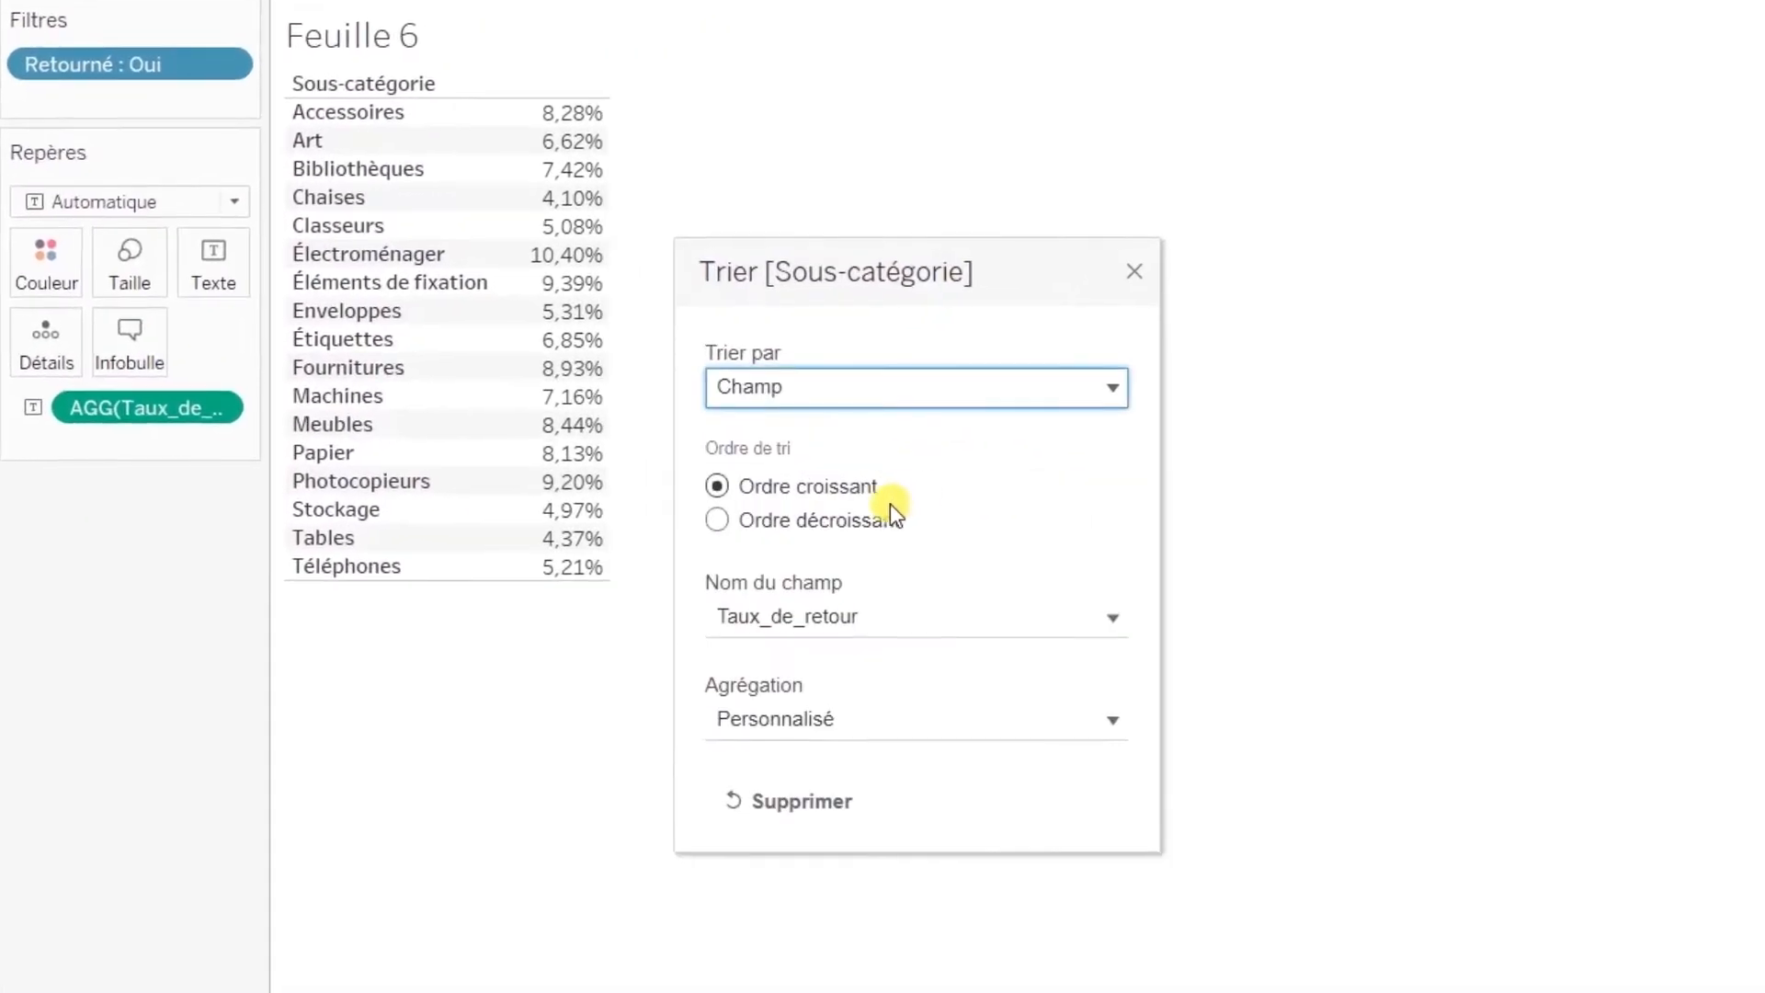
pyautogui.click(890, 517)
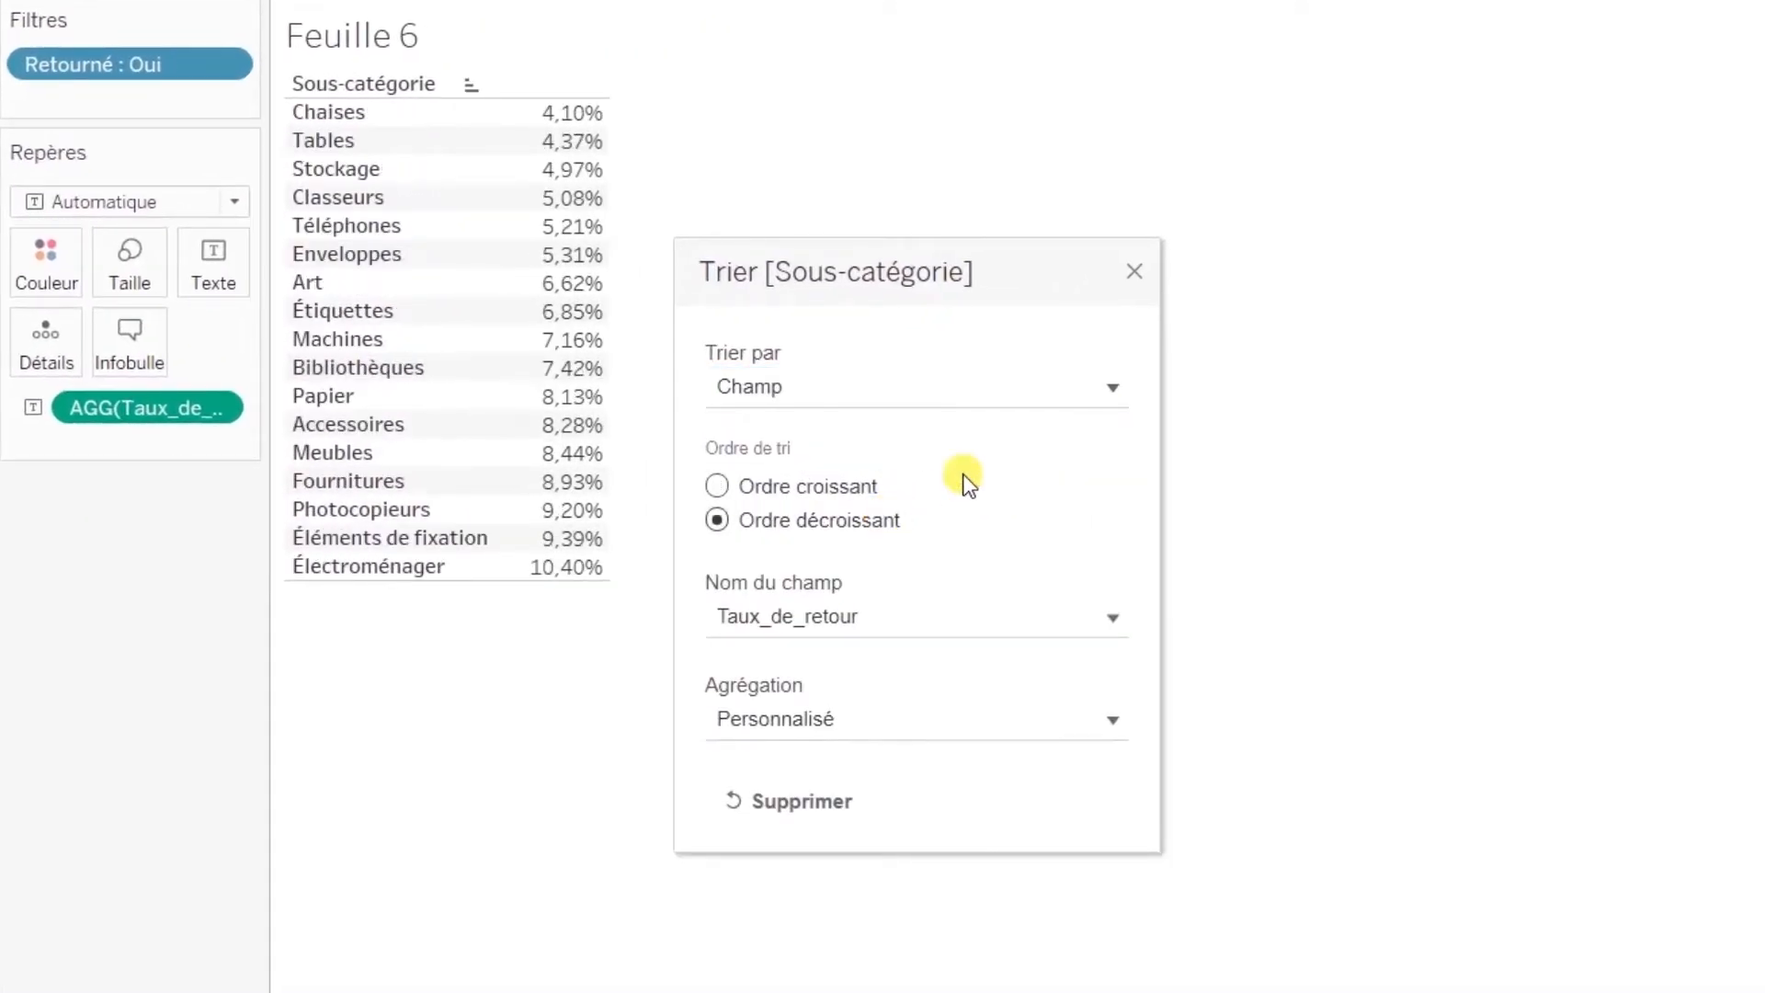
pyautogui.click(1134, 274)
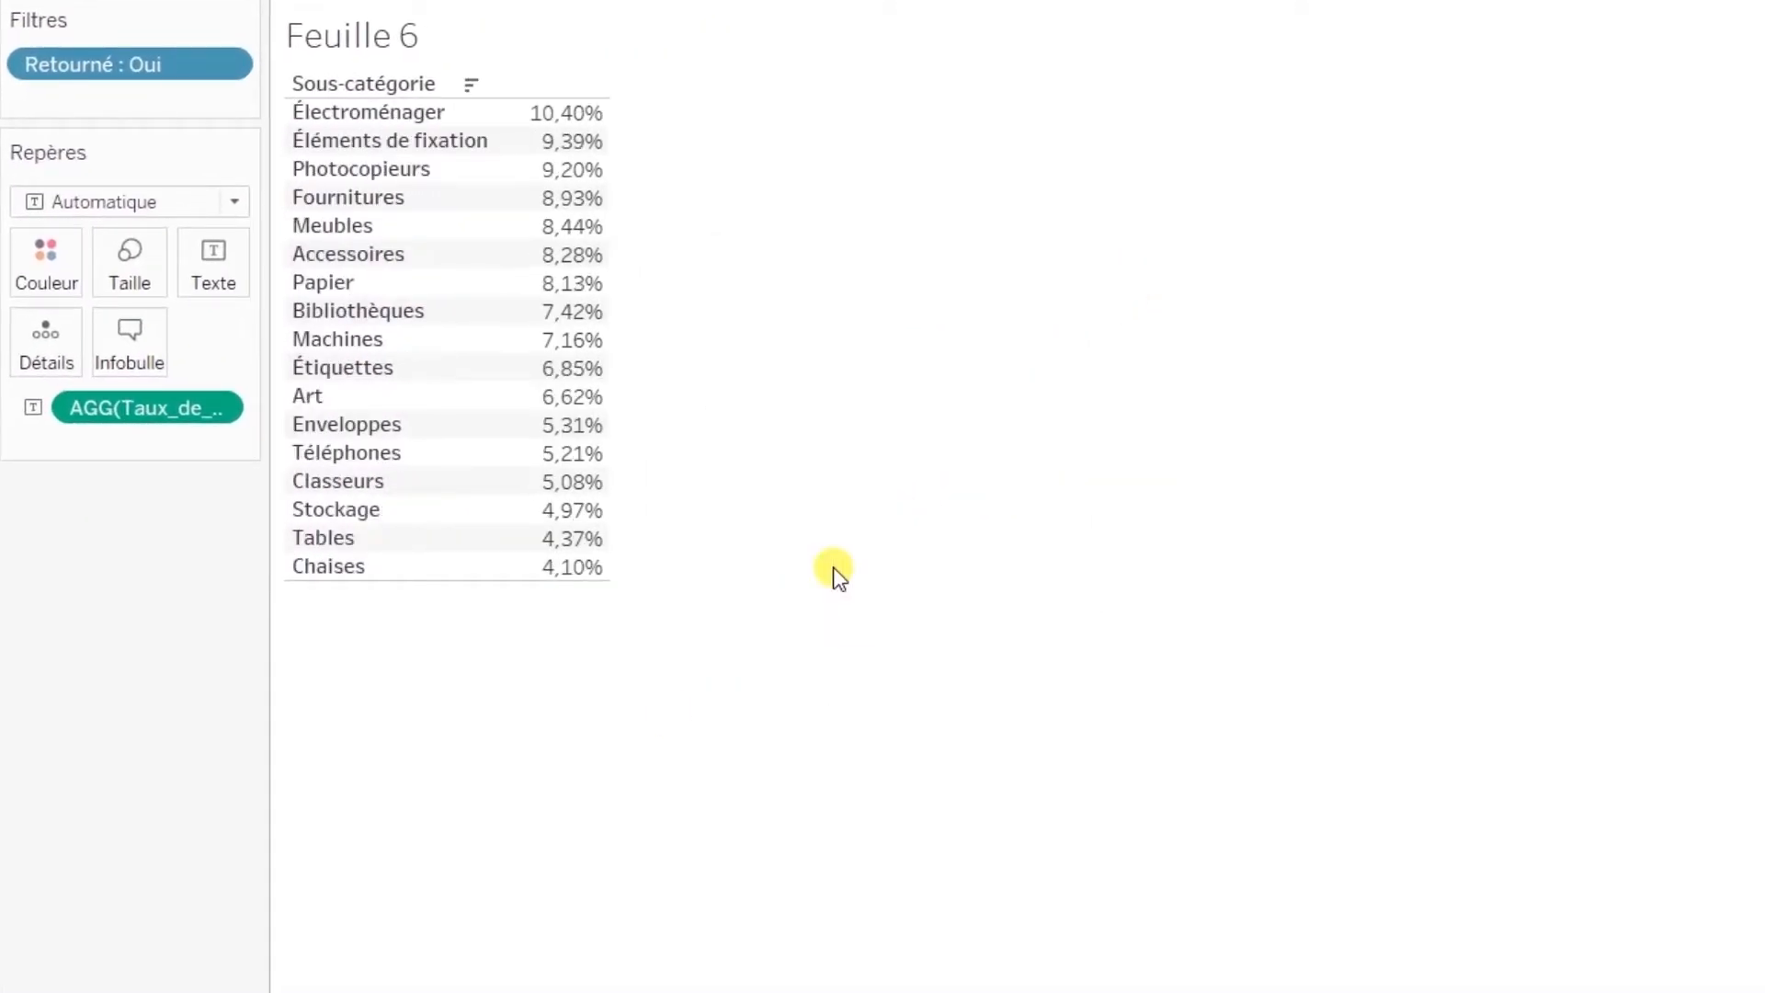
# Colour the table values by Taux_de_retour using the Rouge-vert divergent palette, reversed
pyautogui.moveTo(142, 912)
pyautogui.mouseDown()
pyautogui.moveTo(264, 788)
pyautogui.moveTo(283, 359)
pyautogui.mouseUp()
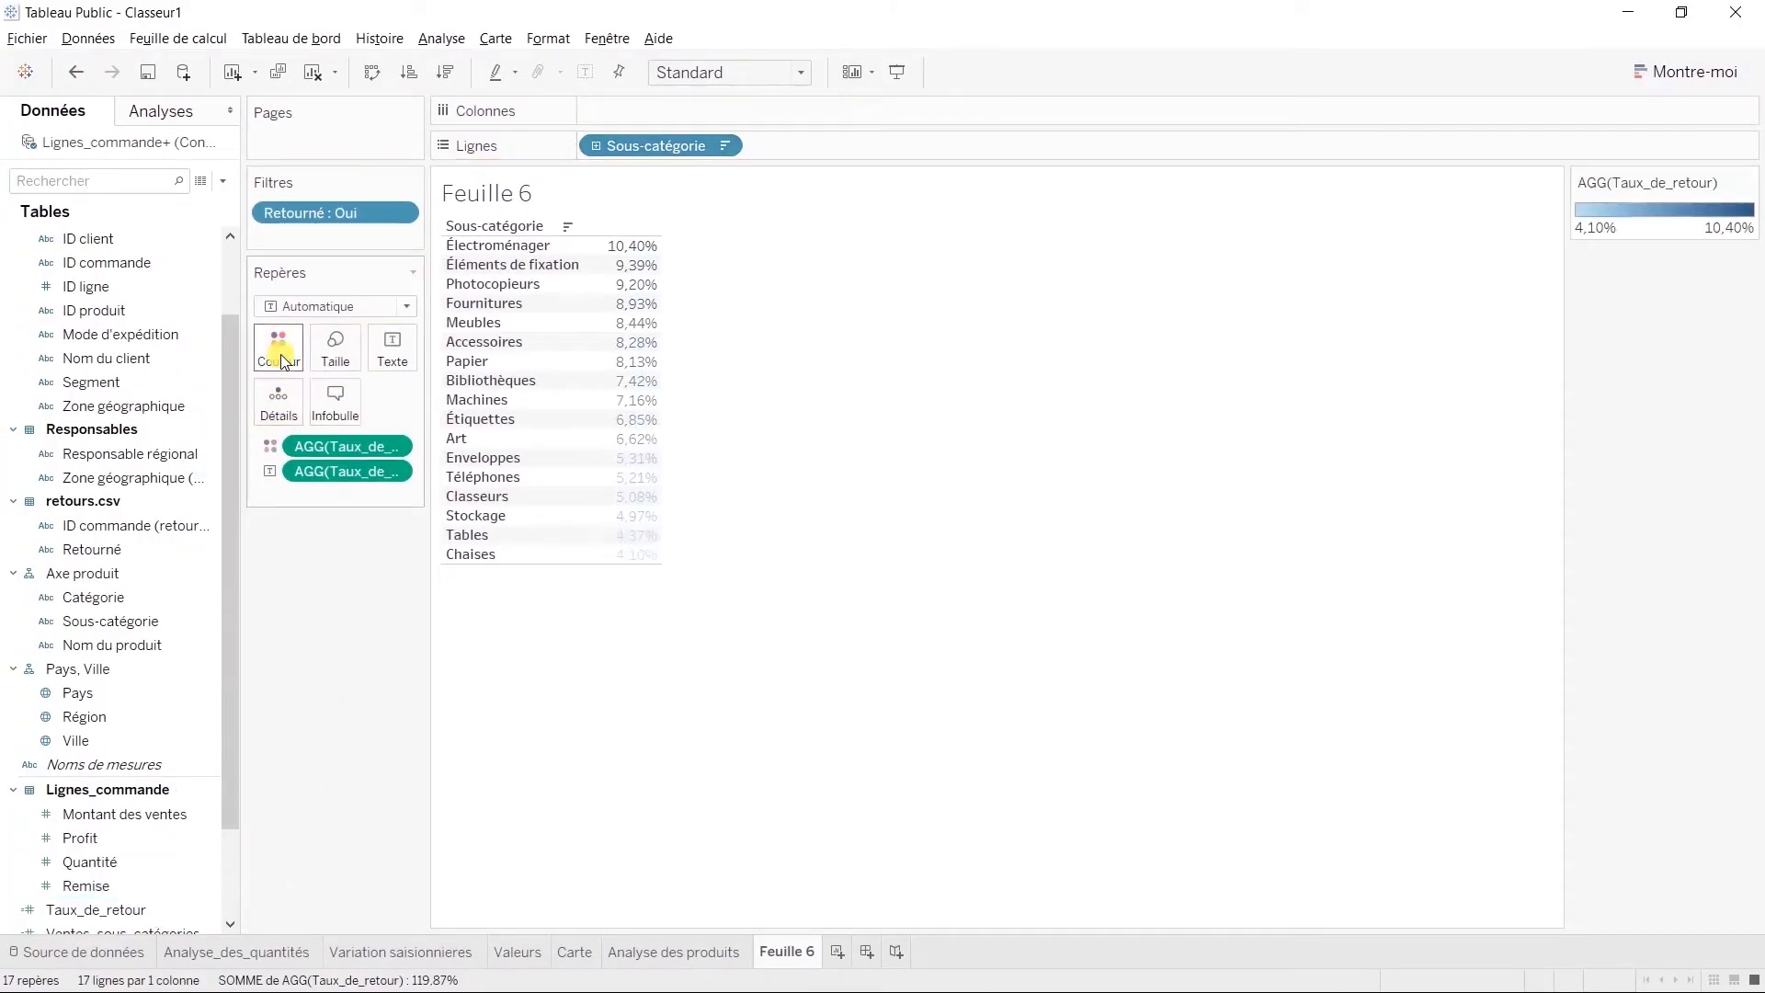
pyautogui.click(288, 342)
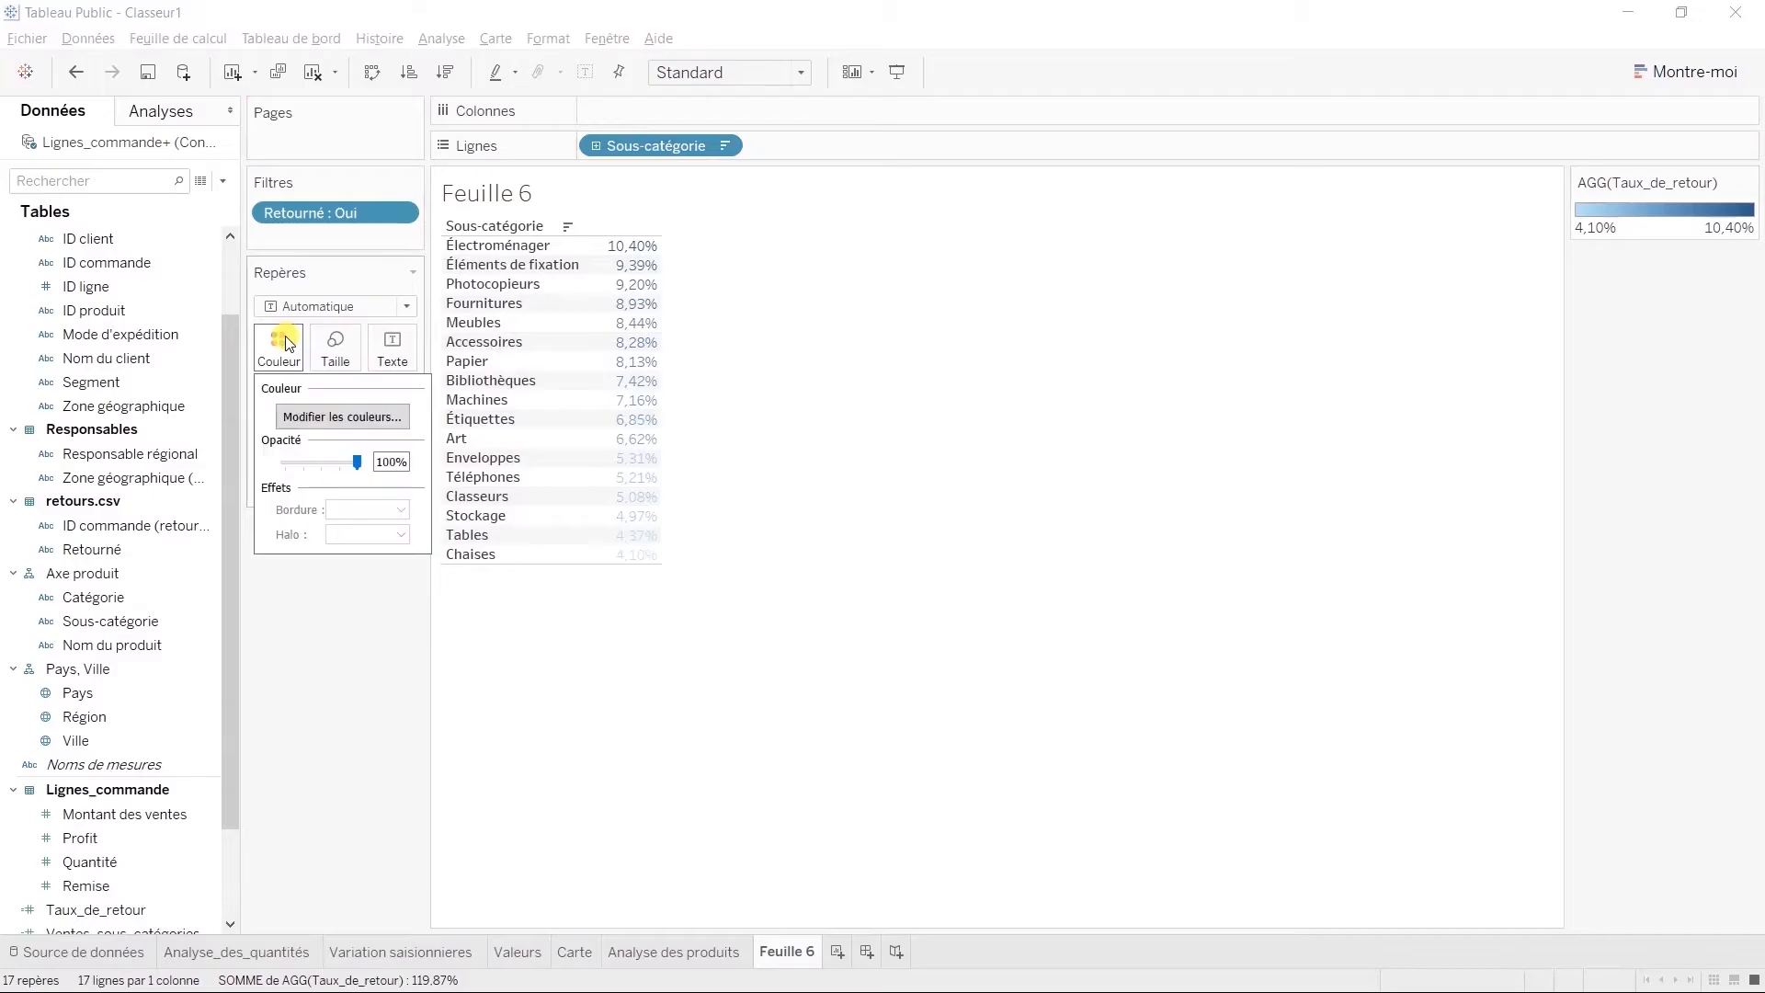
pyautogui.click(331, 417)
pyautogui.click(997, 430)
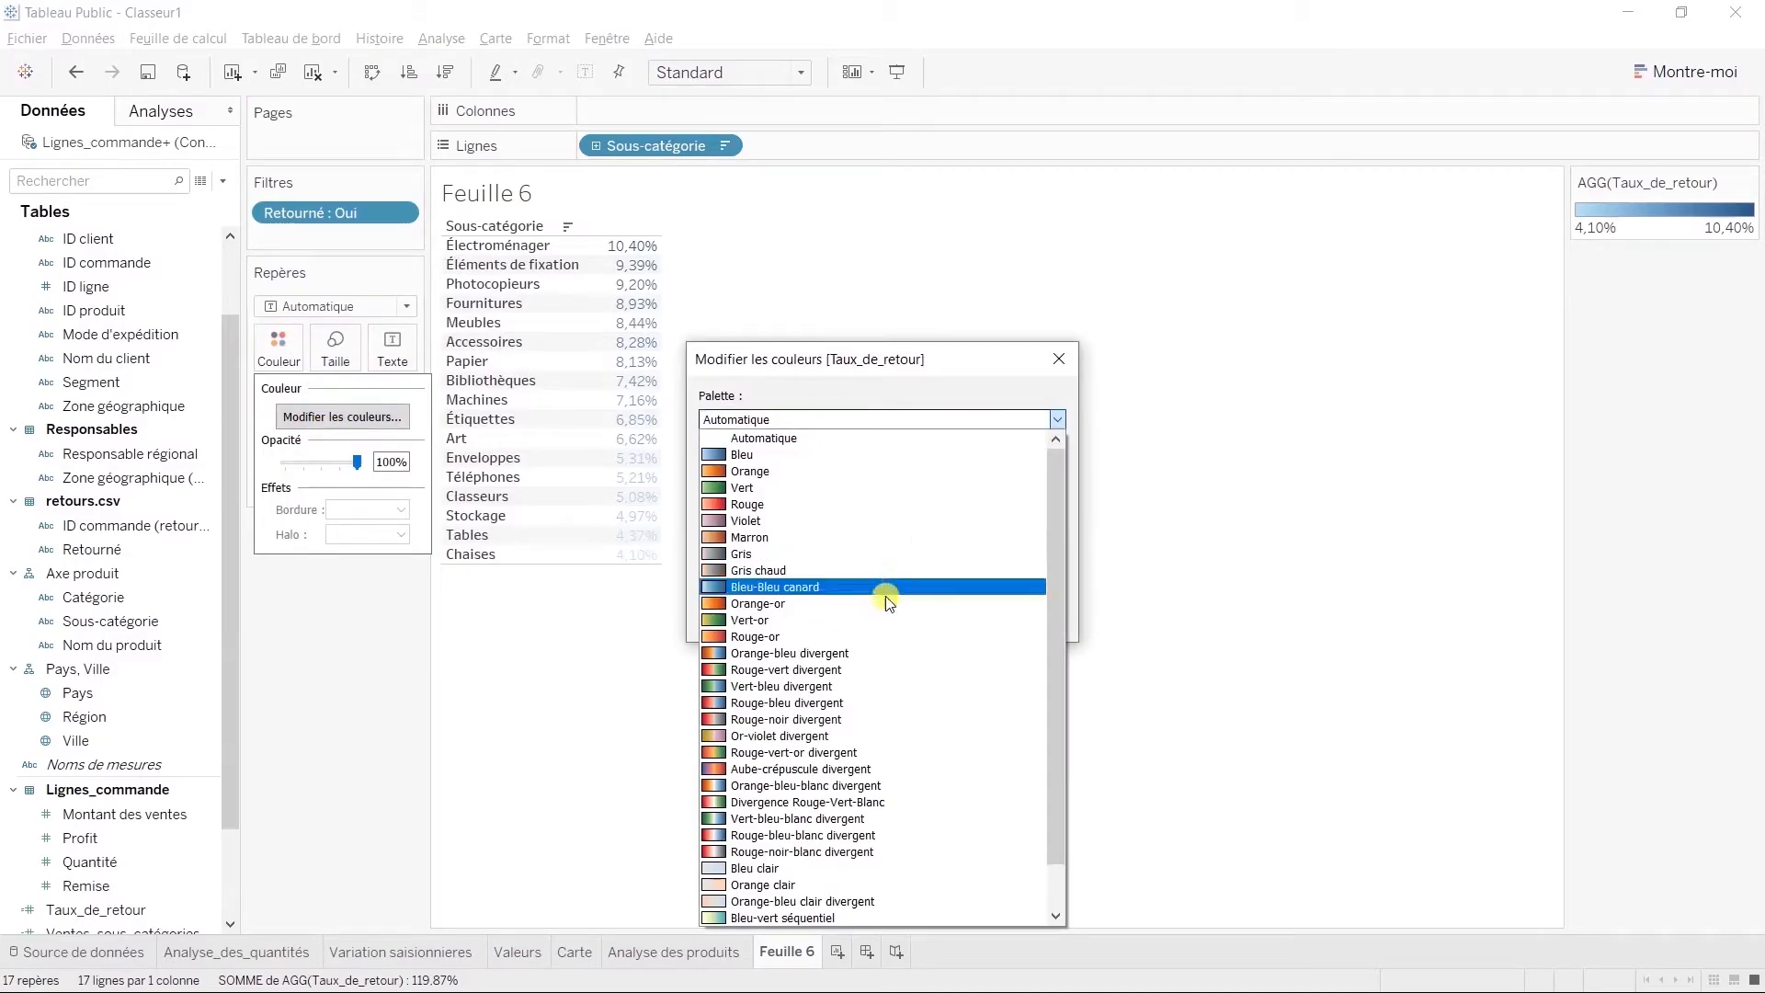
pyautogui.click(877, 675)
pyautogui.click(726, 532)
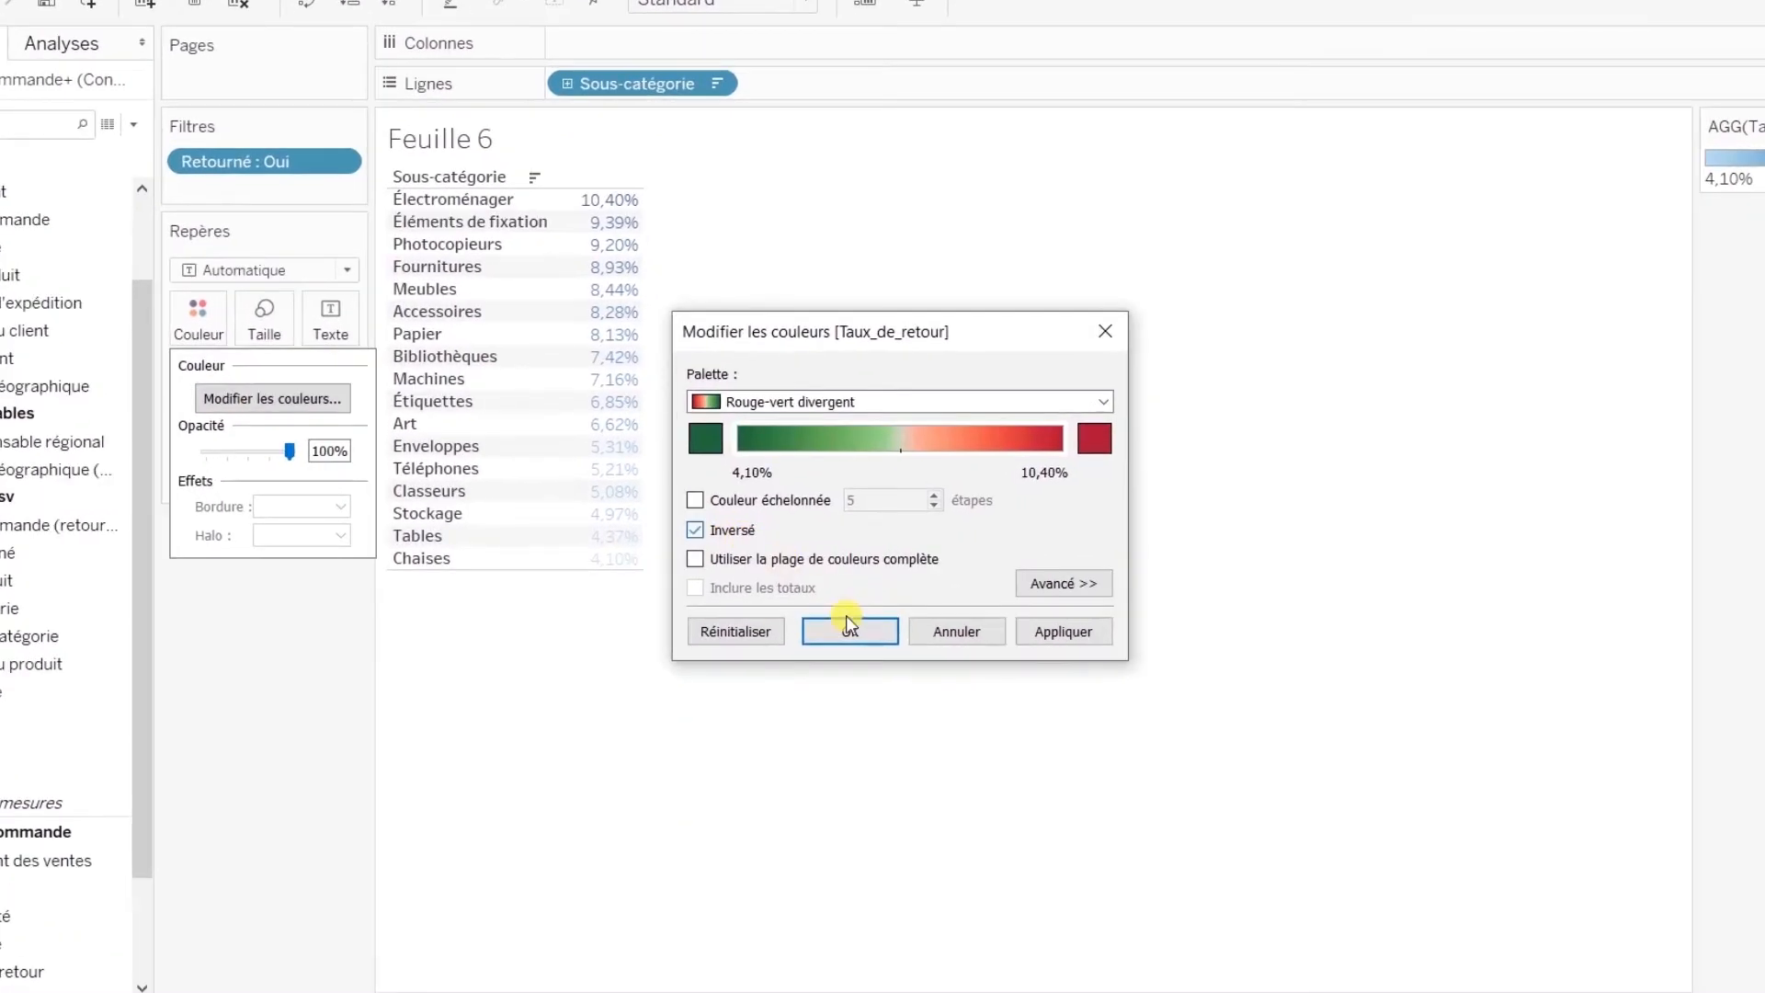
pyautogui.click(838, 617)
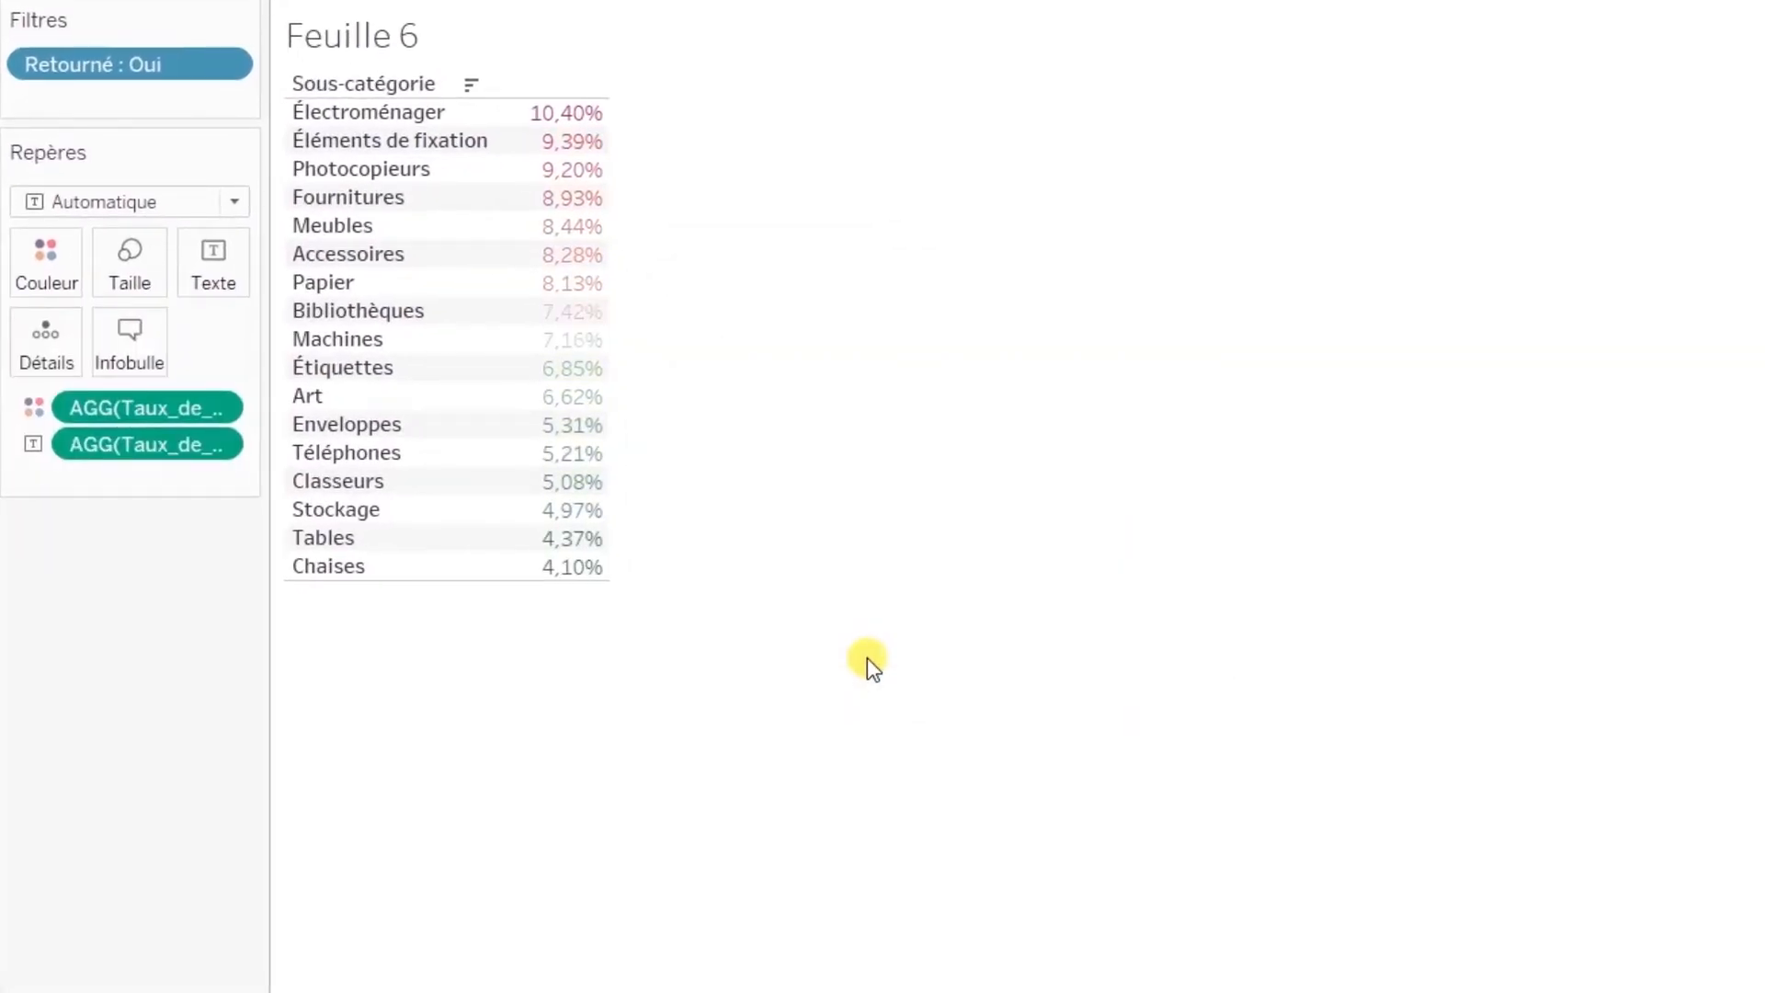
# Rename the worksheet Feuille 6 as retours and add a new blank worksheet
pyautogui.moveTo(525, 549)
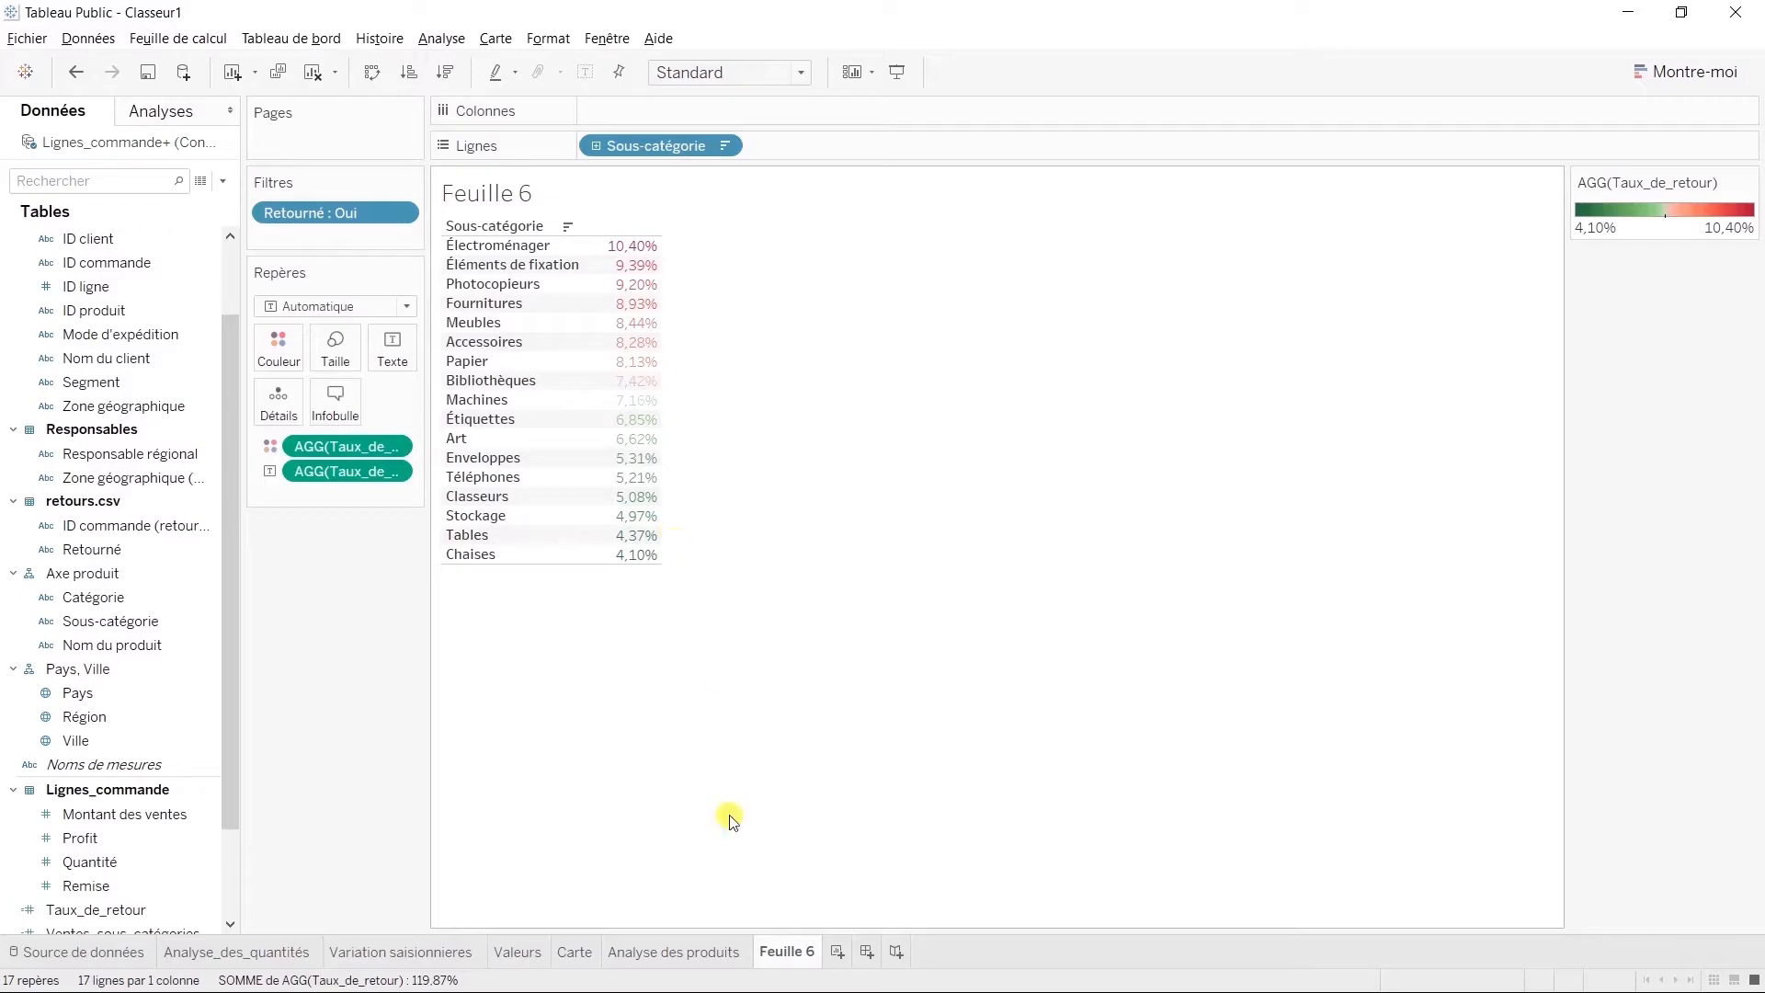
pyautogui.rightClick(770, 950)
pyautogui.click(826, 721)
pyautogui.write('retours')
pyautogui.press('Return')
pyautogui.click(832, 953)
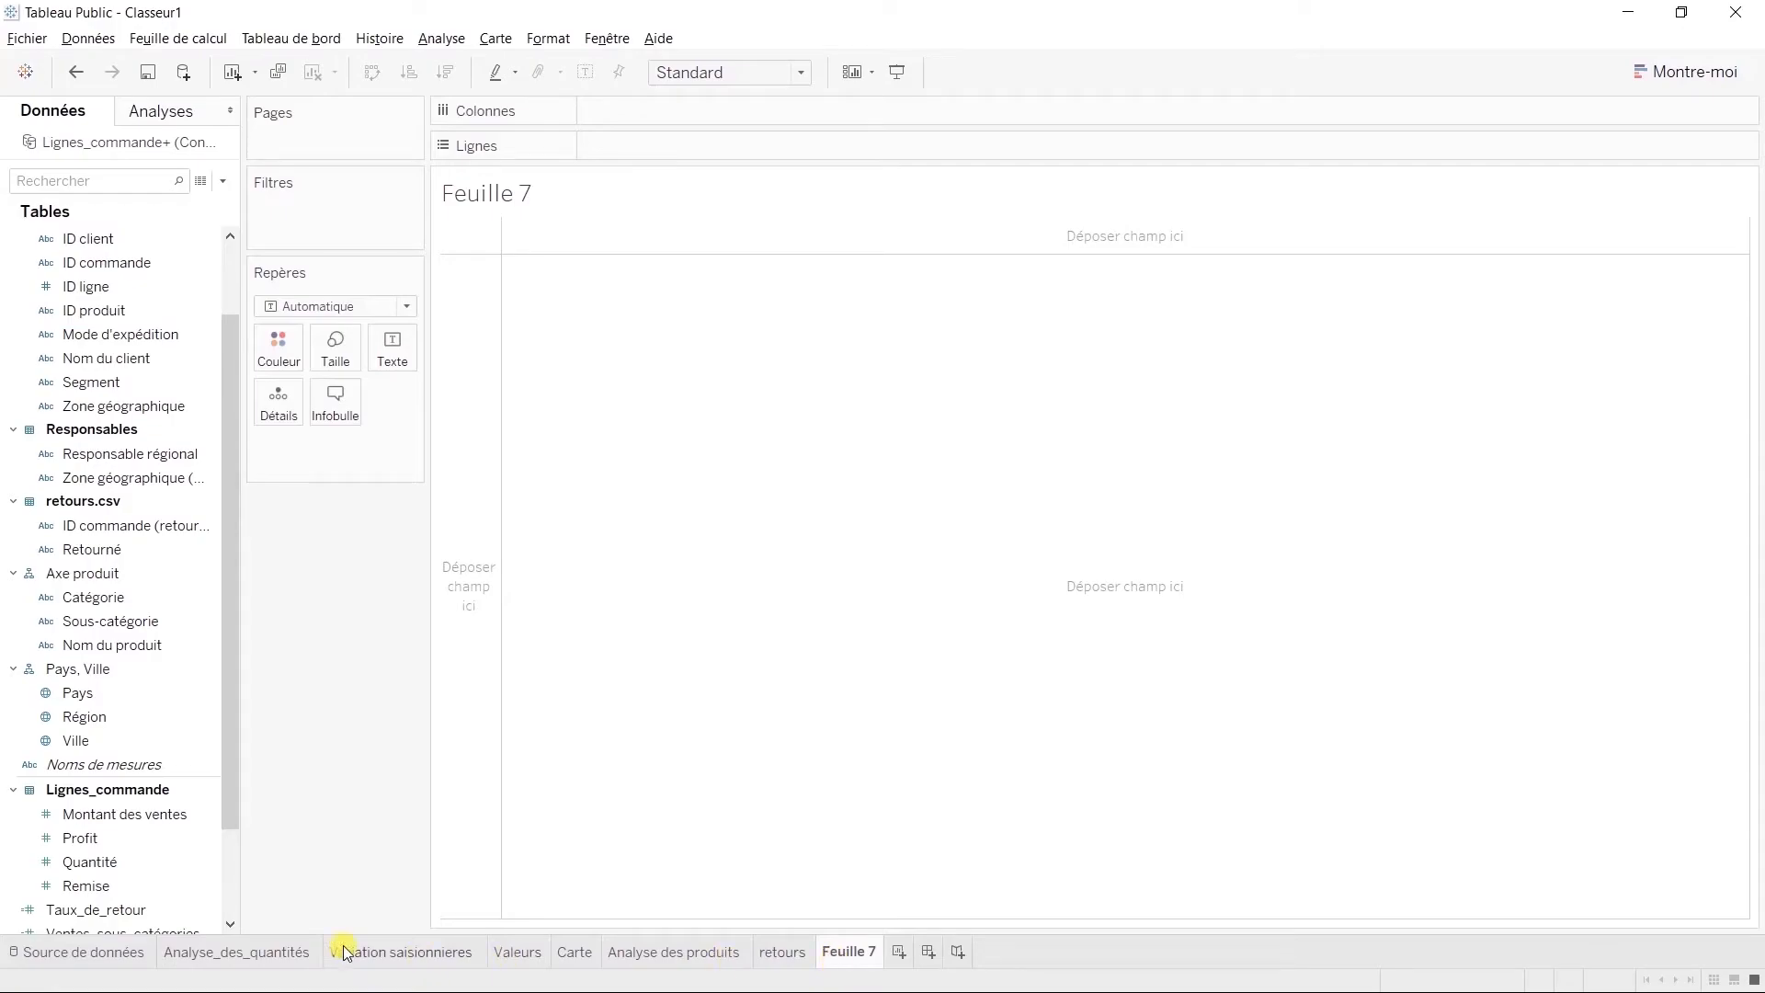
# Plot Profit on rows against average Remise on columns, with the points coloured and labelled by Sous-catégorie
pyautogui.click(104, 888)
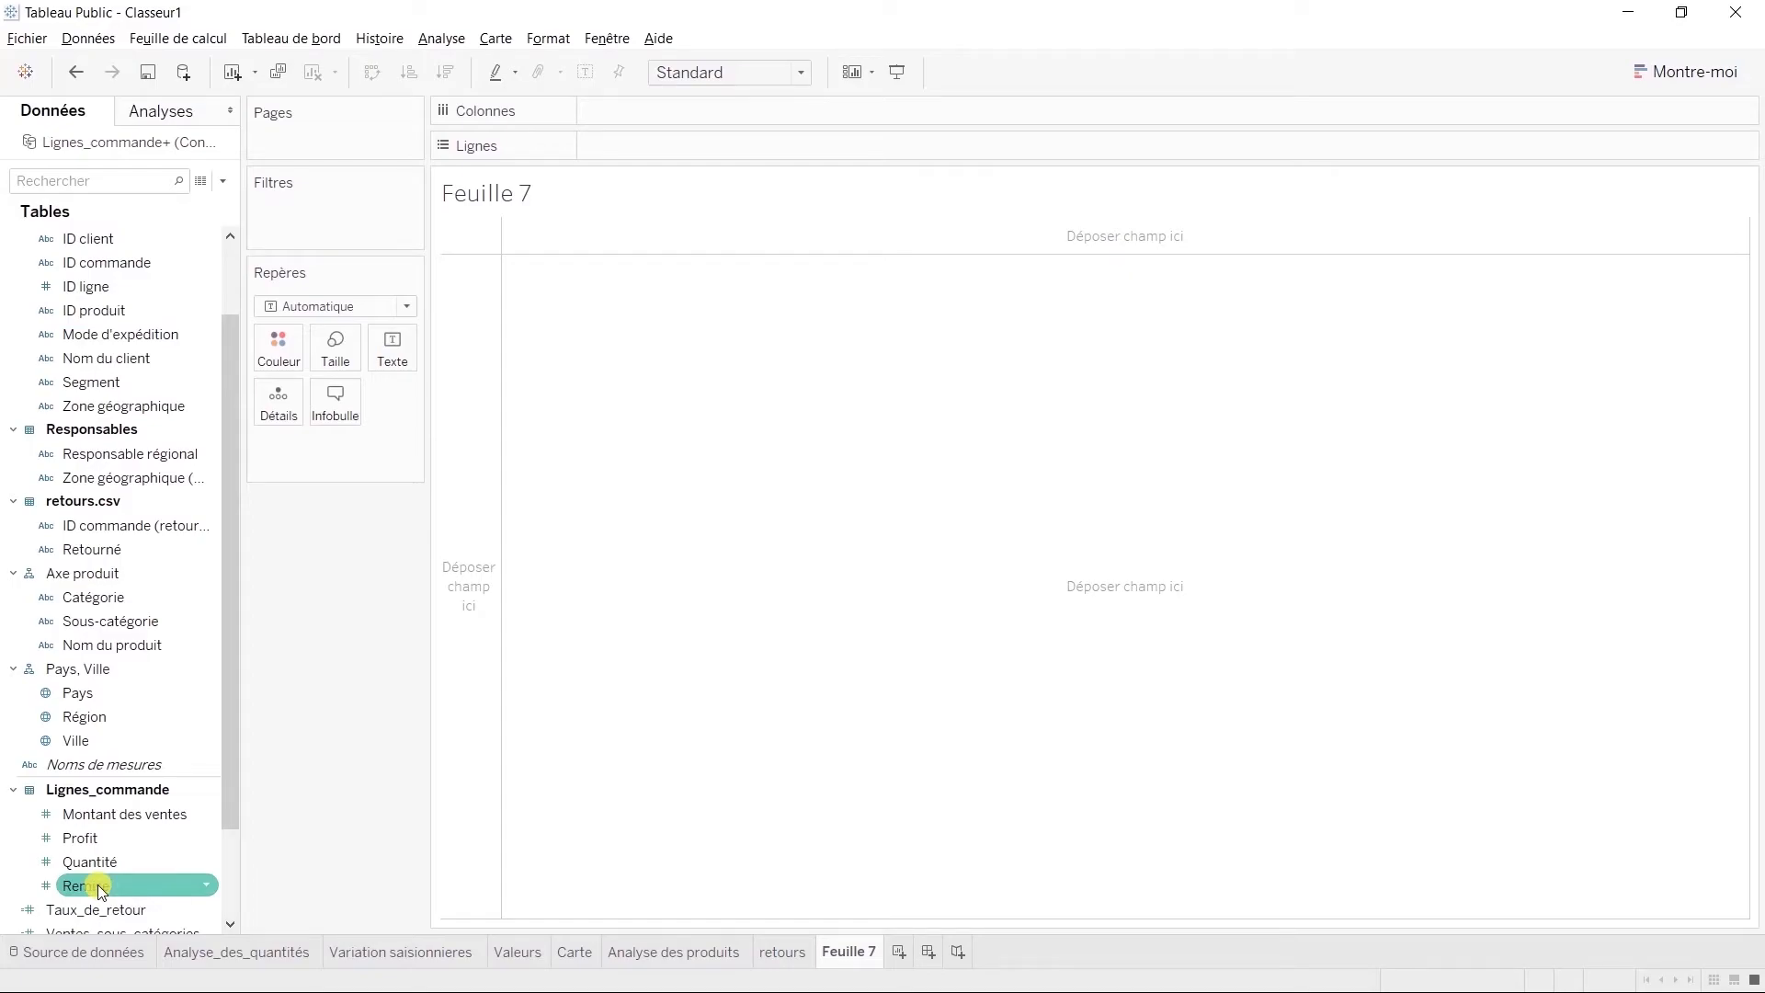
pyautogui.moveTo(99, 889)
pyautogui.mouseDown()
pyautogui.moveTo(128, 886)
pyautogui.moveTo(508, 333)
pyautogui.moveTo(599, 118)
pyautogui.moveTo(630, 115)
pyautogui.mouseUp()
pyautogui.moveTo(169, 837)
pyautogui.mouseDown()
pyautogui.moveTo(126, 850)
pyautogui.moveTo(597, 266)
pyautogui.moveTo(662, 147)
pyautogui.mouseUp()
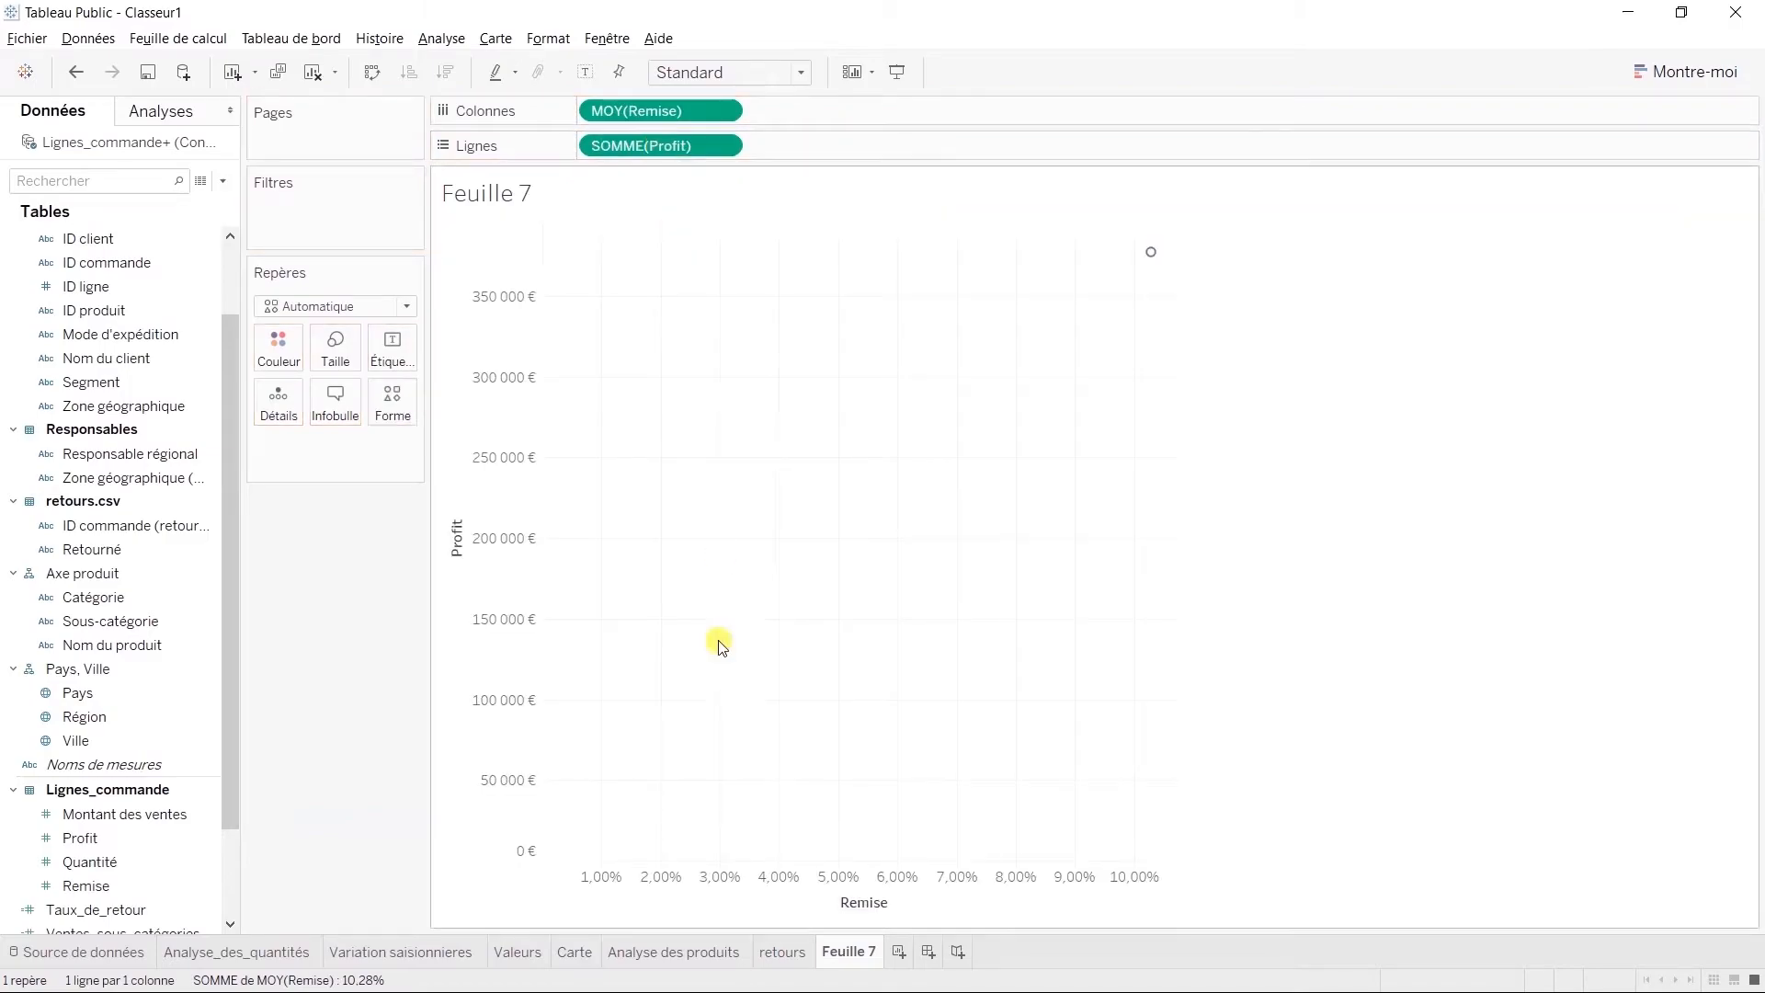
pyautogui.moveTo(149, 620); pyautogui.dragTo(290, 349)
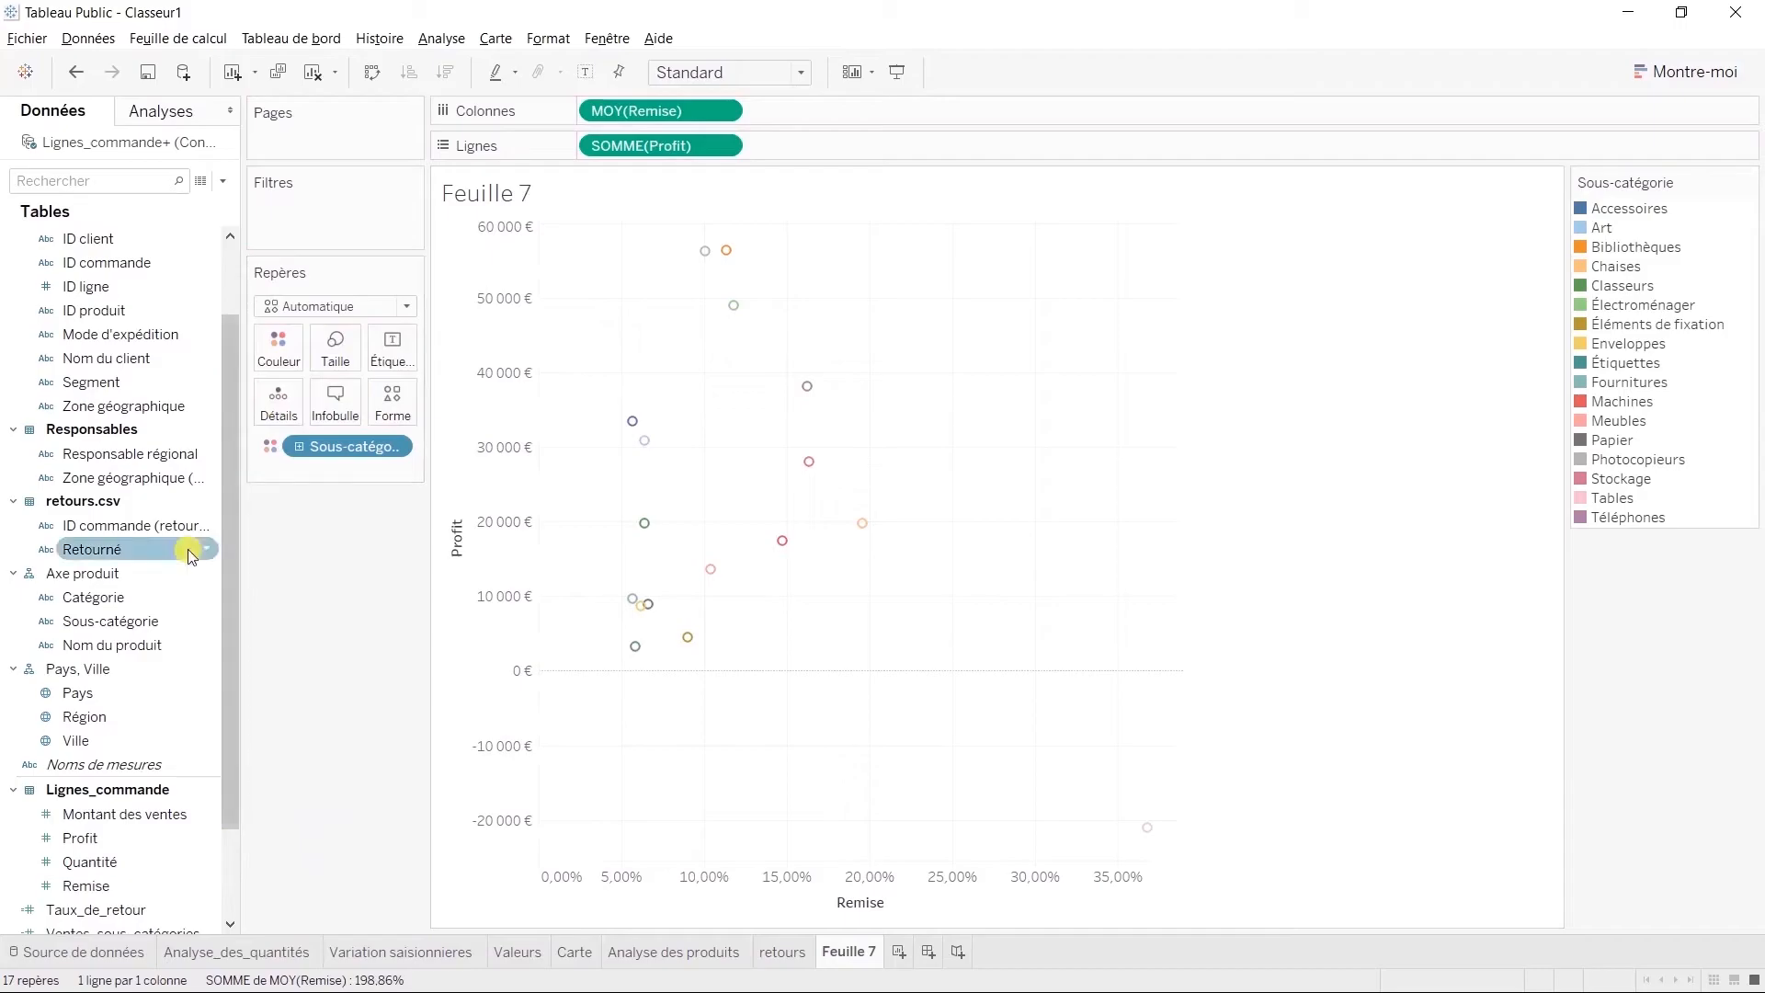
pyautogui.moveTo(111, 621); pyautogui.dragTo(388, 353)
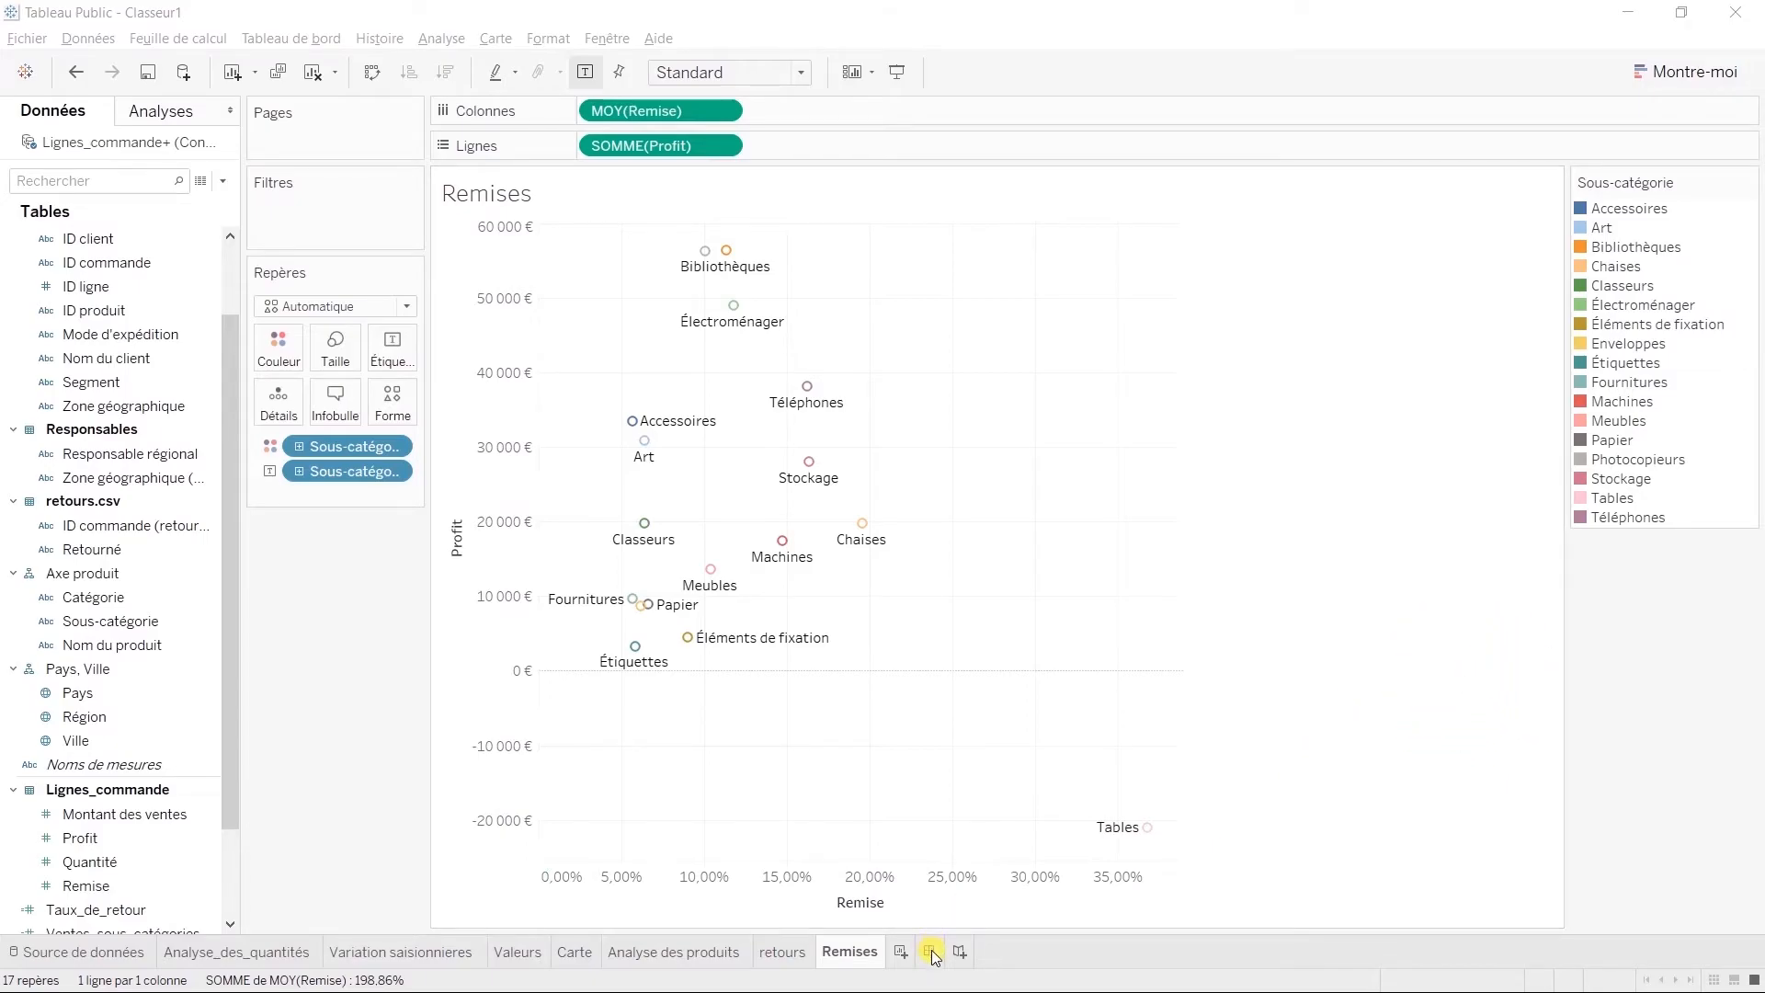
# Create a new dashboard and place the Carte sheet in it
pyautogui.click(930, 951)
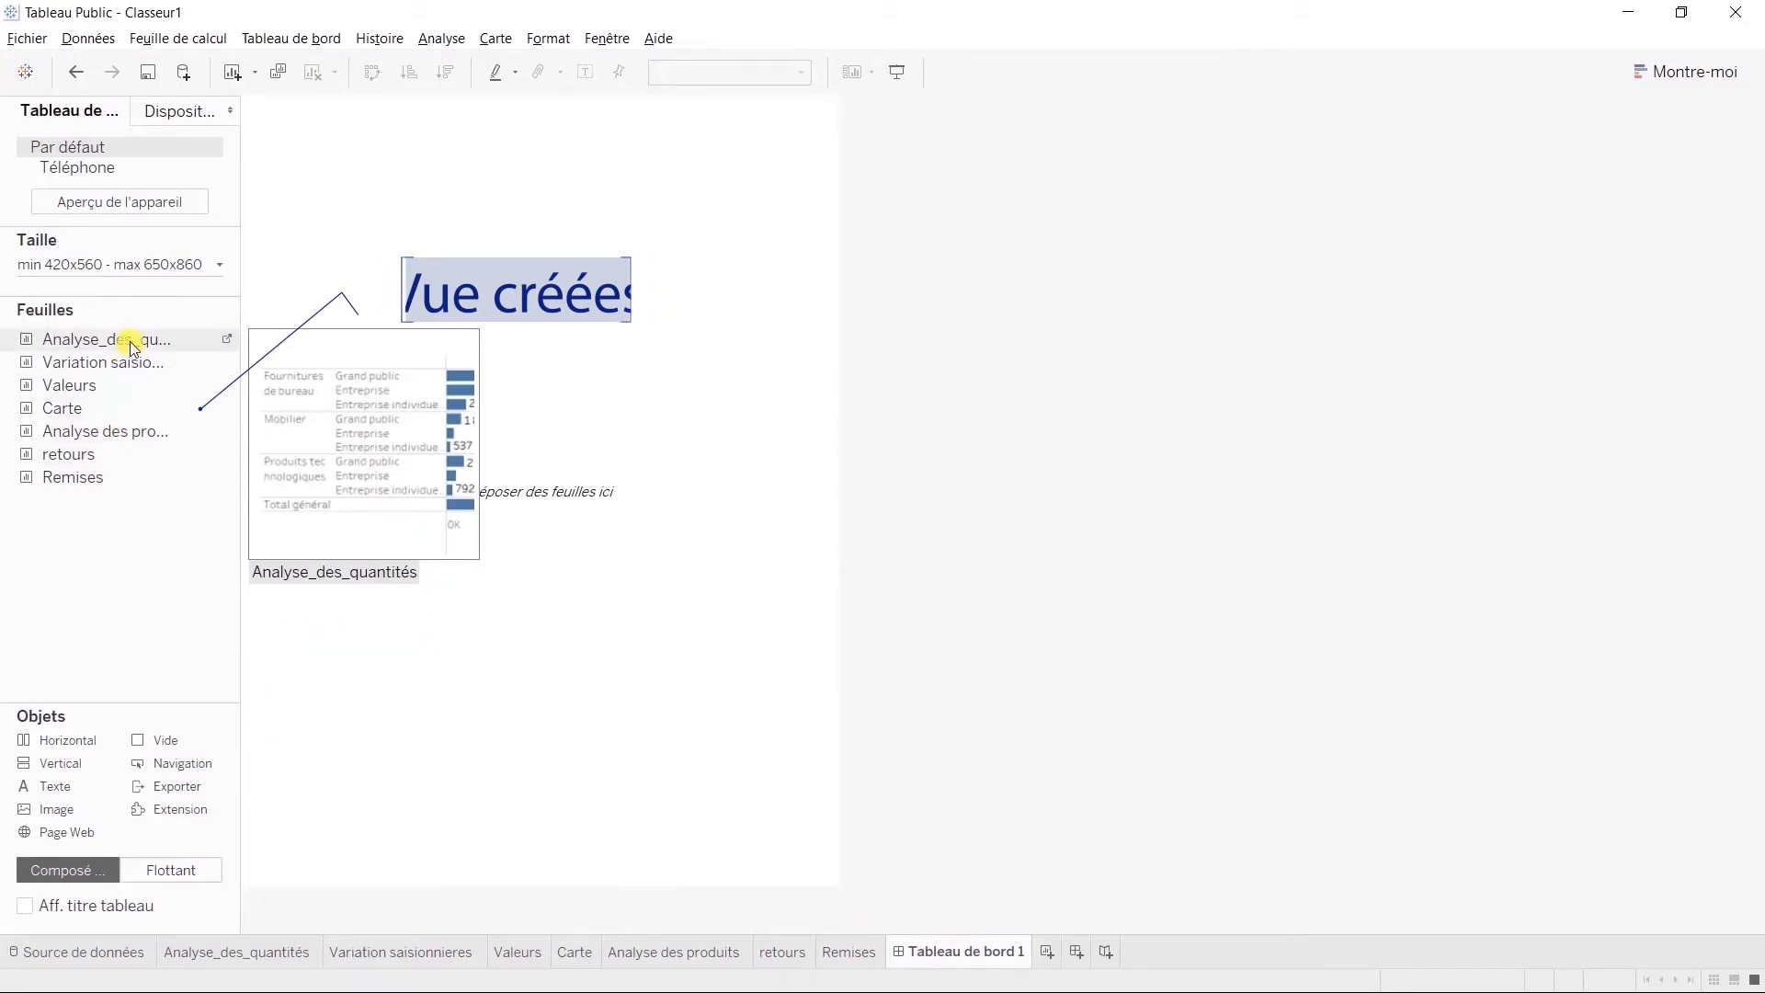
pyautogui.moveTo(120, 407); pyautogui.dragTo(382, 316)
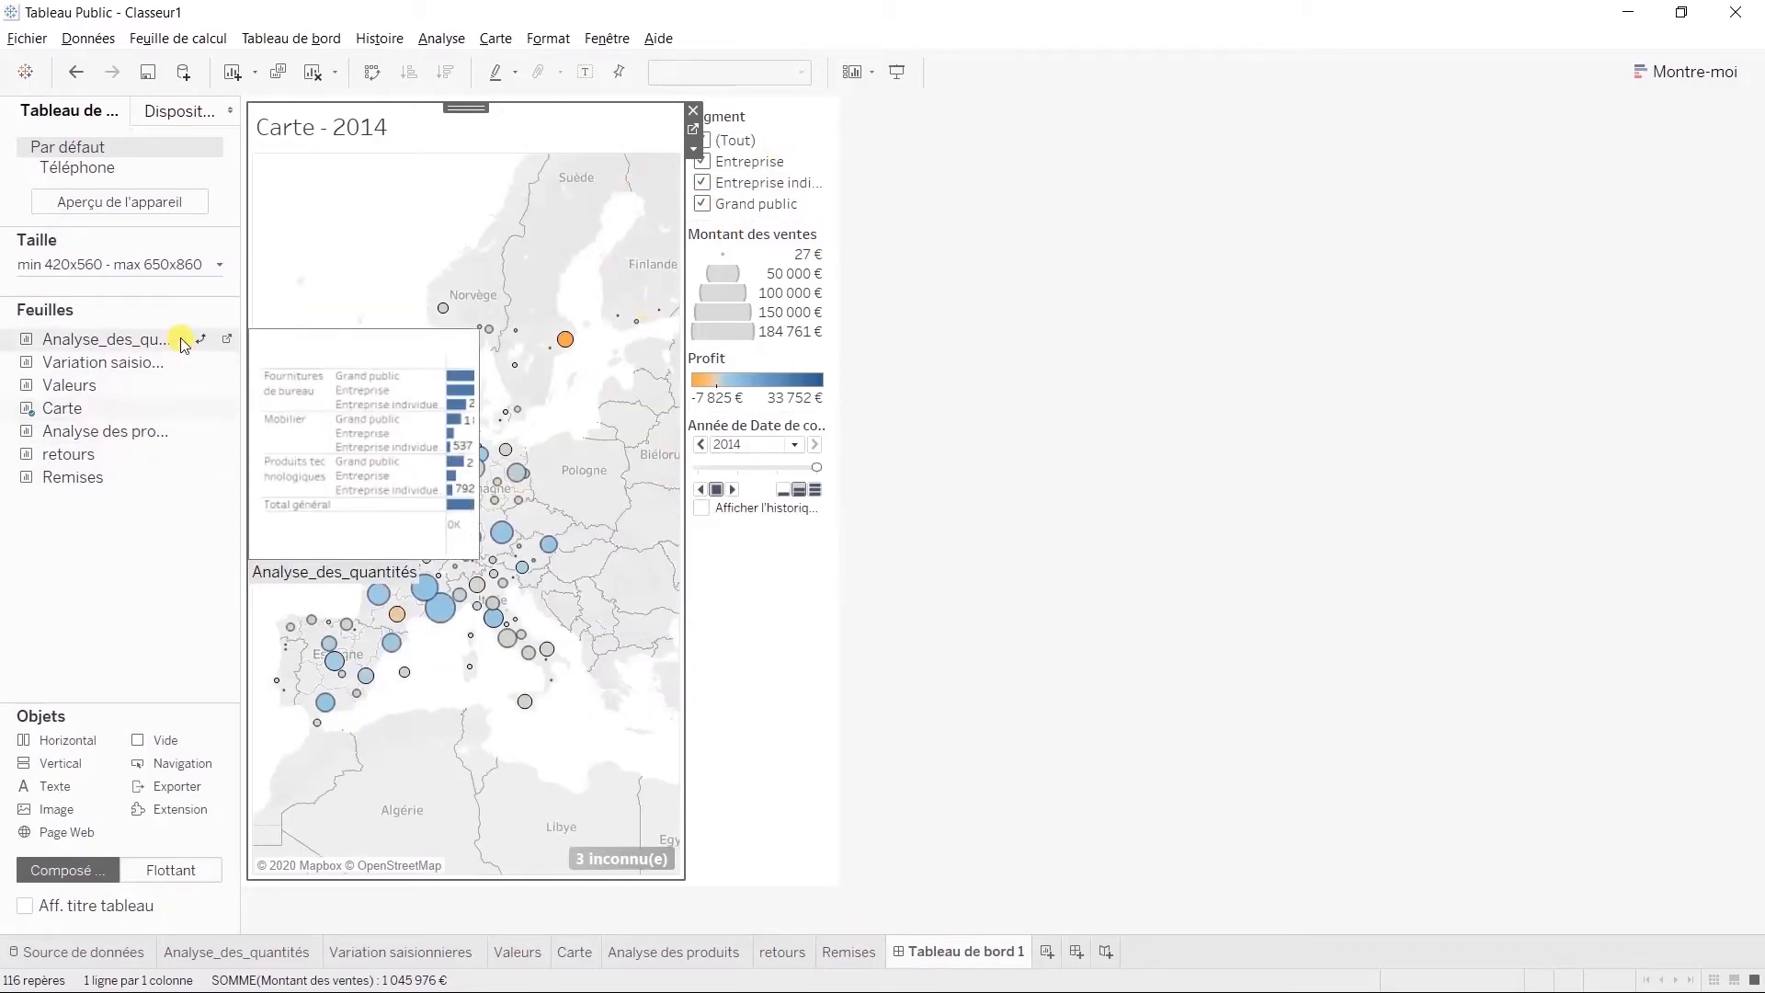
# Set the dashboard size to Automatique and add the Variation saisionnieres sheet below the map
pyautogui.click(217, 267)
pyautogui.click(224, 299)
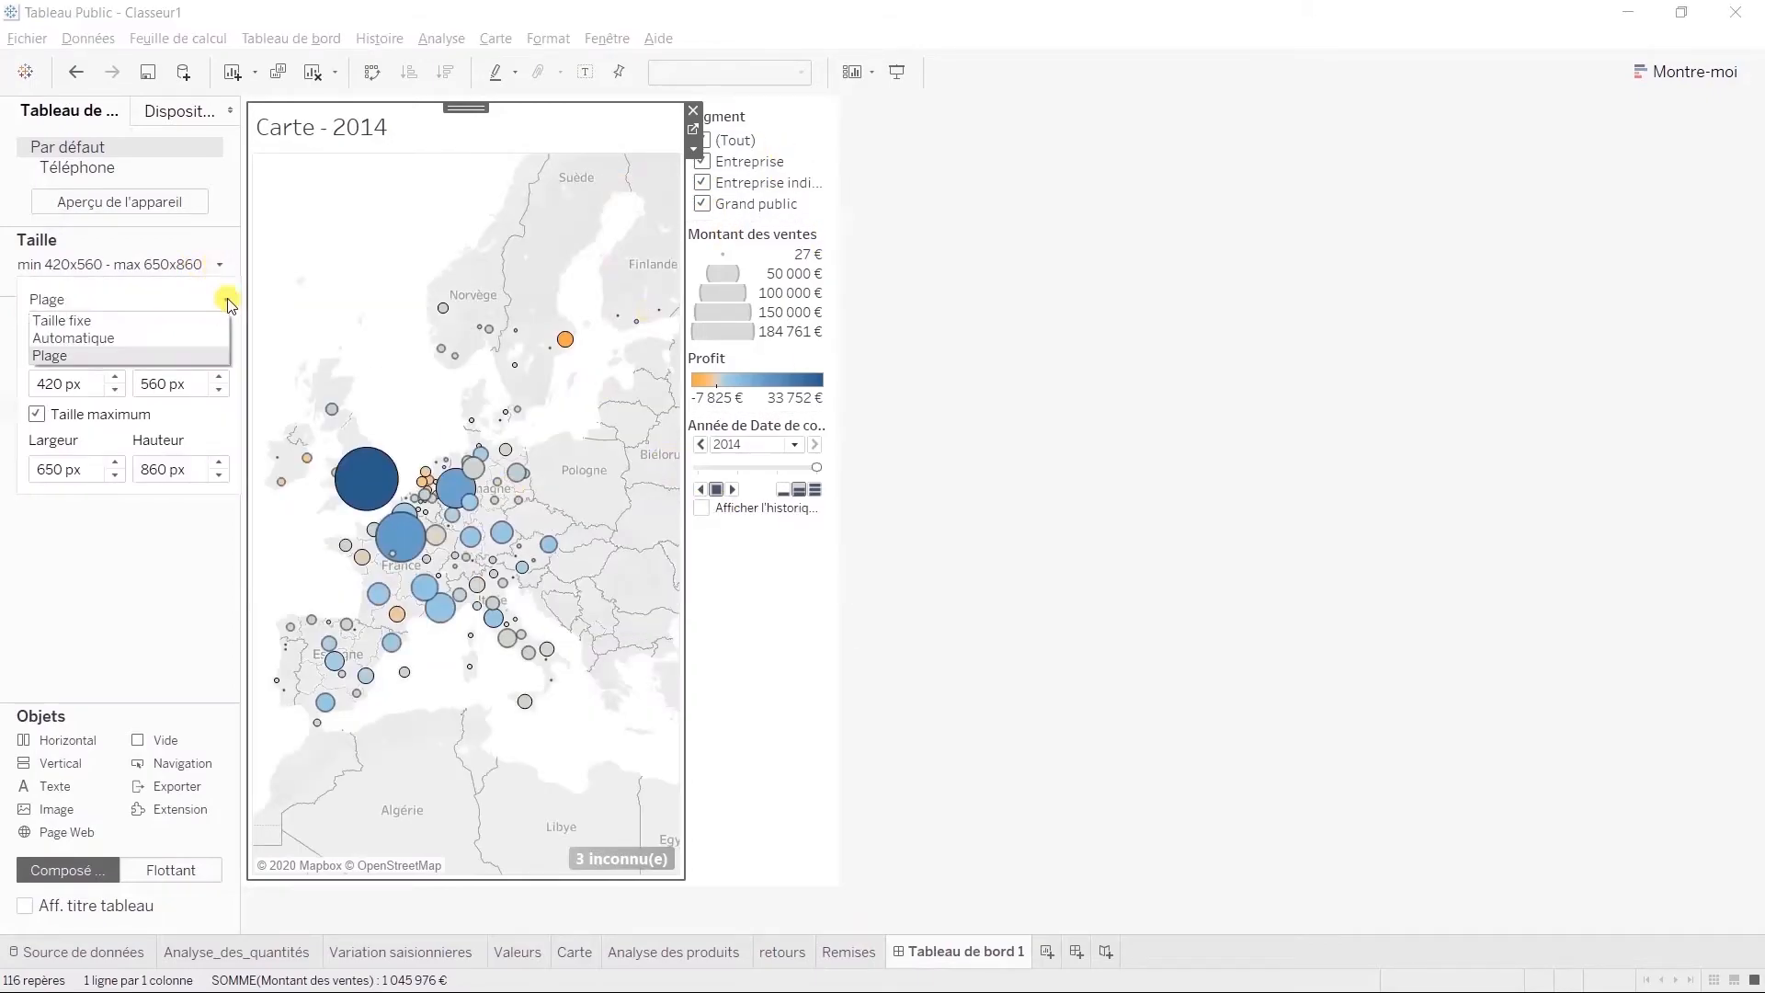
pyautogui.click(189, 339)
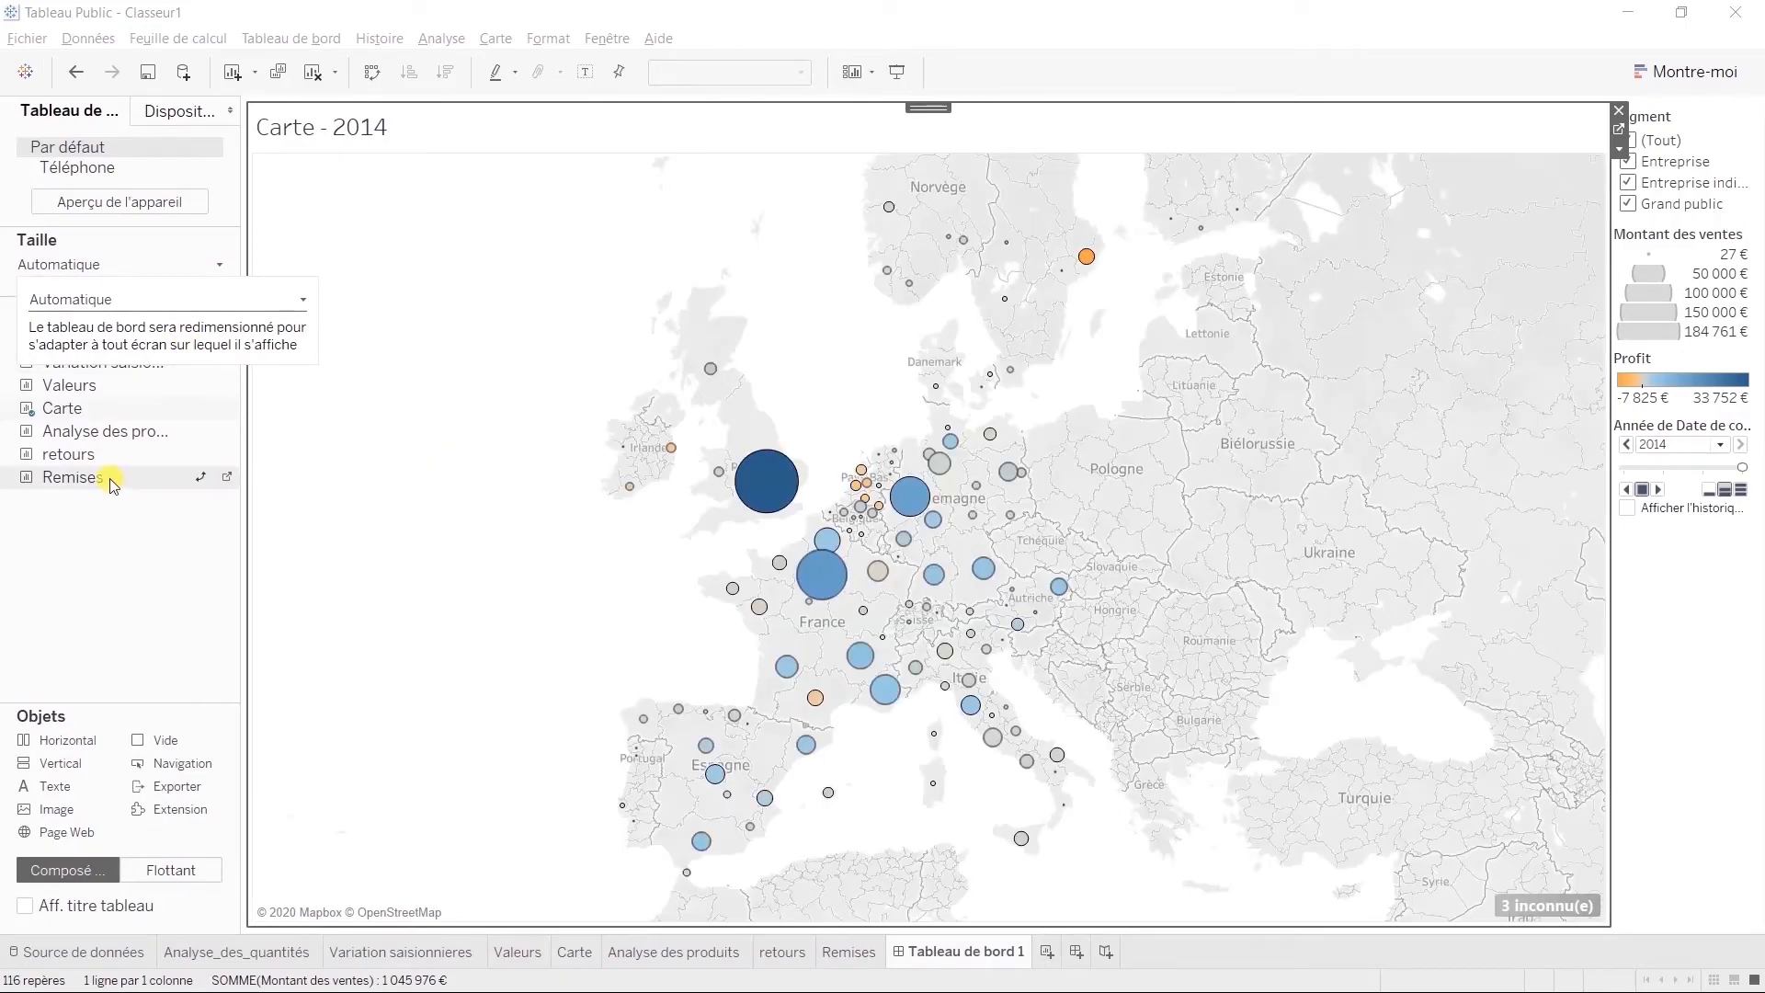
pyautogui.moveTo(103, 362)
pyautogui.mouseDown()
pyautogui.moveTo(628, 694)
pyautogui.moveTo(812, 741)
pyautogui.mouseUp()
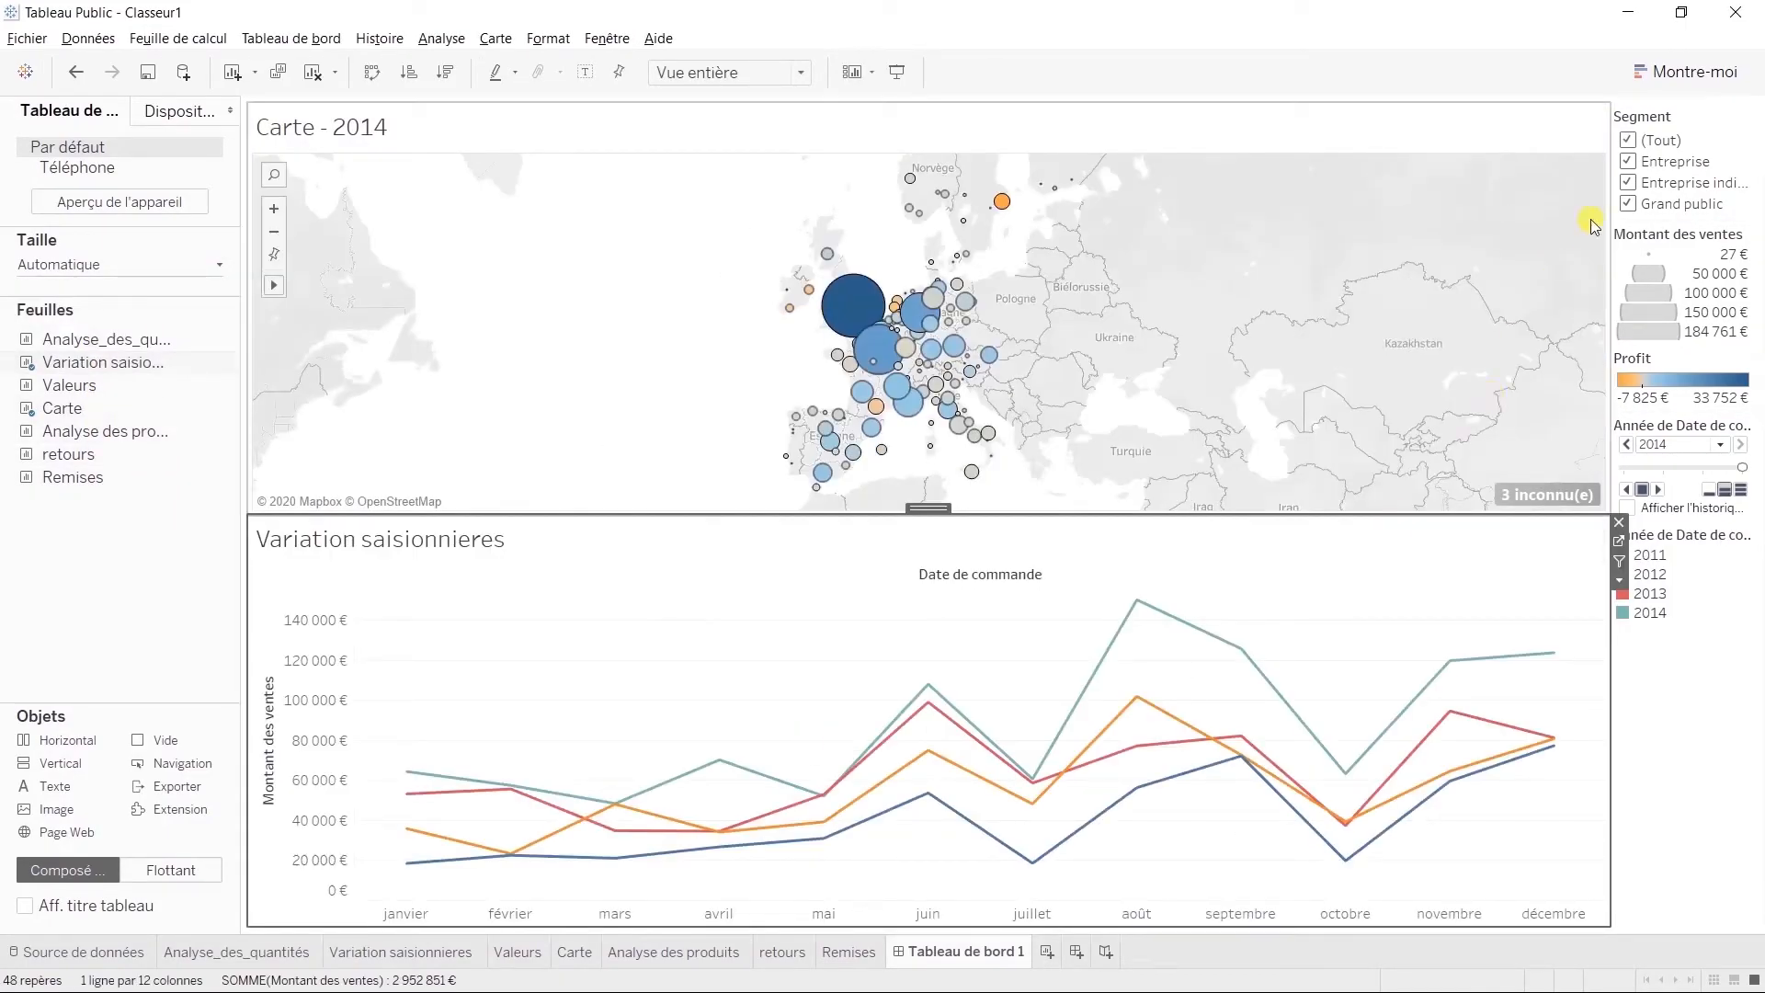
# Apply the Segment filter to the Variation saisionnieres sheet as well as Carte
pyautogui.click(1699, 141)
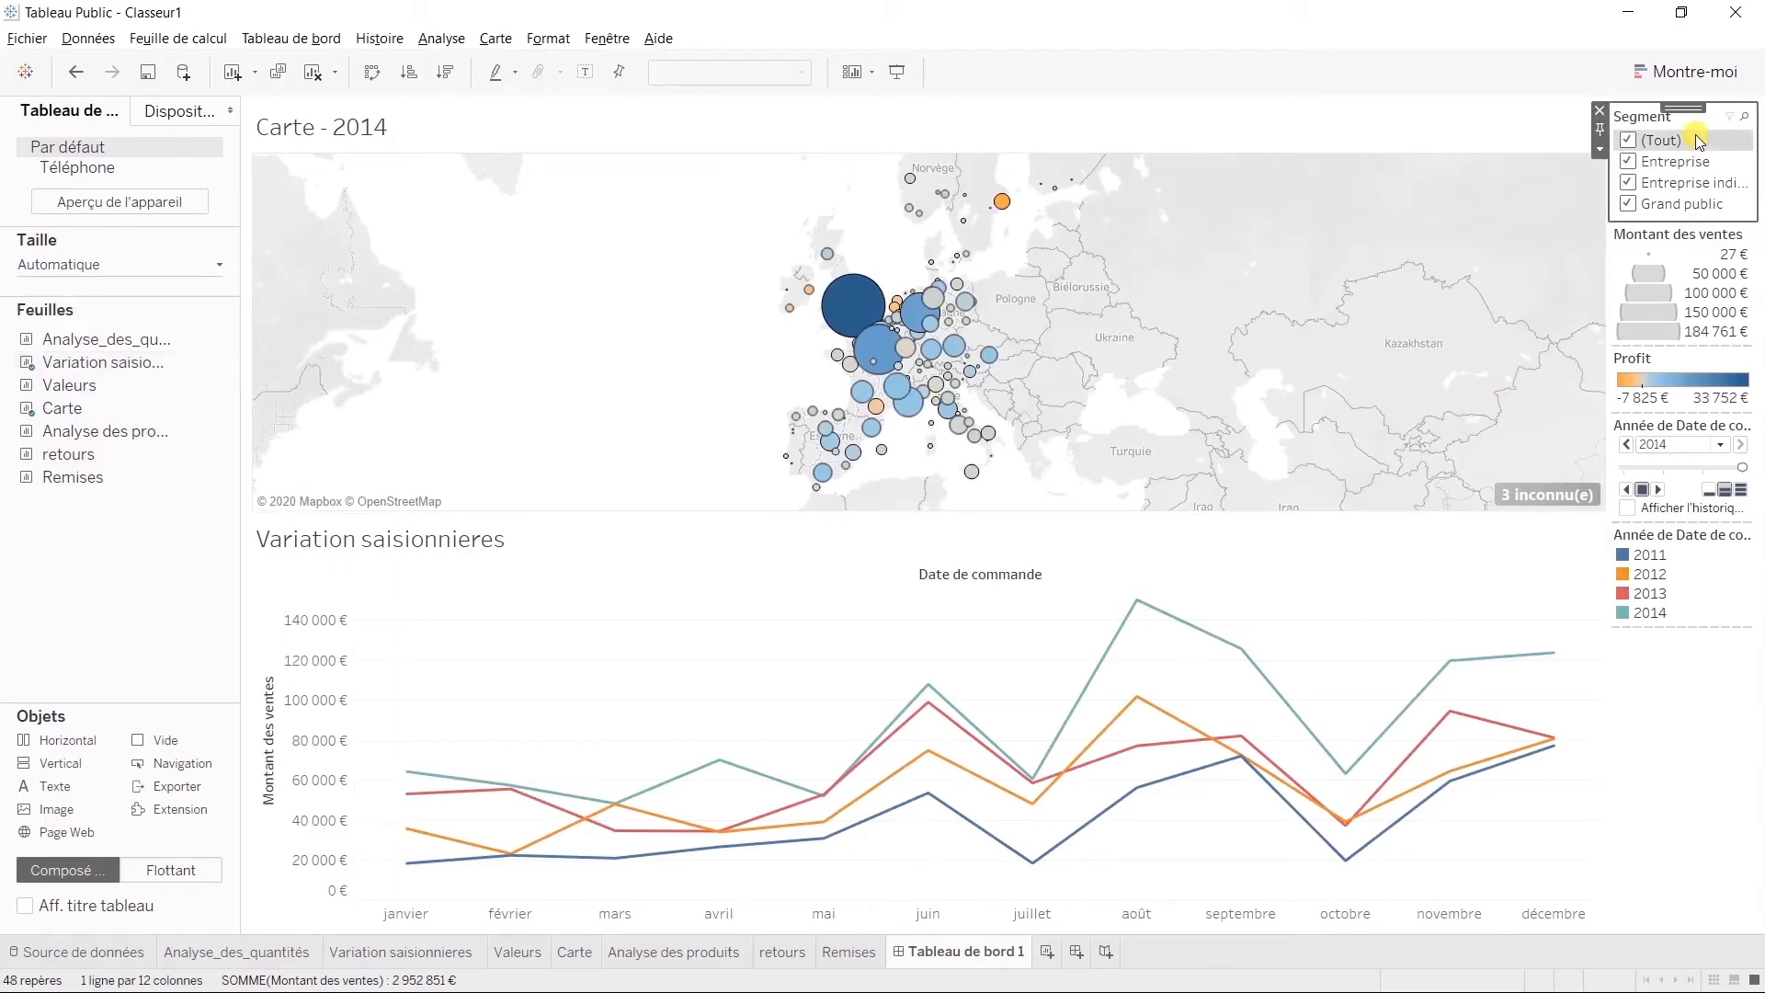
pyautogui.click(1602, 149)
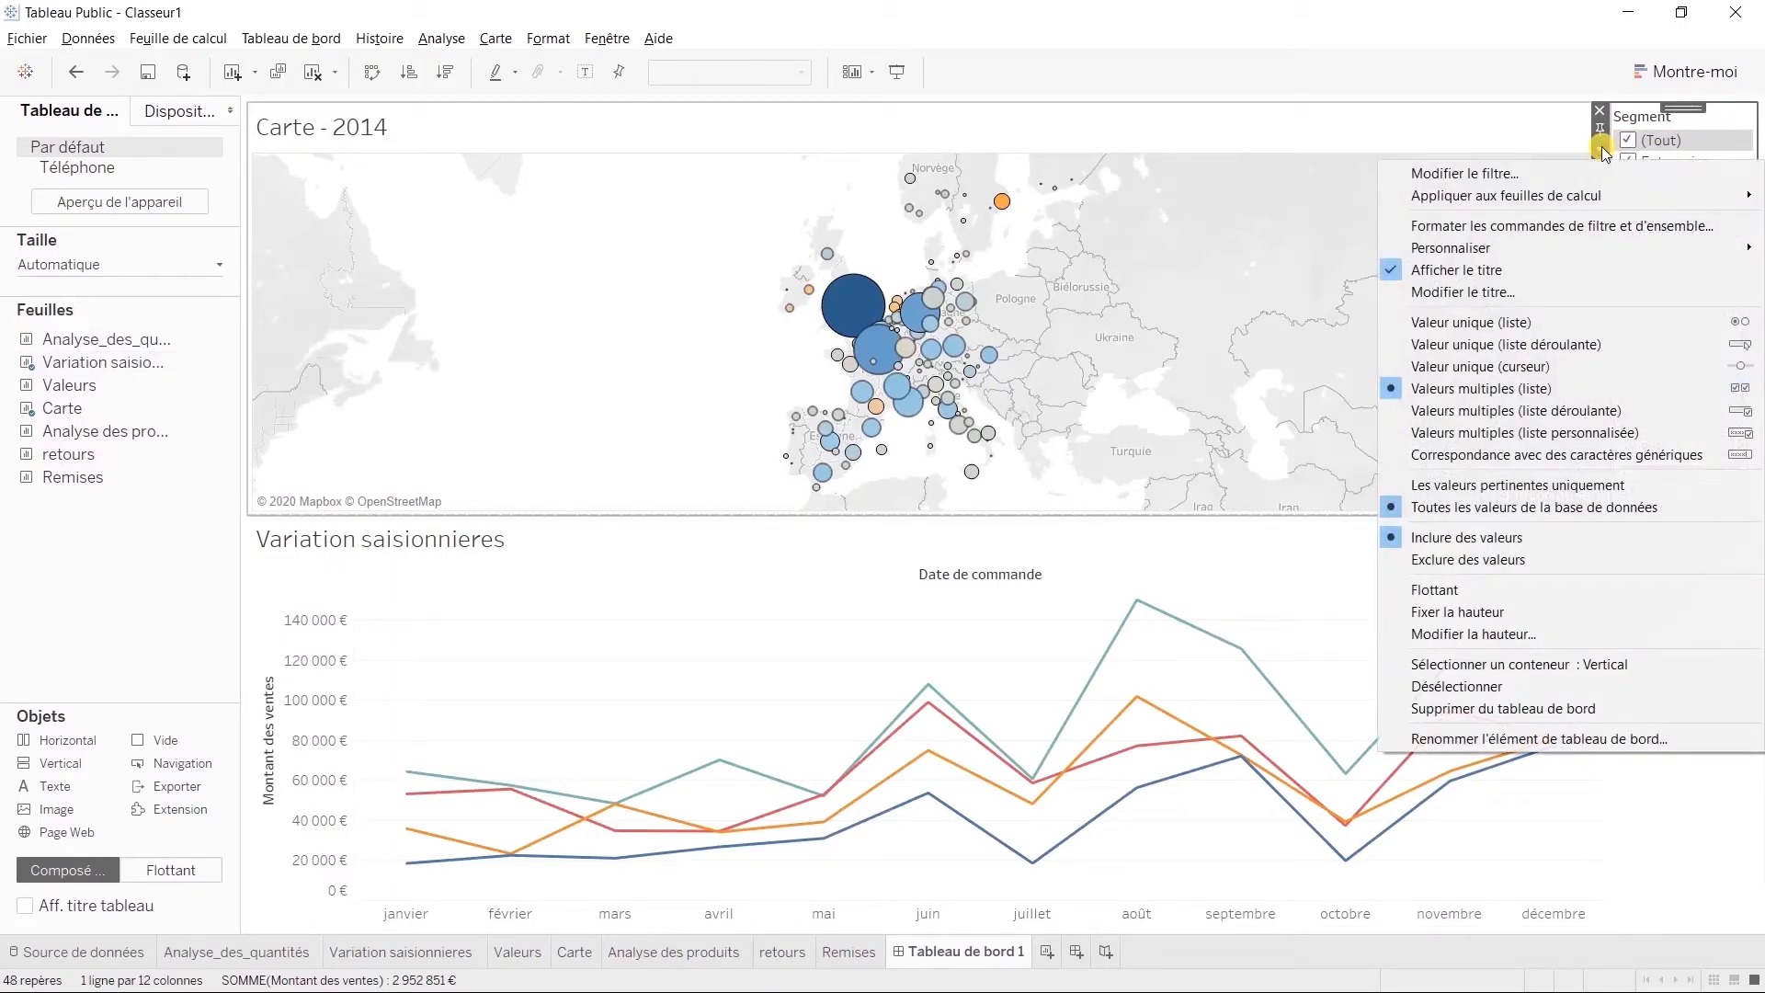
pyautogui.moveTo(1504, 195)
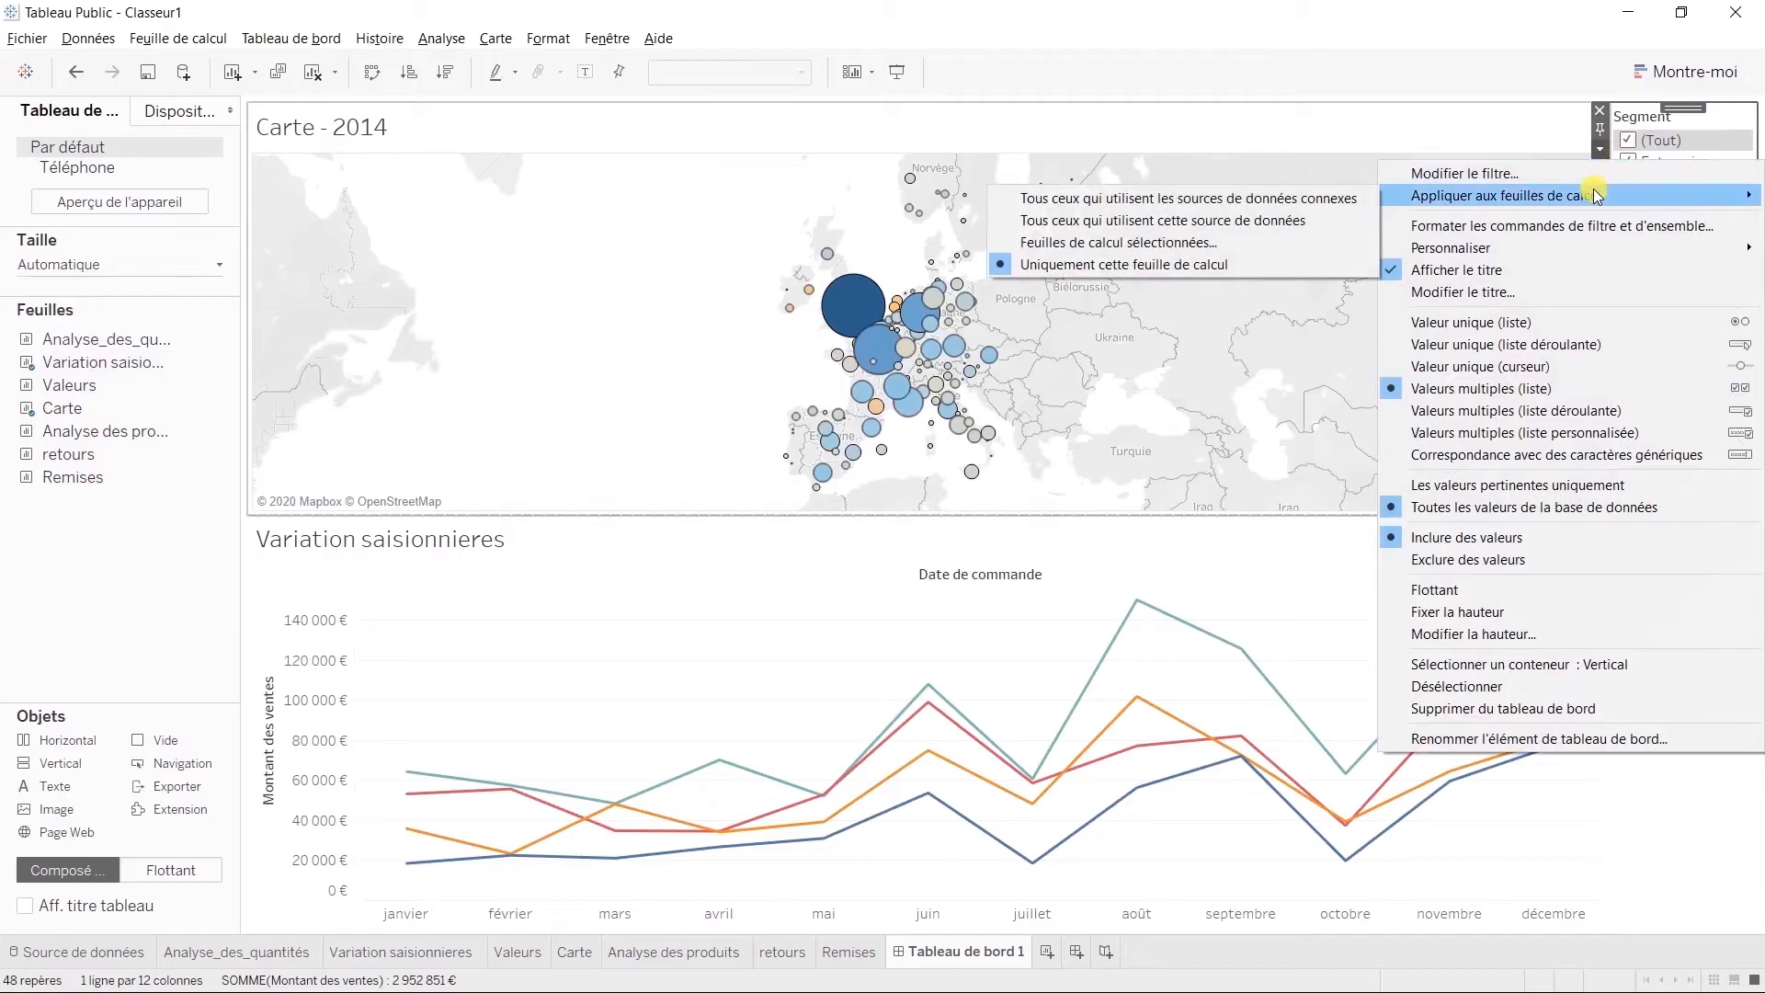
pyautogui.click(1254, 240)
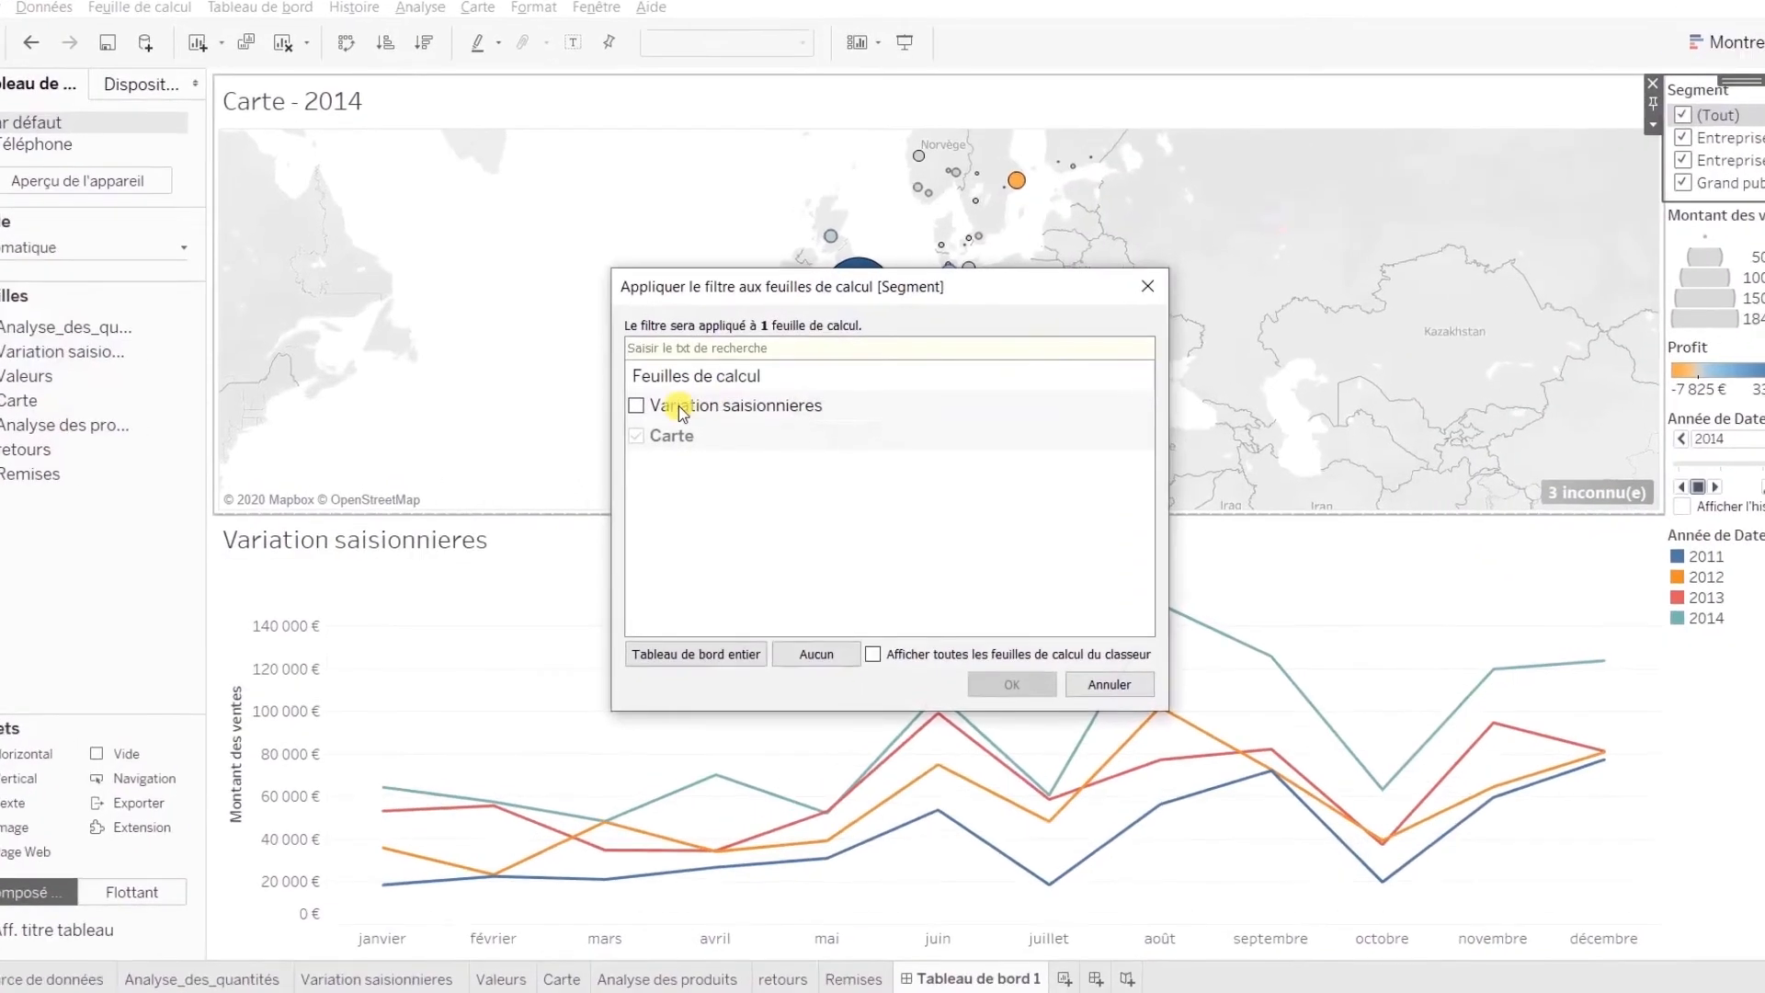
pyautogui.click(639, 410)
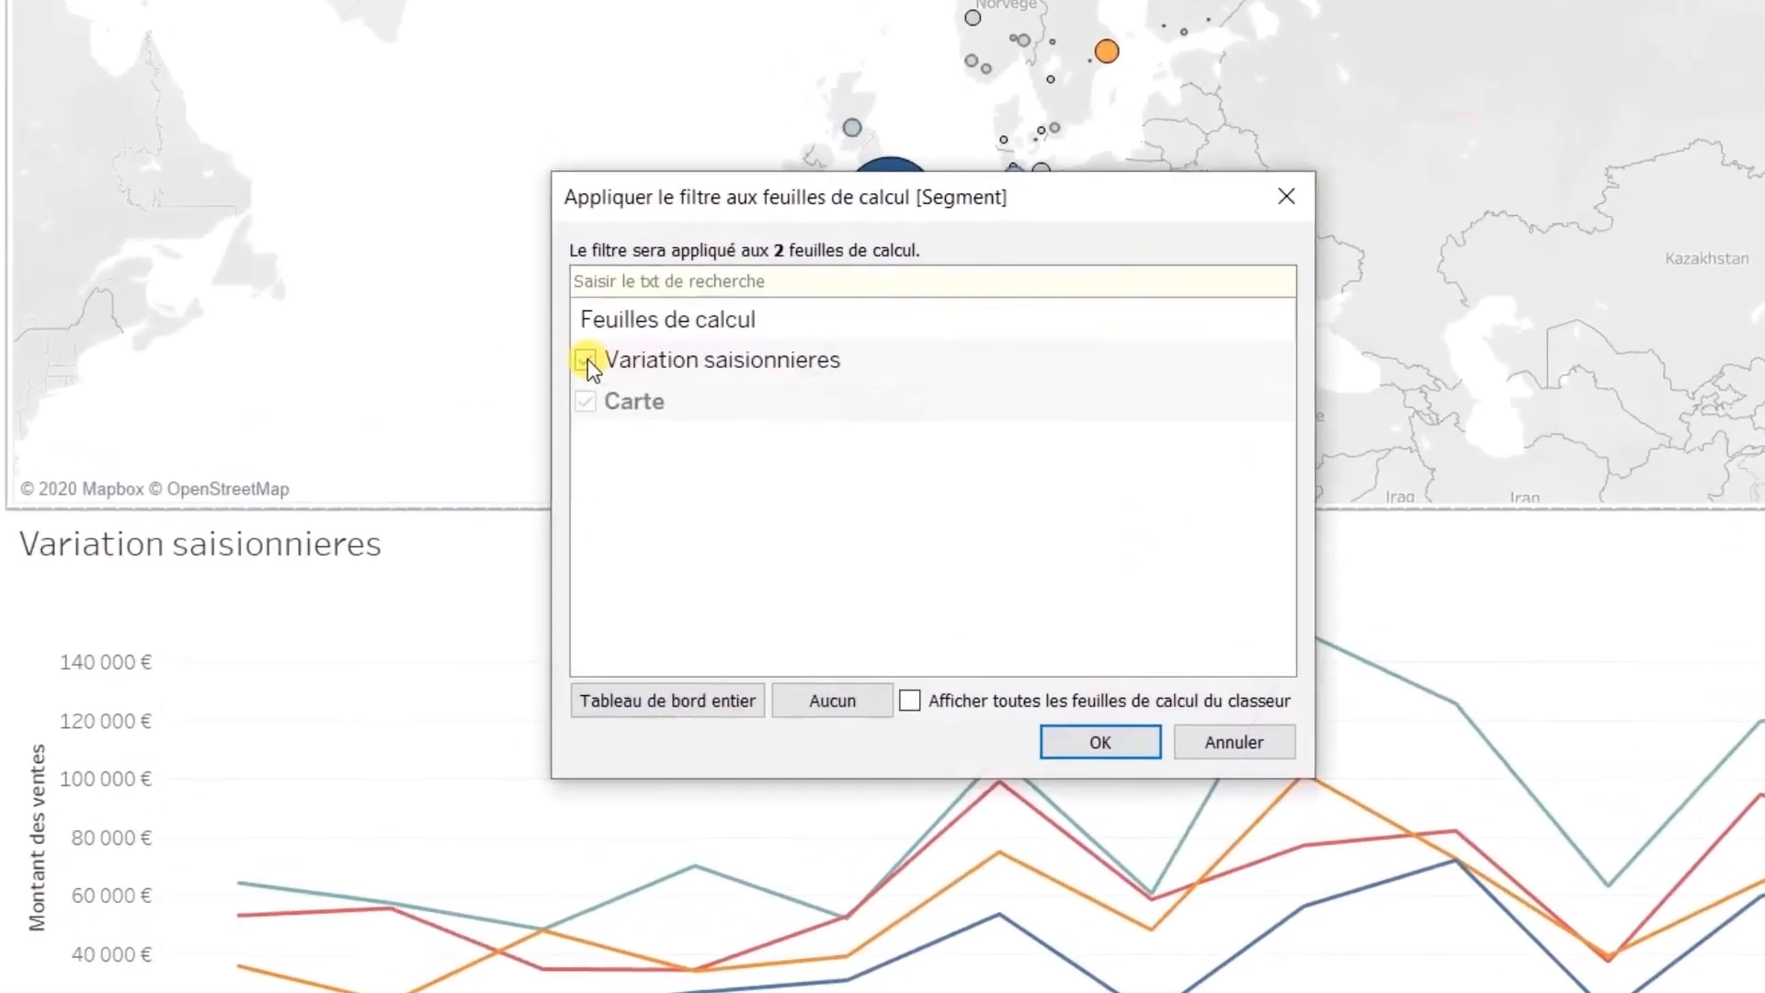
pyautogui.click(1095, 737)
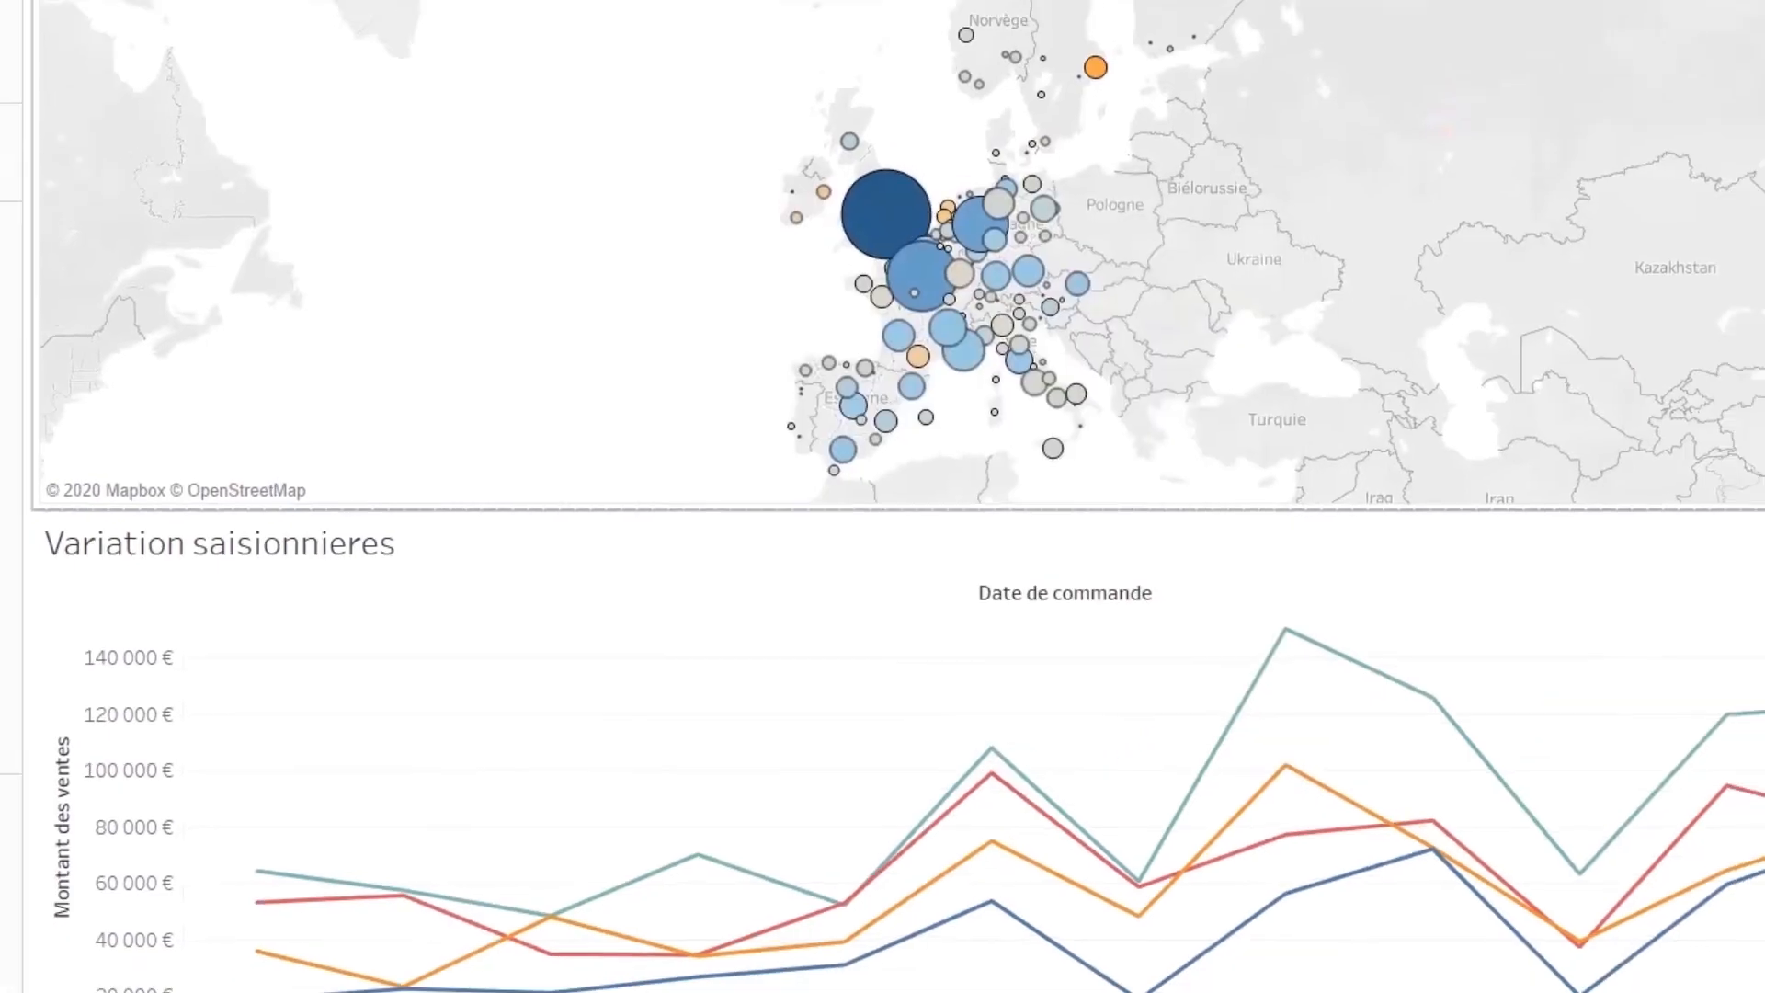
# Test the shared Segment filter by excluding and restoring the individual-enterprise segment and the Entreprise segment in turn
pyautogui.click(1628, 183)
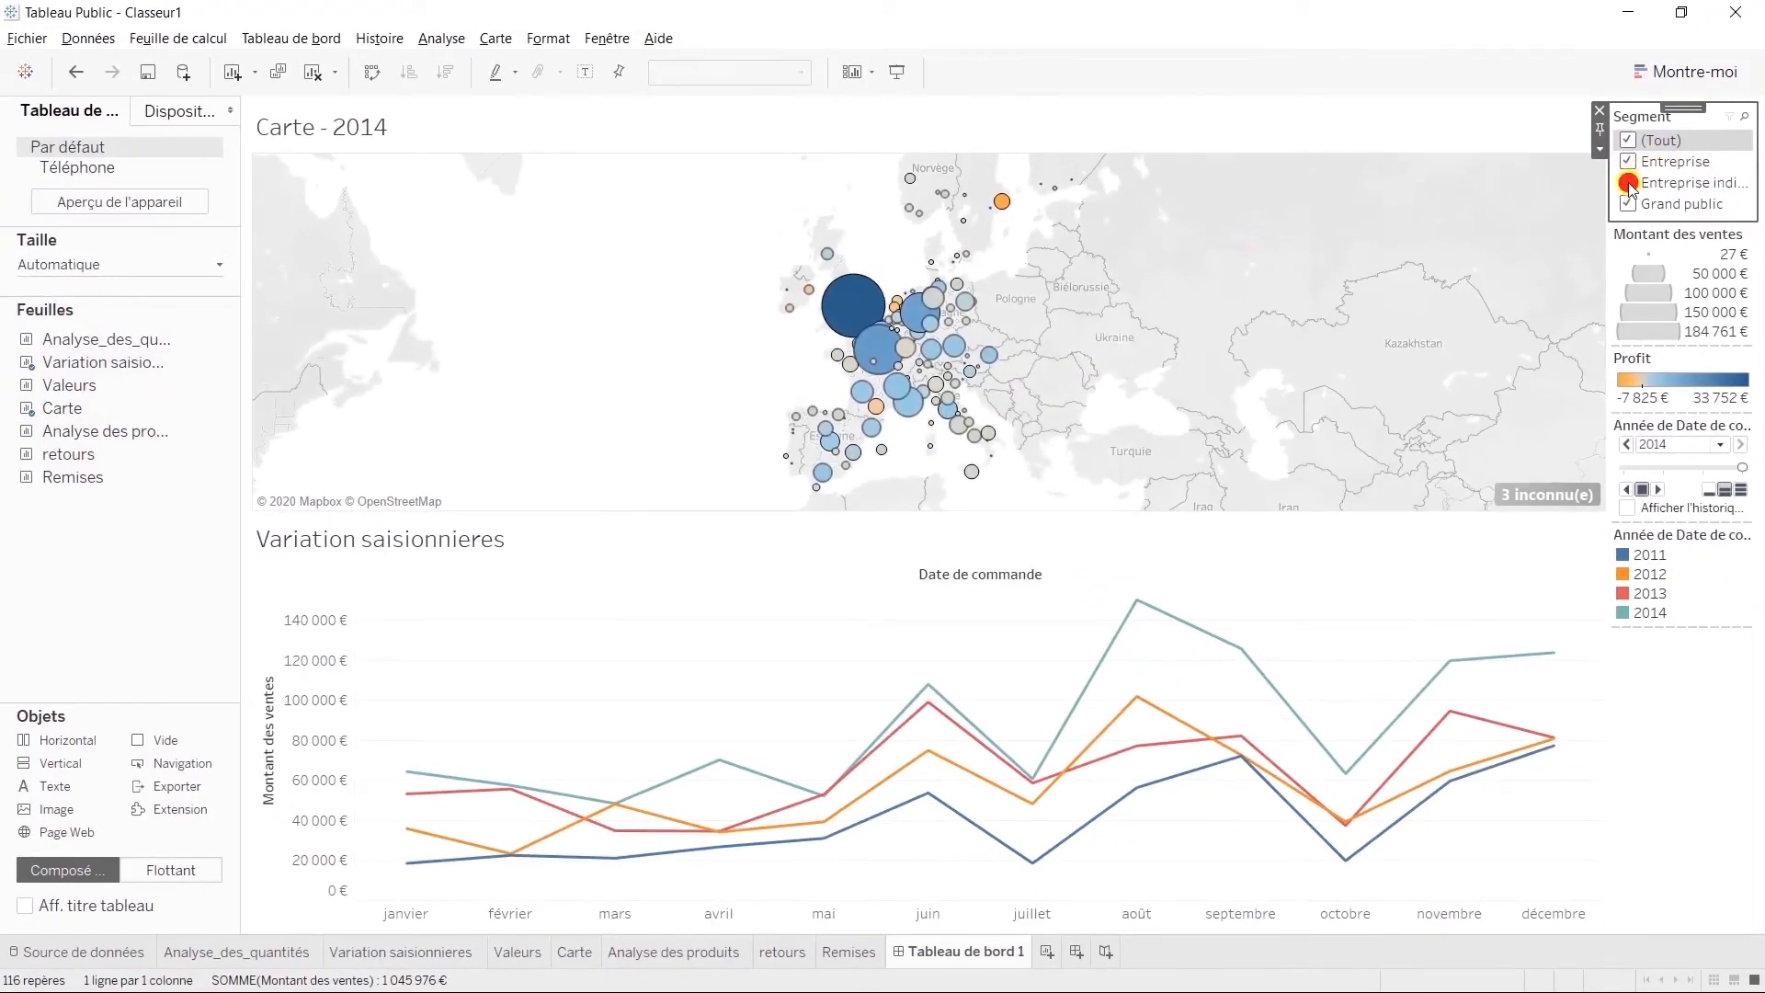
pyautogui.click(1629, 183)
pyautogui.click(1628, 163)
pyautogui.click(1628, 163)
# Use the Carte sheet as a filter for the dashboard
pyautogui.click(1469, 195)
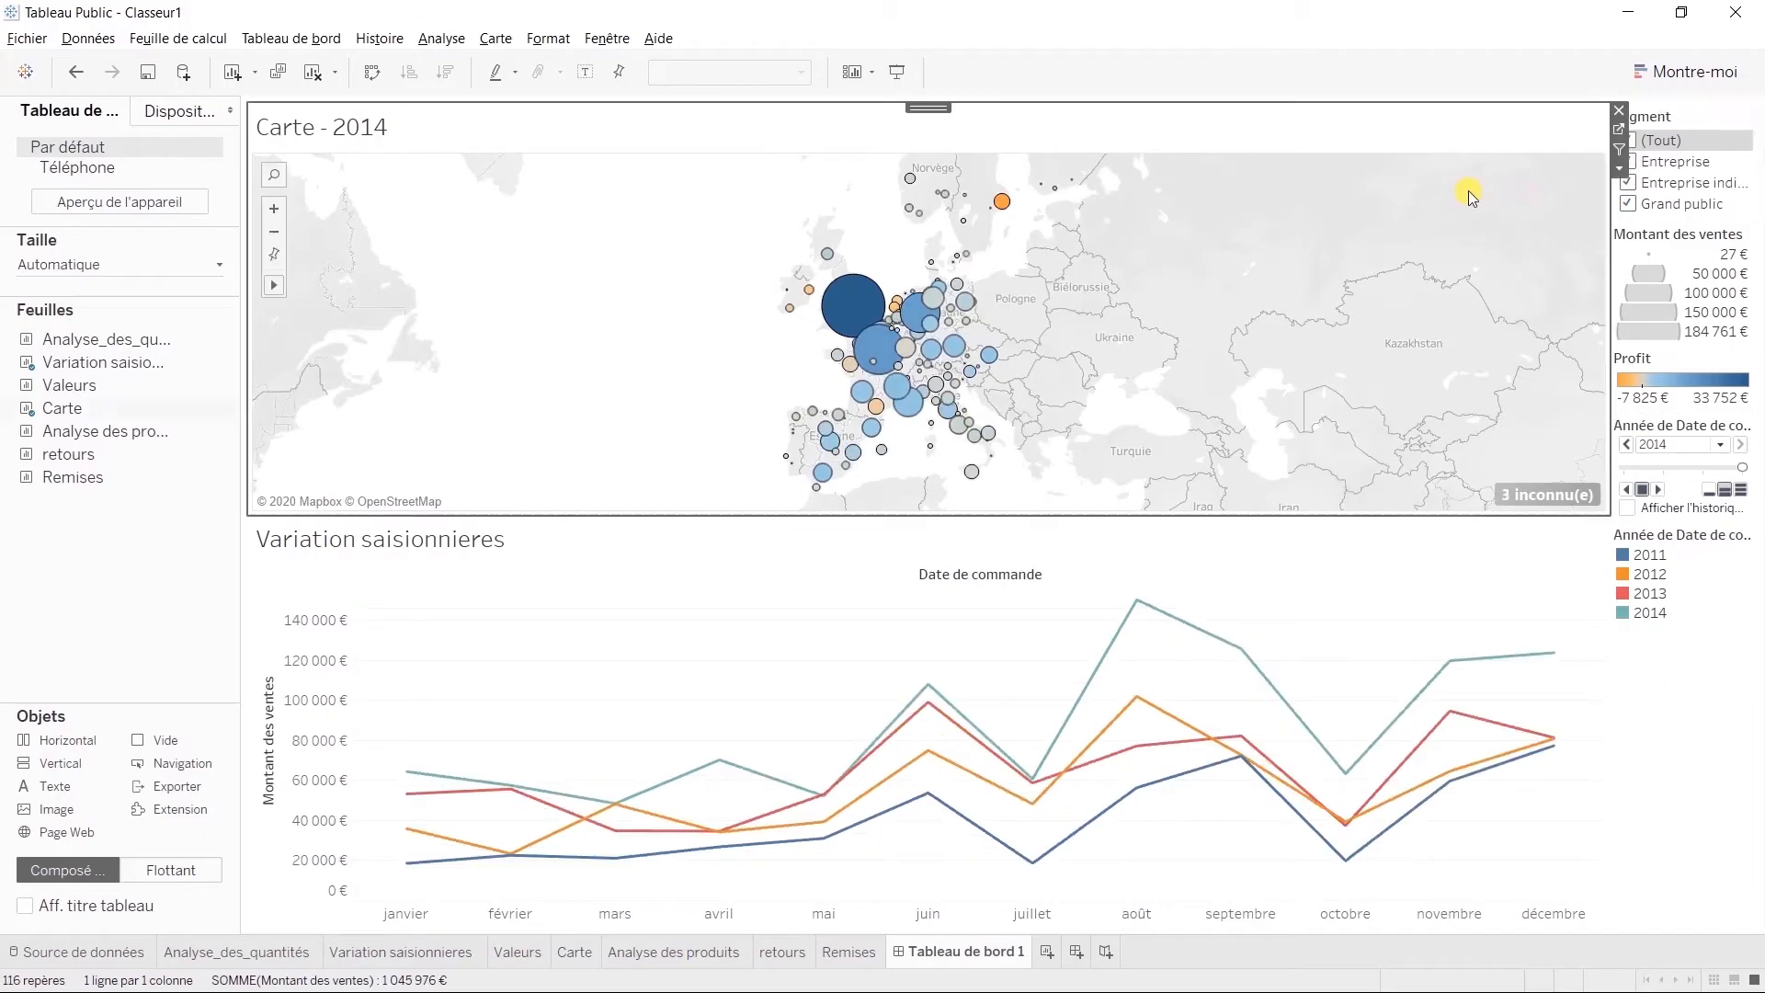
pyautogui.click(1620, 149)
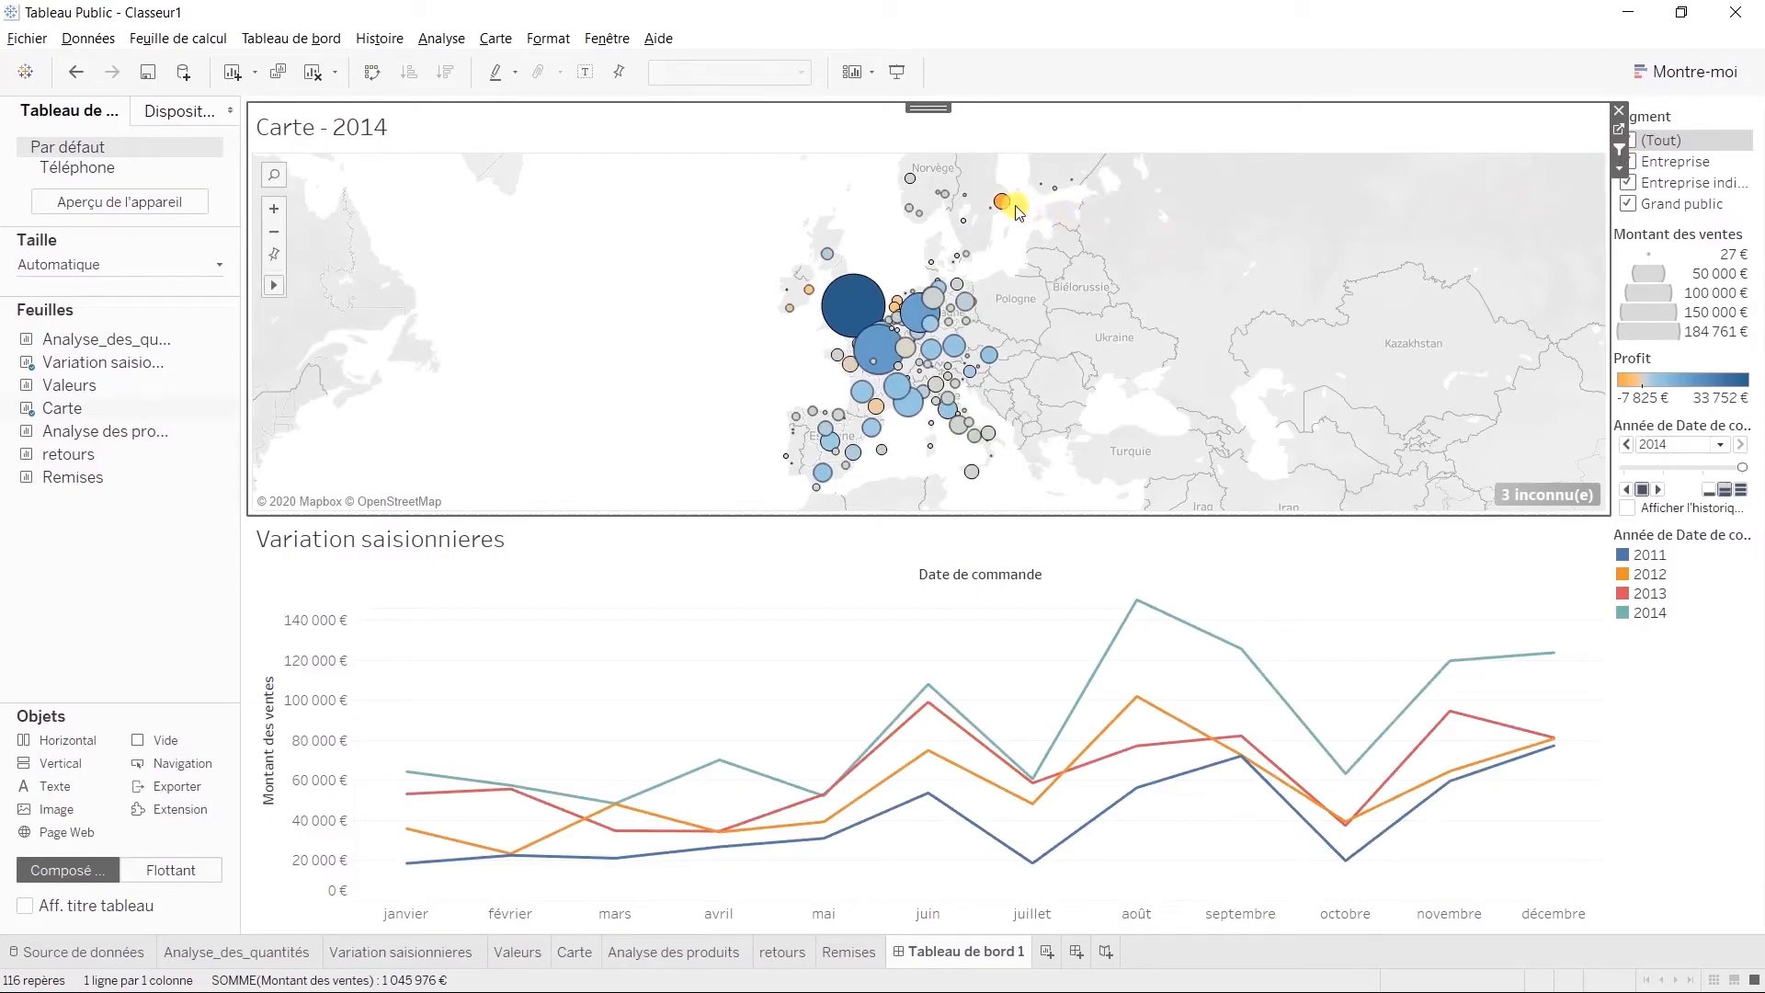
# Test the map filter by selecting and deselecting Angleterre, Aquitaine-Limousin-Poitou-Charentes and Languedoc-Roussillon-Midi-Pyrénées
pyautogui.click(862, 302)
pyautogui.click(863, 302)
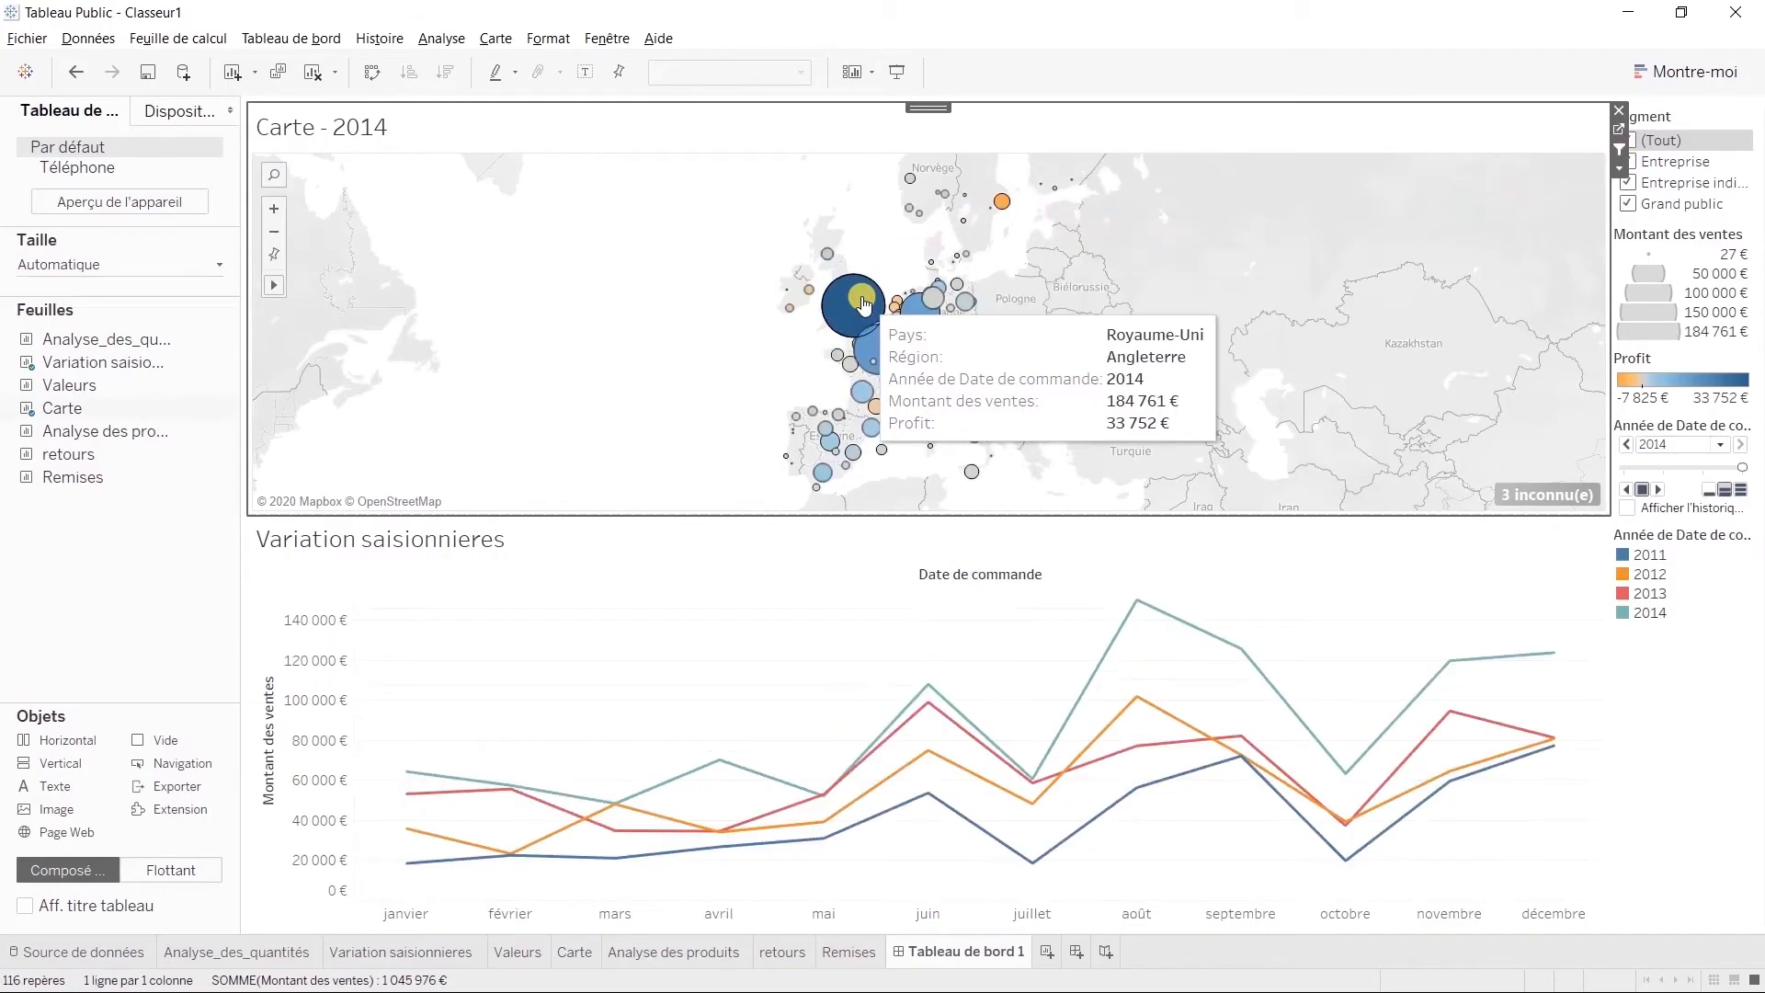
pyautogui.click(861, 395)
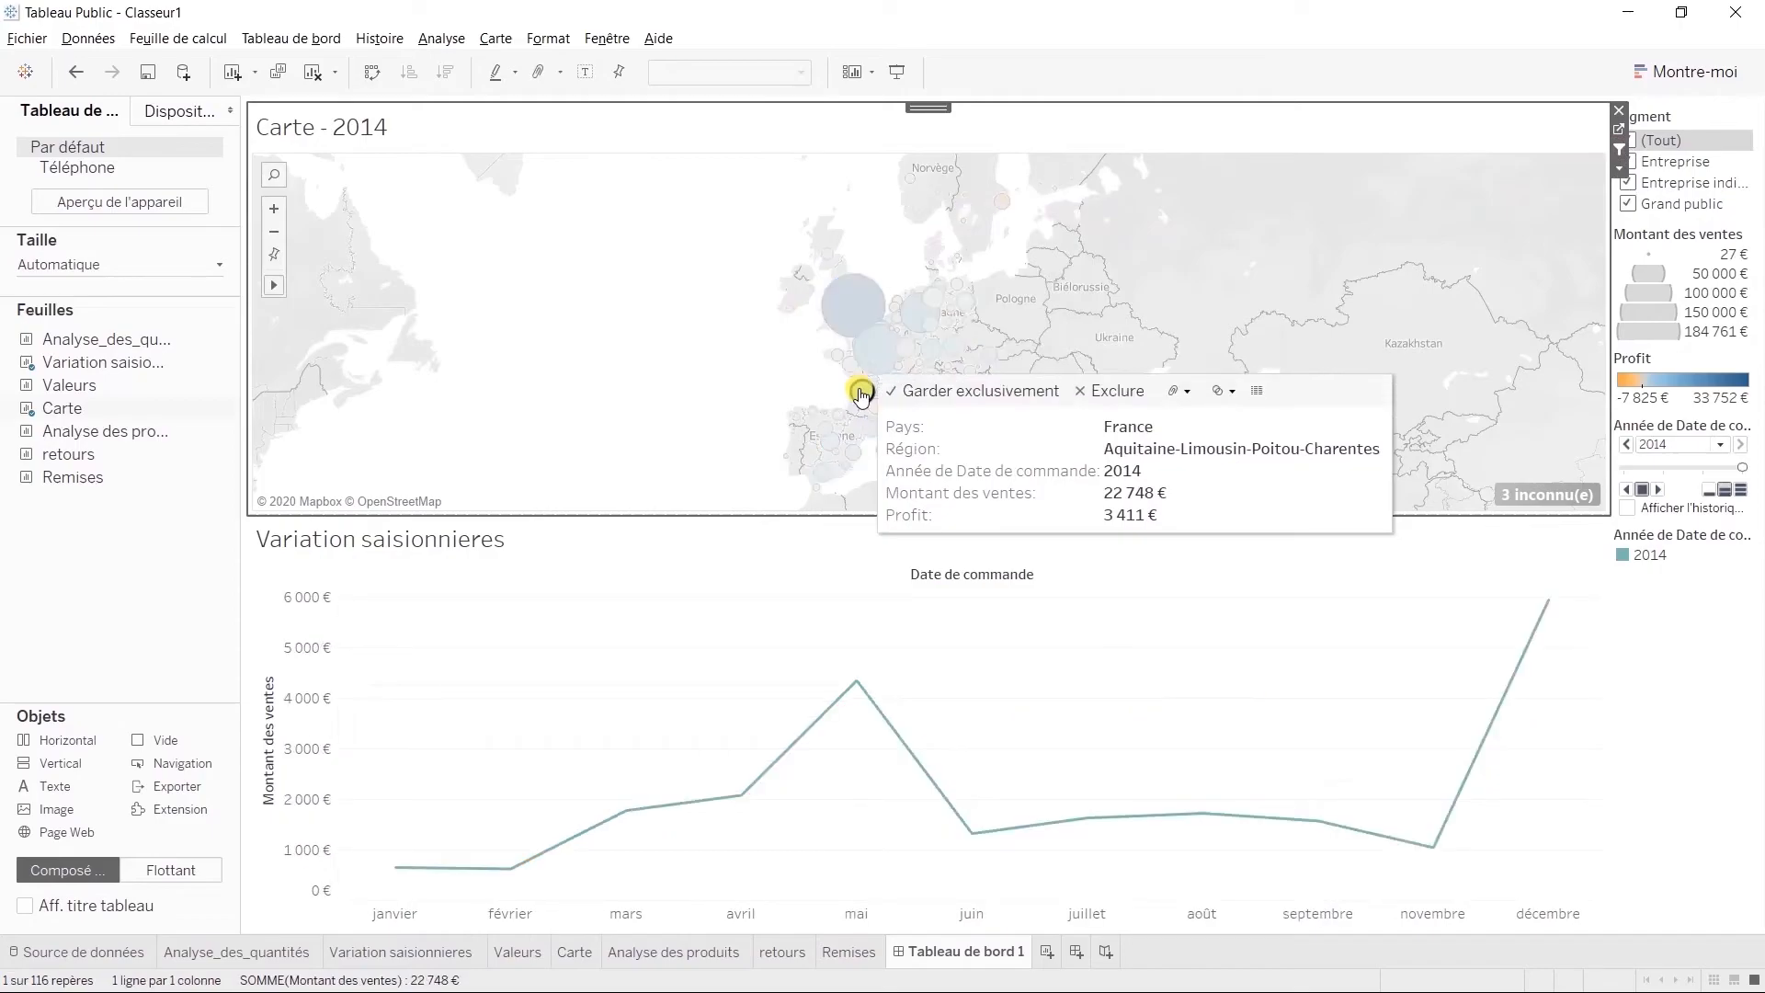
pyautogui.click(861, 395)
pyautogui.click(873, 418)
pyautogui.click(873, 418)
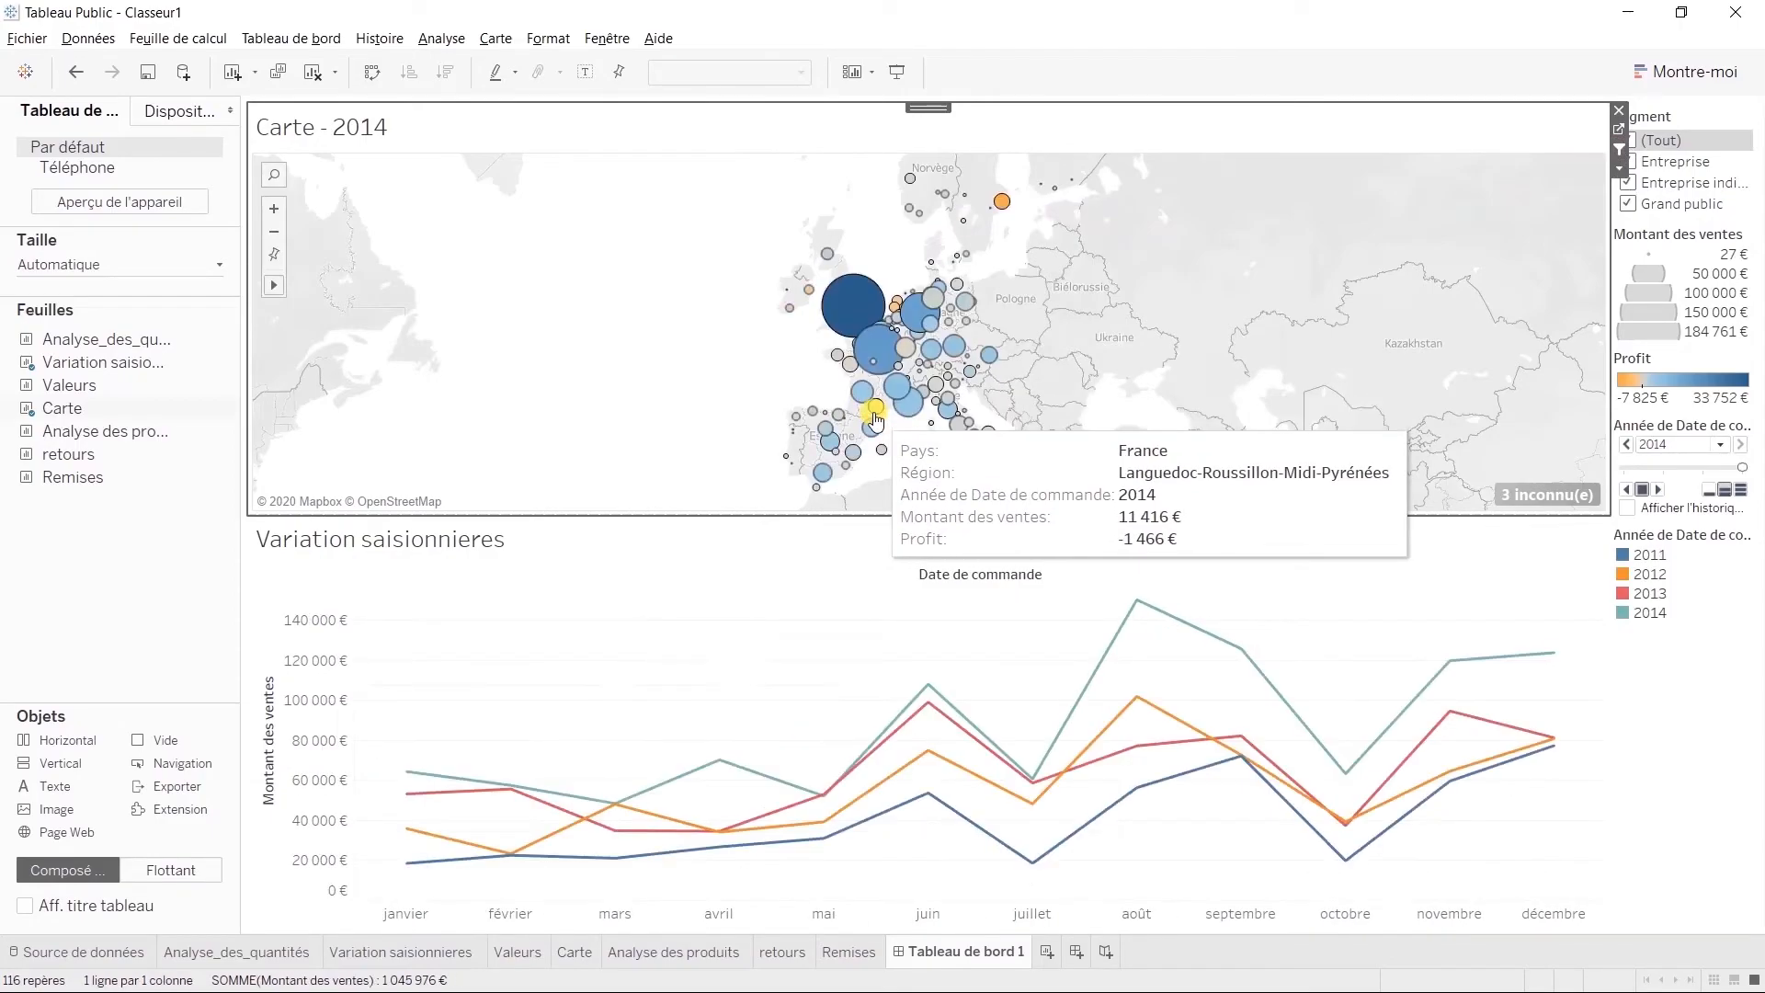
# Create a story, add the Analyse_des_quantités sheet as its first point and begin its caption with "Analyse des q"
pyautogui.click(1106, 953)
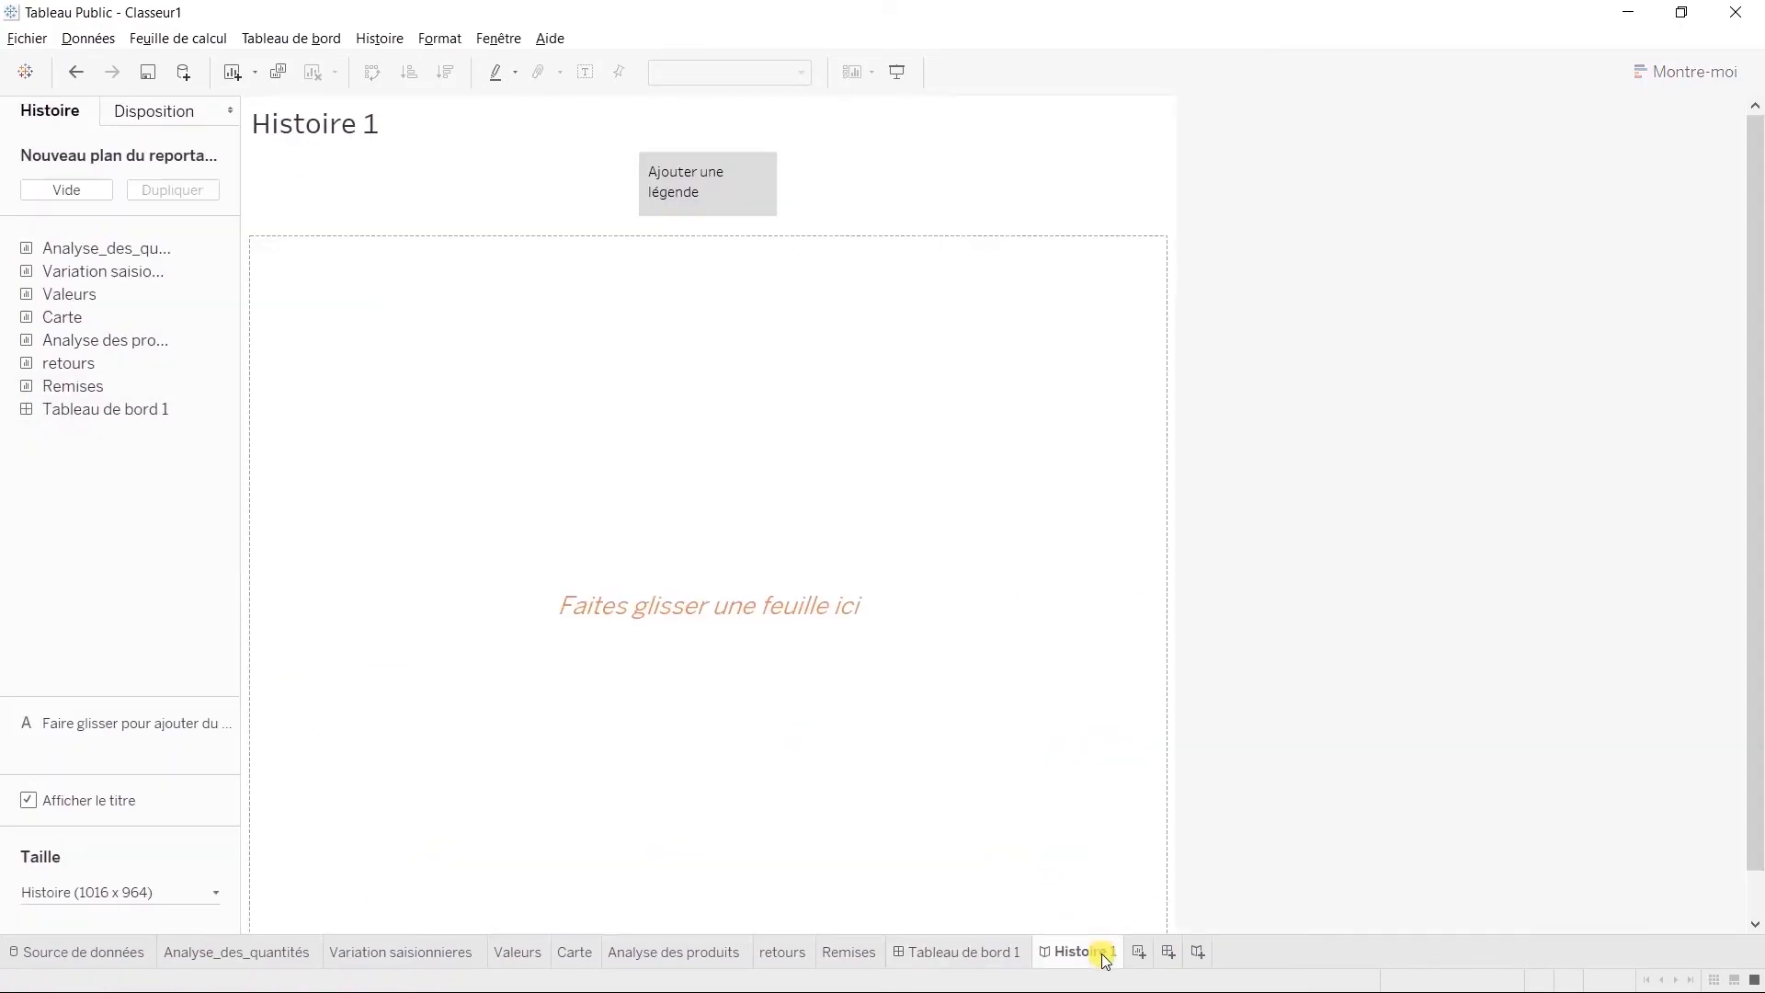
pyautogui.moveTo(120, 251); pyautogui.dragTo(528, 354)
pyautogui.click(706, 189)
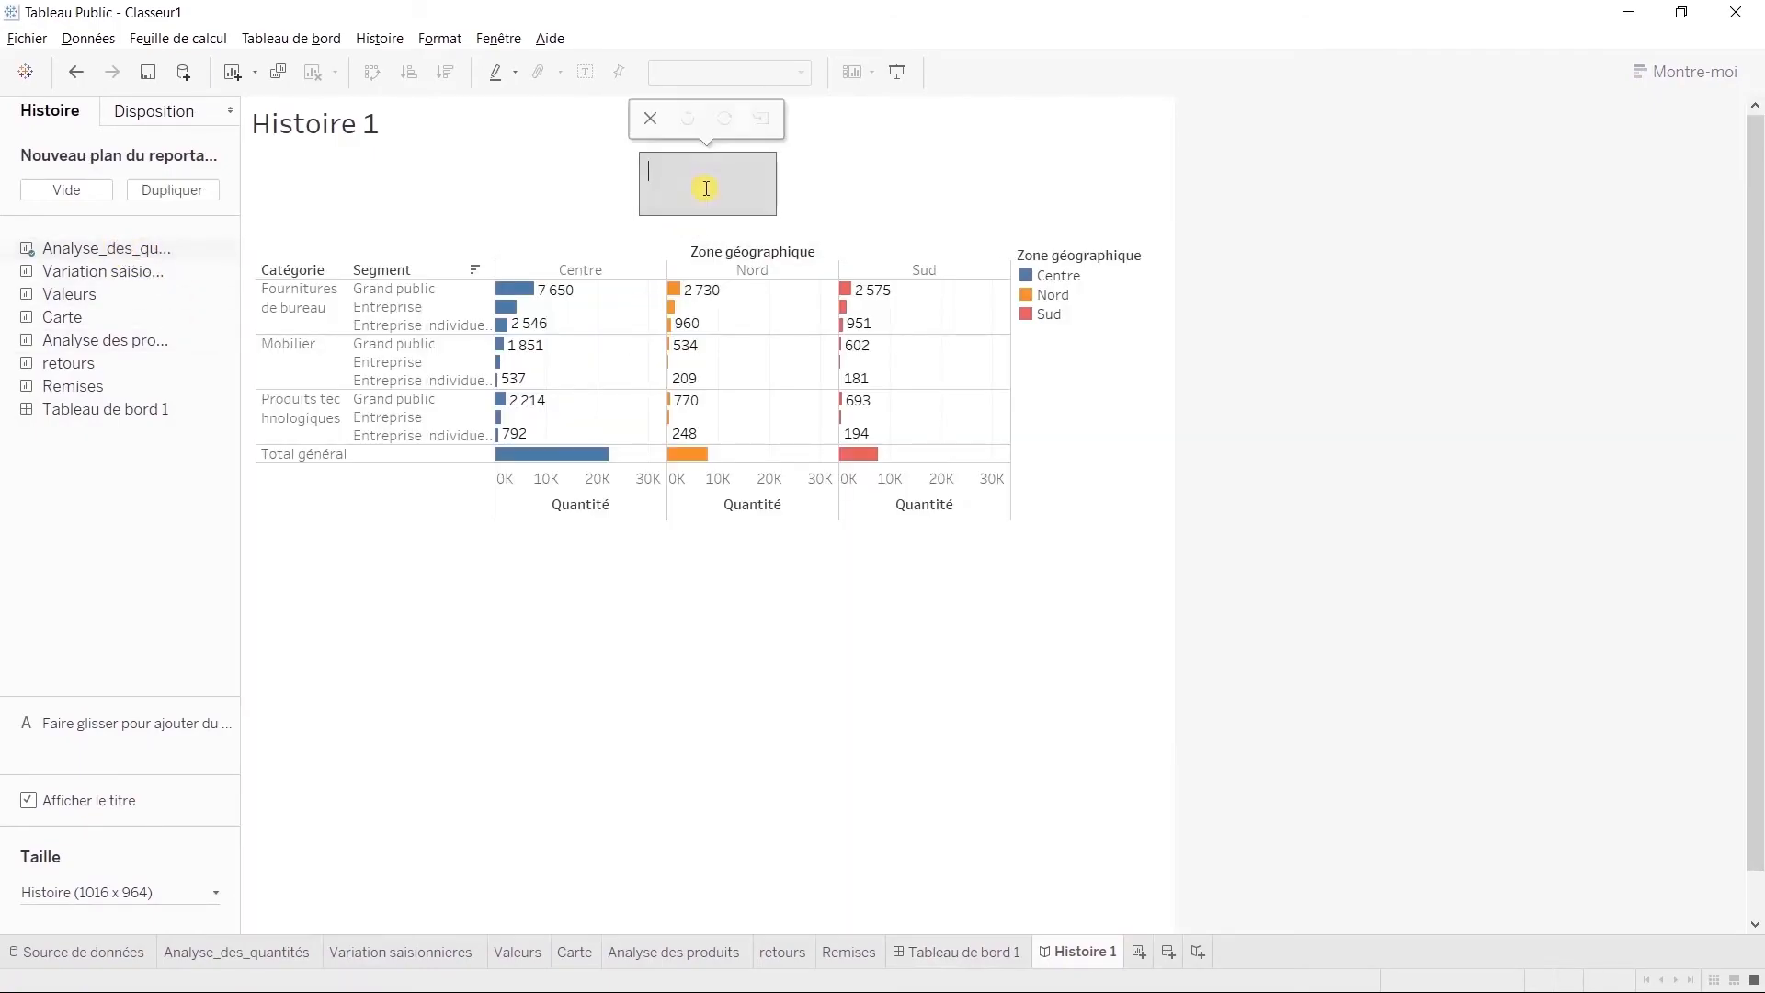
pyautogui.write('Analyse des q')
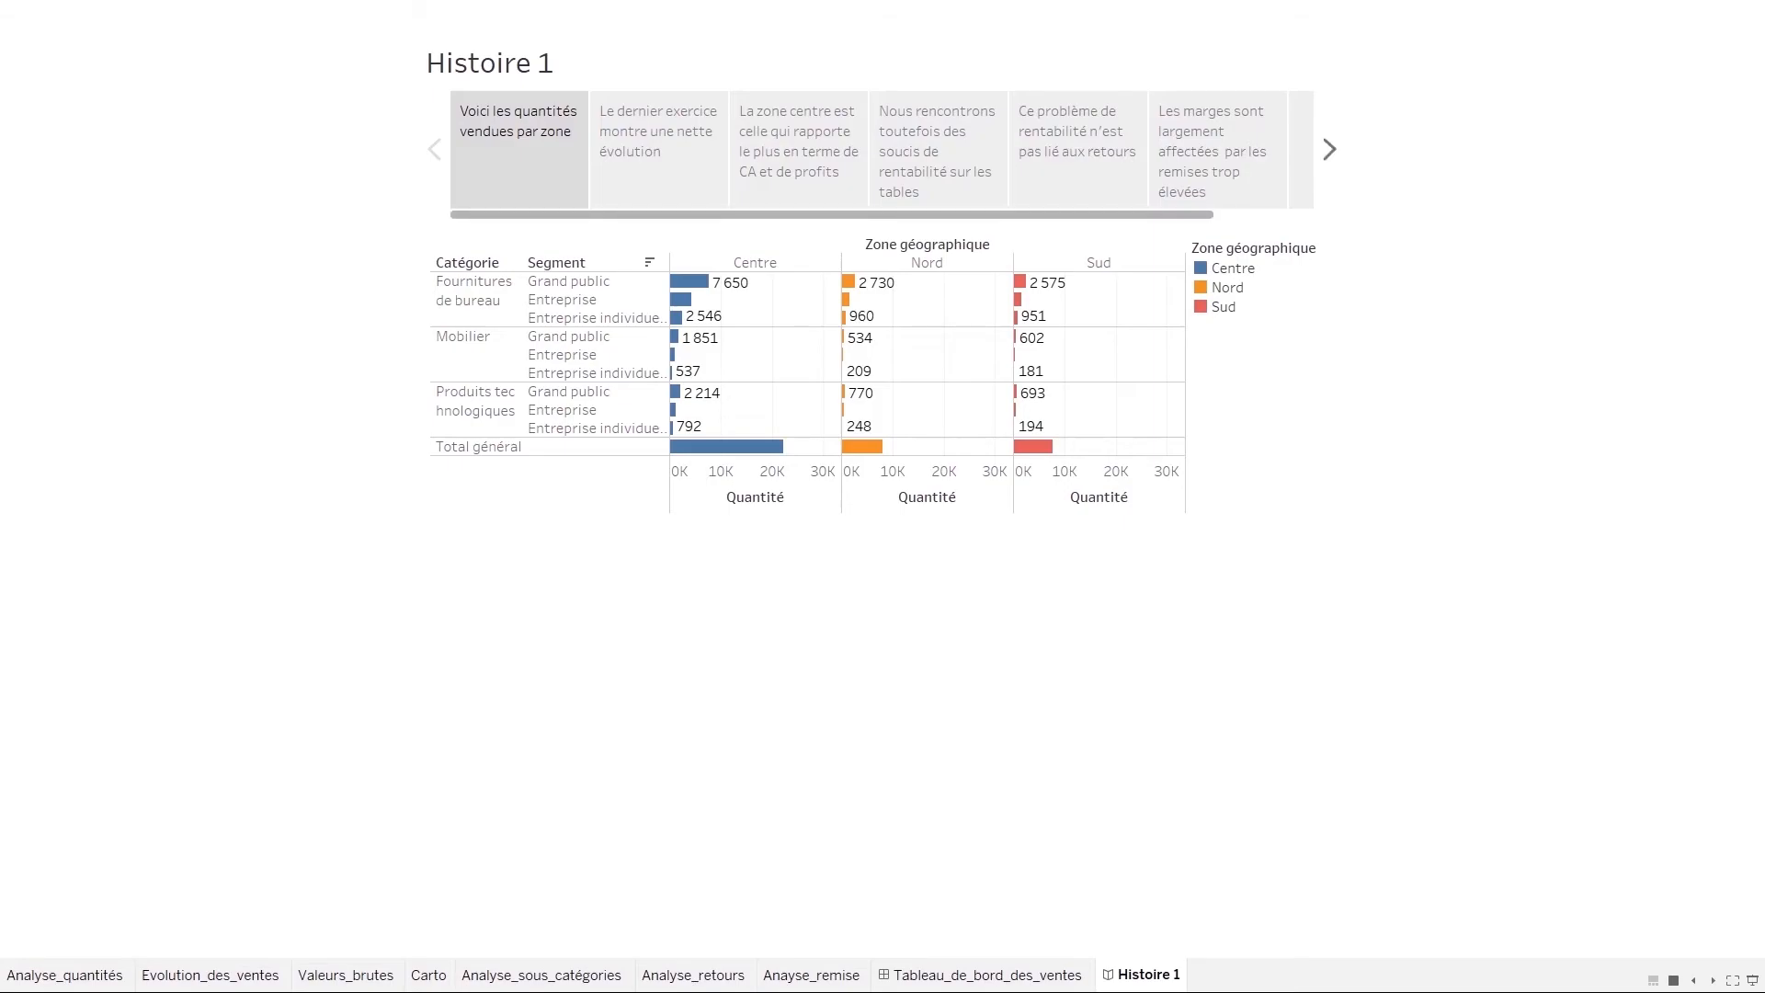
# On the story's map point, exclude the Entreprise segment and play the animation over the order years
pyautogui.click(1329, 150)
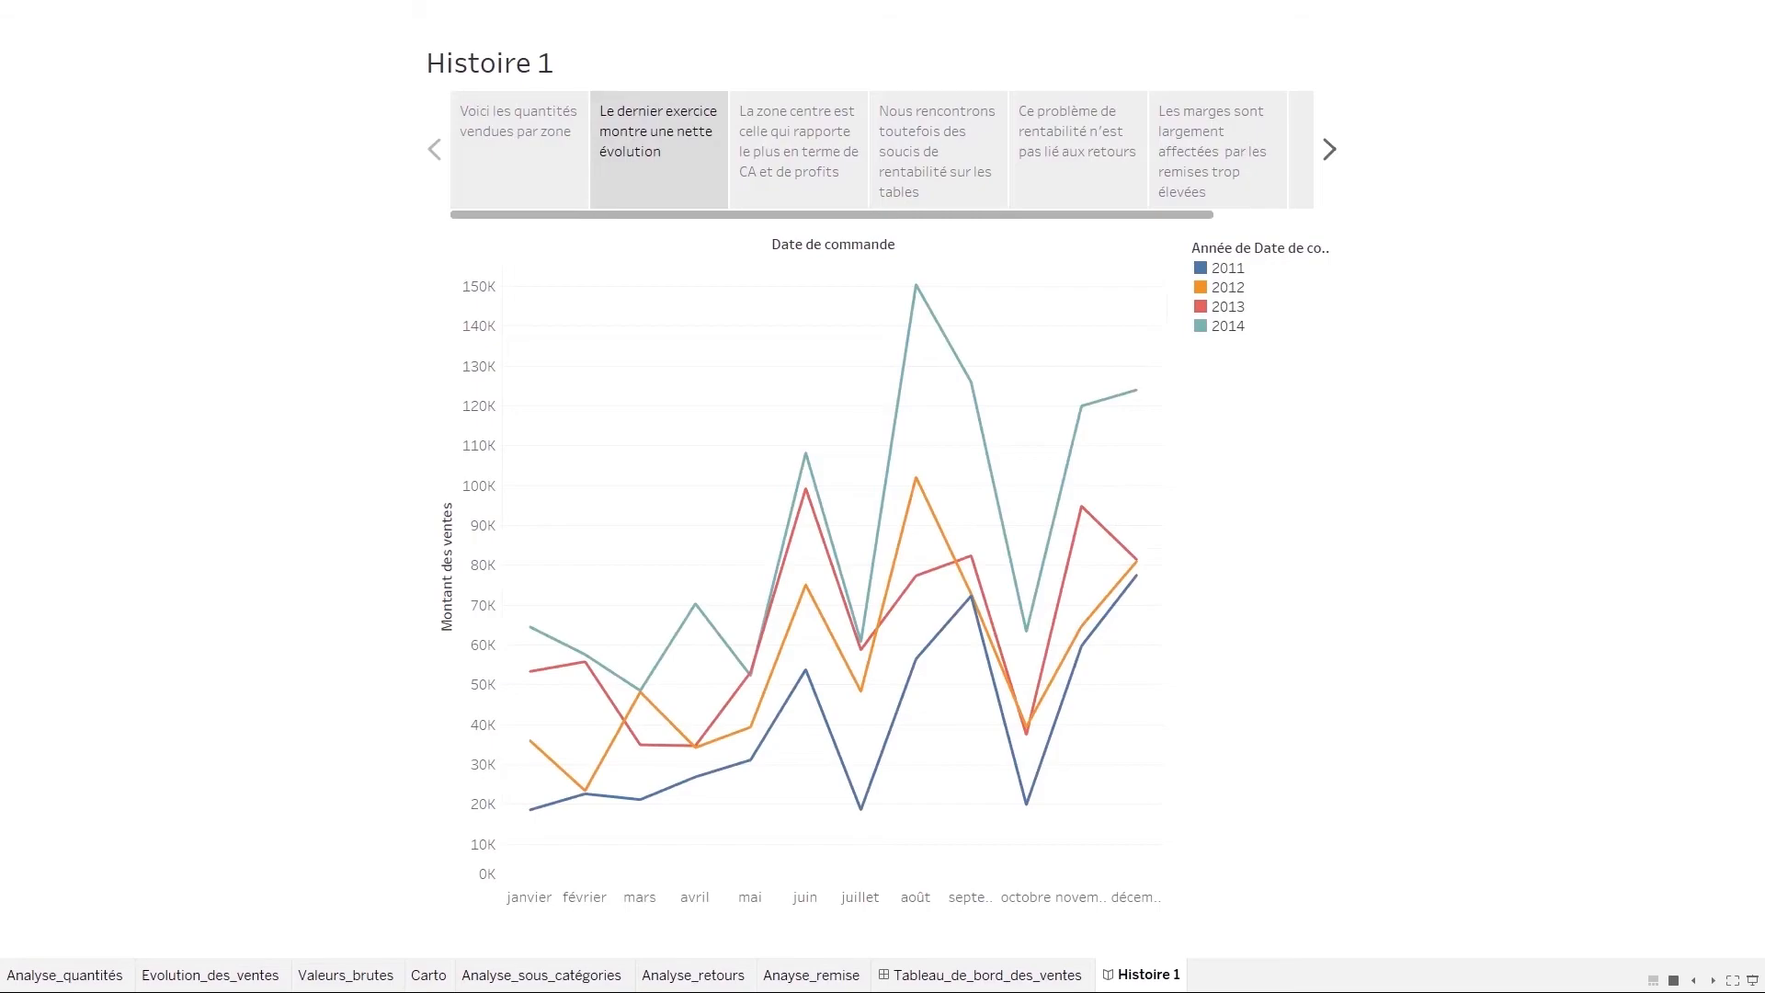
pyautogui.click(1330, 149)
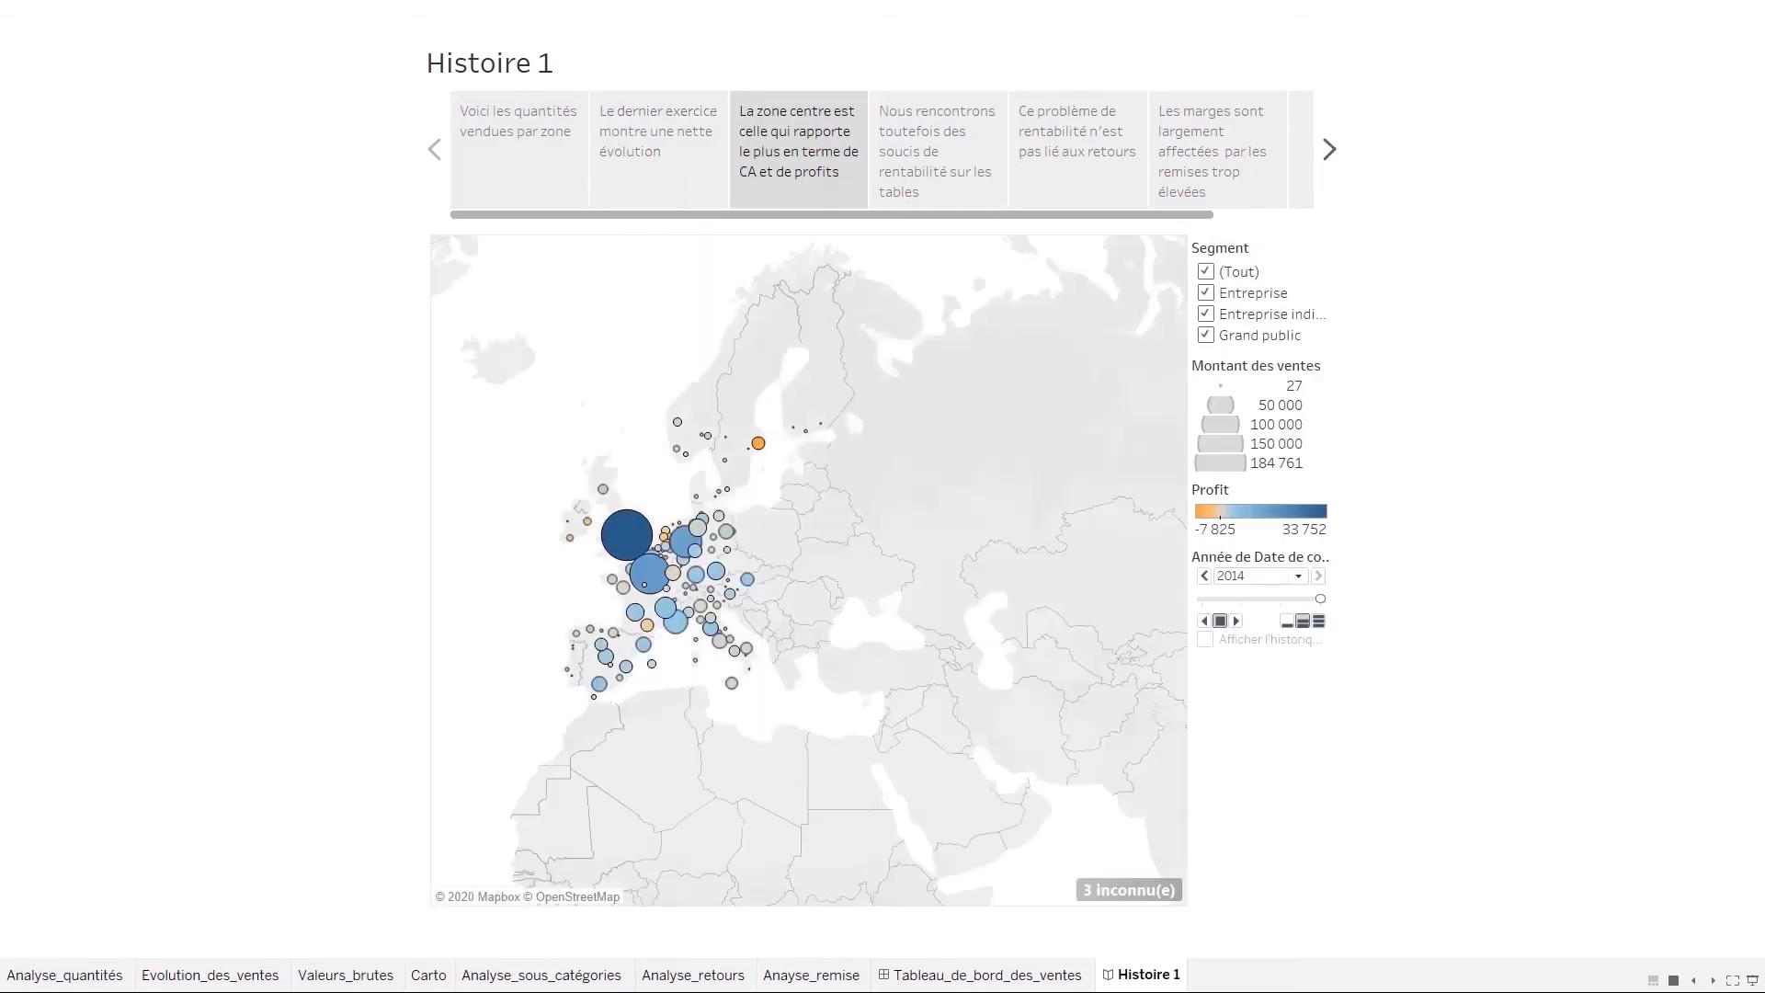
pyautogui.click(1206, 293)
pyautogui.click(1207, 314)
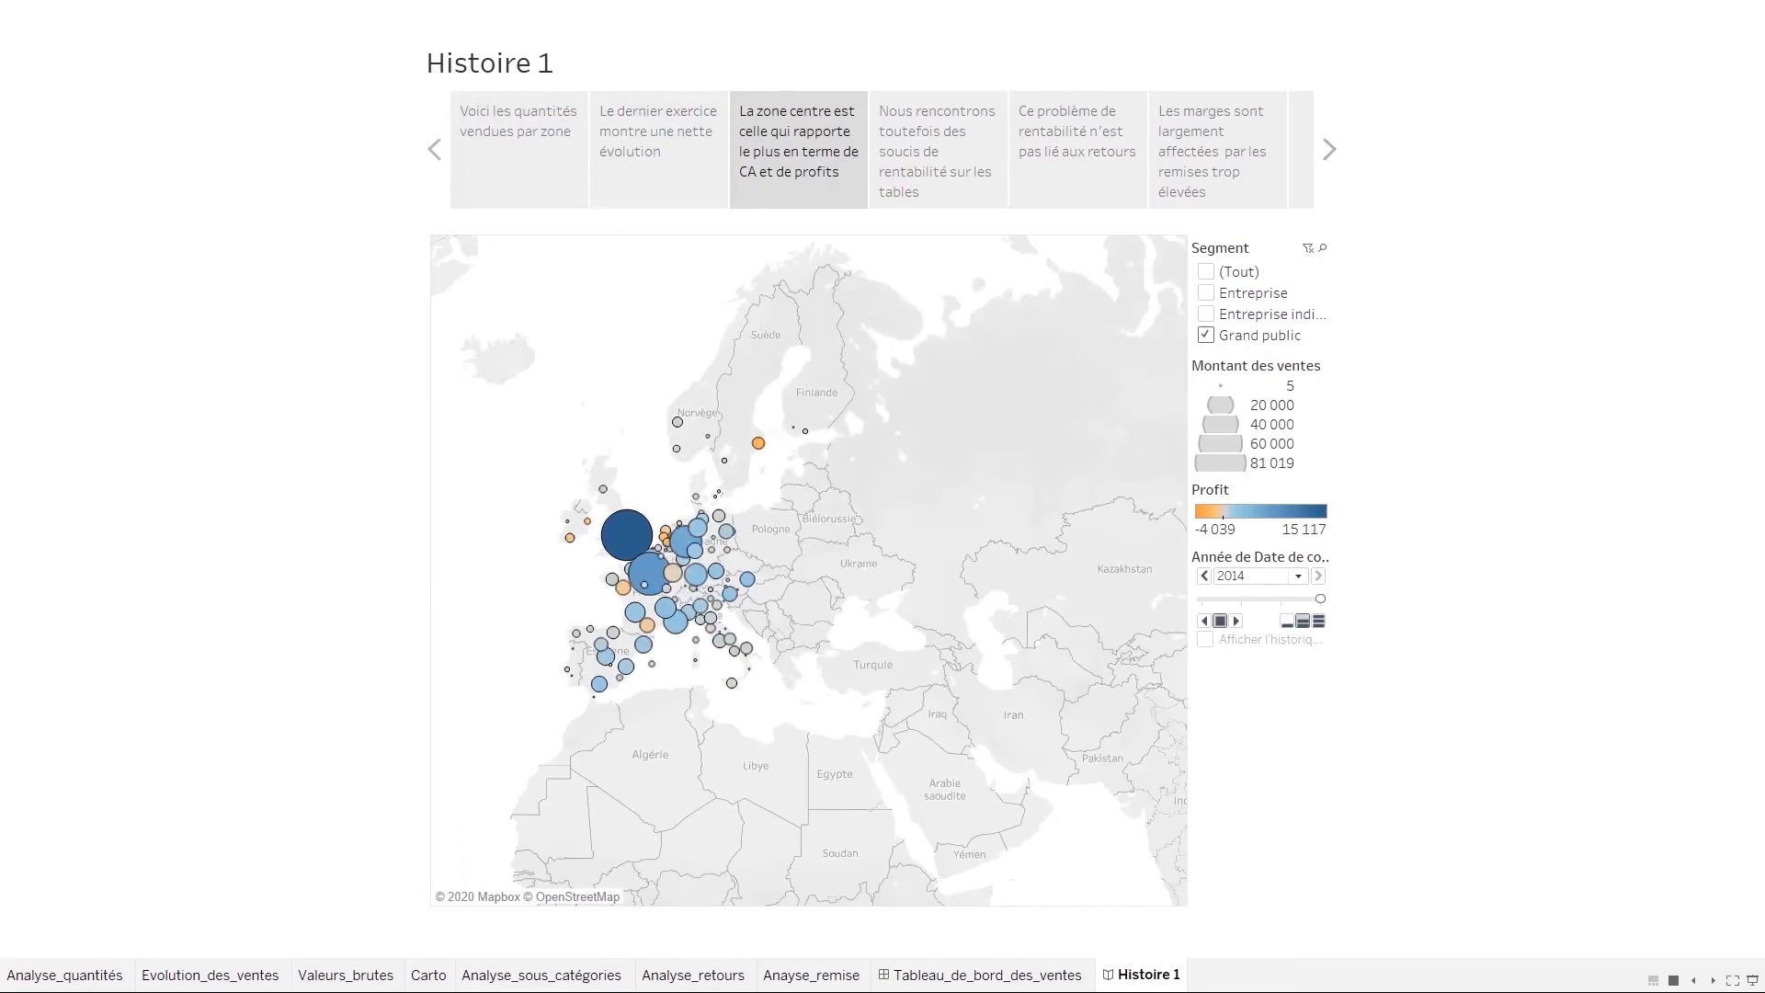
pyautogui.click(1206, 314)
pyautogui.click(1235, 659)
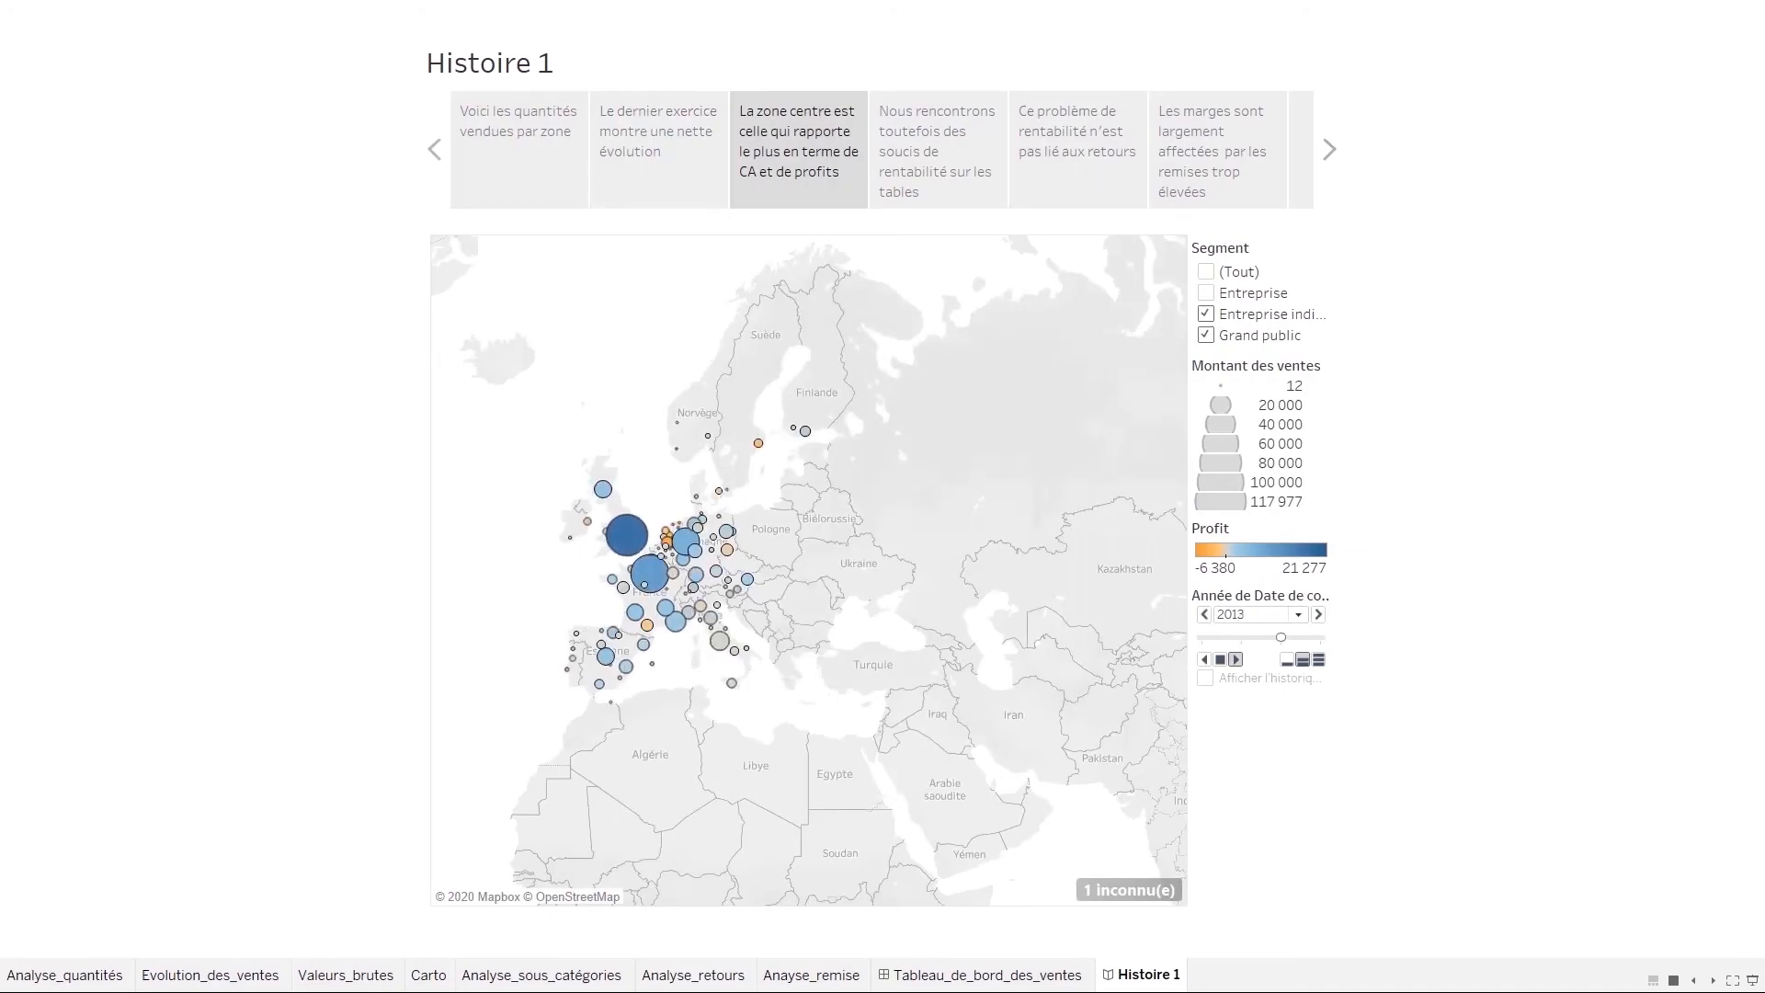
# Advance through the story points on table profitability and returns to the one on margins affected by high discounts
pyautogui.click(1329, 149)
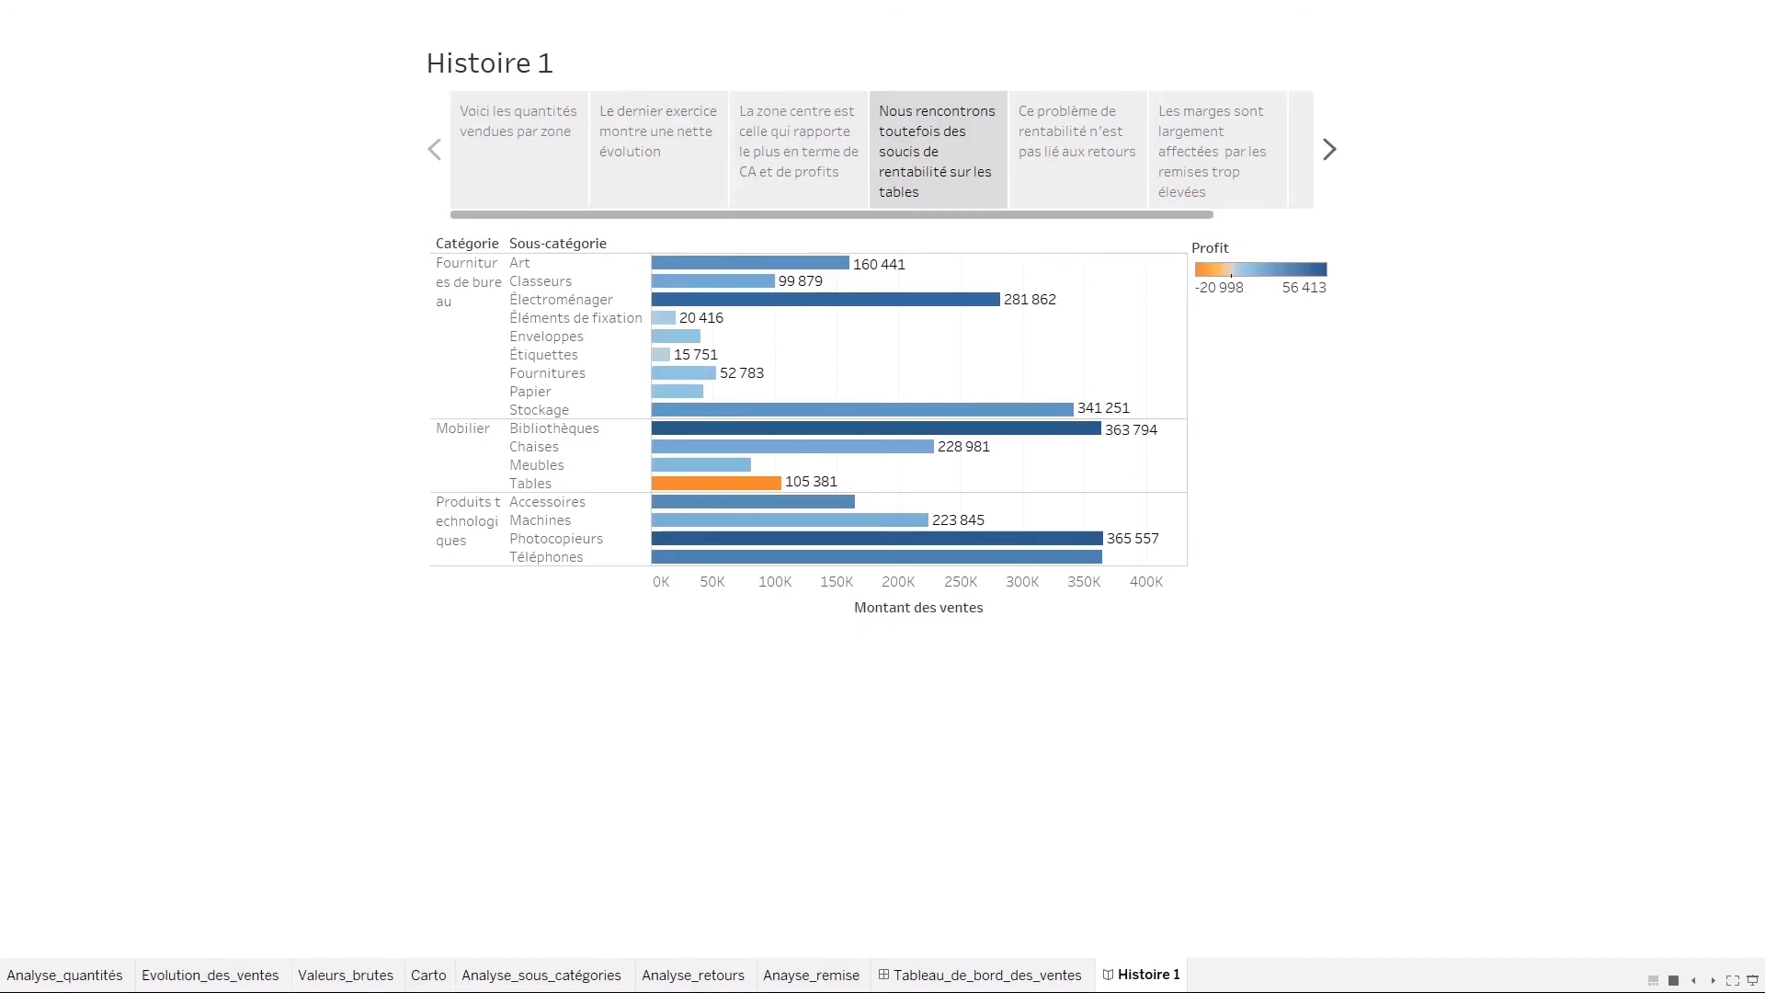
pyautogui.click(1329, 150)
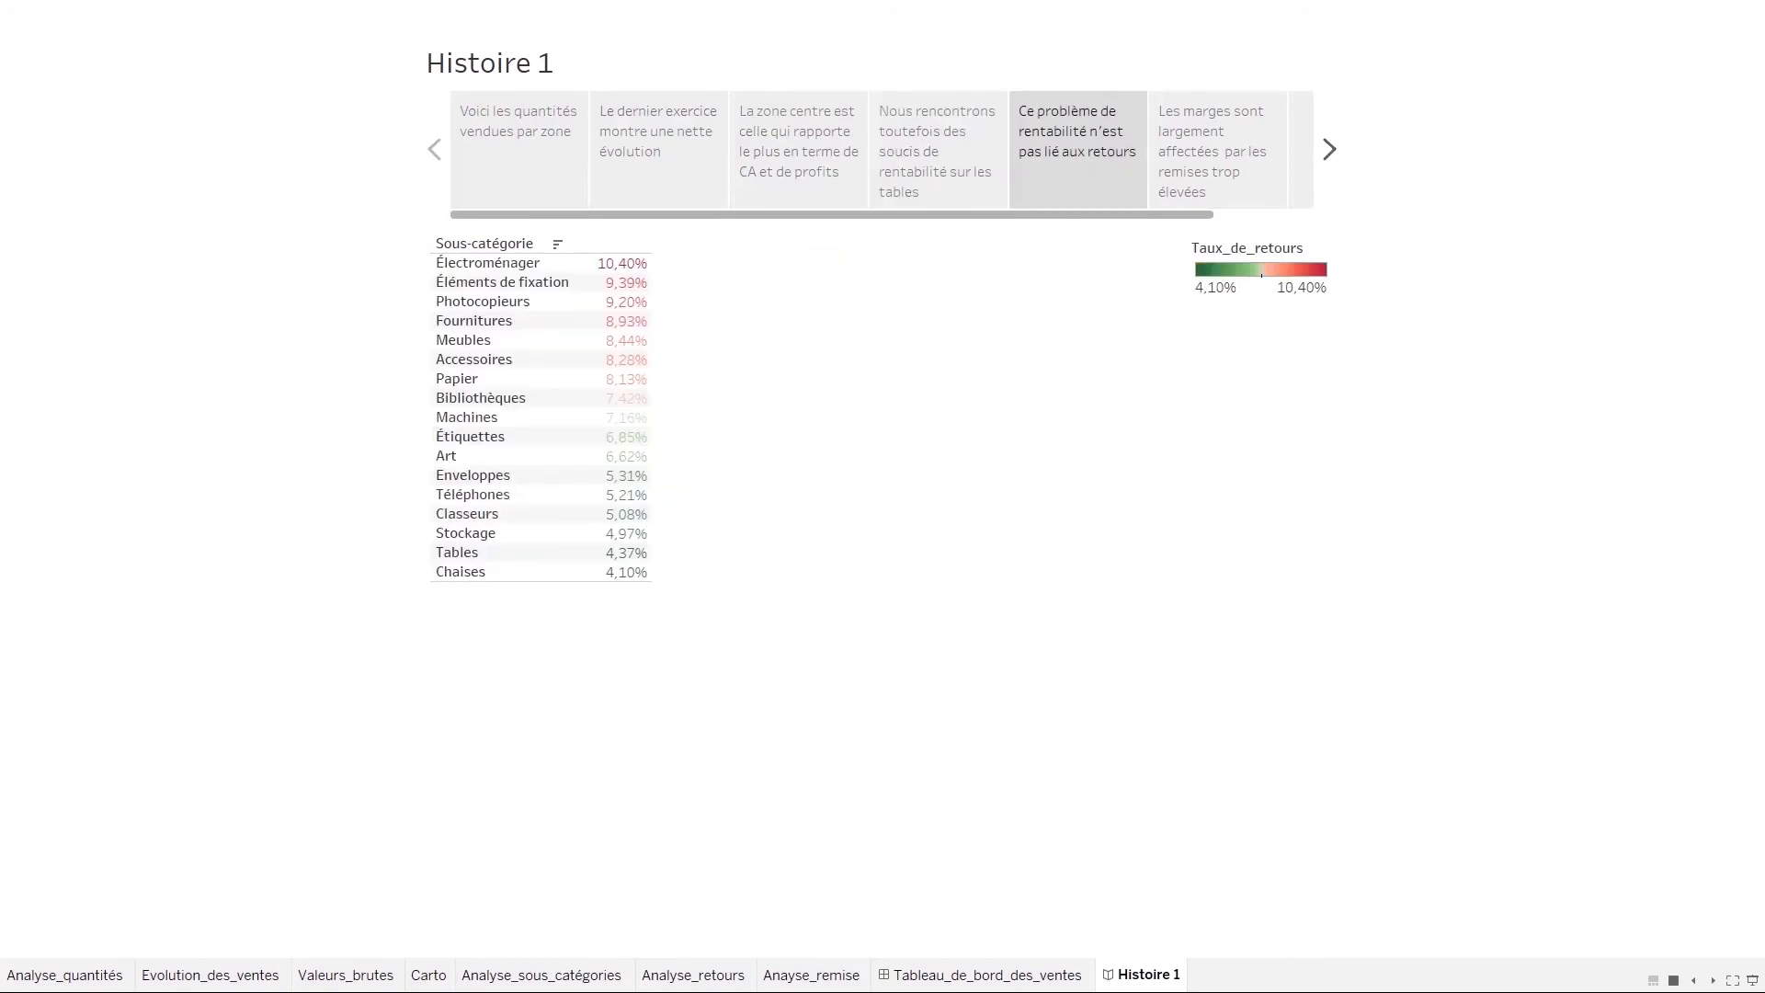
pyautogui.click(1329, 150)
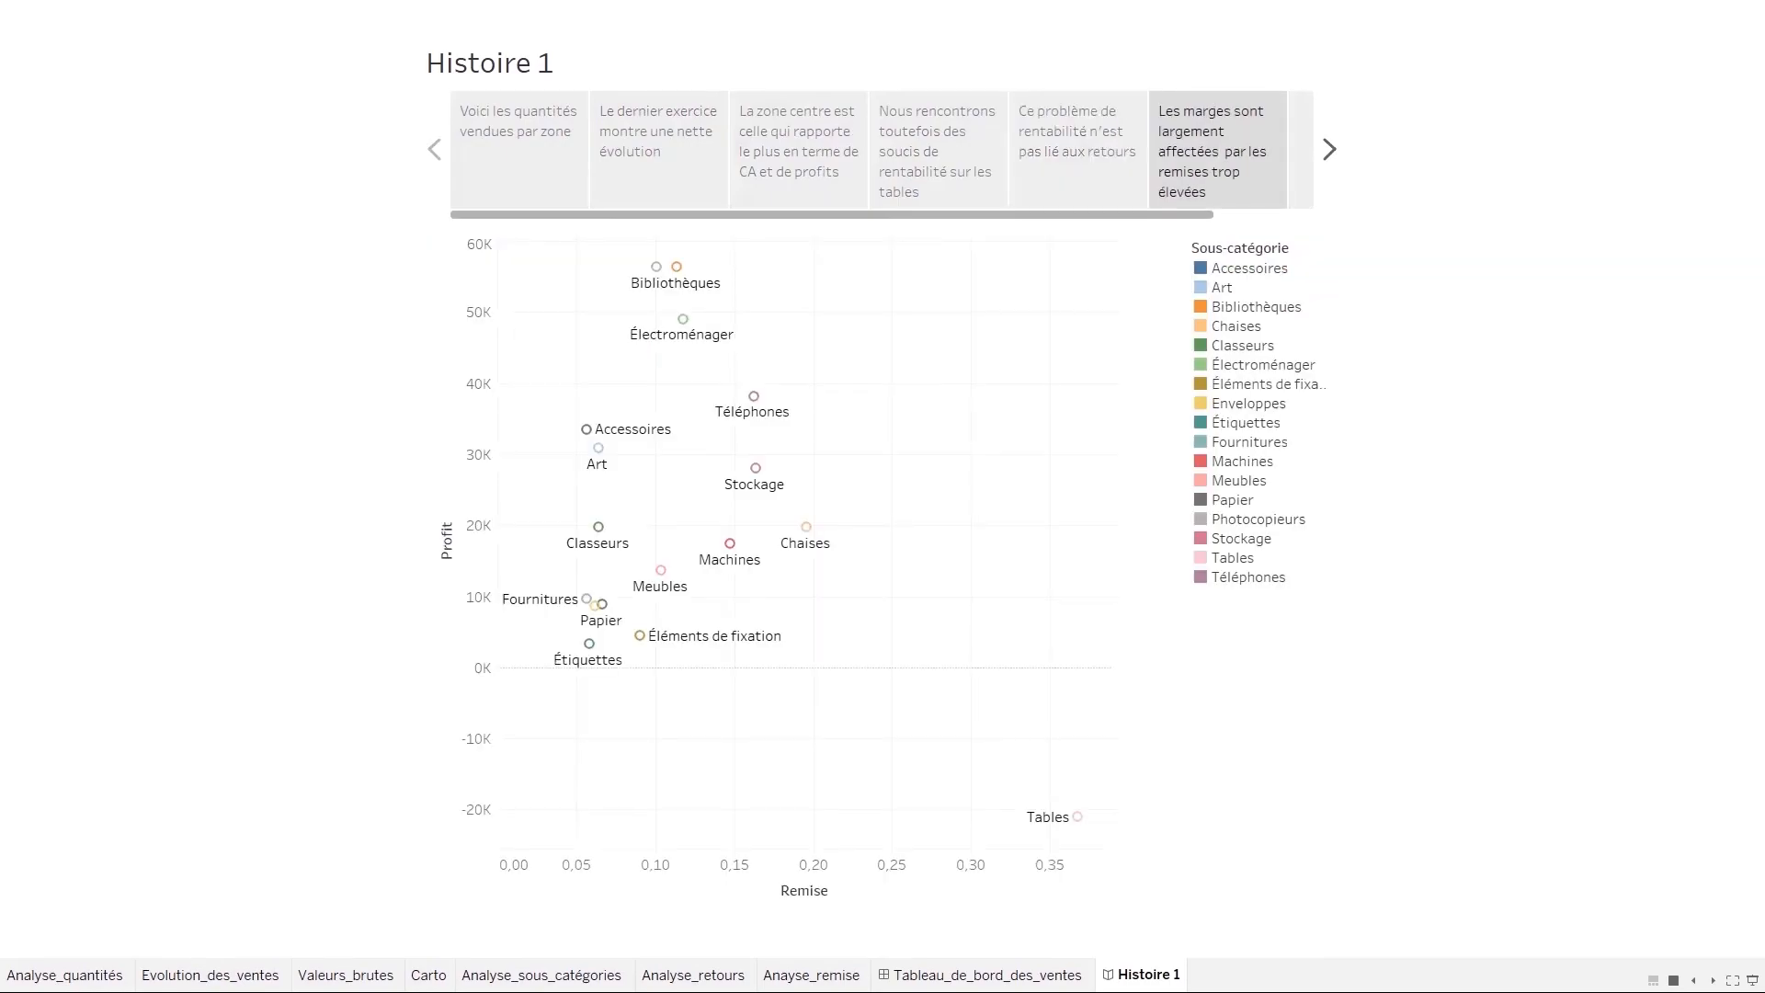